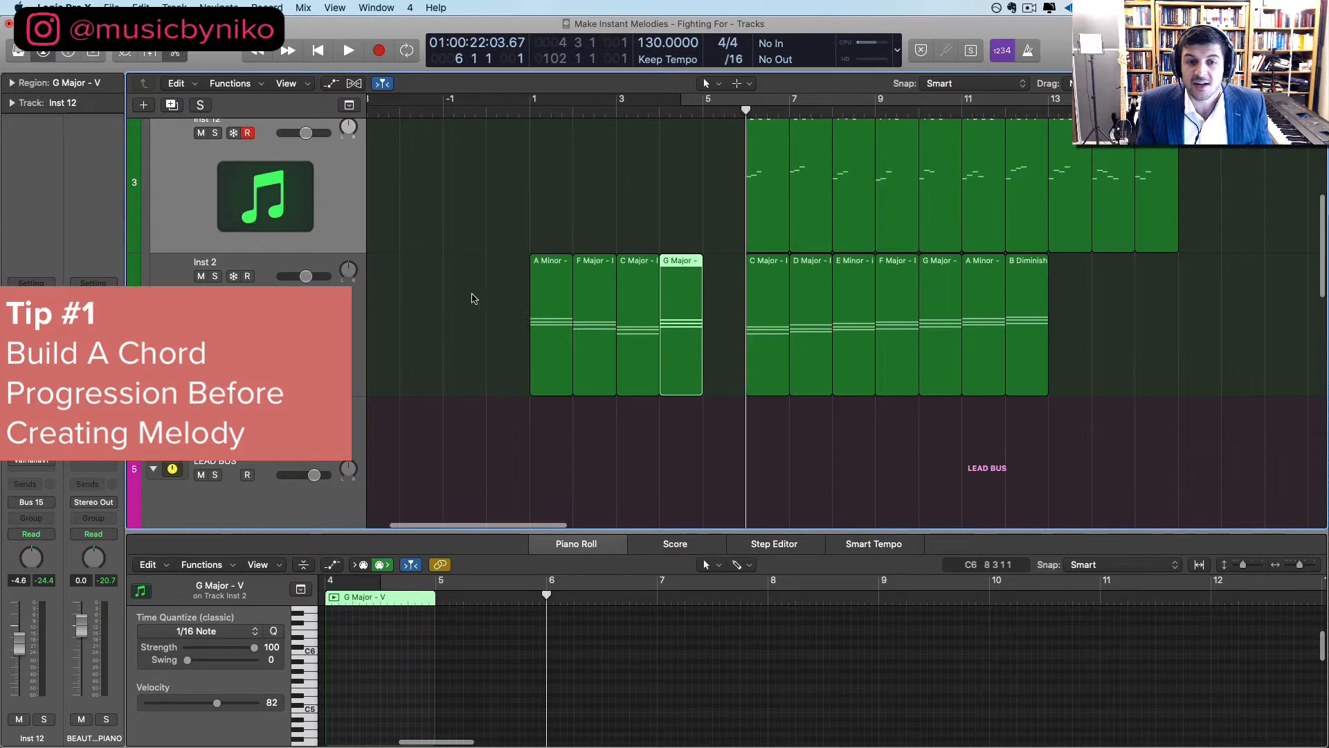
Display the four chord regions on Inst 2 together in the piano roll and raise the C major chord by an octave
{"action": "left_click_drag", "start_coordinate": [475, 297], "coordinate": [671, 421]}
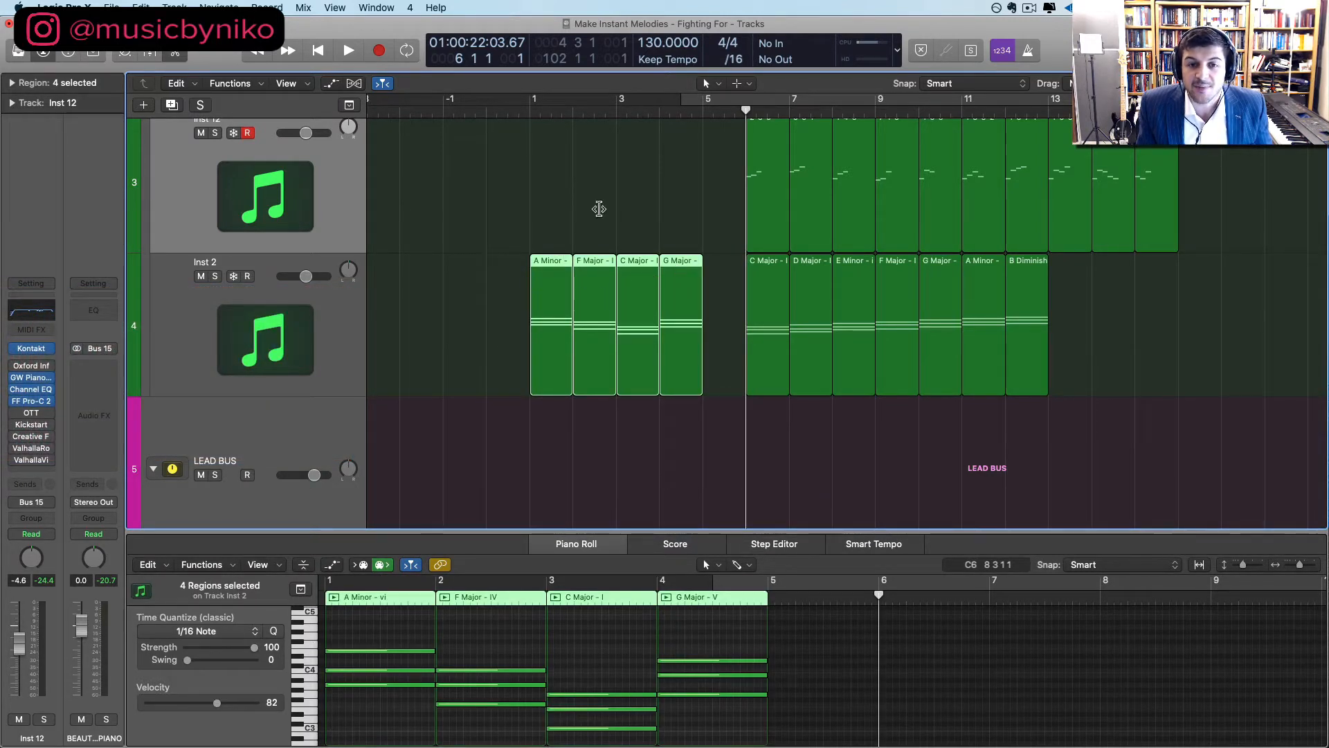
{"action": "left_click_drag", "start_coordinate": [597, 664], "coordinate": [582, 742]}
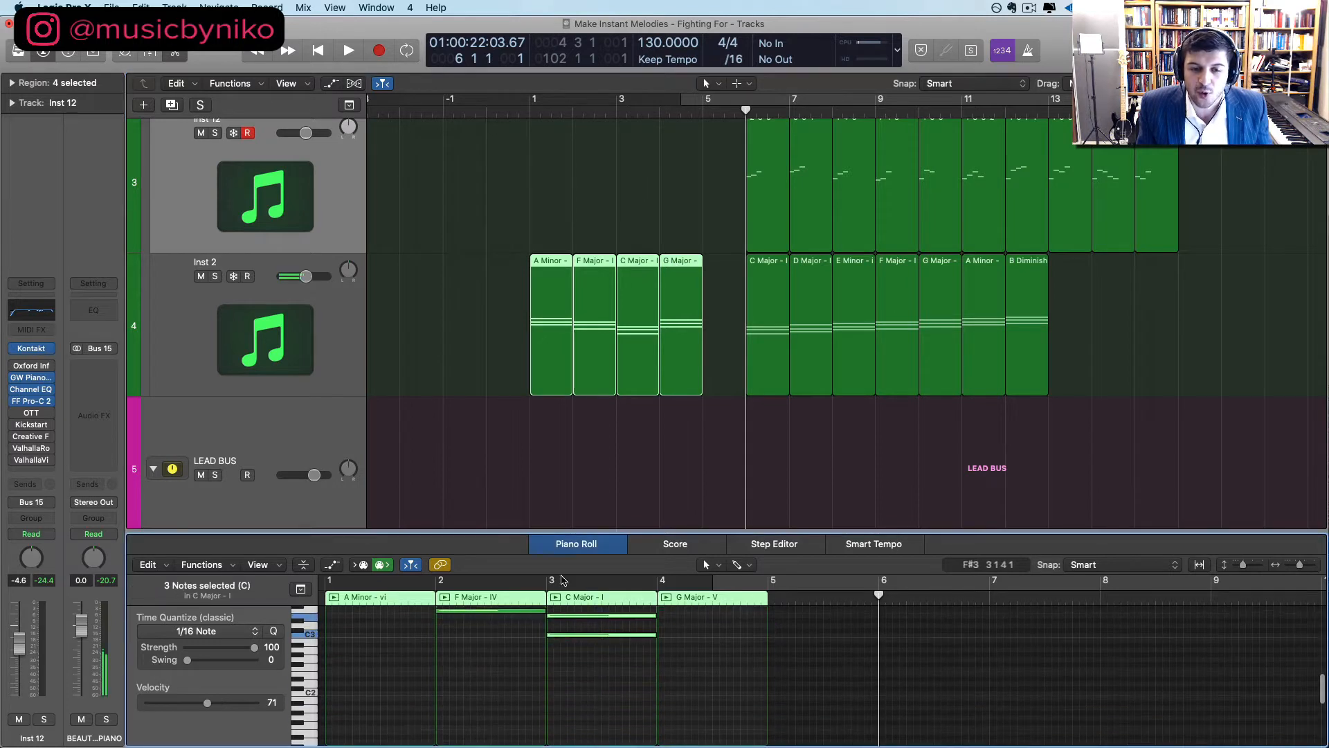
{"action": "left_click_drag", "start_coordinate": [549, 534], "coordinate": [550, 444]}
{"action": "scroll", "coordinate": [579, 569], "scroll_direction": "up", "scroll_amount": 5}
{"action": "key", "text": "alt+shift+Up"}
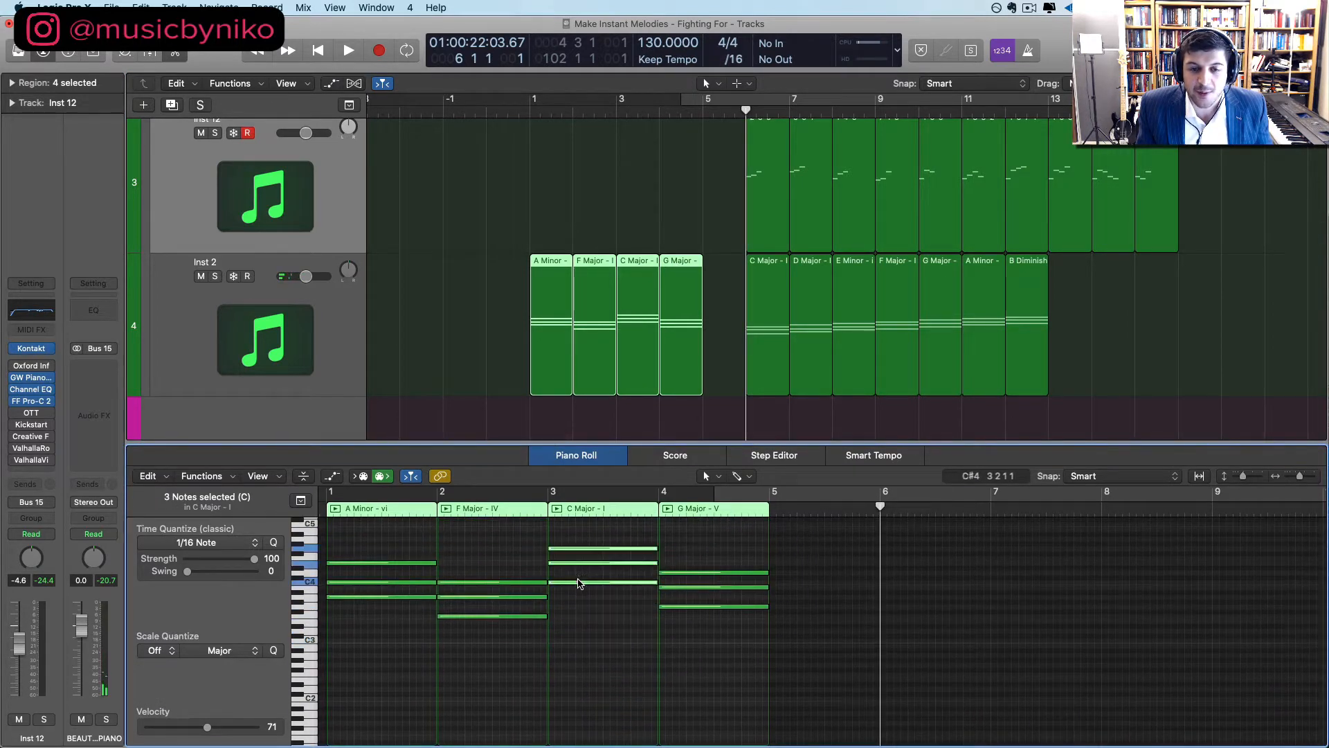
{"action": "scroll", "coordinate": [579, 584], "scroll_direction": "up", "scroll_amount": 2}
Play the chord progression from bar 1 and slightly raise the Inst 2 track volume during playback
{"action": "left_click", "coordinate": [530, 107]}
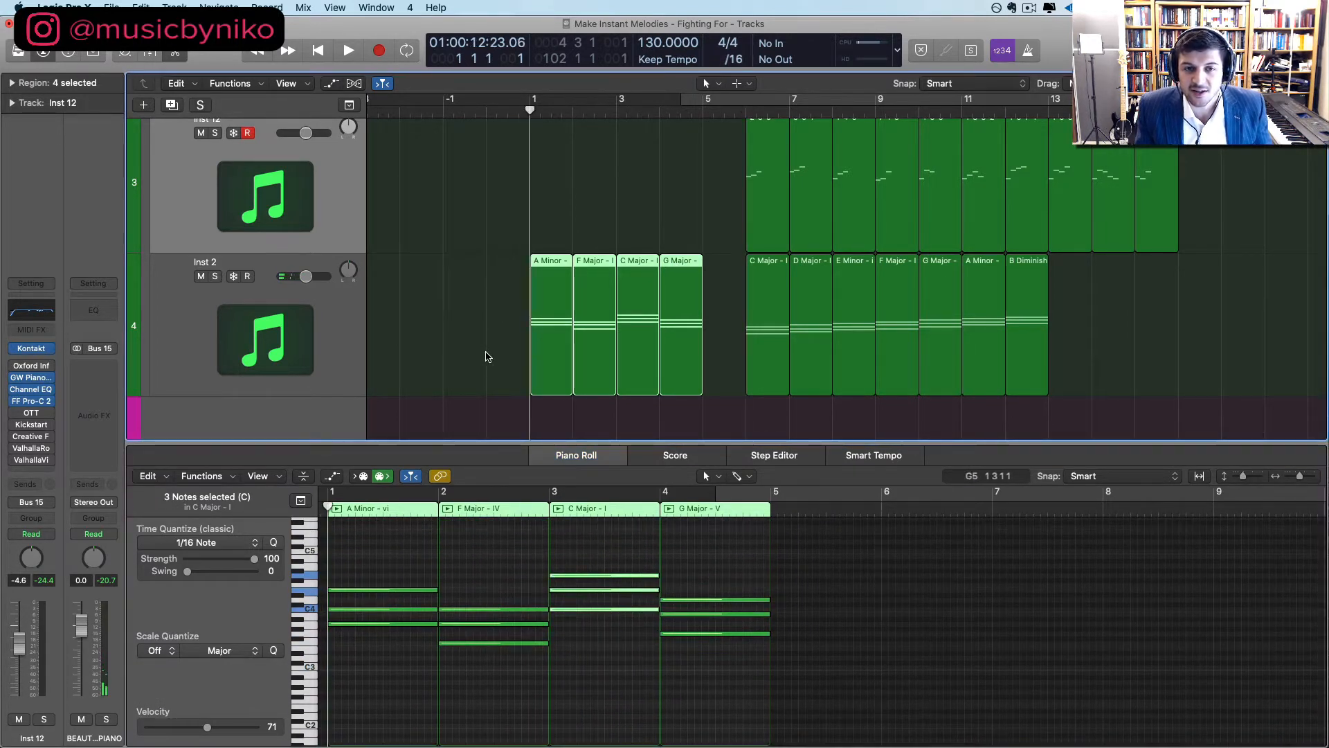
{"action": "key", "text": "space"}
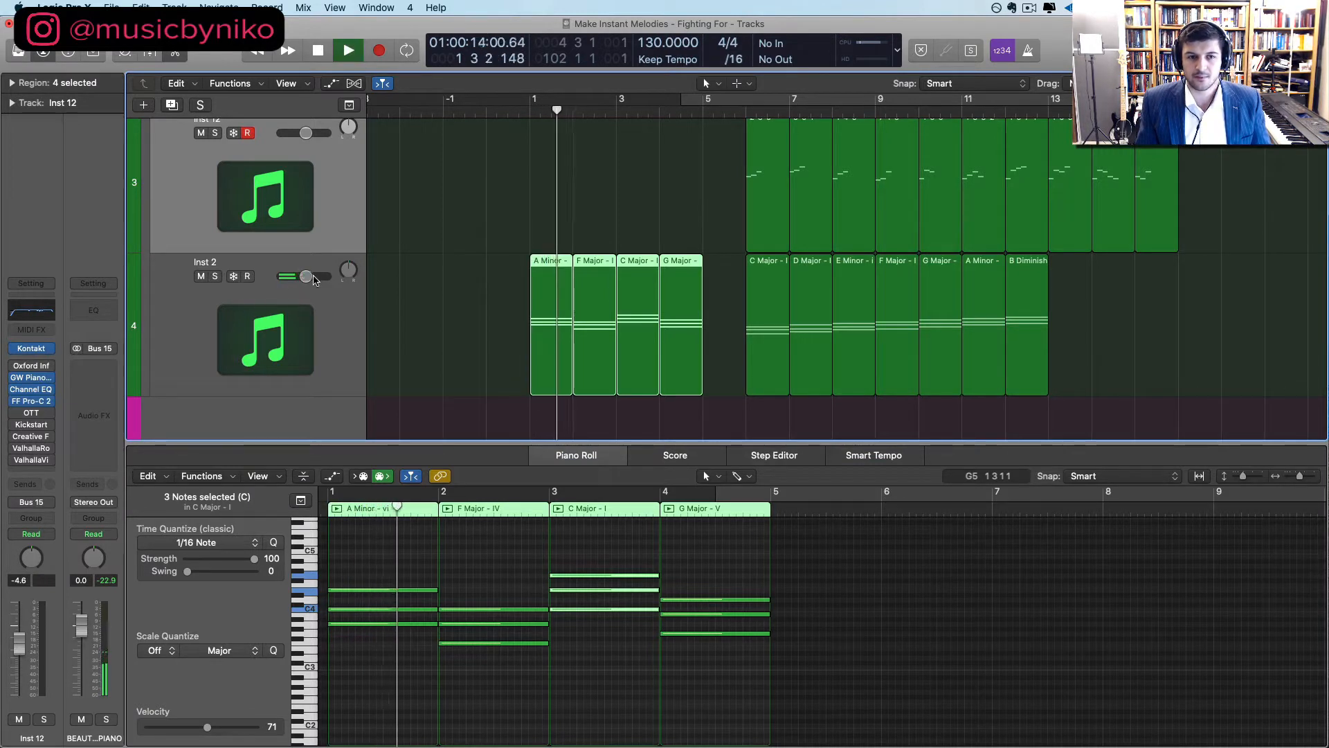
{"action": "left_click_drag", "start_coordinate": [305, 277], "coordinate": [326, 284]}
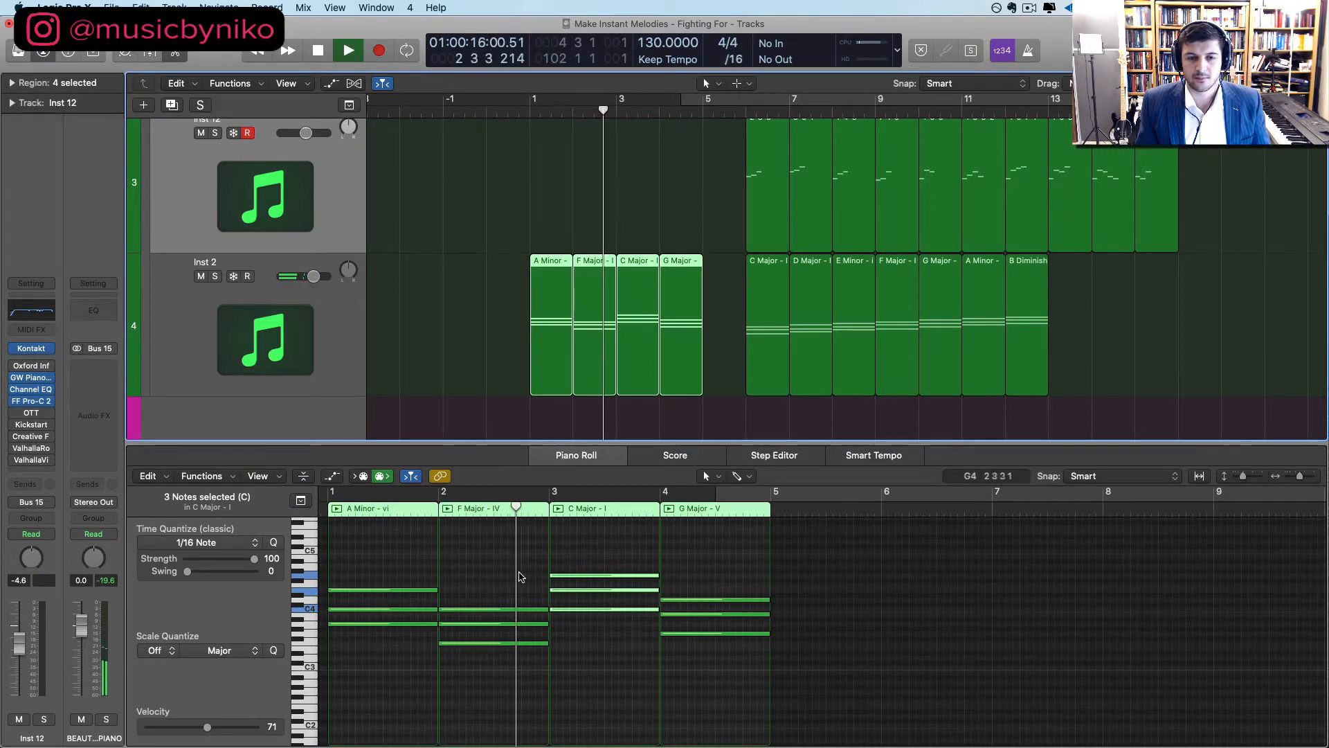
{"action": "scroll", "coordinate": [533, 574], "scroll_direction": "up", "scroll_amount": 3}
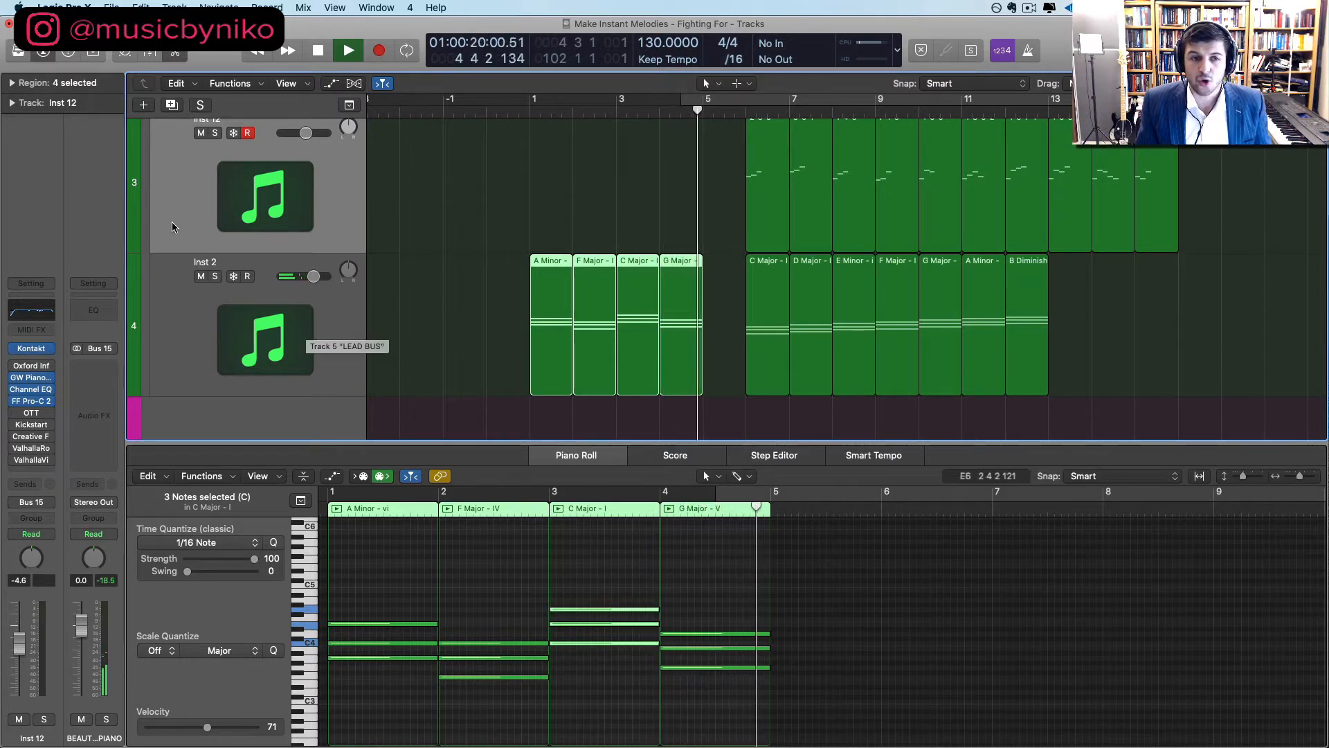
{"action": "key", "text": "space"}
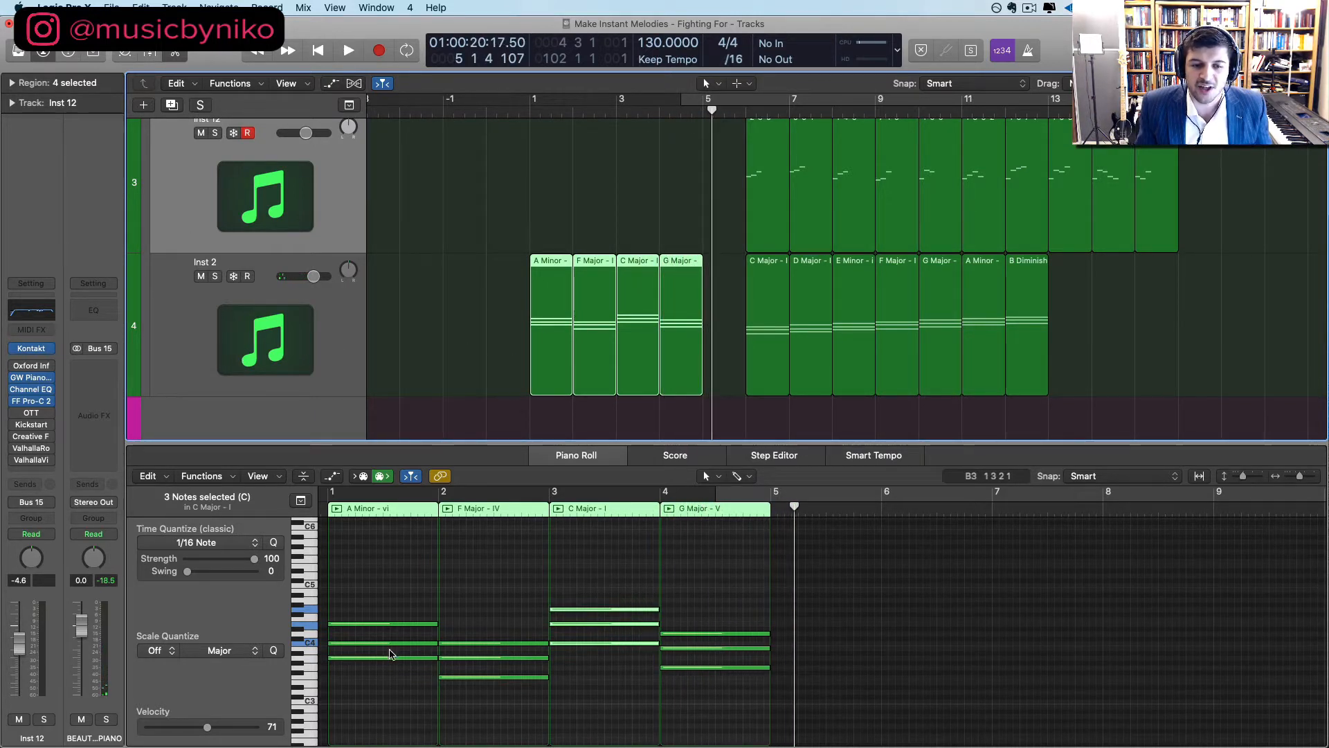
Raise the middle note of each of the four chords by an octave and lower all the chord notes by an octave
{"action": "left_click_drag", "start_coordinate": [417, 650], "coordinate": [469, 654]}
{"action": "left_click_drag", "start_coordinate": [595, 630], "coordinate": [594, 617]}
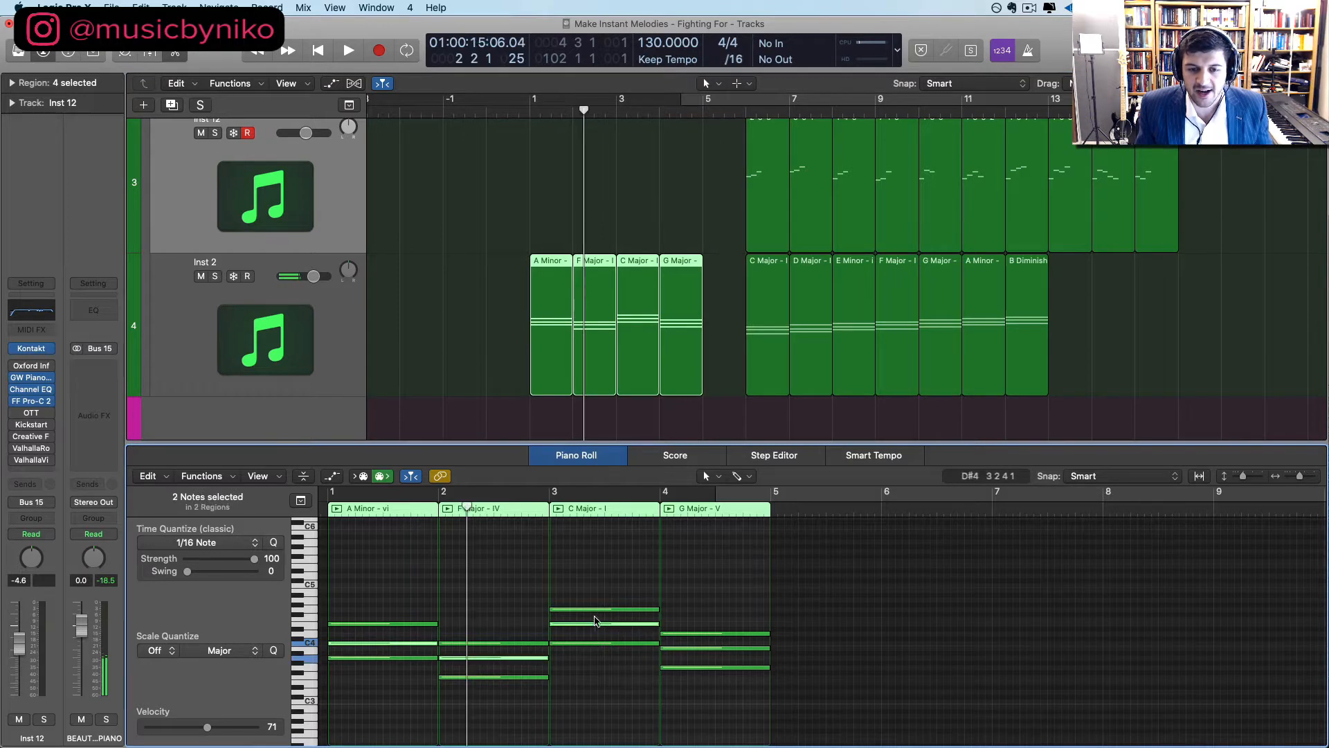
{"action": "left_click", "coordinate": [697, 649], "text": "shift"}
{"action": "key", "text": "alt+shift+Up"}
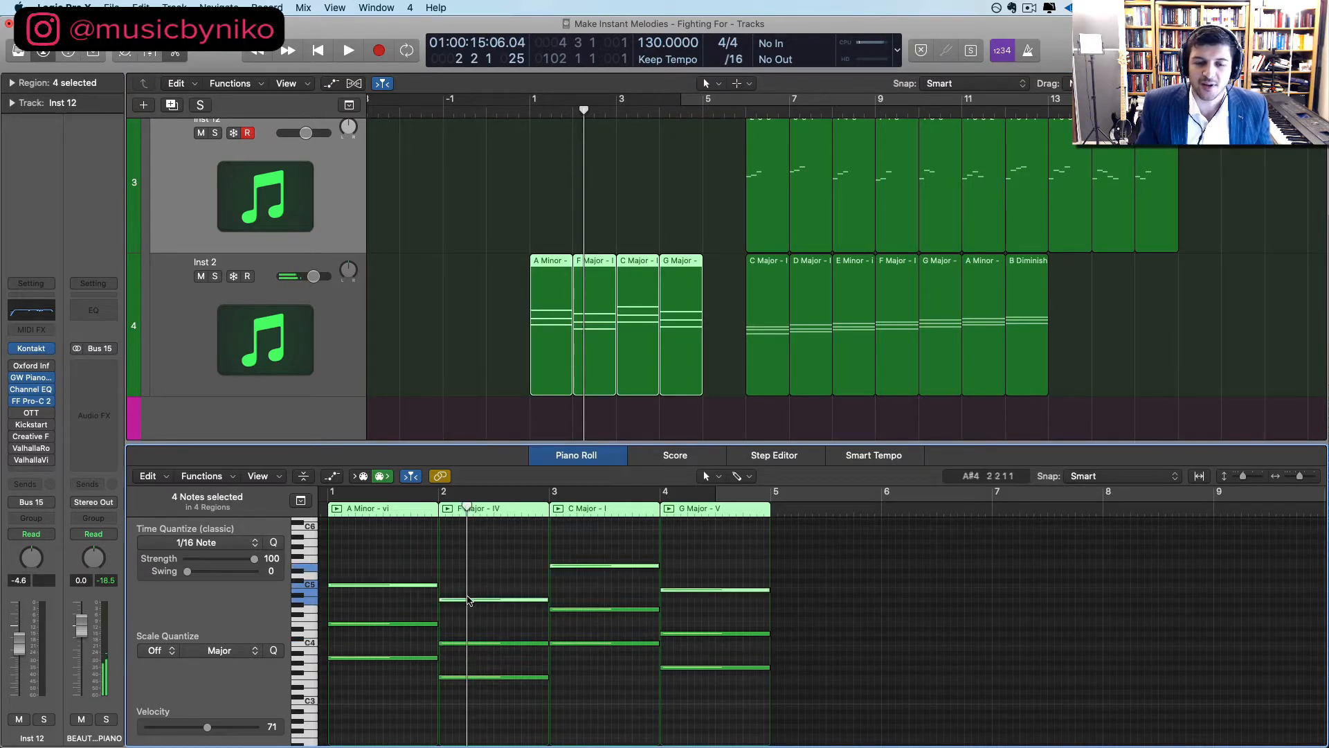
{"action": "left_click_drag", "start_coordinate": [353, 543], "coordinate": [744, 727]}
{"action": "key", "text": "alt+shift+Down"}
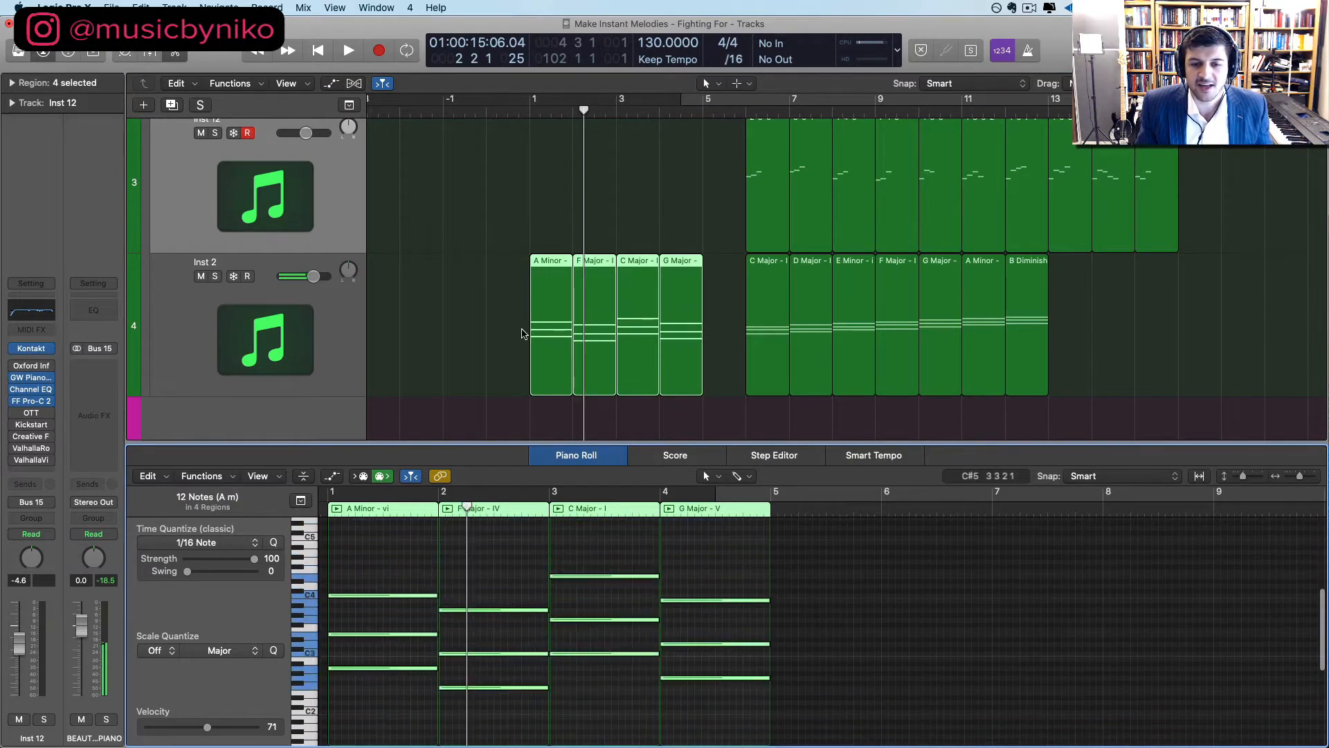
Listen to the revoiced chord progression from bar 1 and make the piano roll area slightly taller
{"action": "key", "text": "space"}
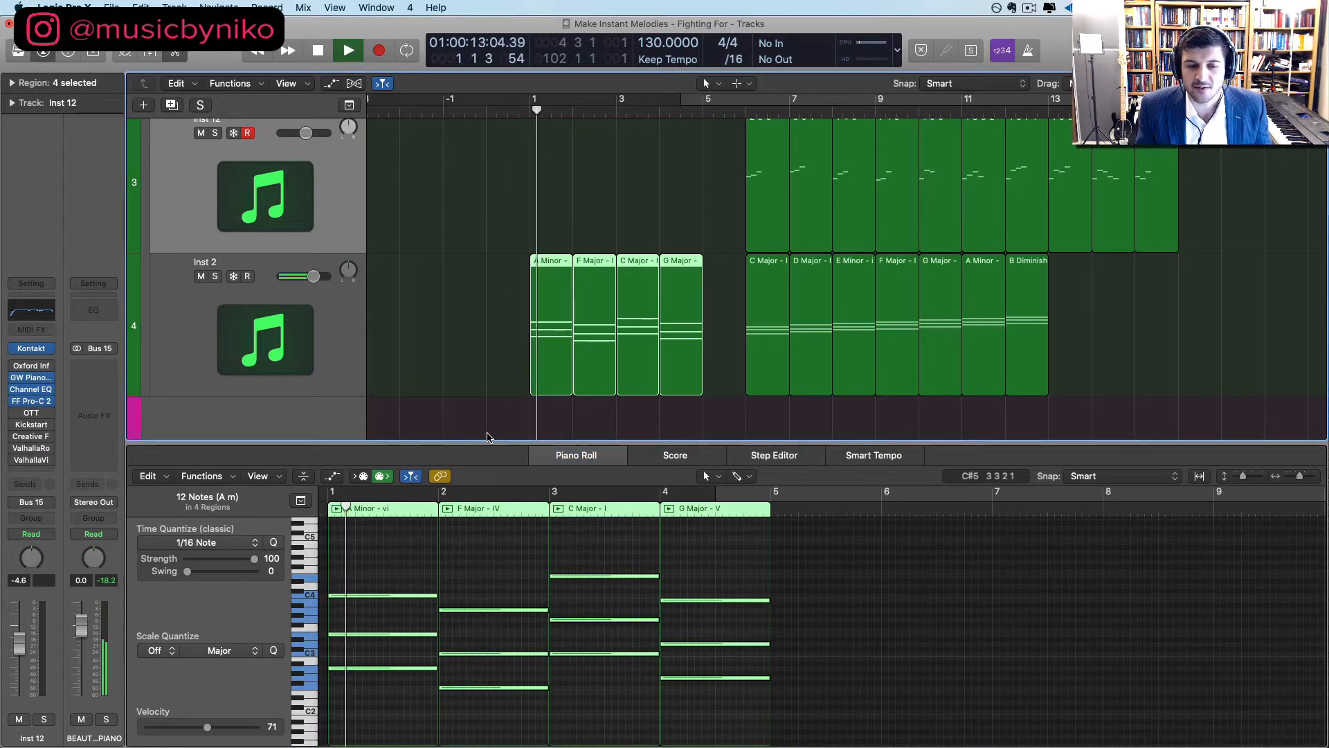
{"action": "scroll", "coordinate": [485, 576], "scroll_direction": "up", "scroll_amount": 2}
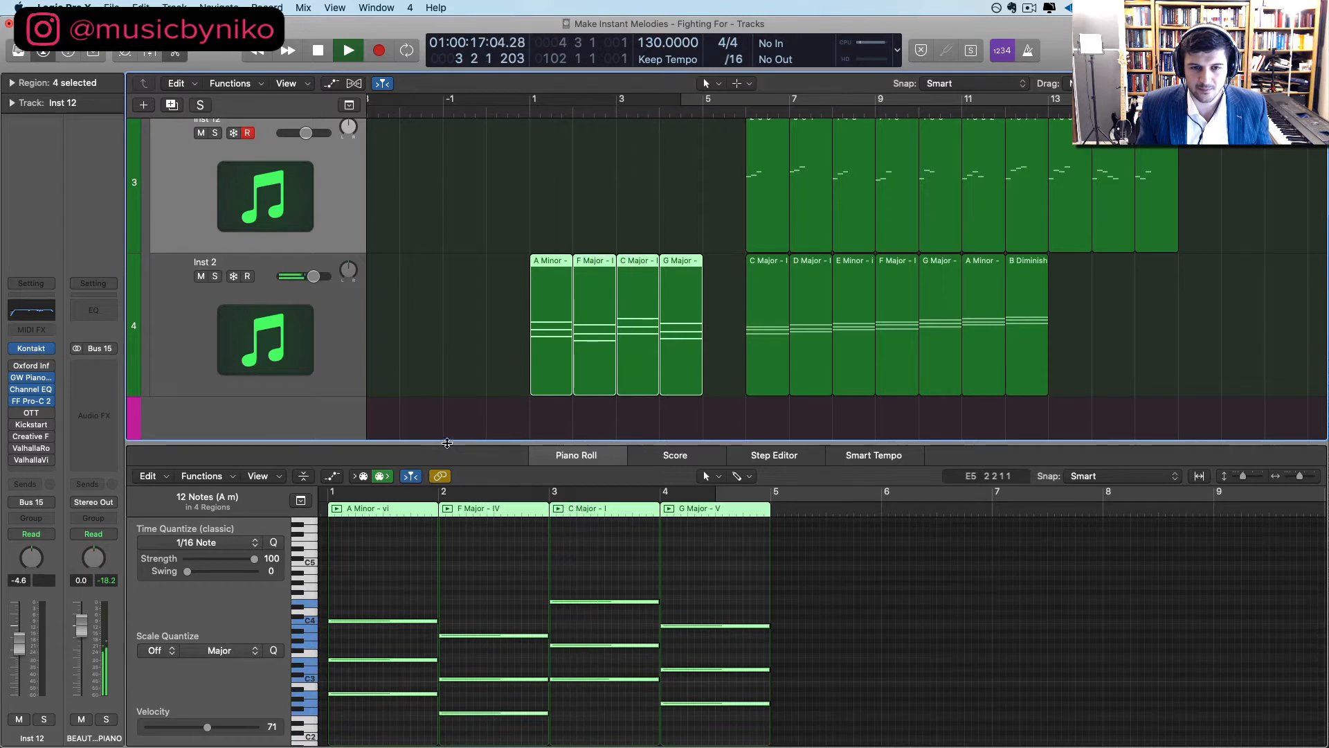
{"action": "left_click_drag", "start_coordinate": [454, 444], "coordinate": [454, 413]}
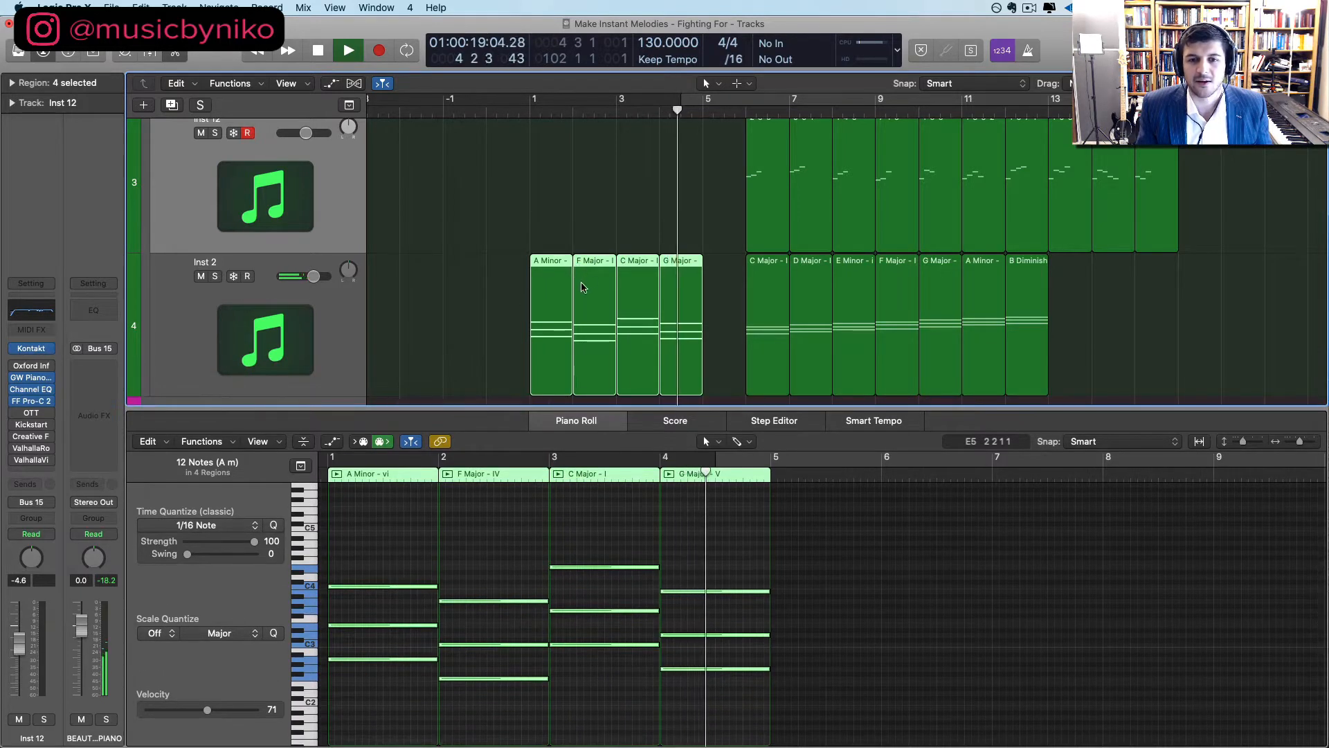
{"action": "scroll", "coordinate": [581, 286], "scroll_direction": "up", "scroll_amount": 2}
{"action": "key", "text": "space"}
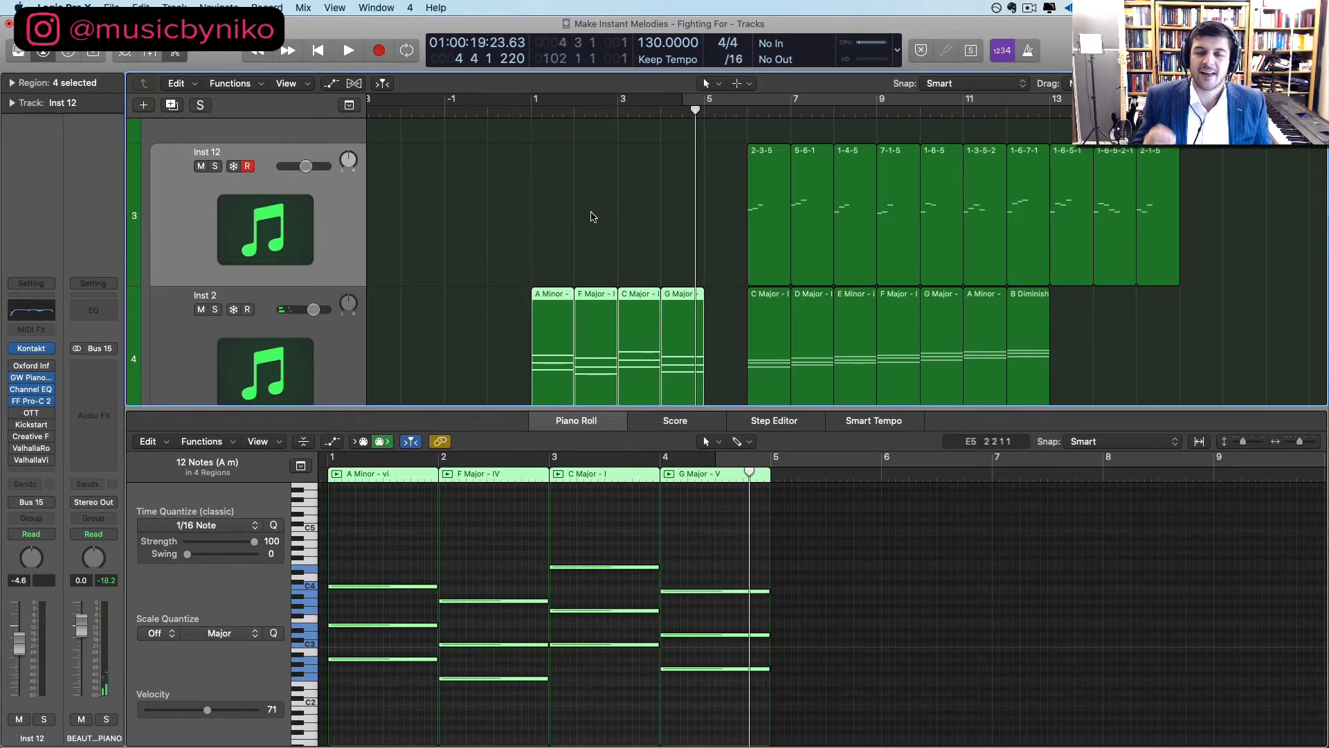
Open the on-screen keyboard in piano layout for Inst 12 and play the C major scale from C3 to C4
{"action": "key", "text": "cmd+k"}
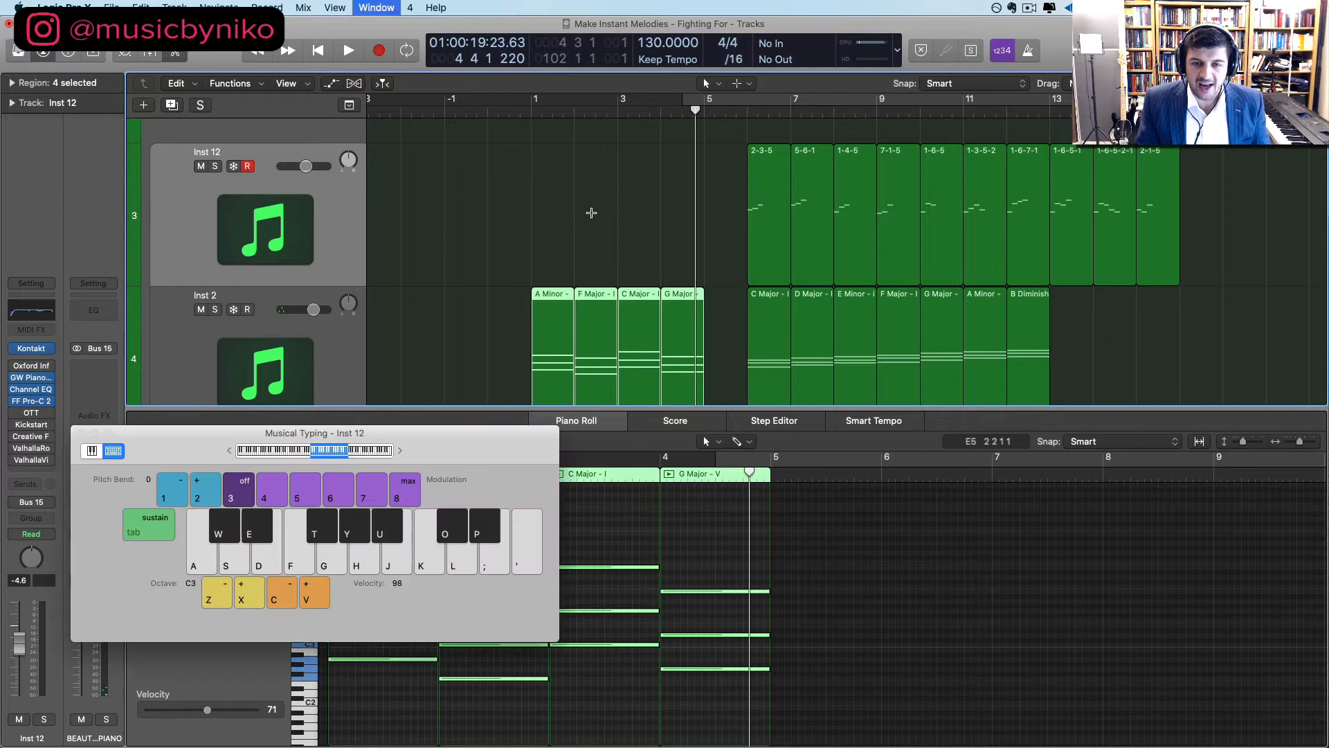
{"action": "left_click", "coordinate": [92, 451]}
{"action": "left_click_drag", "start_coordinate": [181, 437], "coordinate": [122, 26]}
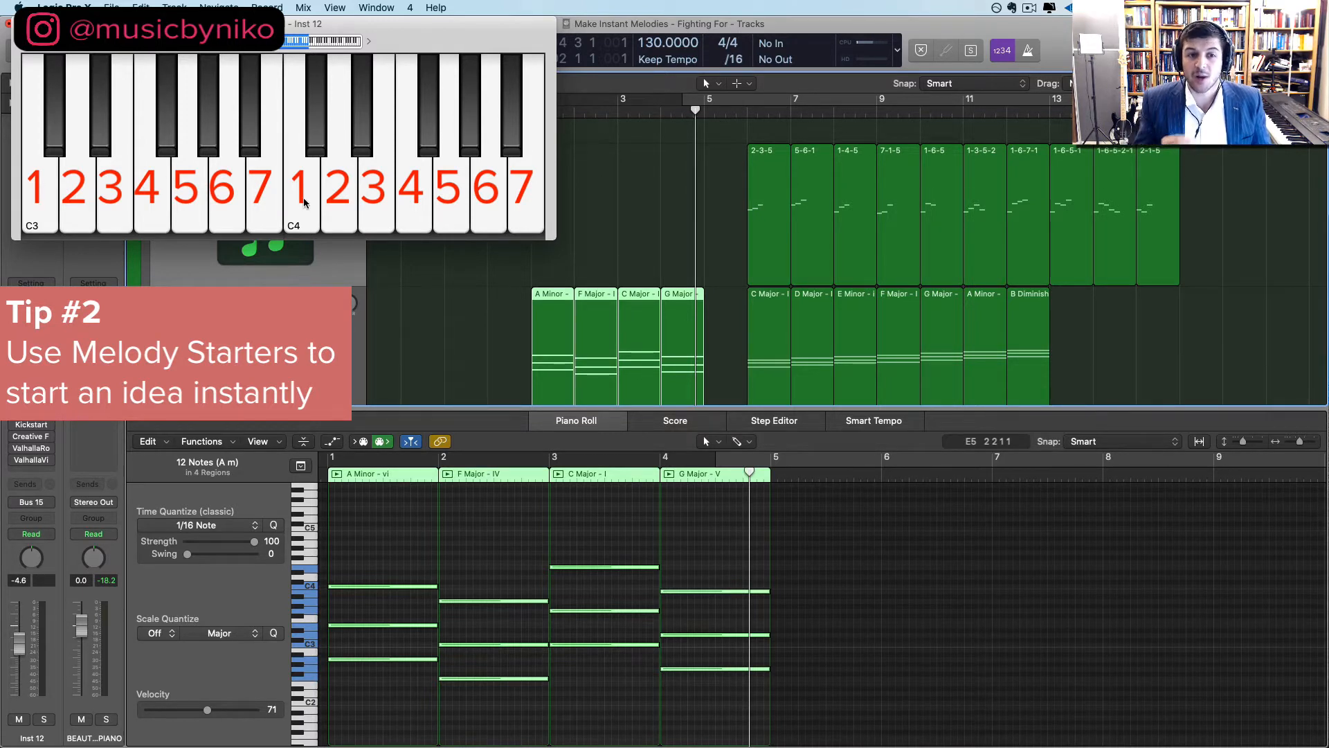
{"action": "left_click", "coordinate": [39, 213]}
{"action": "left_click", "coordinate": [68, 209]}
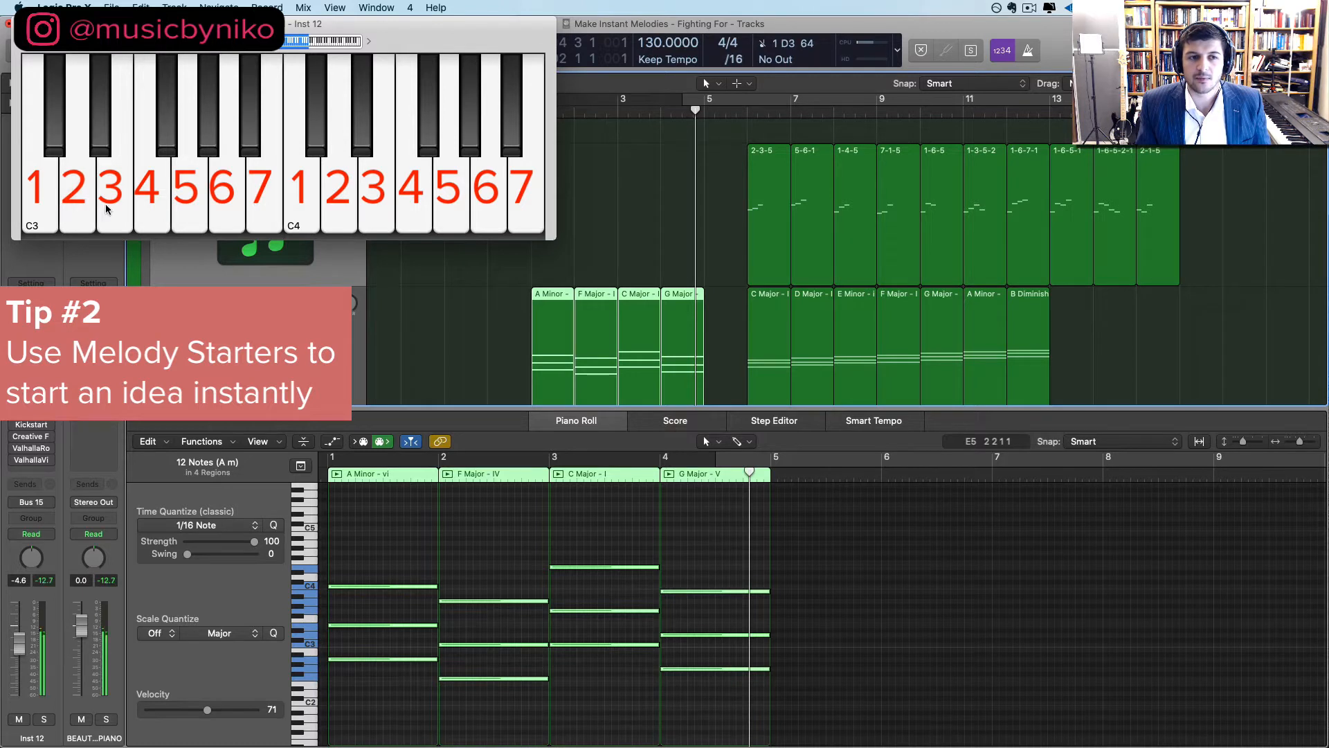
{"action": "left_click", "coordinate": [154, 202]}
{"action": "left_click", "coordinate": [188, 203]}
{"action": "left_click", "coordinate": [229, 200]}
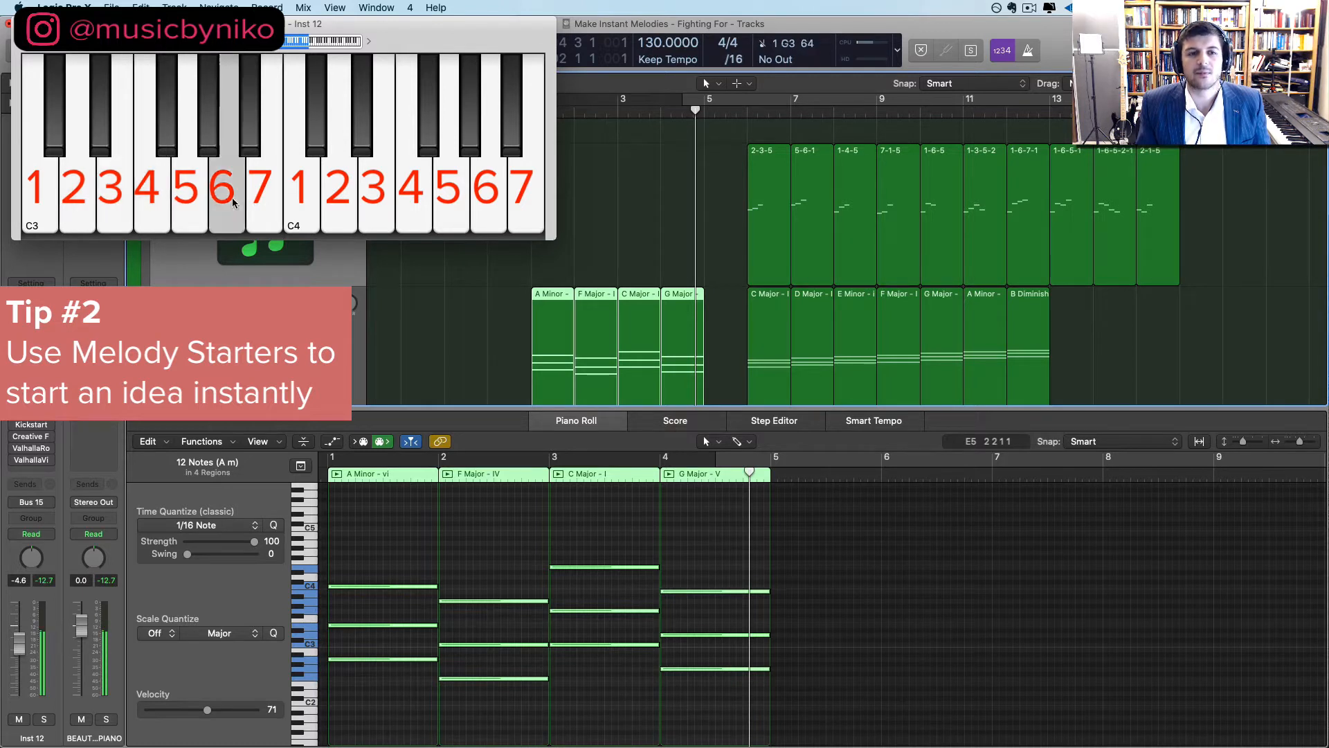
{"action": "left_click", "coordinate": [299, 201]}
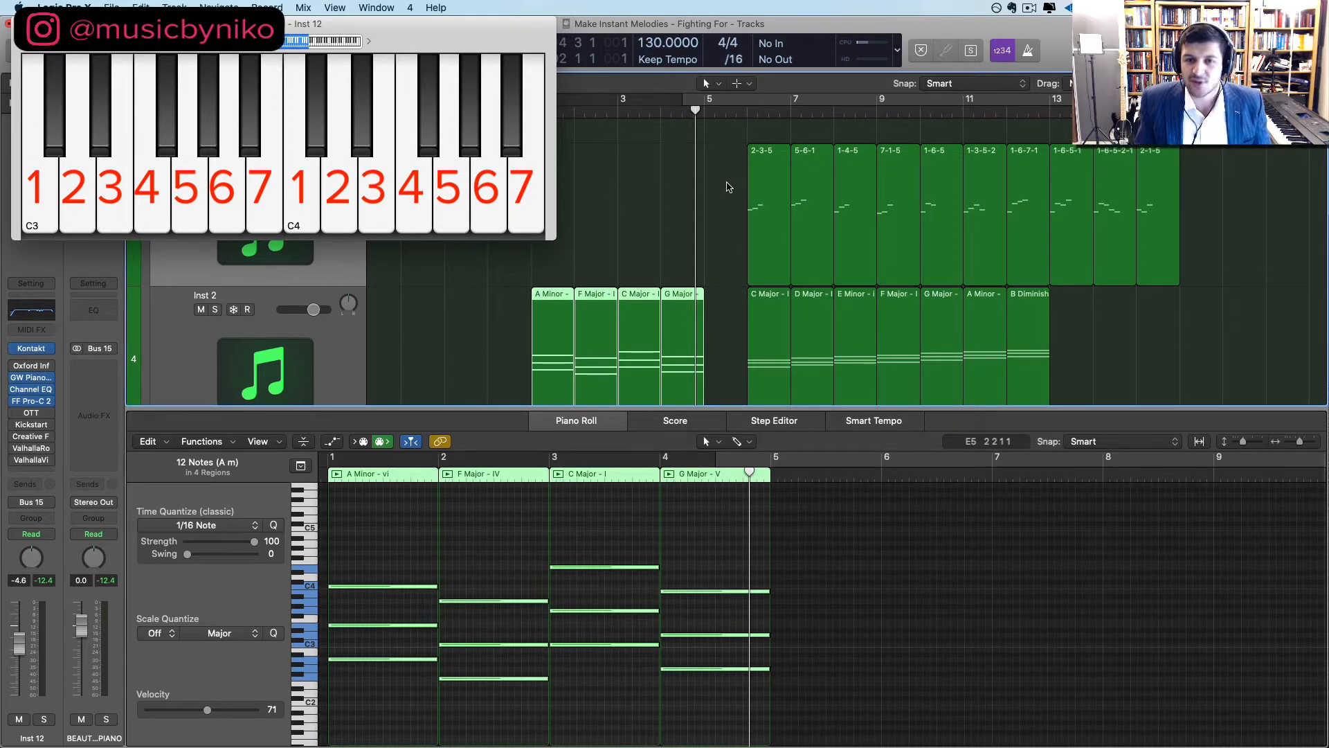
Close the on-screen keyboard and copy the 2-3-5 and 5-6-1 regions on Inst 12 twice in sequence to fill bars 1 to 4
{"action": "left_click_drag", "start_coordinate": [720, 177], "coordinate": [552, 196]}
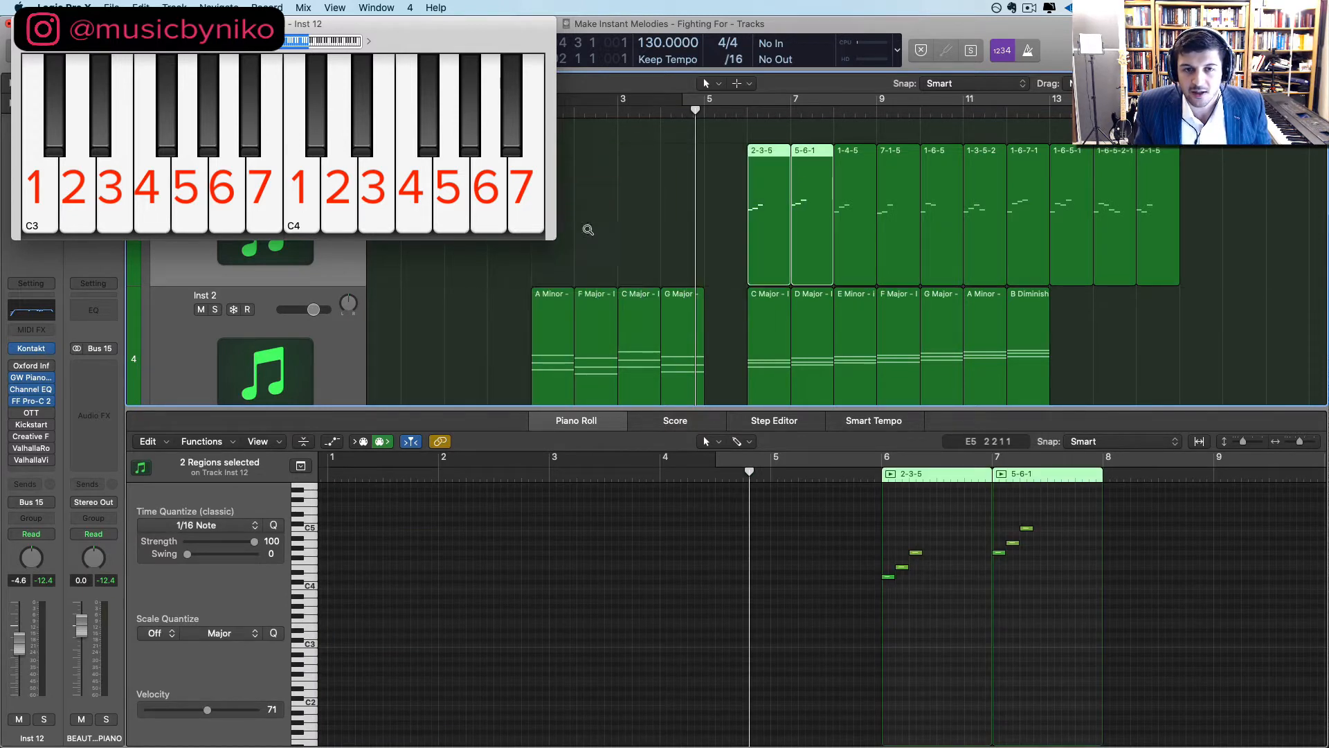
{"action": "left_click", "coordinate": [20, 25]}
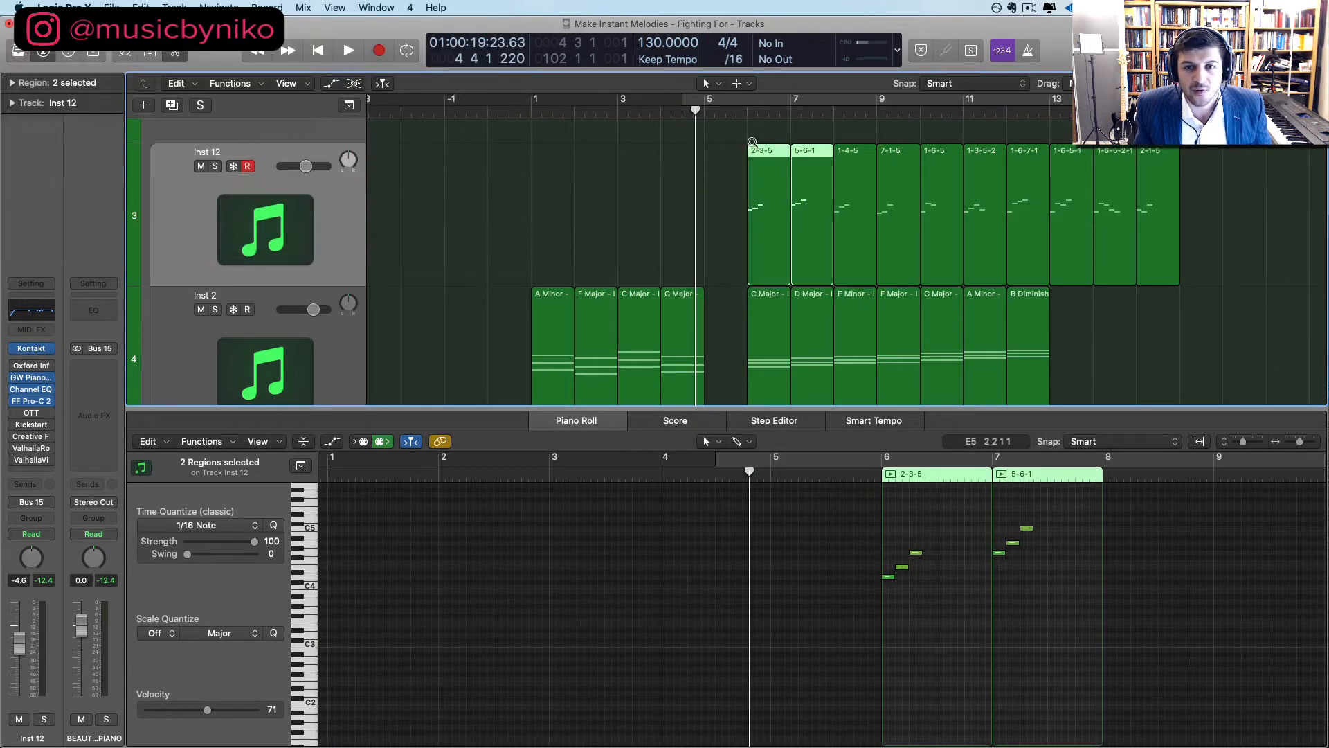
{"action": "left_click_drag", "start_coordinate": [766, 157], "coordinate": [644, 171]}
{"action": "key", "text": "Return"}
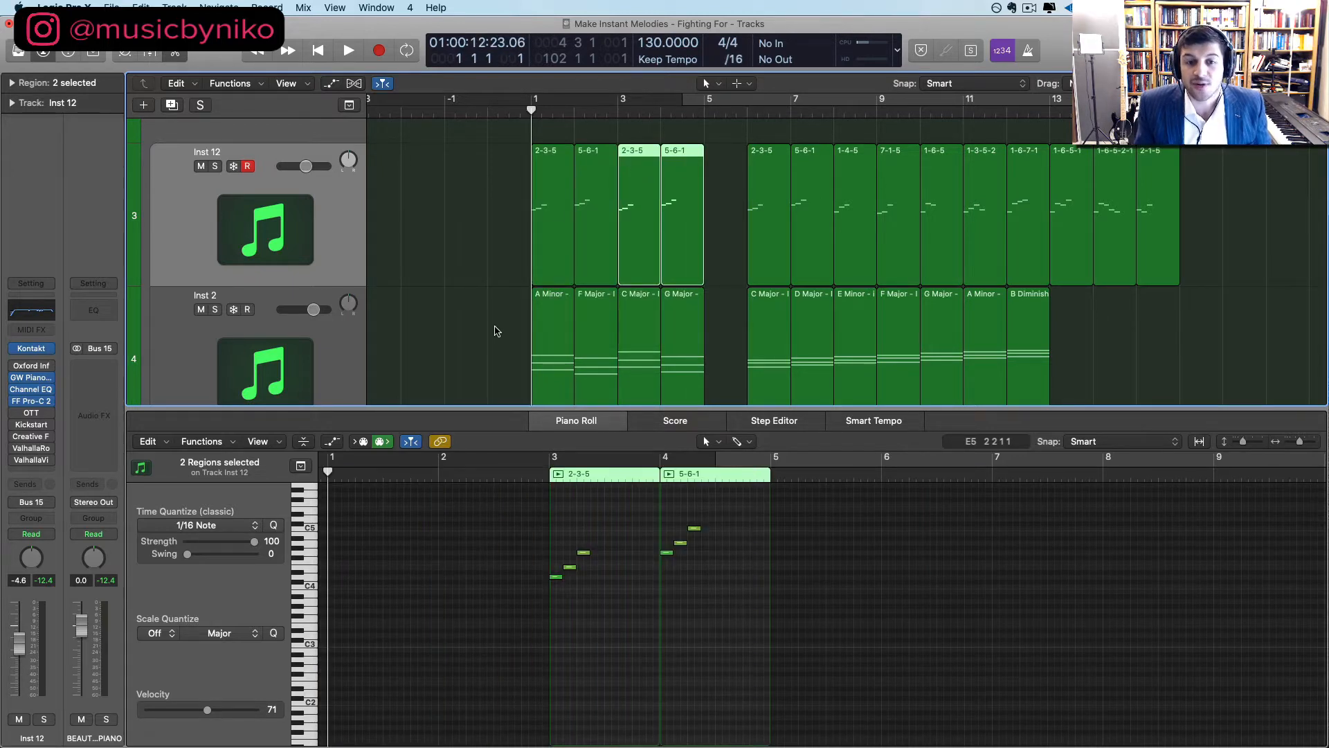
Join the four chord regions on Inst 2 into one region, and likewise the four melody regions on Inst 12
{"action": "left_click_drag", "start_coordinate": [495, 327], "coordinate": [680, 358]}
{"action": "key", "text": "super+j"}
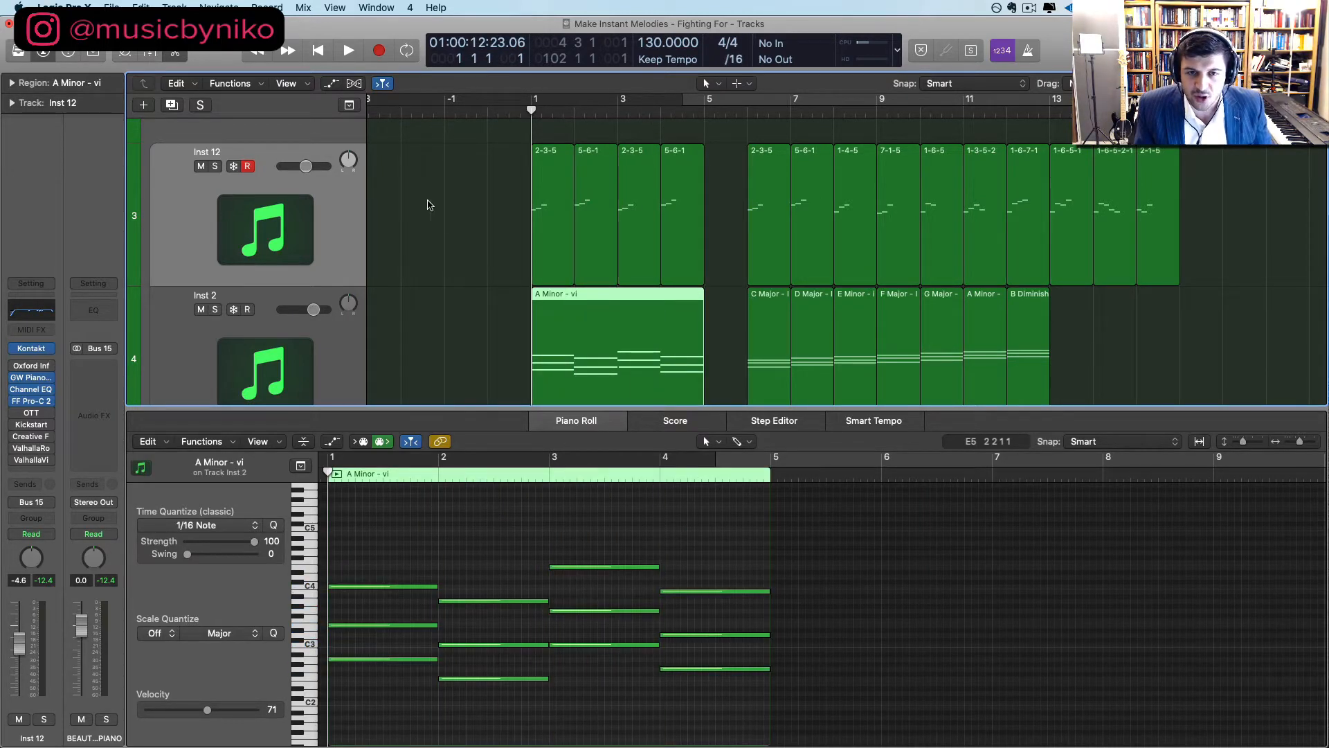
{"action": "left_click_drag", "start_coordinate": [427, 205], "coordinate": [677, 223]}
{"action": "key", "text": "super+j"}
Play the joined melody over the chords from bar 1 and examine both regions' notes in the piano roll
{"action": "key", "text": "space"}
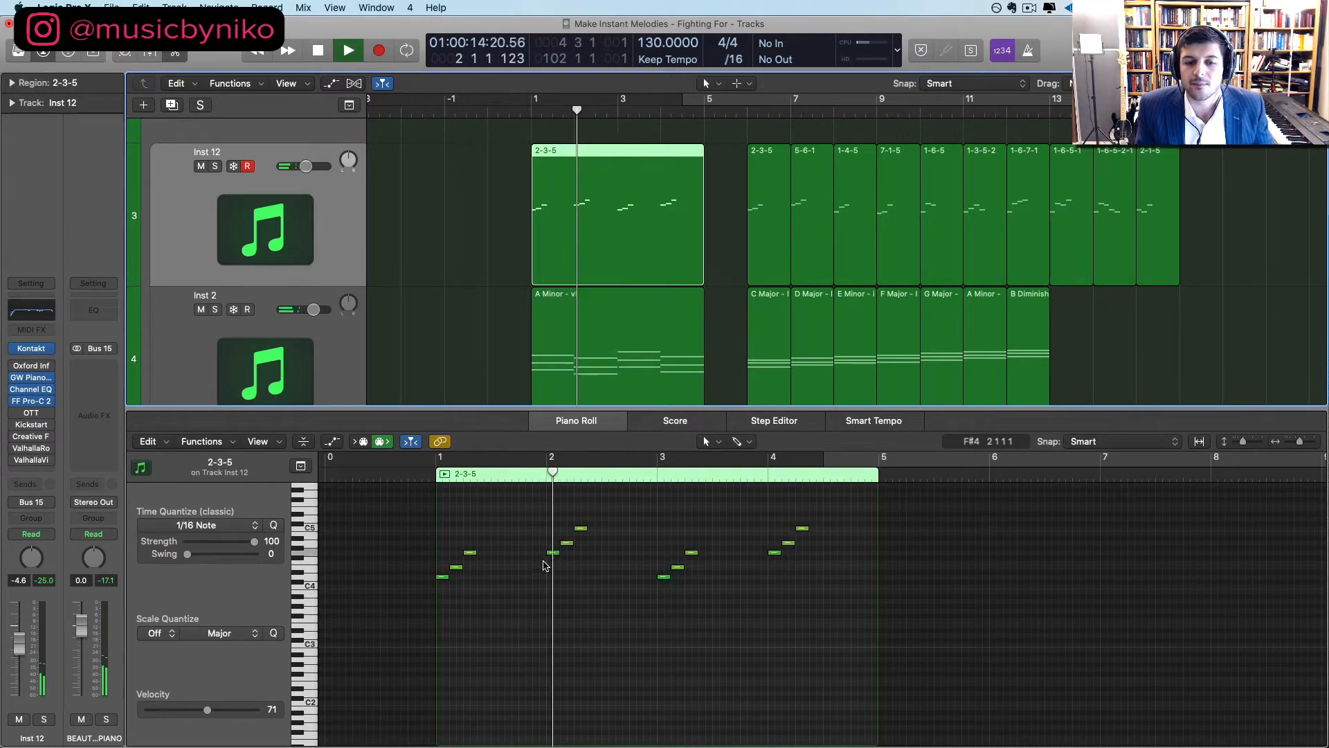
{"action": "scroll", "coordinate": [543, 565], "scroll_direction": "up", "scroll_amount": 1}
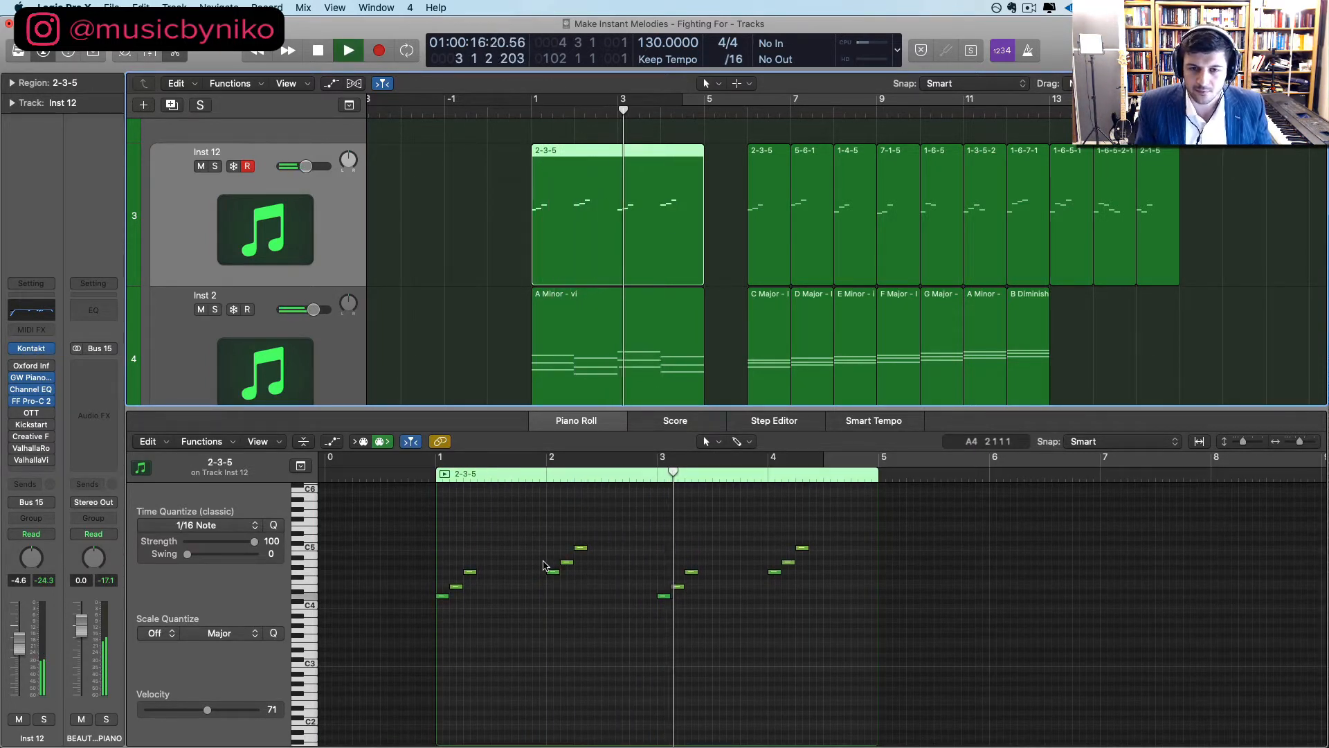
{"action": "left_click", "coordinate": [589, 332]}
{"action": "scroll", "coordinate": [588, 335], "scroll_direction": "down", "scroll_amount": 2}
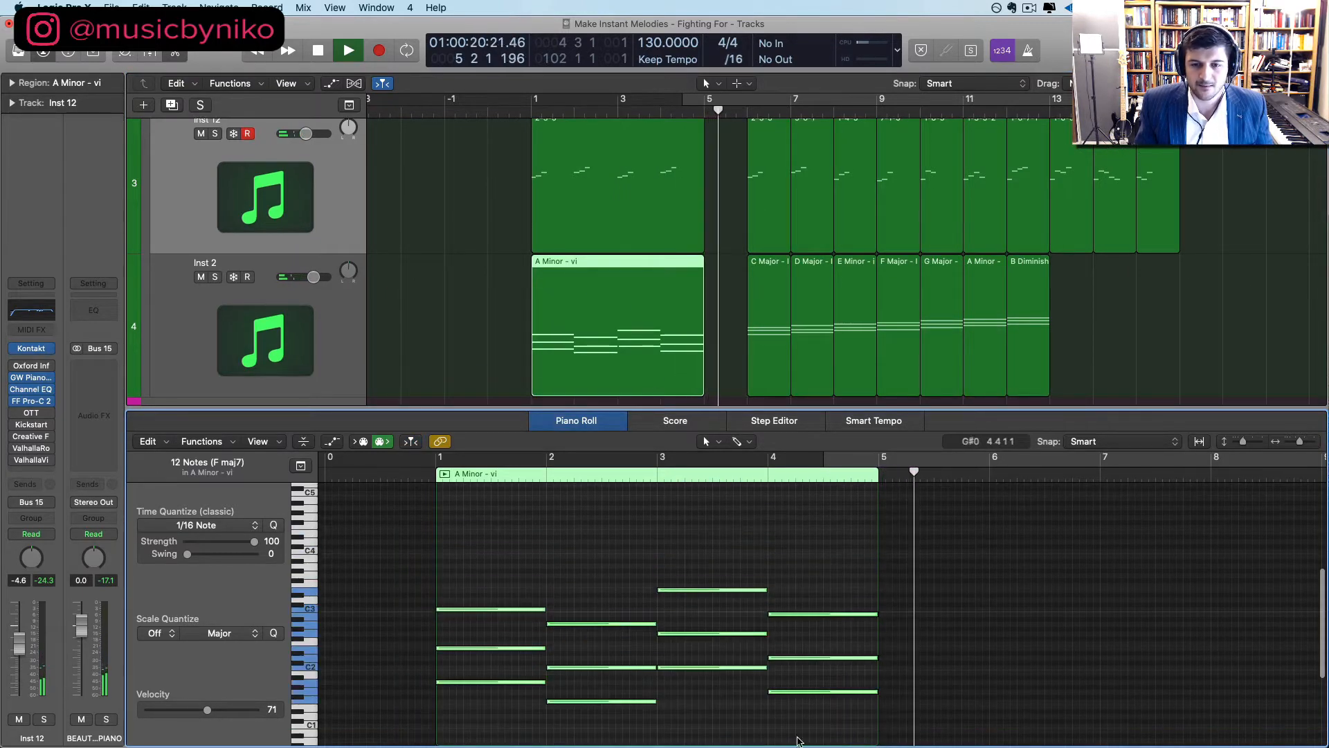
{"action": "scroll", "coordinate": [574, 264], "scroll_direction": "up", "scroll_amount": 3}
{"action": "left_click", "coordinate": [580, 275]}
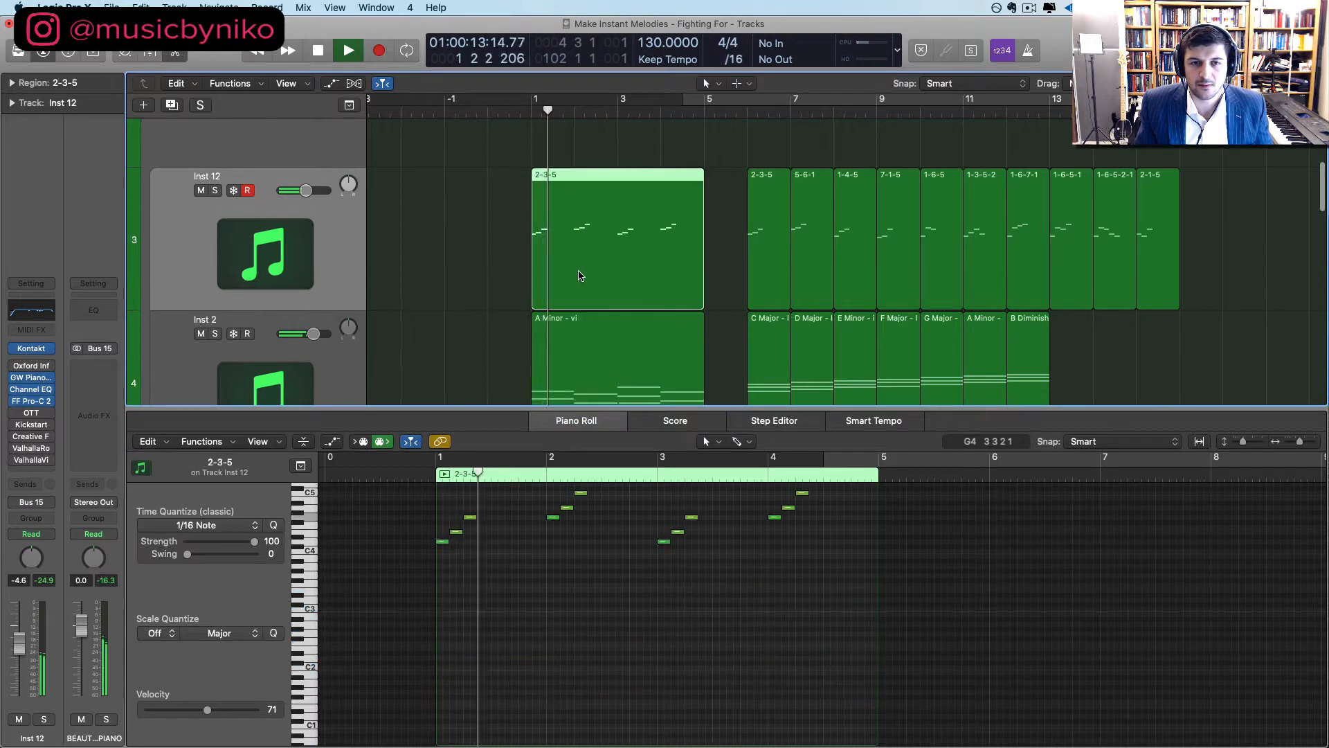
{"action": "key", "text": "space"}
{"action": "scroll", "coordinate": [531, 529], "scroll_direction": "up", "scroll_amount": 3}
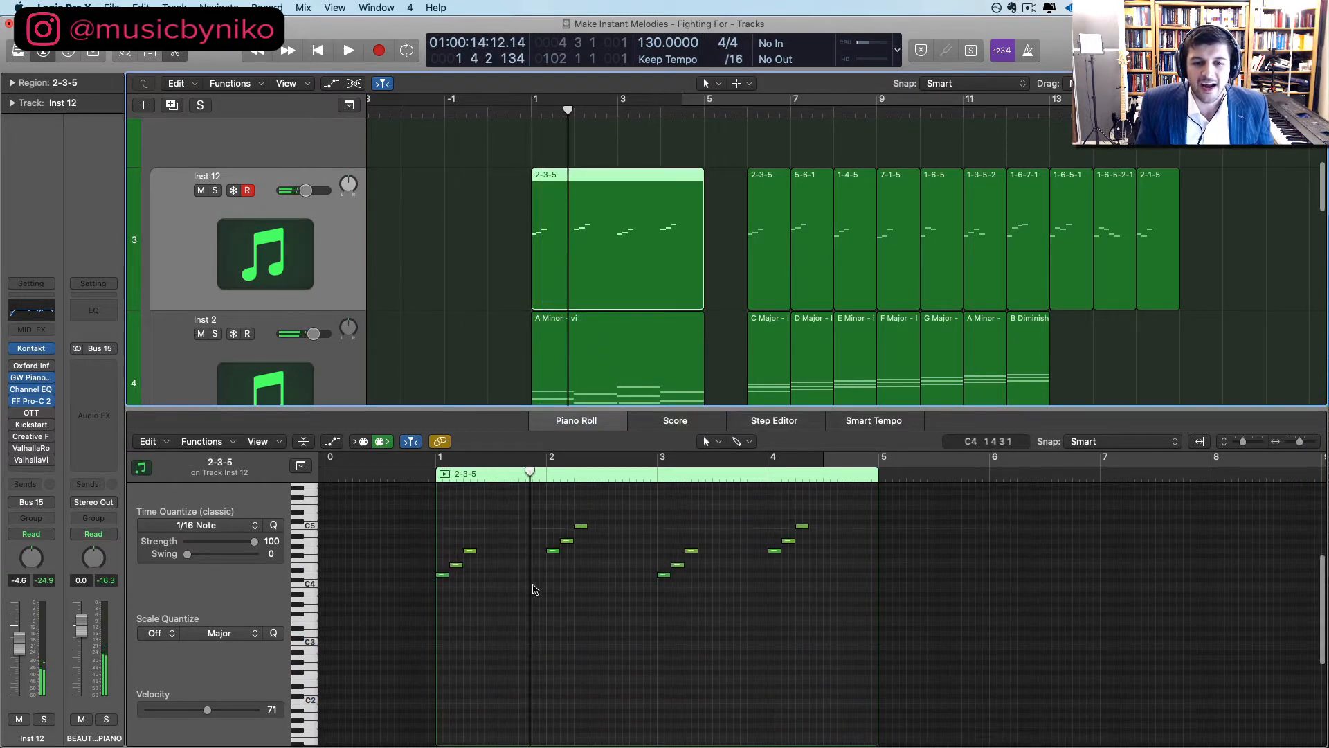
Duplicate all the notes in the joined 2-3-5 region, placing the copies from beat 3 of bar 1, and return the playhead to bar 1
{"action": "key", "text": "super+a"}
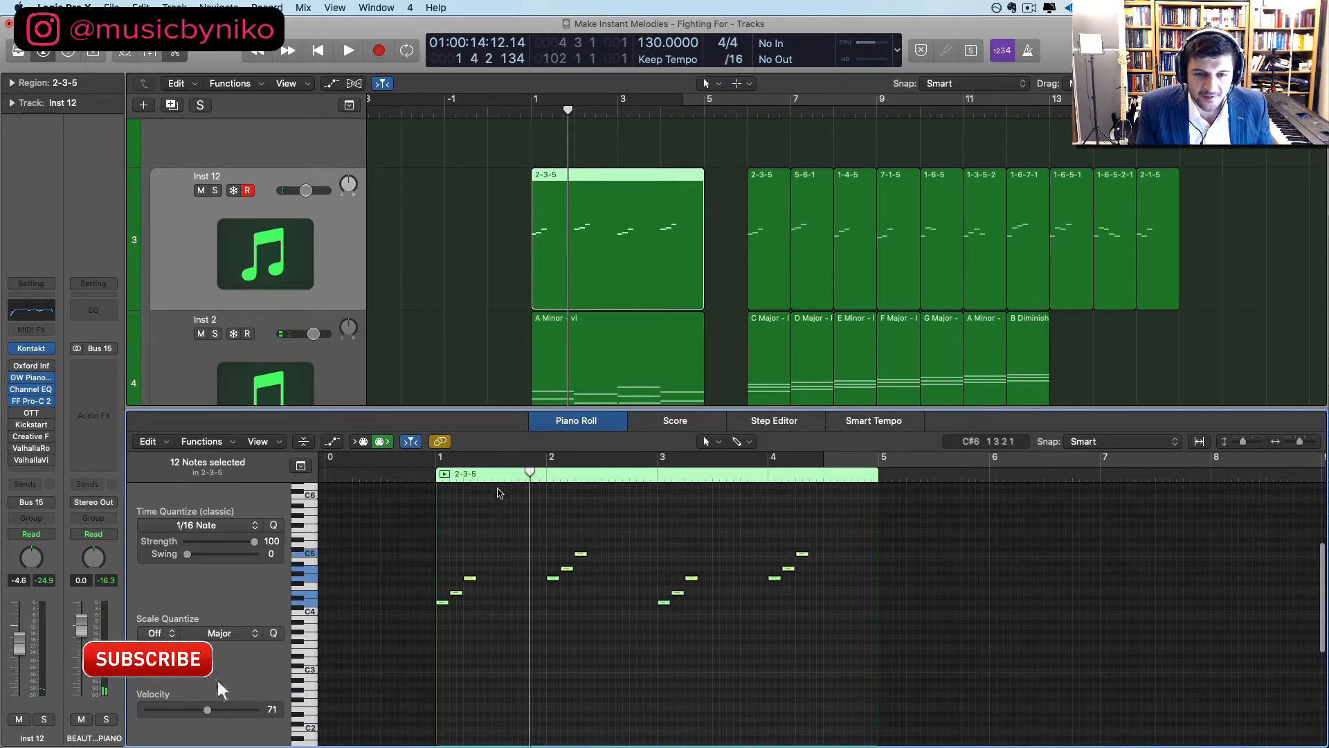
{"action": "left_click", "coordinate": [493, 477]}
{"action": "key", "text": "super+v"}
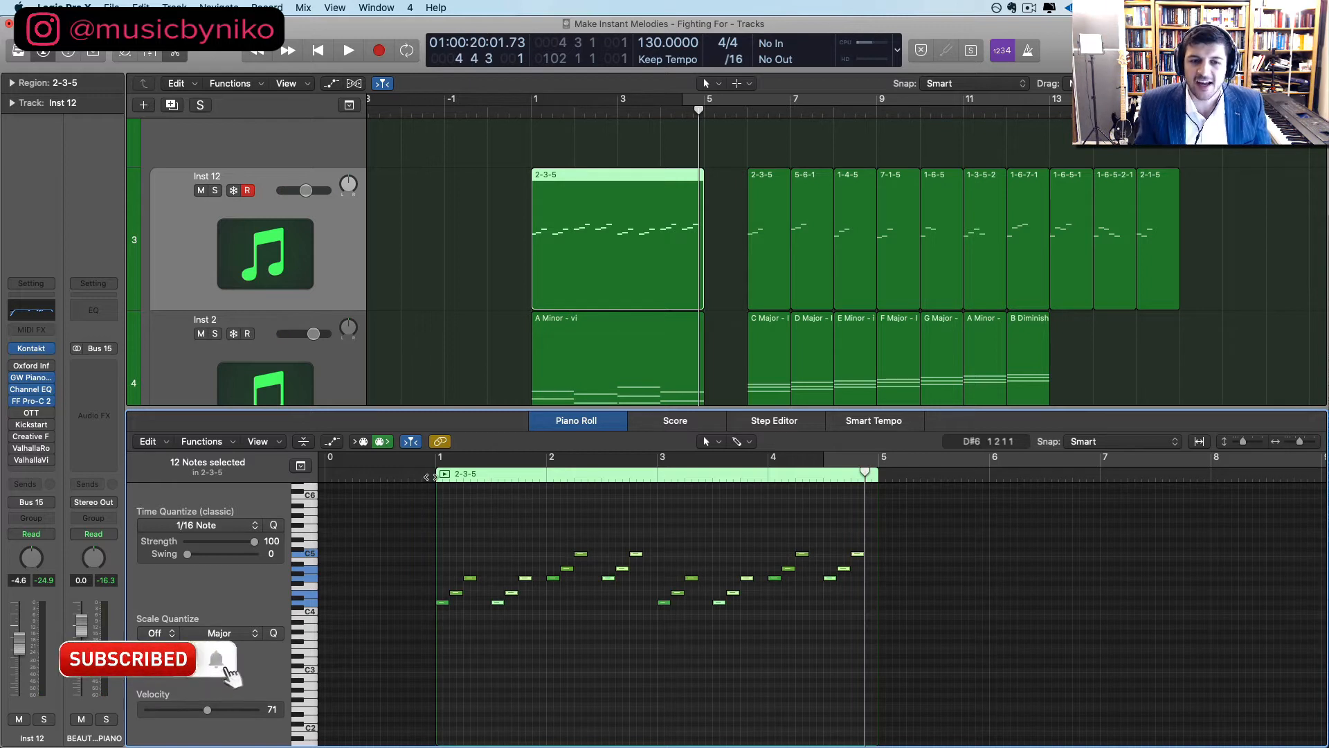
{"action": "key", "text": "Return"}
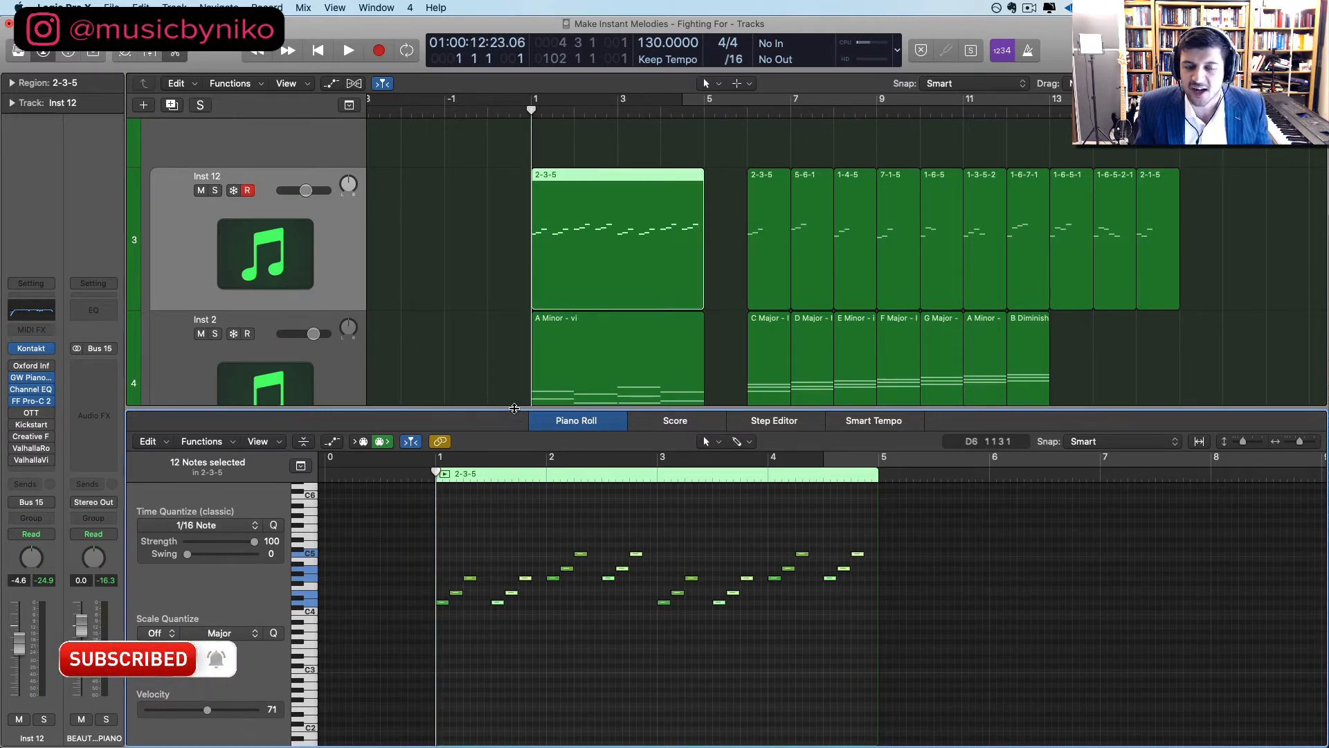
Play the duplicated 2-3-5 melody from bar 1 and examine its notes up close in the piano roll
{"action": "scroll", "coordinate": [542, 617], "scroll_direction": "up", "scroll_amount": 1}
{"action": "left_click", "coordinate": [537, 567]}
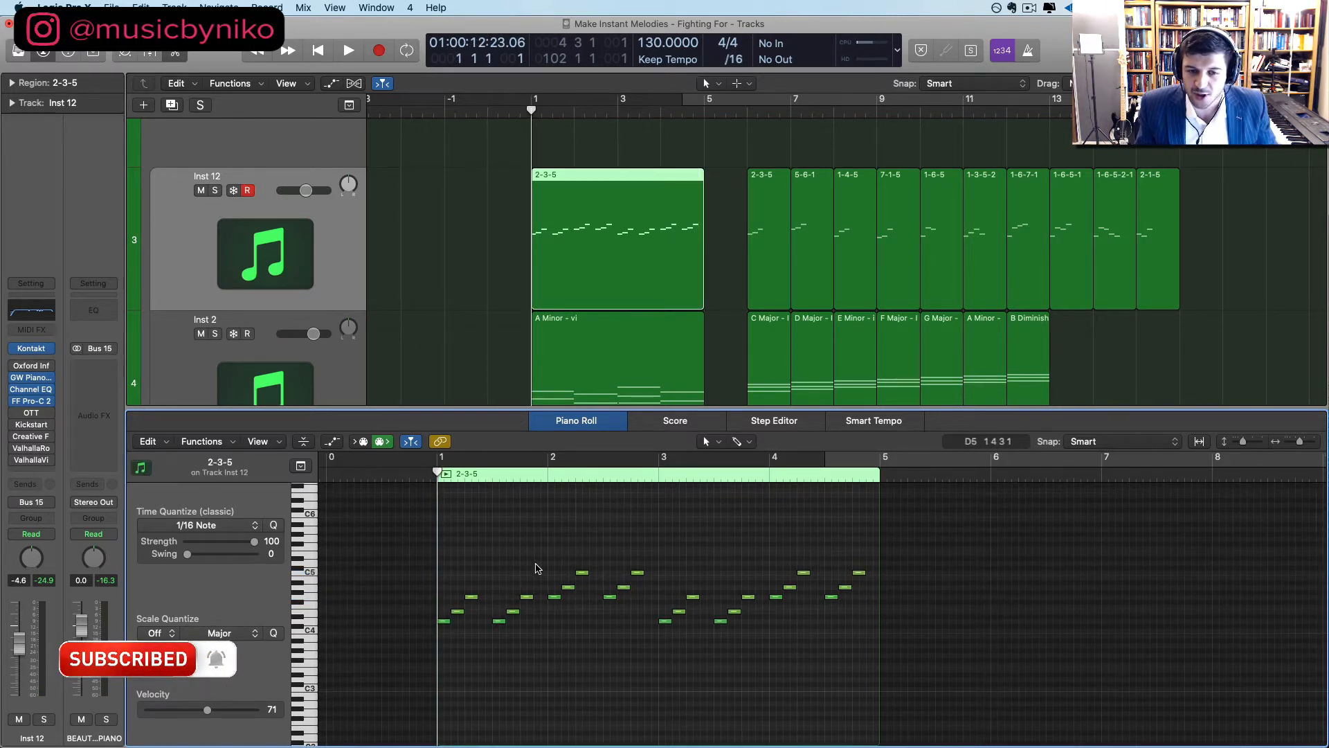
{"action": "scroll", "coordinate": [551, 587], "scroll_direction": "up", "scroll_amount": 4}
{"action": "scroll", "coordinate": [547, 585], "scroll_direction": "up", "scroll_amount": 5}
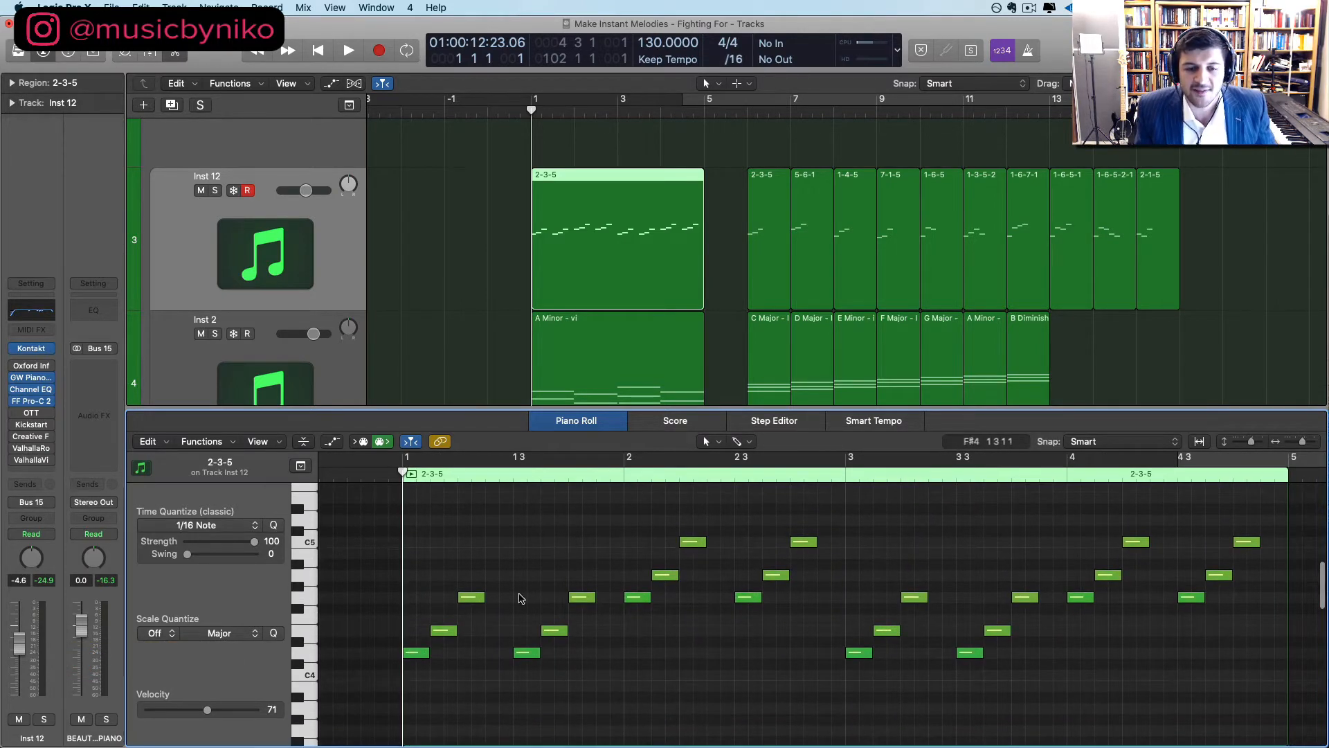
{"action": "scroll", "coordinate": [889, 555], "scroll_direction": "left", "scroll_amount": 1}
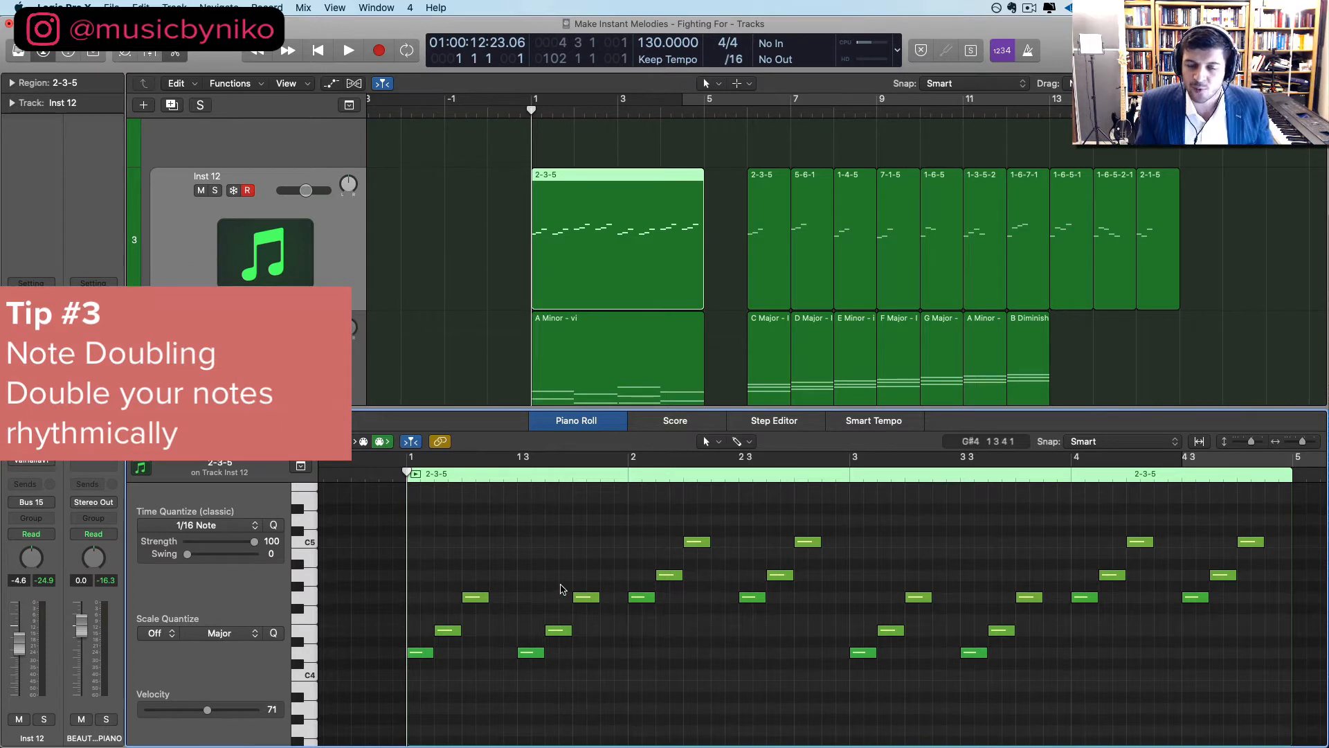
{"action": "scroll", "coordinate": [564, 617], "scroll_direction": "down", "scroll_amount": 1}
{"action": "key", "text": "space"}
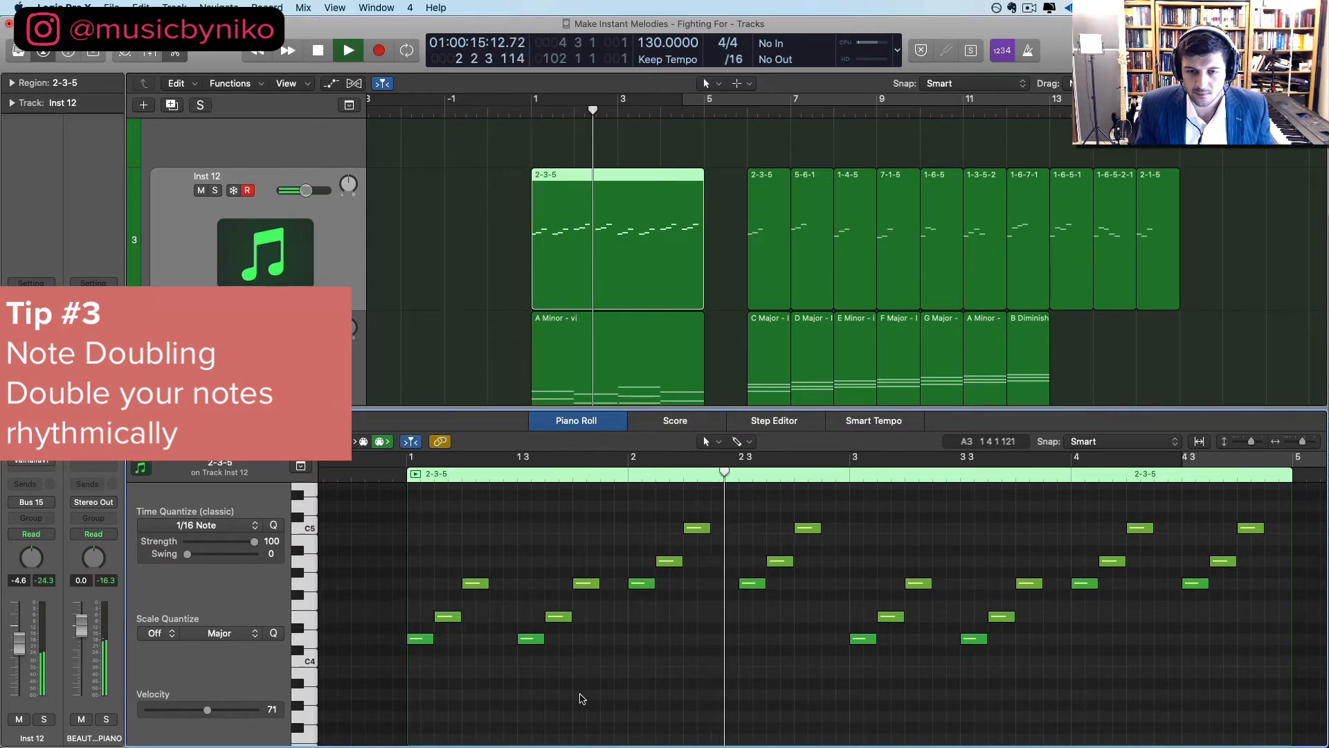
{"action": "key", "text": "space"}
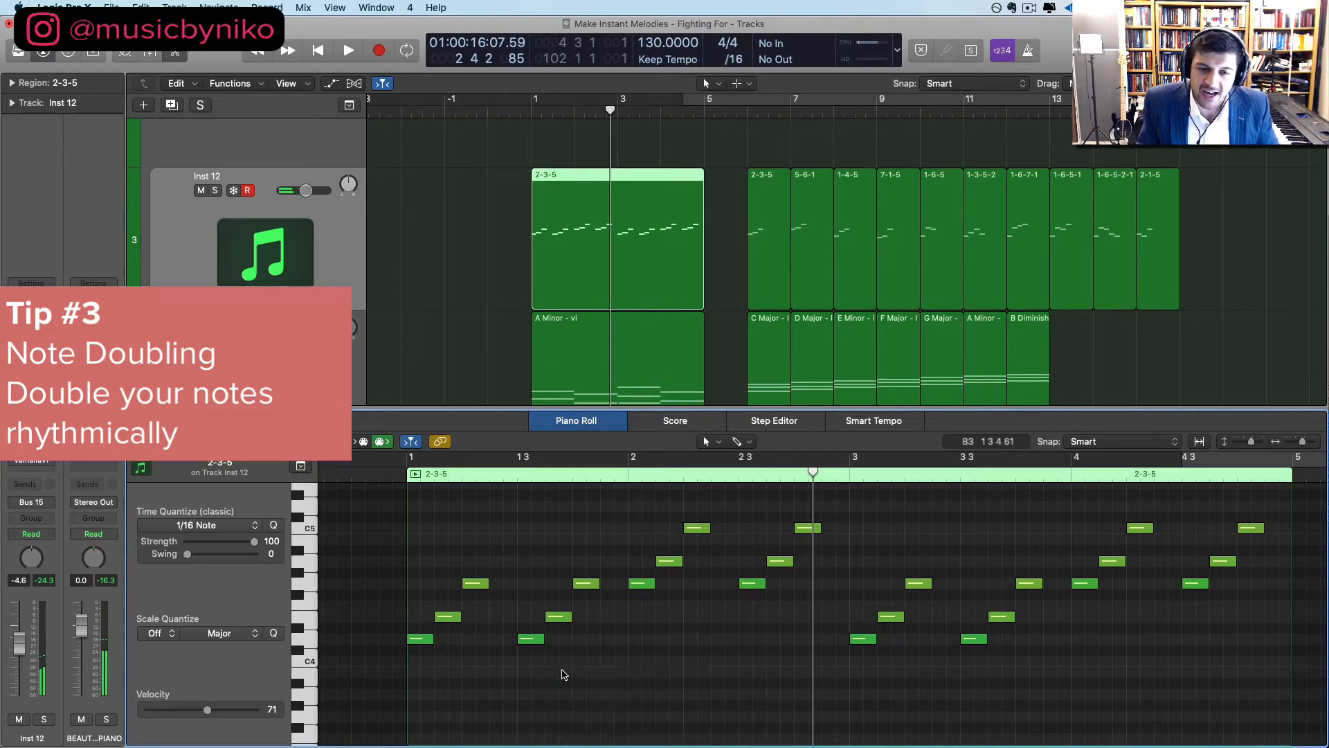
Shorten the D4 note on beat 3 of bar 1 and duplicate it one sixteenth later on the same pitch
{"action": "key", "text": "super+Right"}
{"action": "key", "text": "super+Right"}
{"action": "scroll", "coordinate": [565, 675], "scroll_direction": "left", "scroll_amount": 6}
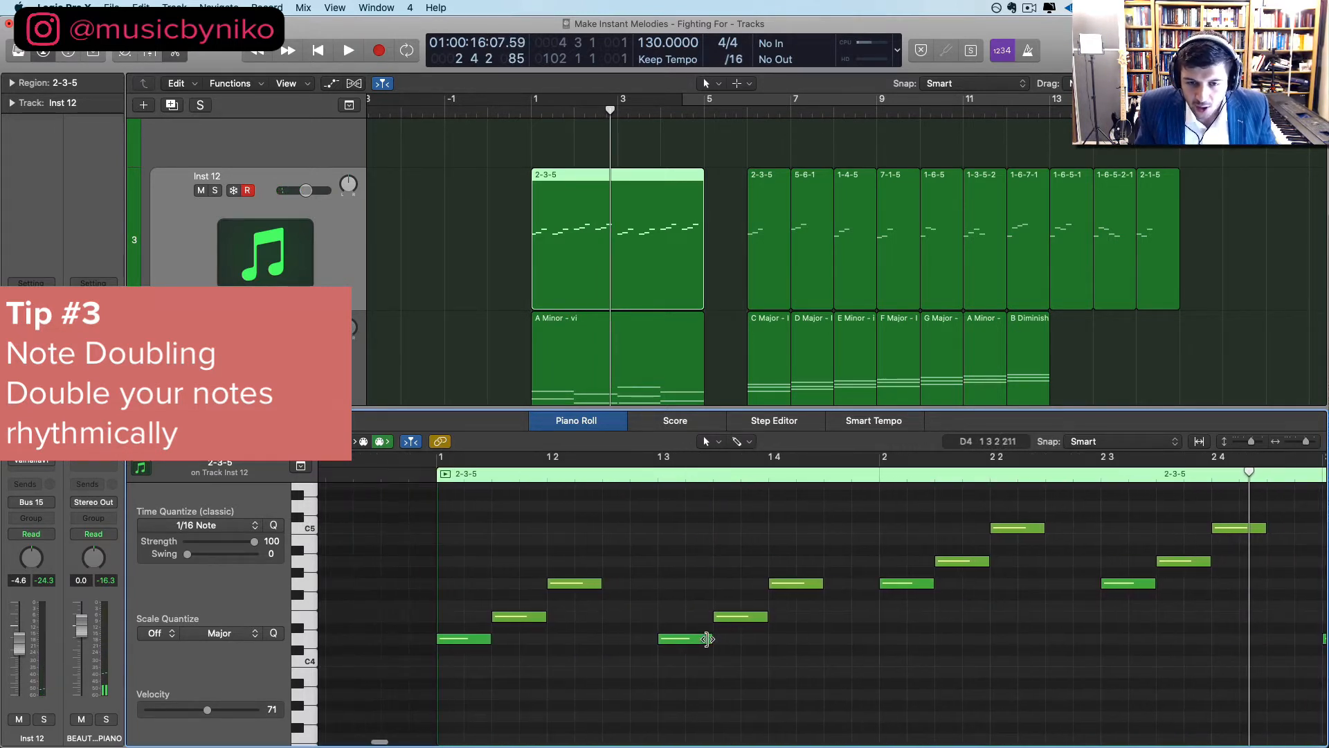
{"action": "left_click", "coordinate": [704, 640]}
{"action": "left_click_drag", "start_coordinate": [707, 639], "coordinate": [684, 638]}
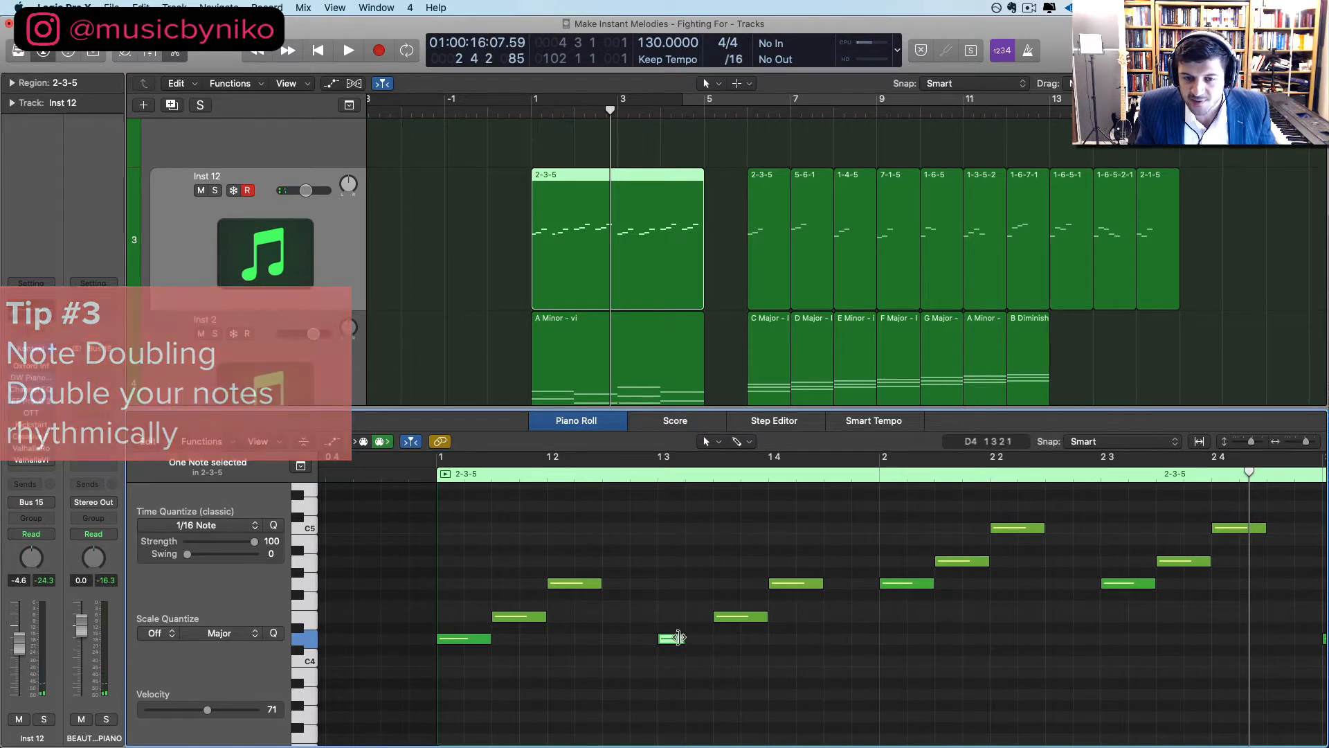
{"action": "left_click_drag", "start_coordinate": [680, 640], "coordinate": [707, 643]}
{"action": "left_click", "coordinate": [675, 638], "text": "shift"}
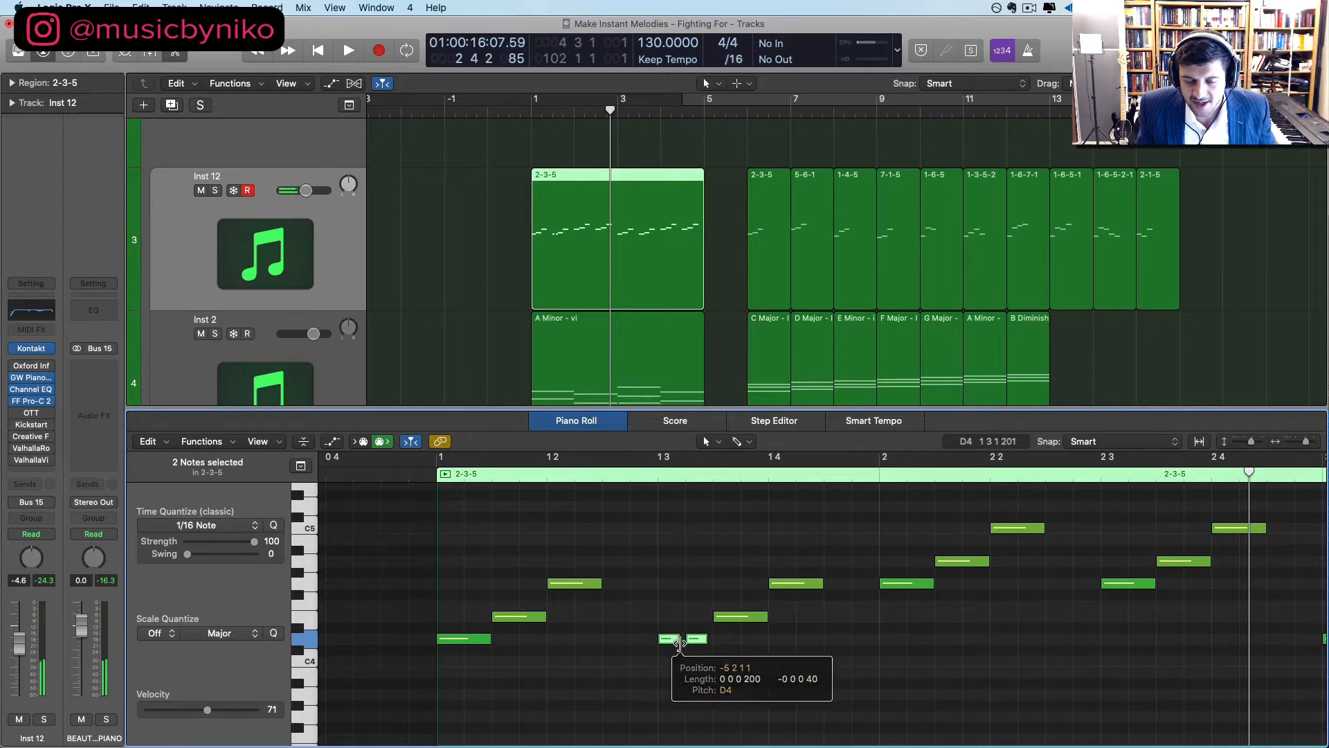
Play the melody from bar 1 to hear the doubled D4 note
{"action": "left_click", "coordinate": [436, 480]}
{"action": "key", "text": "space"}
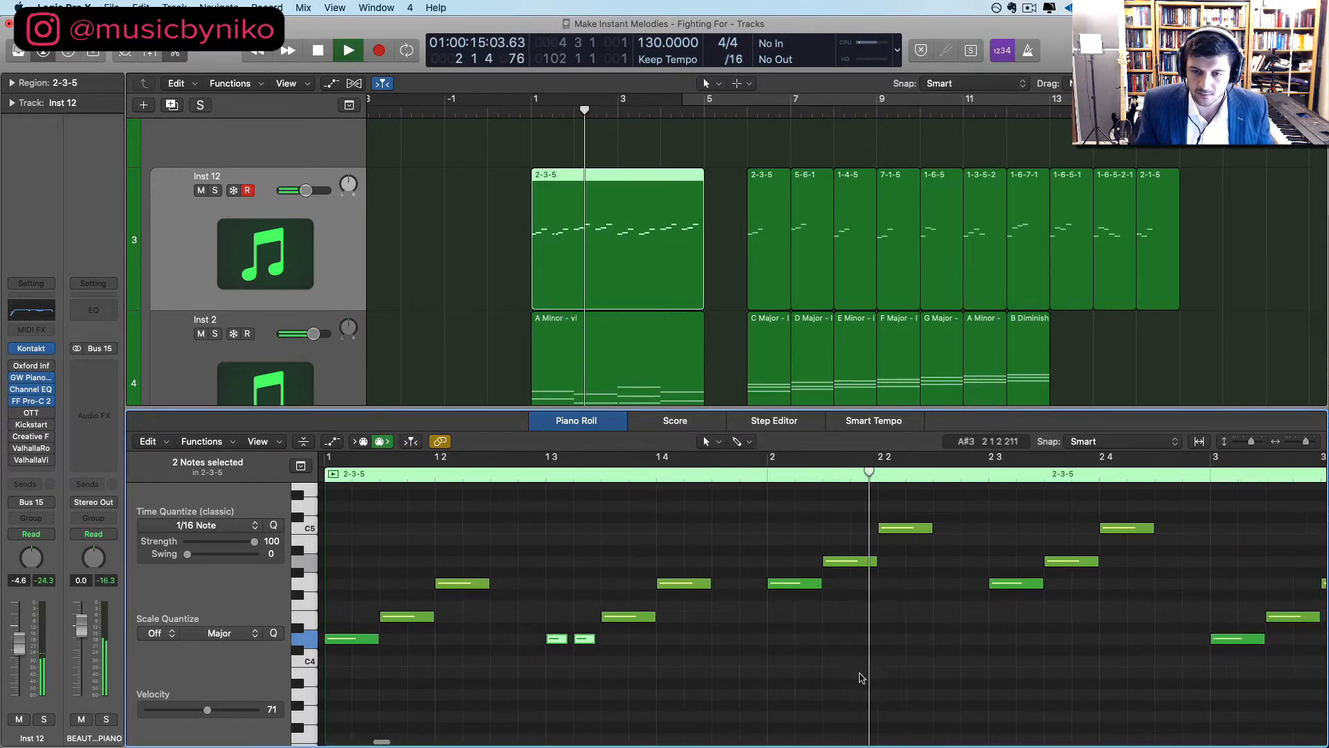
{"action": "key", "text": "space"}
Shorten the G4 note on beat 3 of bar 2 and duplicate it one sixteenth later on the same pitch
{"action": "left_click", "coordinate": [920, 583]}
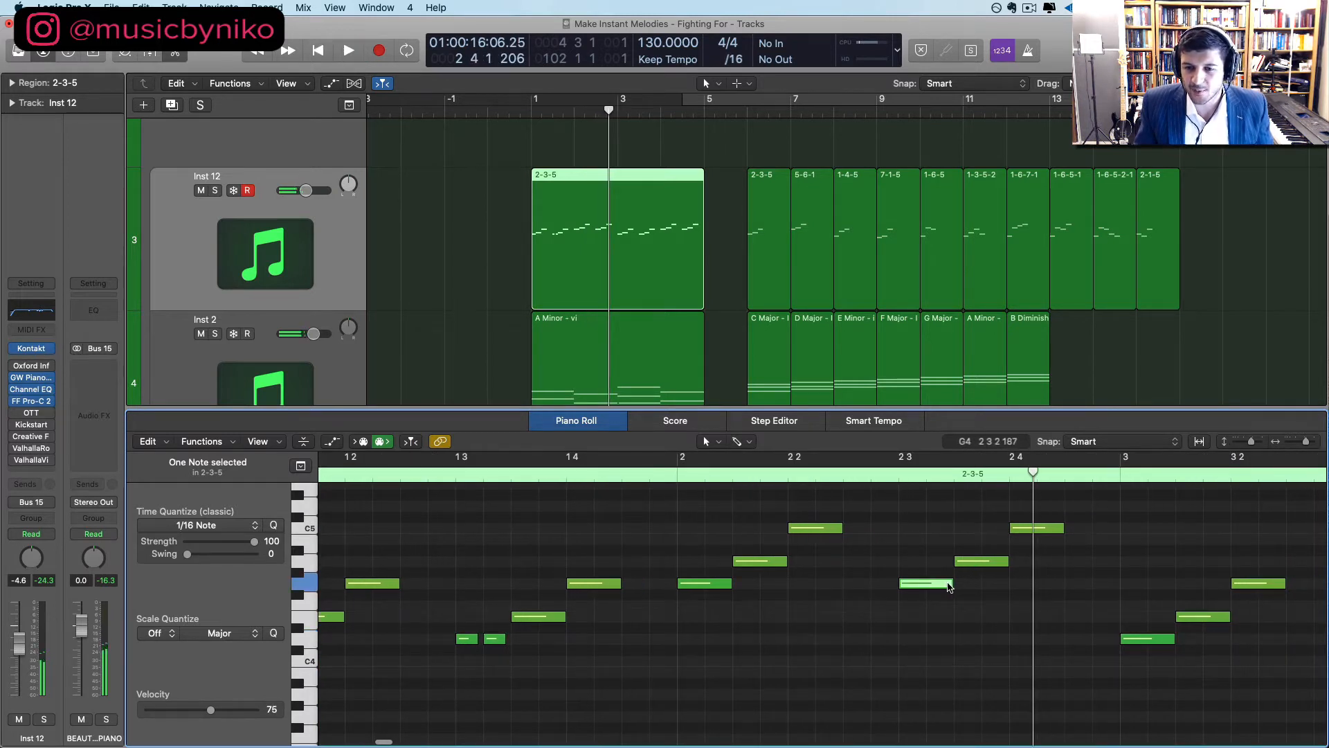
{"action": "mouse_move", "coordinate": [951, 586]}
{"action": "left_mouse_down"}
{"action": "mouse_move", "coordinate": [919, 587]}
{"action": "mouse_move", "coordinate": [940, 586]}
{"action": "left_mouse_up"}
{"action": "key", "text": "super+Left"}
{"action": "key", "text": "super+Up"}
{"action": "key", "text": "super+Up"}
{"action": "key", "text": "super+Left"}
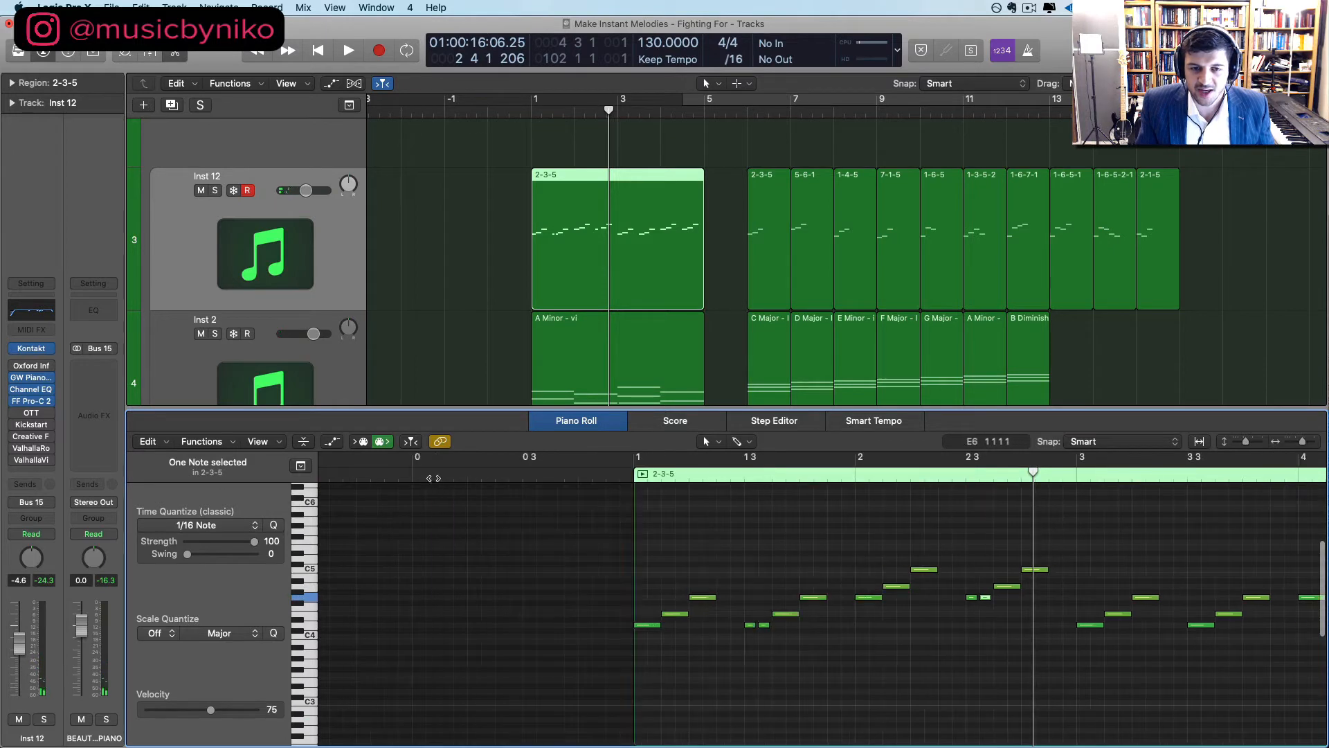
{"action": "scroll", "coordinate": [570, 519], "scroll_direction": "right", "scroll_amount": 6}
Return to bar 1 and play into bar 3 to hear both doubled notes in the melody
{"action": "key", "text": "Return"}
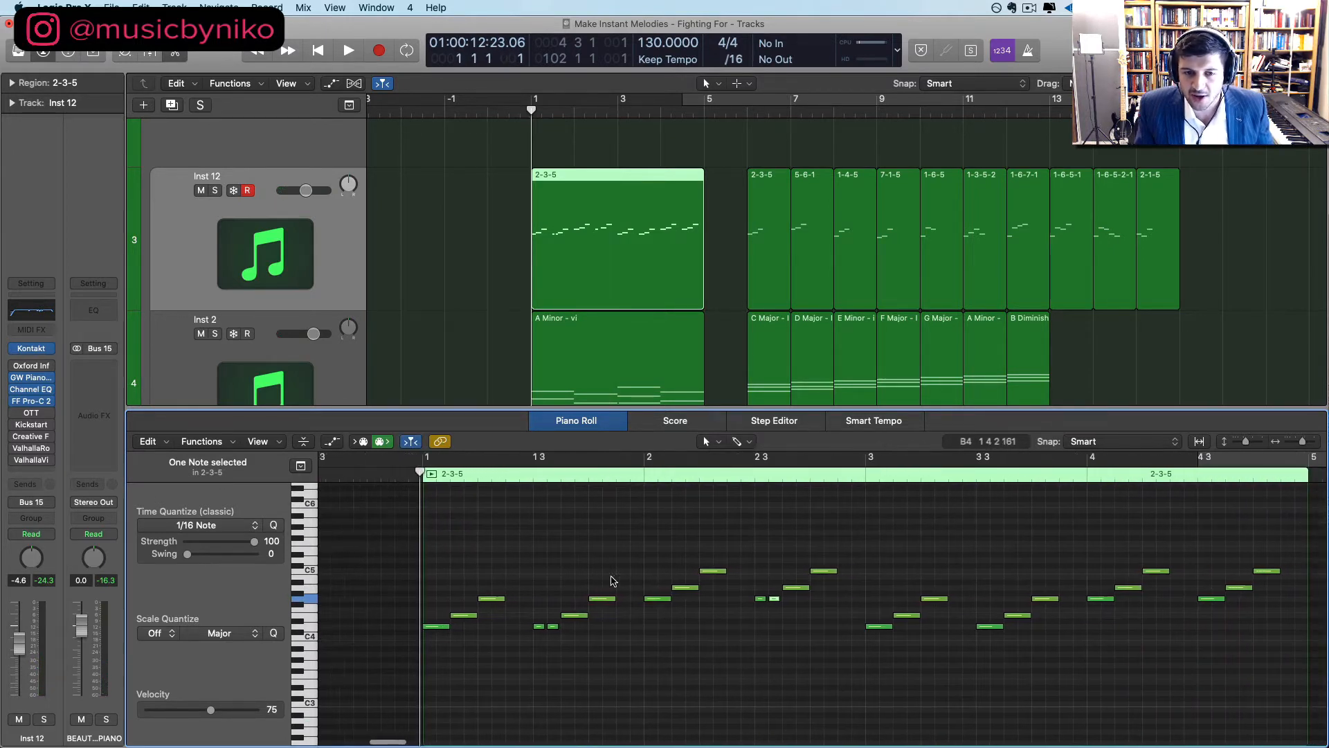
{"action": "scroll", "coordinate": [602, 581], "scroll_direction": "right", "scroll_amount": 2}
{"action": "key", "text": "space"}
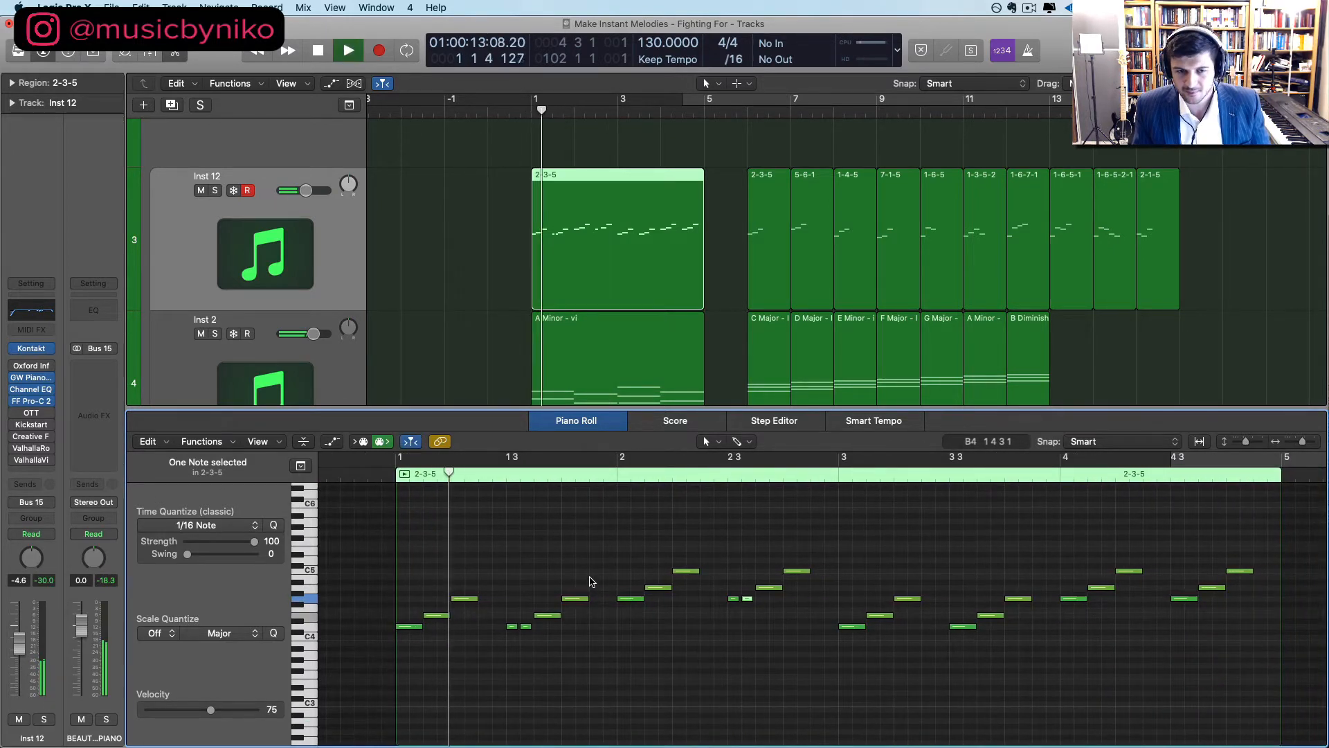
{"action": "scroll", "coordinate": [579, 582], "scroll_direction": "right", "scroll_amount": 3}
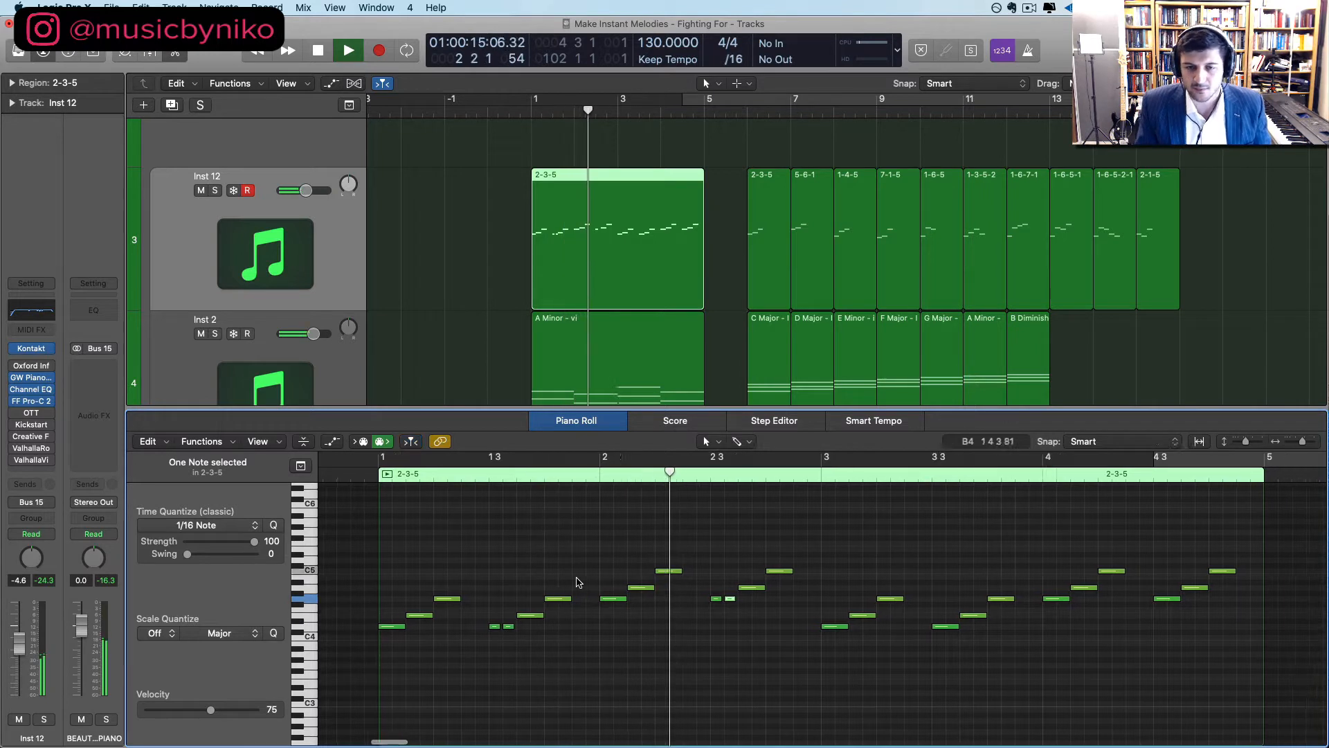
{"action": "key", "text": "space"}
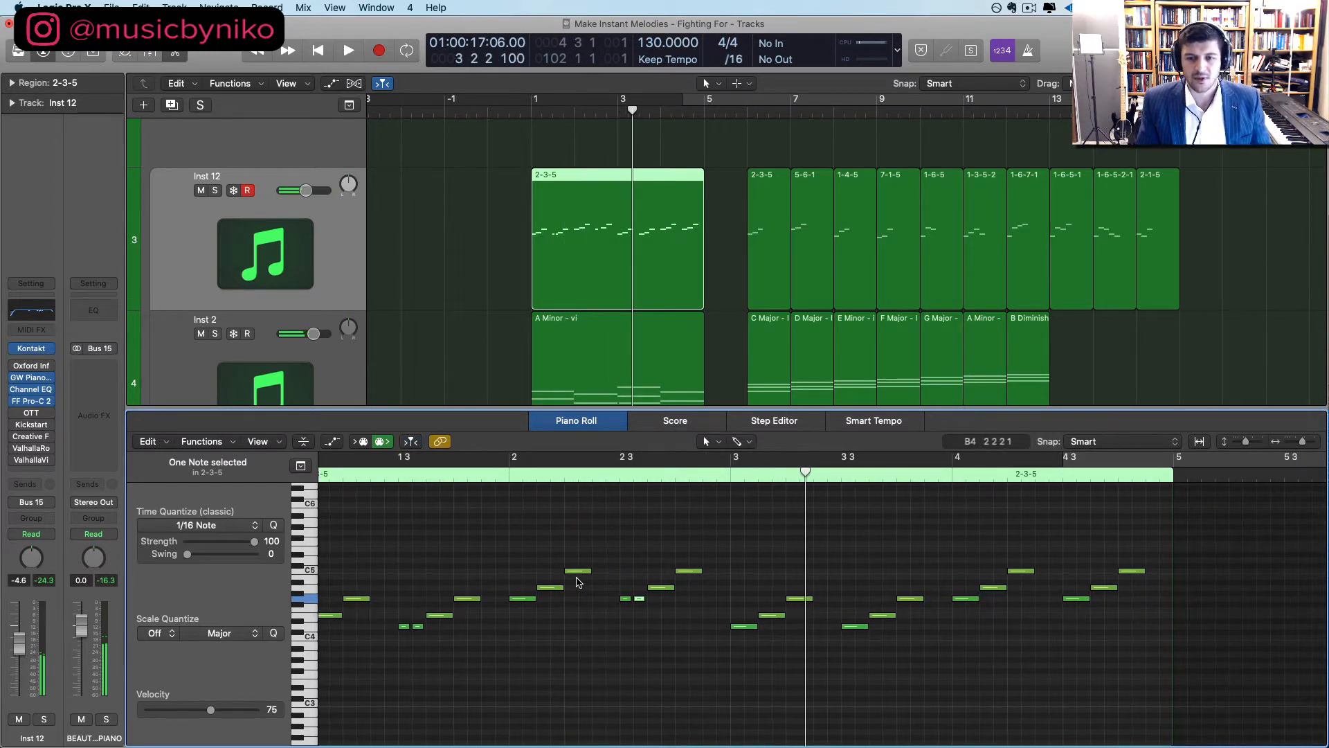
{"action": "key", "text": "super+k"}
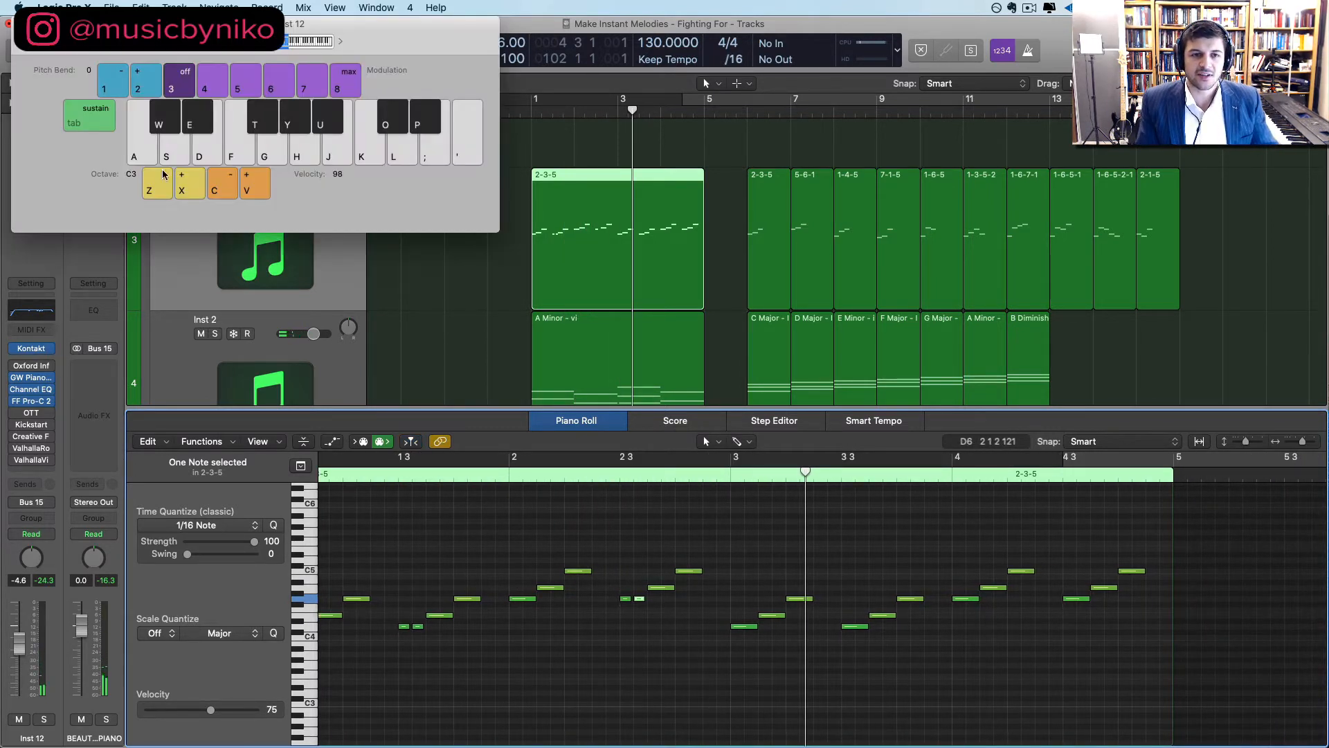
{"action": "left_click", "coordinate": [29, 41]}
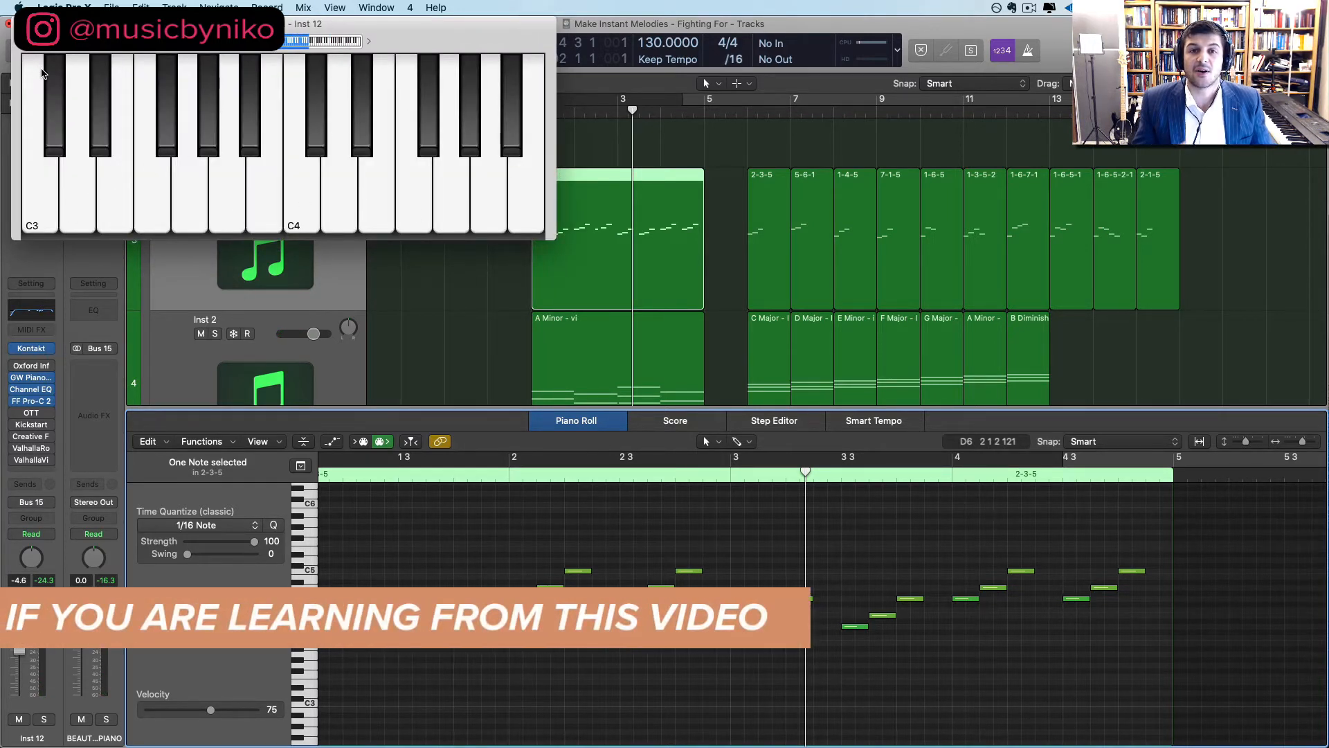
{"action": "key", "text": "super+k"}
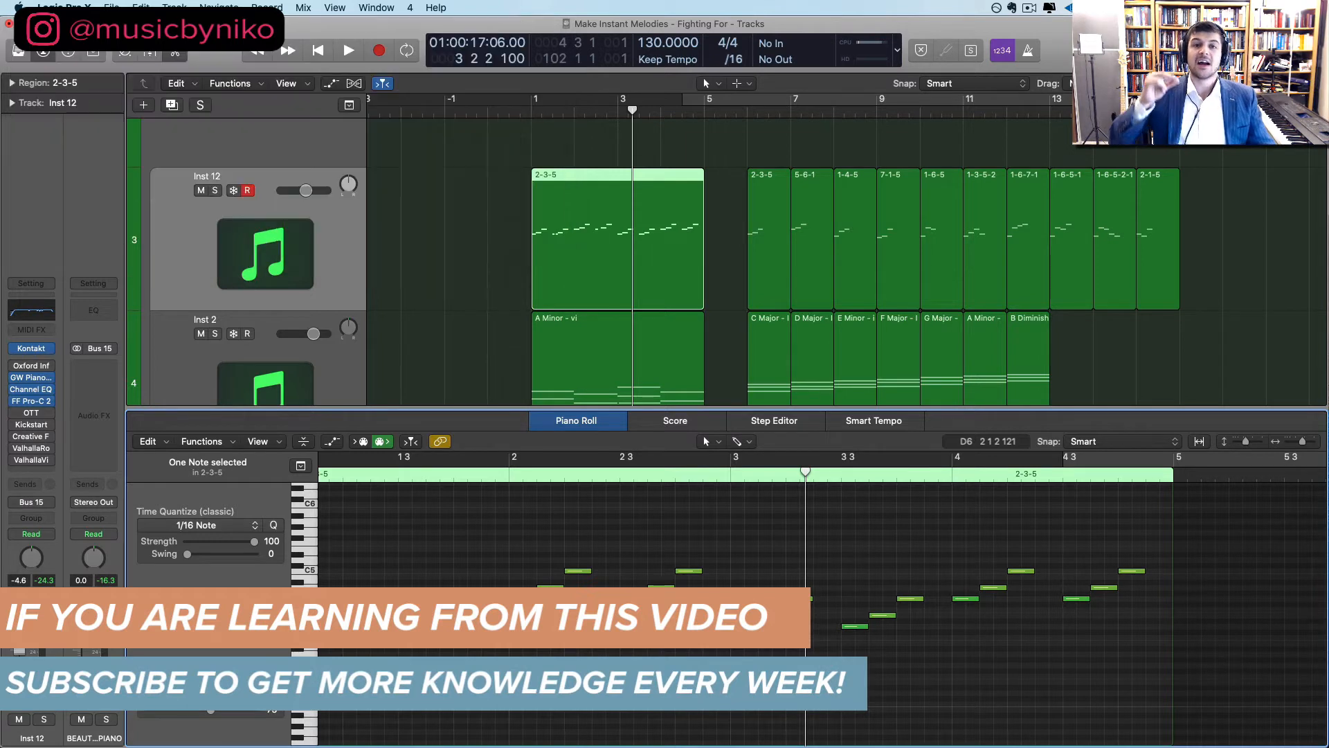
Examine and audition the A4 note and the following C5 note around beat 2 of bar 2
{"action": "left_click", "coordinate": [611, 552]}
{"action": "scroll", "coordinate": [609, 552], "scroll_direction": "left", "scroll_amount": 5}
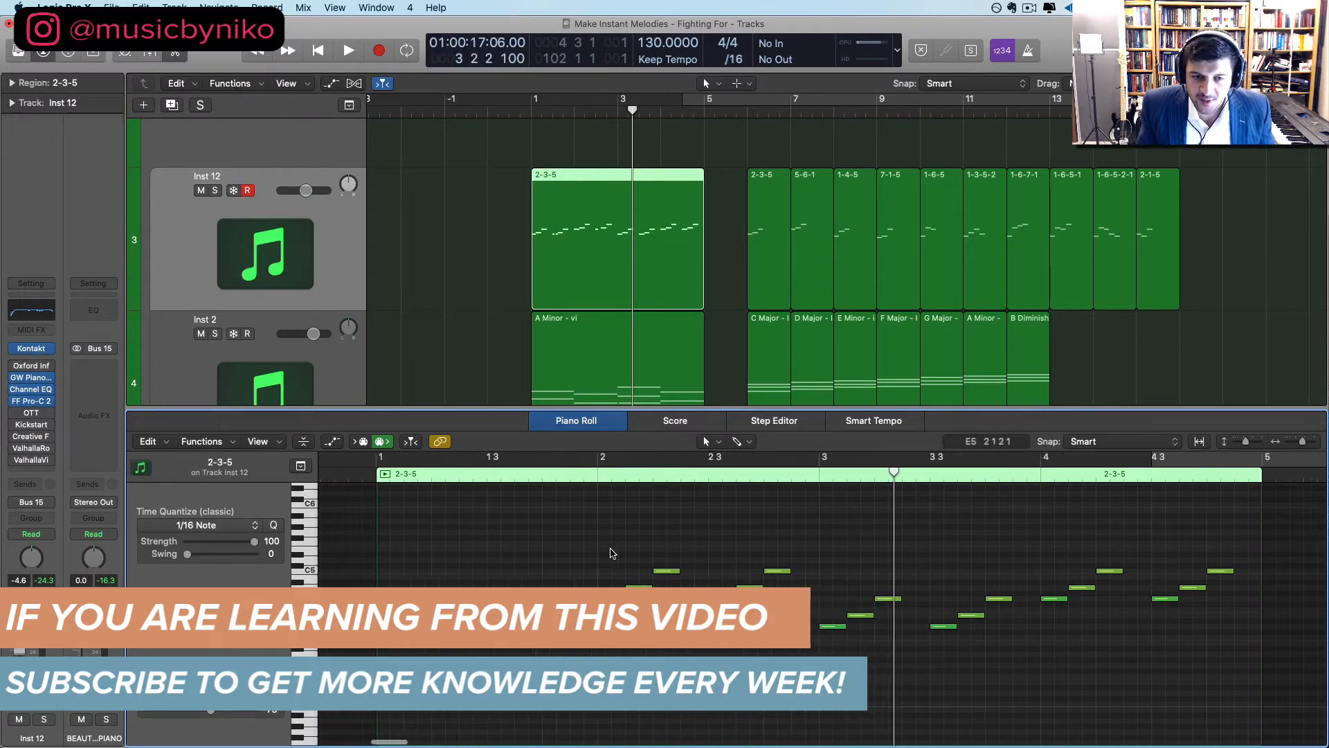
{"action": "key", "text": "super+Right"}
{"action": "key", "text": "super+Right"}
{"action": "key", "text": "super+Down"}
{"action": "key", "text": "super+Down"}
{"action": "key", "text": "super+Down"}
{"action": "key", "text": "super+Down"}
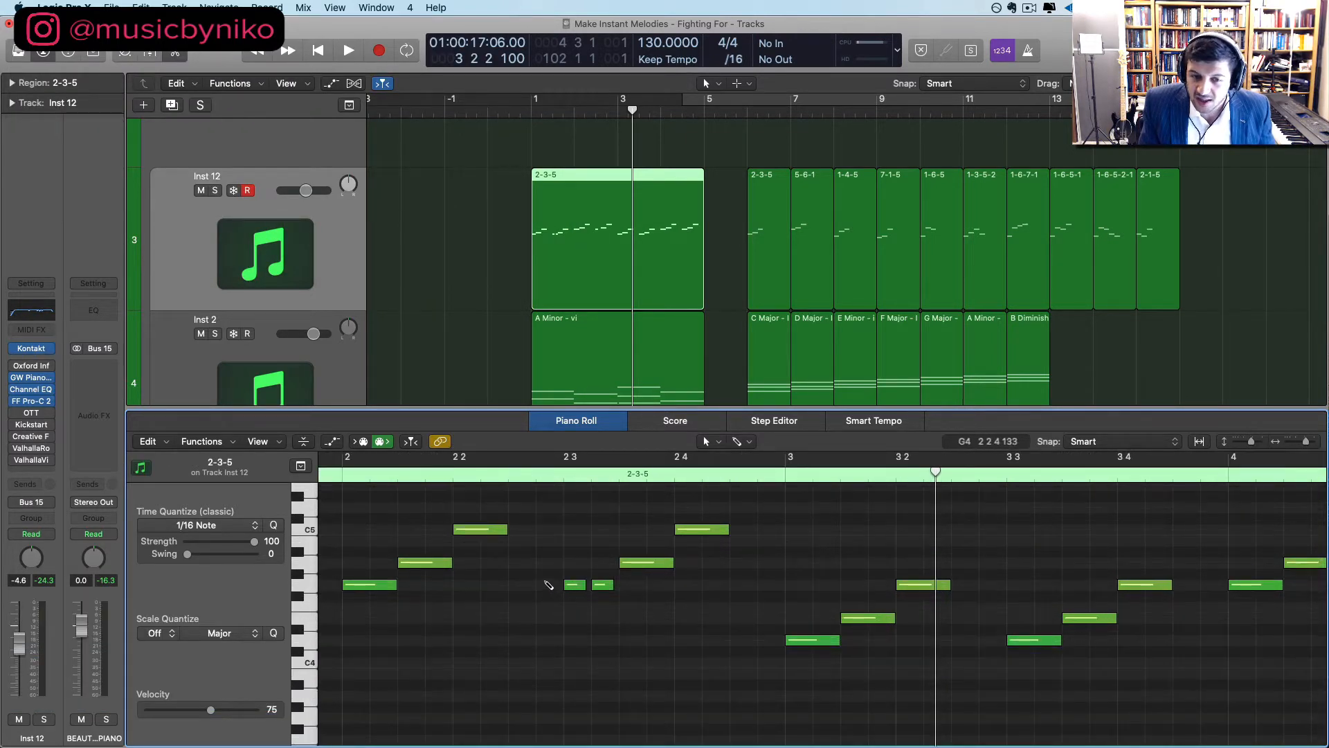
{"action": "scroll", "coordinate": [547, 584], "scroll_direction": "left", "scroll_amount": 1}
{"action": "key", "text": "super+Up"}
{"action": "key", "text": "super+Up"}
{"action": "scroll", "coordinate": [547, 585], "scroll_direction": "left", "scroll_amount": 1}
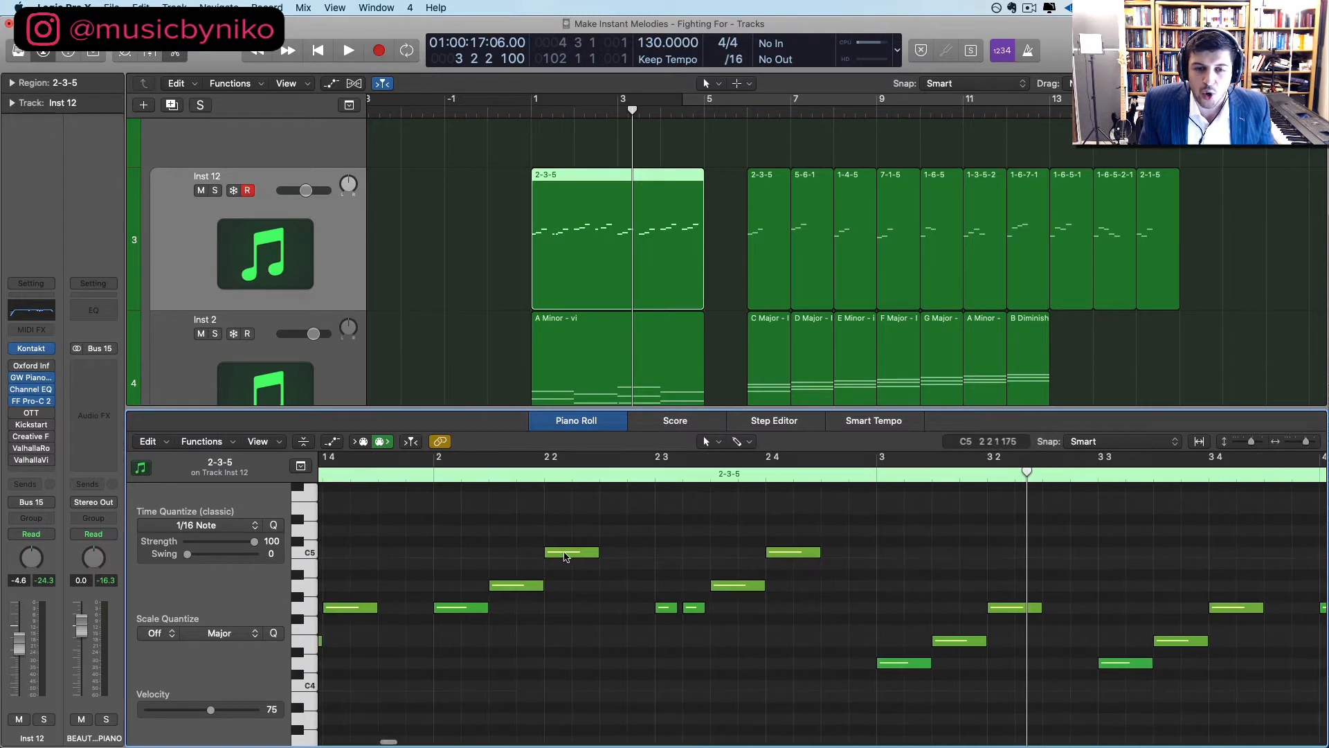
{"action": "left_click", "coordinate": [562, 554]}
{"action": "left_click", "coordinate": [529, 586]}
{"action": "left_click", "coordinate": [547, 588]}
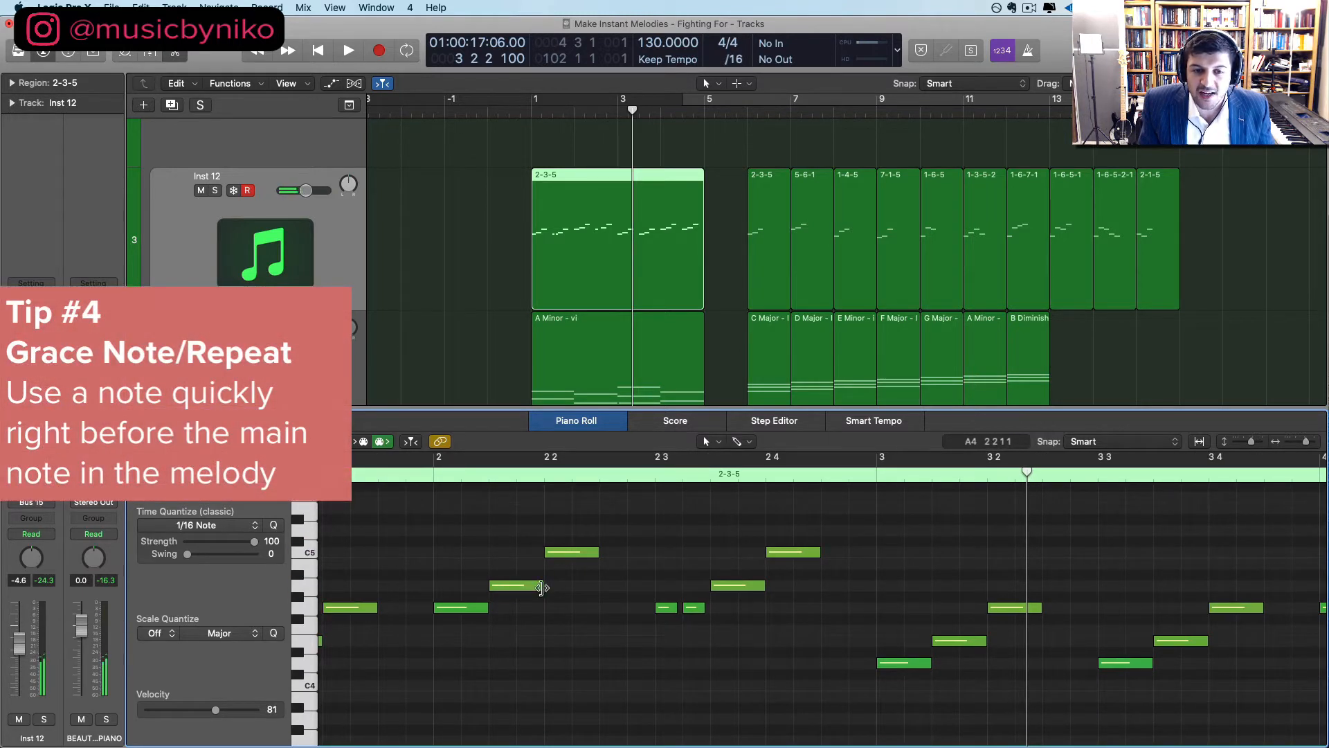
{"action": "left_click_drag", "start_coordinate": [522, 609], "coordinate": [576, 535]}
{"action": "left_click", "coordinate": [530, 602]}
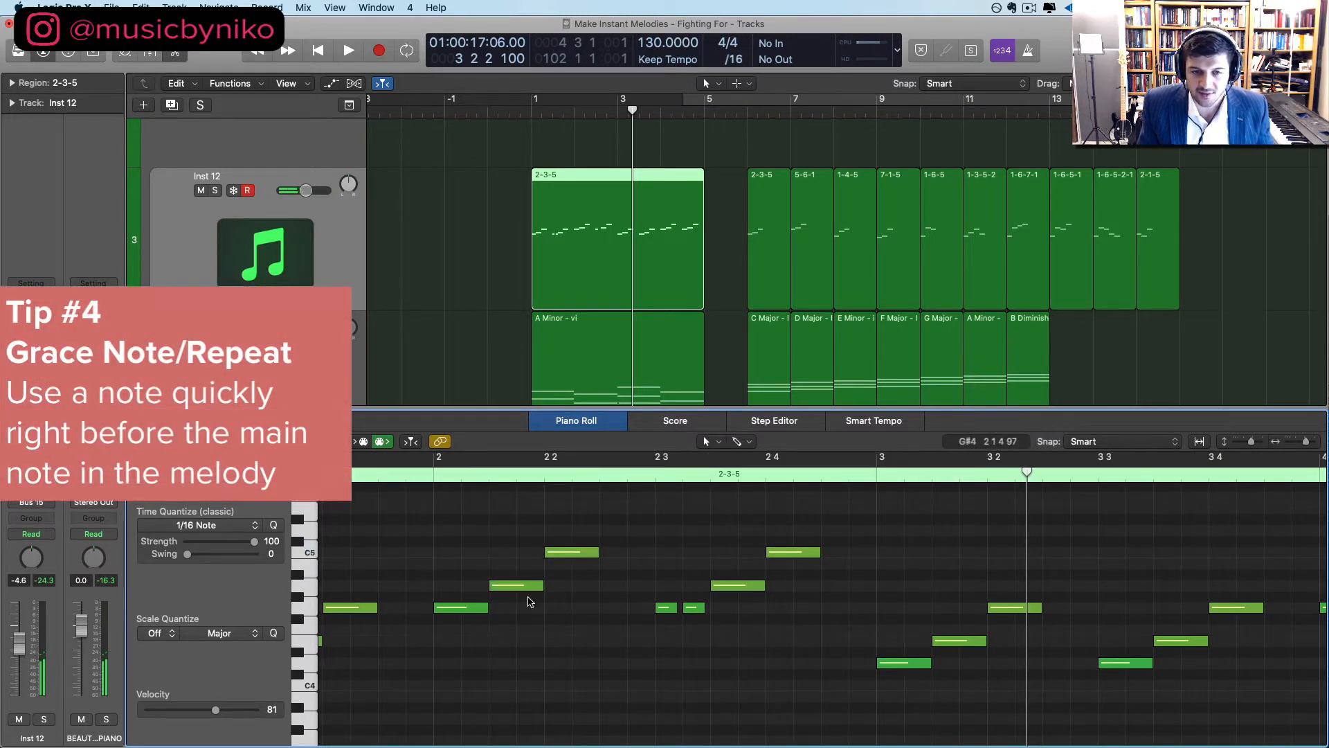
Shorten the A4 note before beat 2 of bar 2 and place a short copy just ahead of the C5 as a grace note
{"action": "mouse_move", "coordinate": [543, 589]}
{"action": "left_mouse_down"}
{"action": "mouse_move", "coordinate": [512, 587]}
{"action": "mouse_move", "coordinate": [544, 590]}
{"action": "left_mouse_up"}
{"action": "scroll", "coordinate": [544, 589], "scroll_direction": "up", "scroll_amount": 3}
{"action": "scroll", "coordinate": [544, 590], "scroll_direction": "left", "scroll_amount": 4}
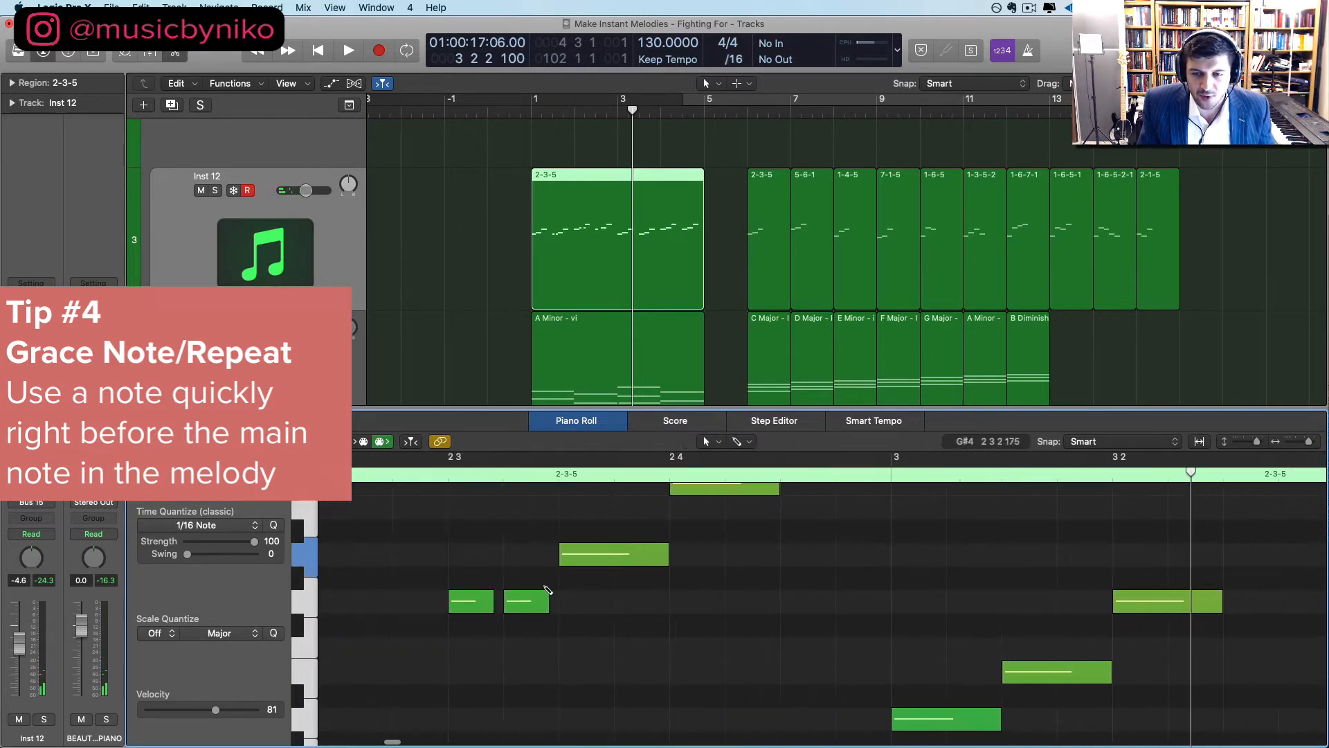
{"action": "scroll", "coordinate": [544, 589], "scroll_direction": "down", "scroll_amount": 1}
{"action": "scroll", "coordinate": [546, 589], "scroll_direction": "up", "scroll_amount": 2}
{"action": "scroll", "coordinate": [568, 553], "scroll_direction": "left", "scroll_amount": 3}
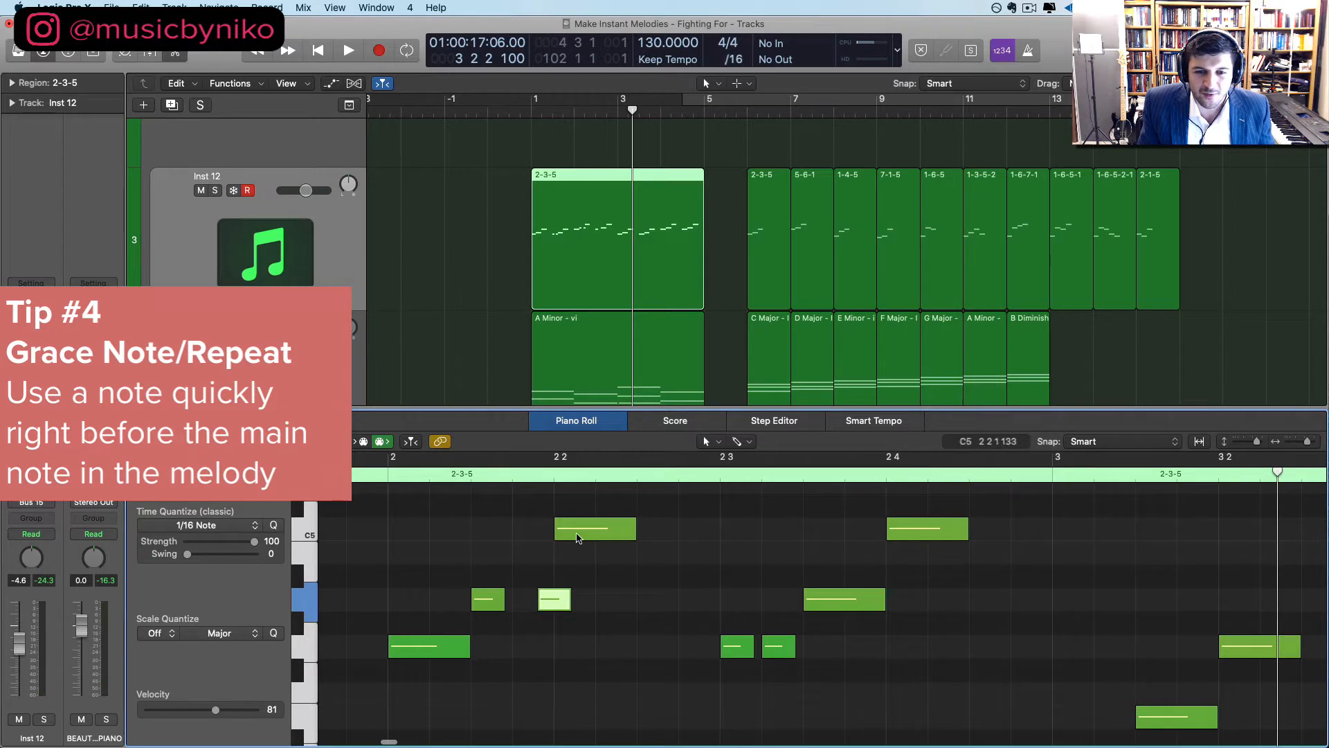
{"action": "scroll", "coordinate": [594, 599], "scroll_direction": "left", "scroll_amount": 2}
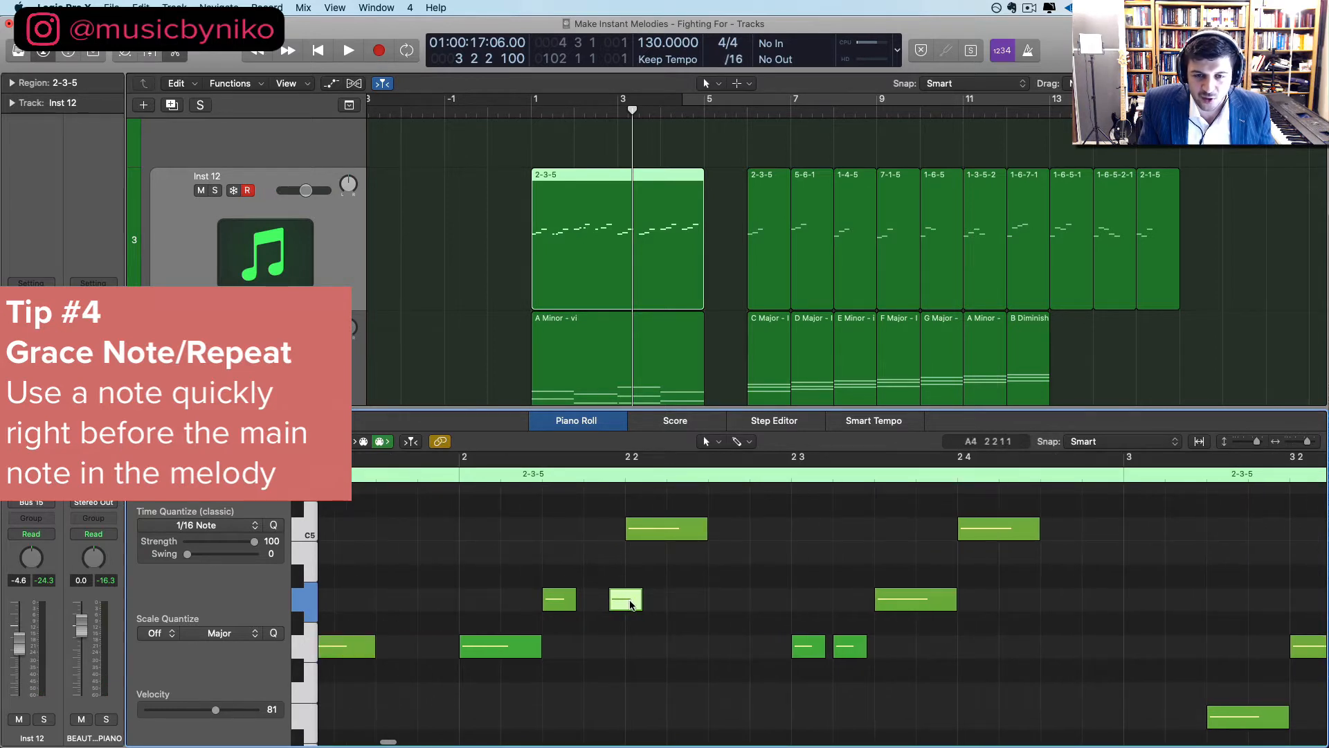
Play the melody from just before beat 3 of bar 1 into bar 3 to hear the A4 grace note
{"action": "left_click", "coordinate": [630, 605]}
{"action": "key", "text": "super+Left"}
{"action": "key", "text": "super+Left"}
{"action": "key", "text": "super+Up"}
{"action": "key", "text": "super+Up"}
{"action": "key", "text": "super+Up"}
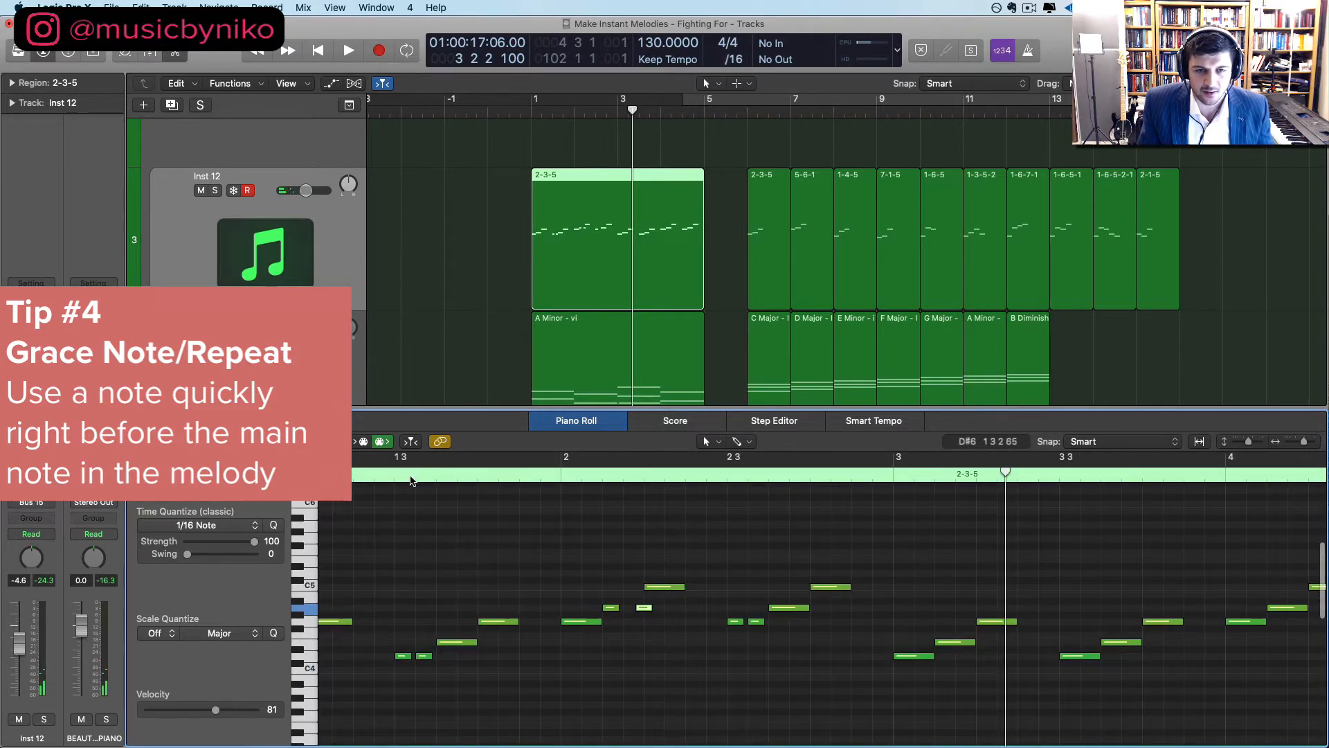
{"action": "left_click", "coordinate": [377, 478]}
{"action": "key", "text": "space"}
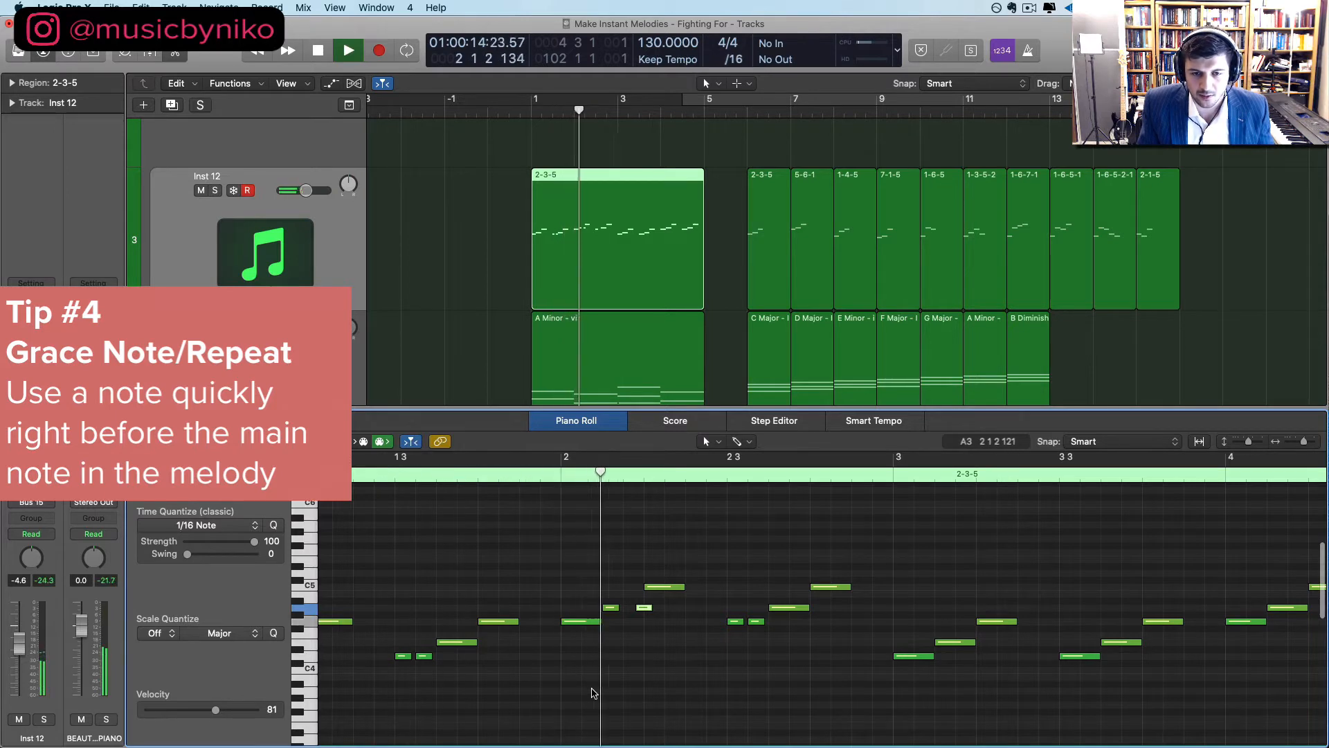
{"action": "key", "text": "space"}
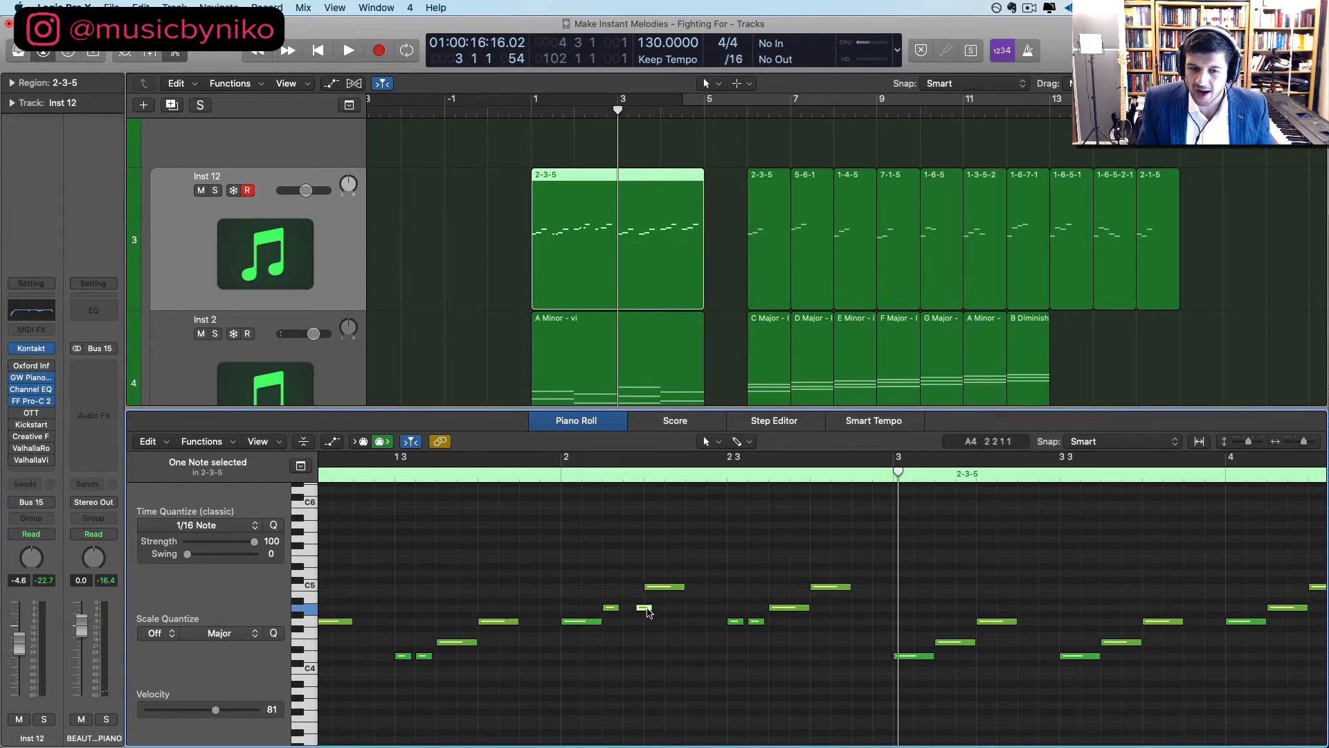
Transpose the two D4 notes in bar 3 and the two G4 notes in bar 4 up one octave
{"action": "scroll", "coordinate": [647, 612], "scroll_direction": "down", "scroll_amount": 6}
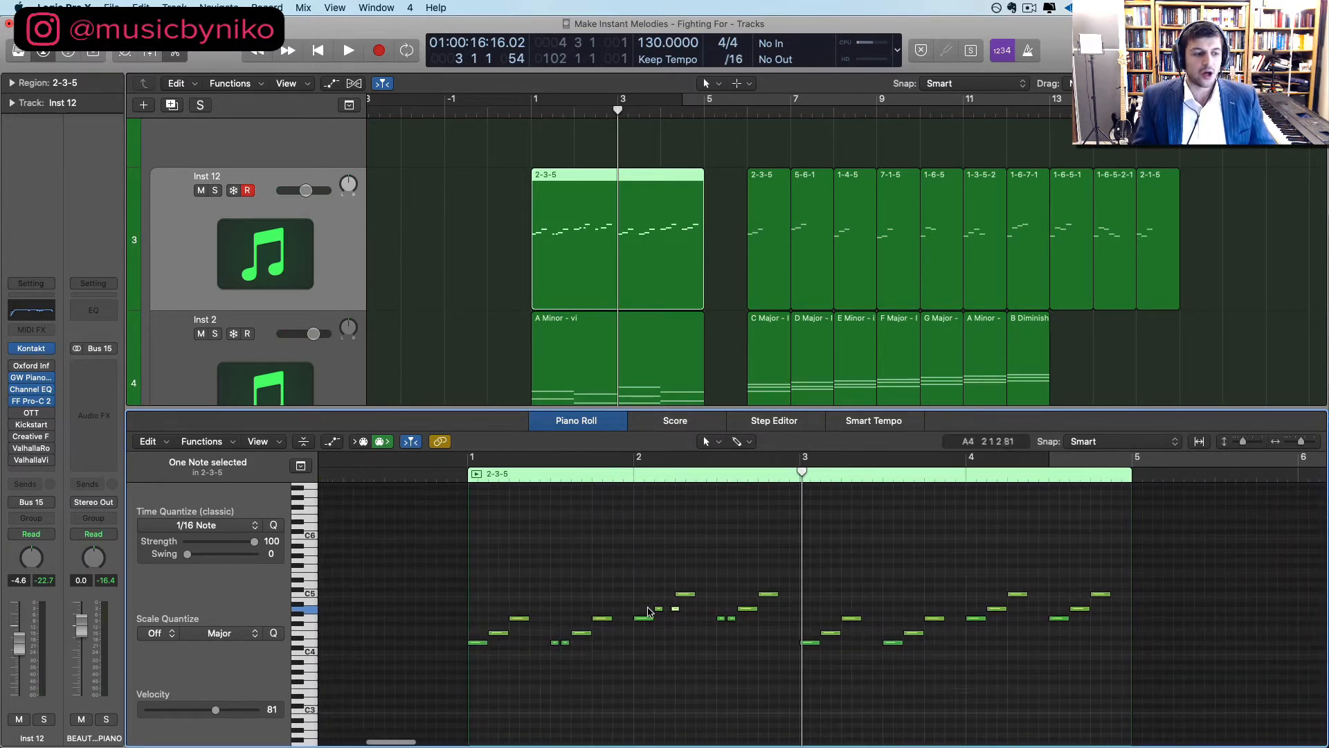
{"action": "scroll", "coordinate": [649, 612], "scroll_direction": "right", "scroll_amount": 1}
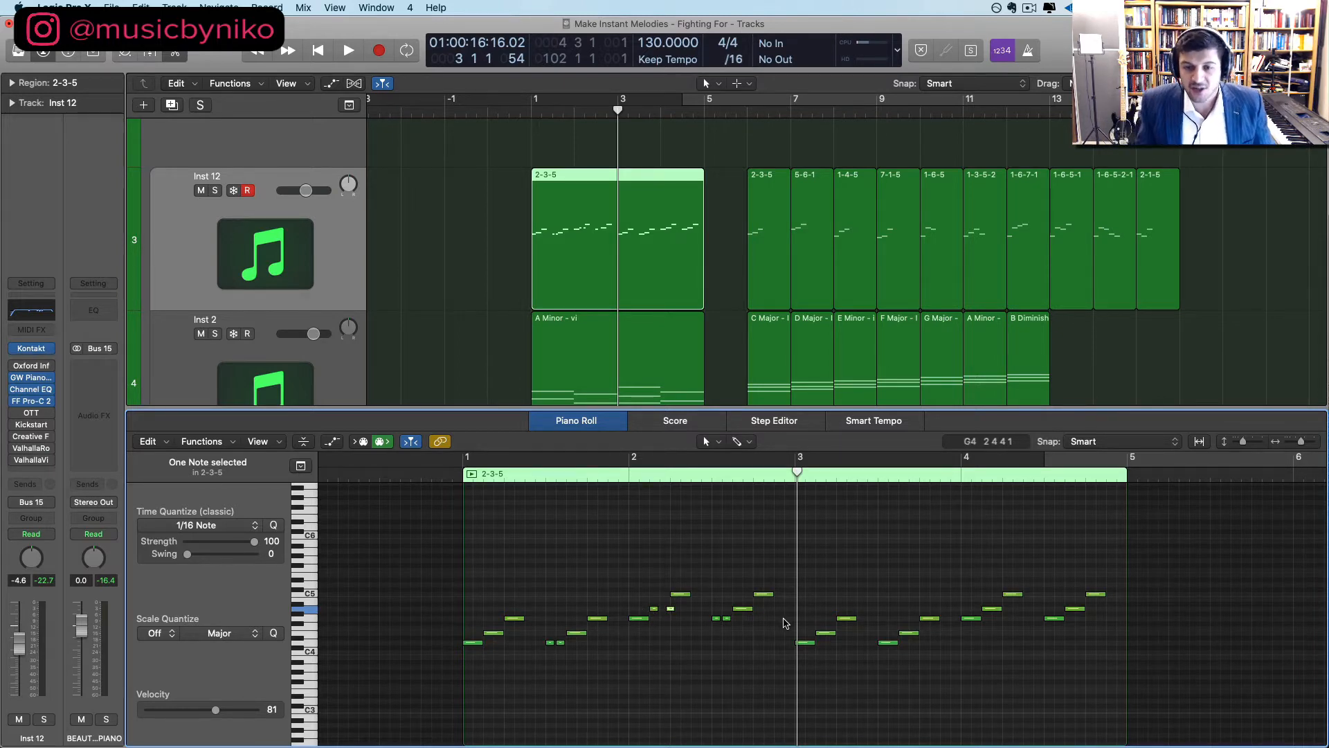
{"action": "left_click_drag", "start_coordinate": [777, 641], "coordinate": [915, 645]}
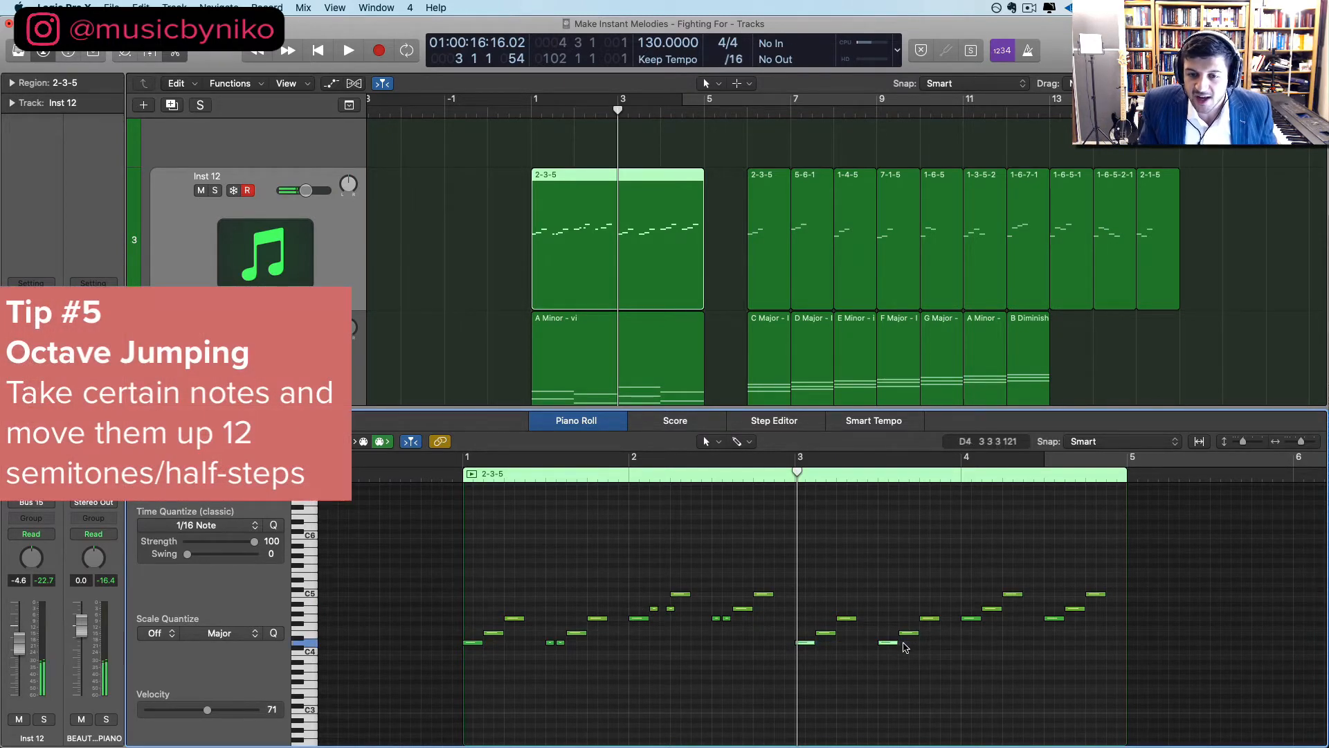
{"action": "key", "text": "alt+shift+Up"}
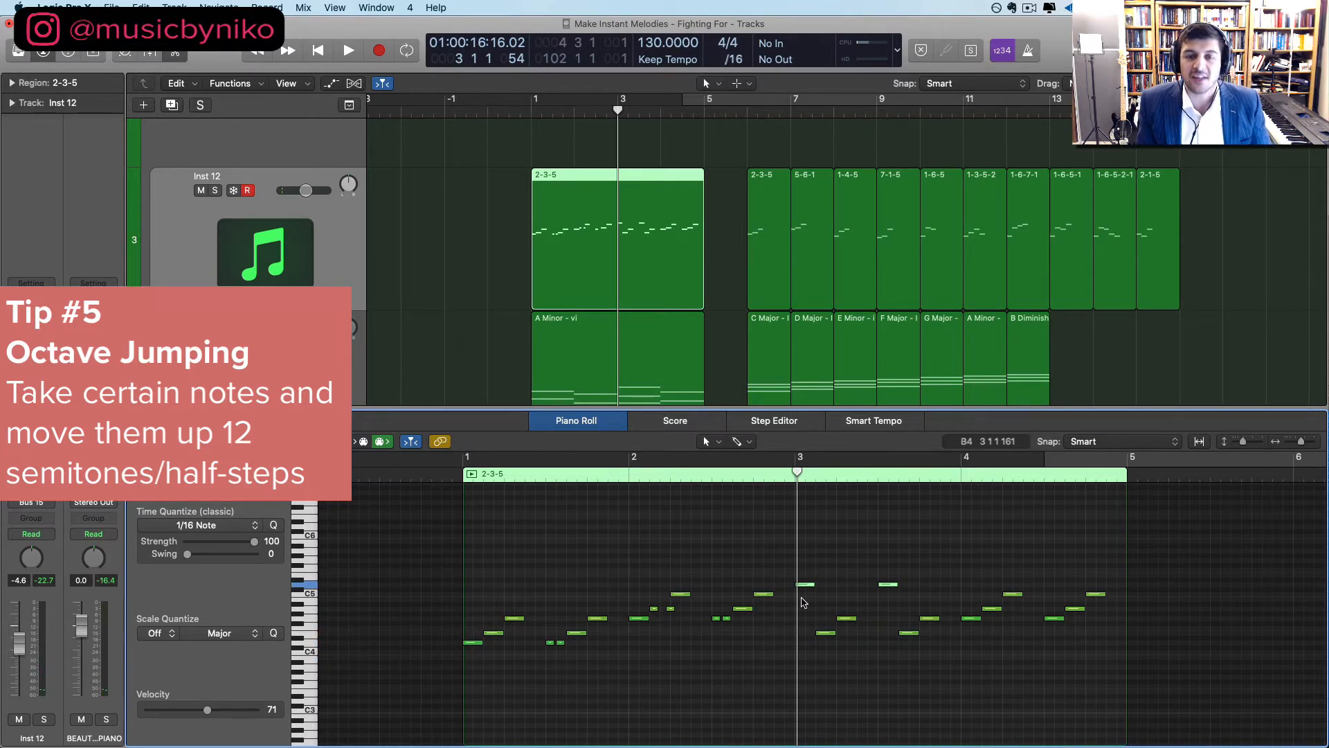
{"action": "scroll", "coordinate": [859, 654], "scroll_direction": "down", "scroll_amount": 1}
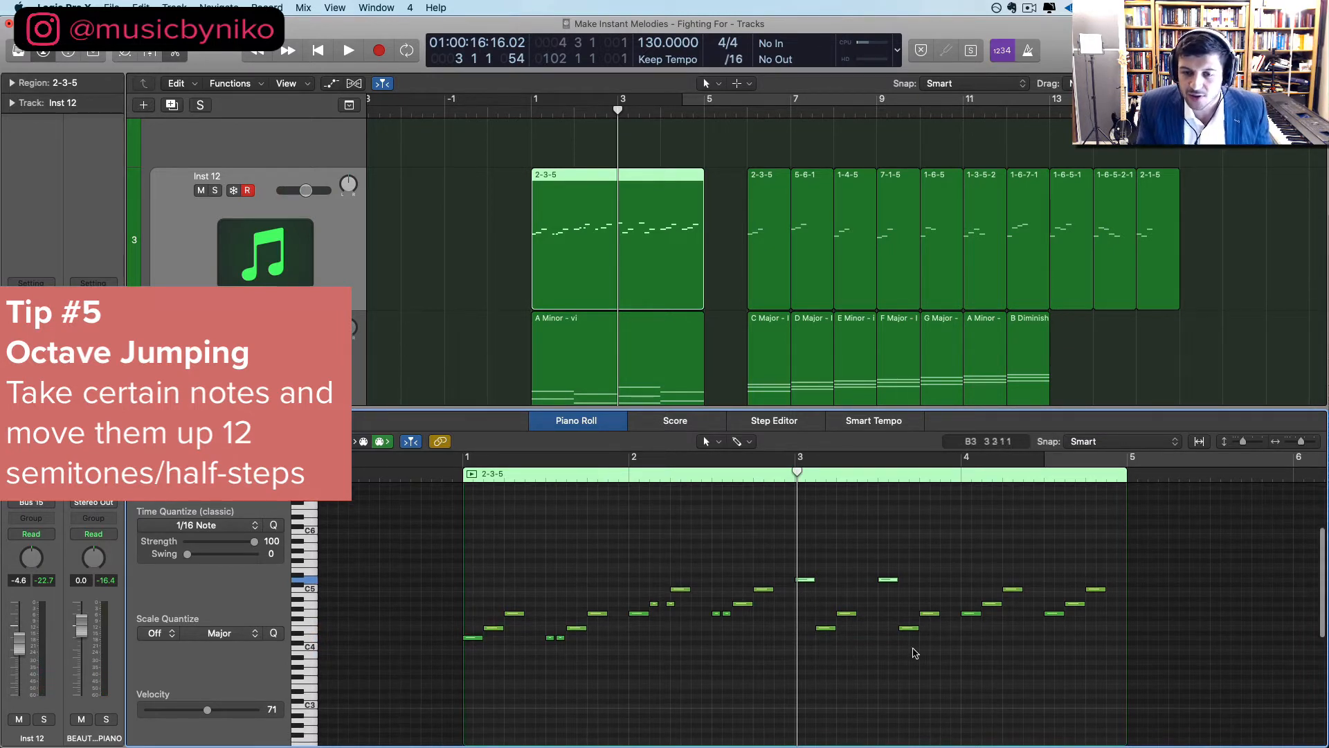
{"action": "key", "text": "alt+shift+Up"}
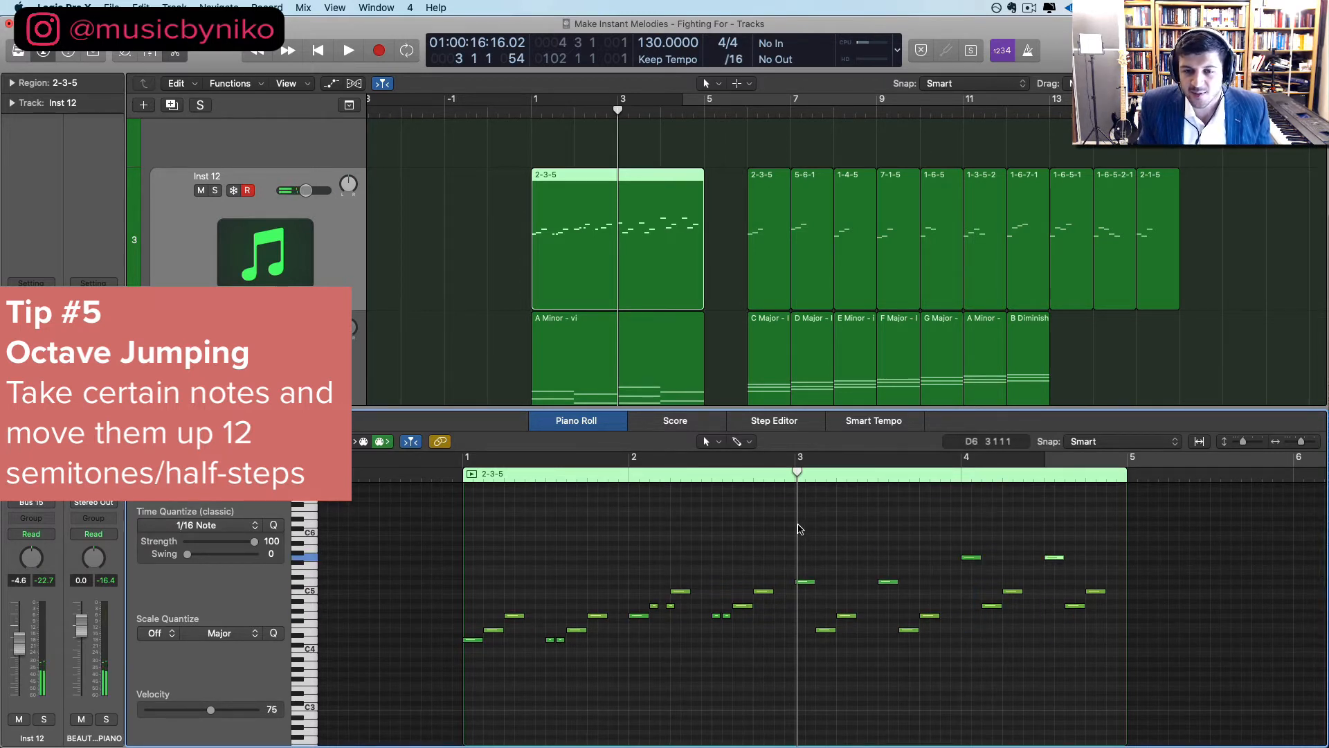
Transpose all the notes in bars 3 and 4 down one octave and play those two bars
{"action": "left_click_drag", "start_coordinate": [820, 529], "coordinate": [1099, 652]}
{"action": "key", "text": "alt+shift+Down"}
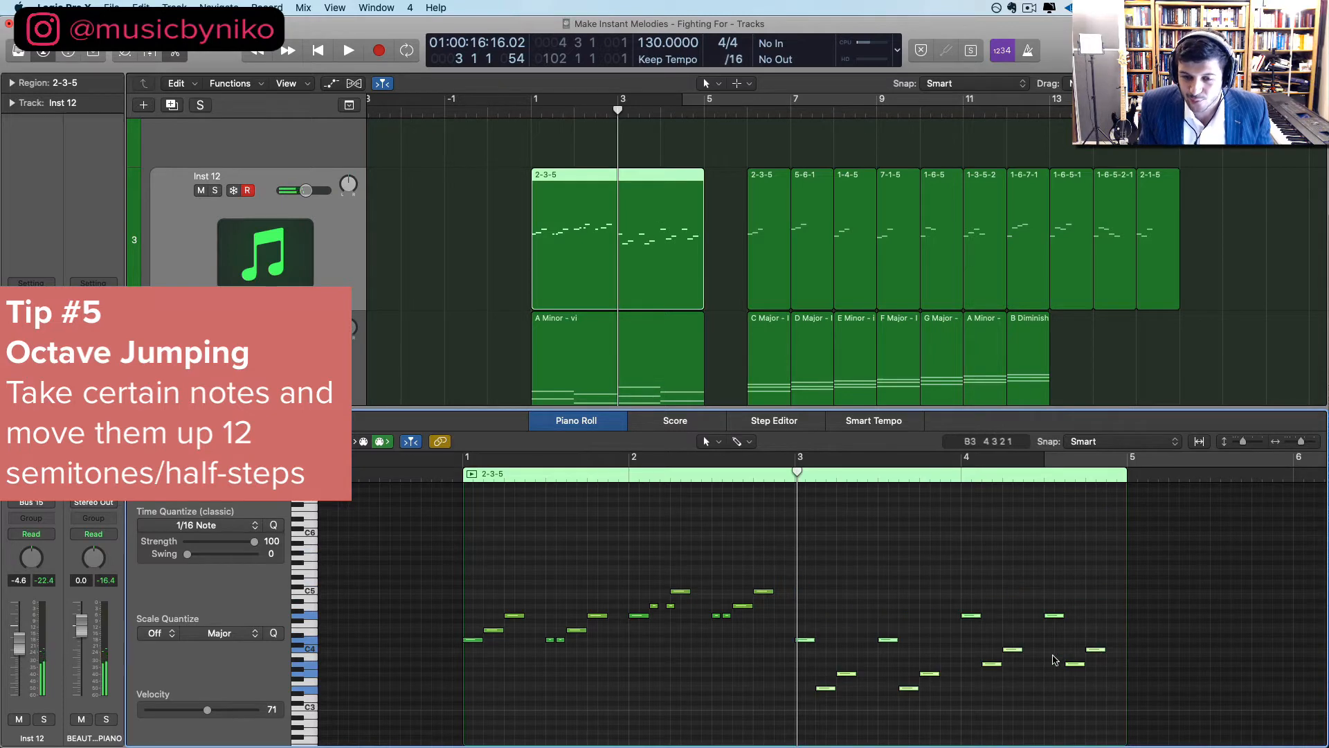
{"action": "scroll", "coordinate": [883, 693], "scroll_direction": "down", "scroll_amount": 1}
{"action": "key", "text": "space"}
{"action": "key", "text": "space"}
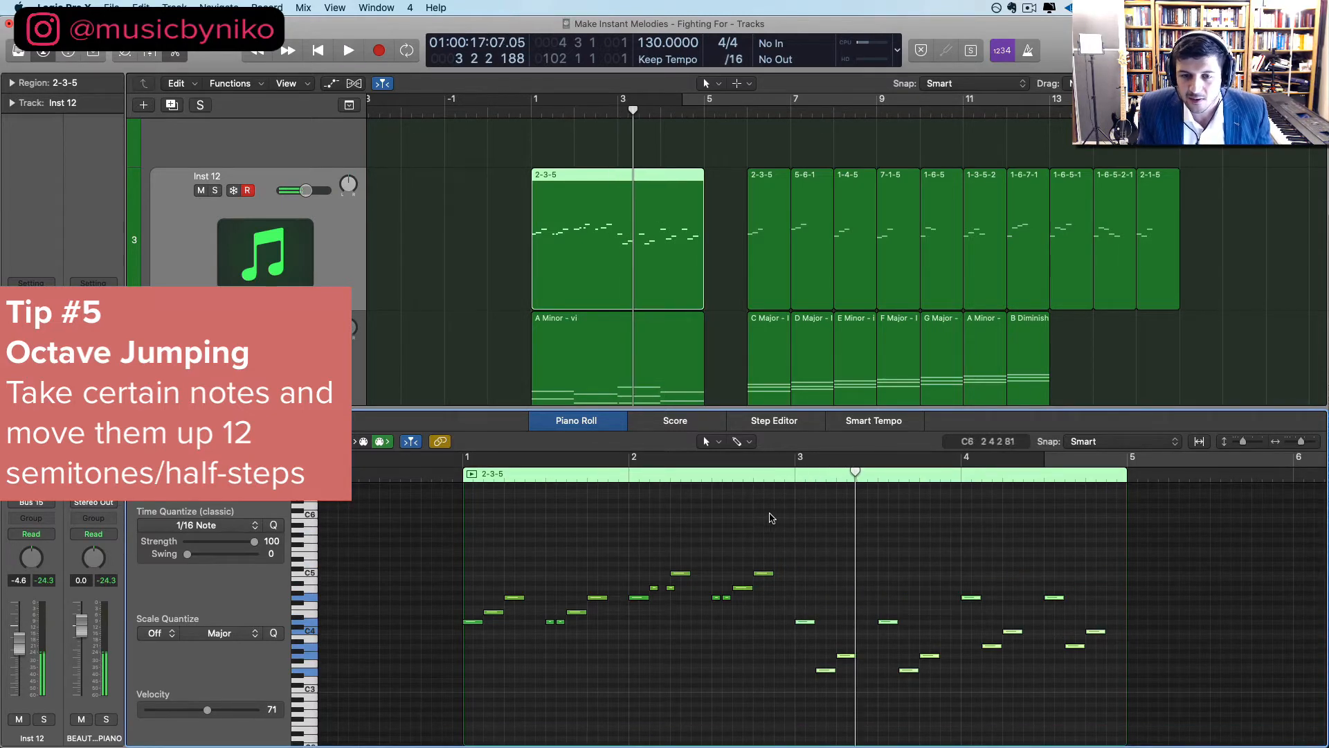
{"action": "key", "text": "space"}
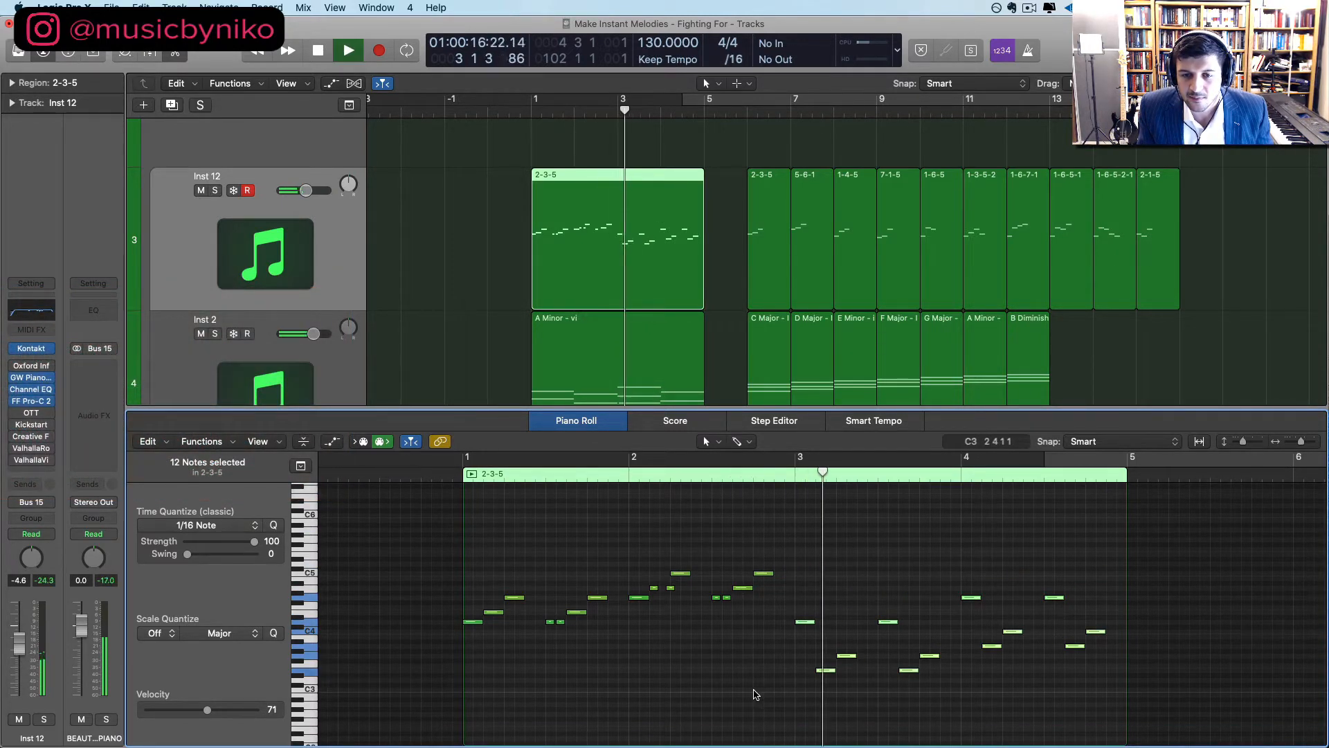
{"action": "scroll", "coordinate": [756, 695], "scroll_direction": "down", "scroll_amount": 1}
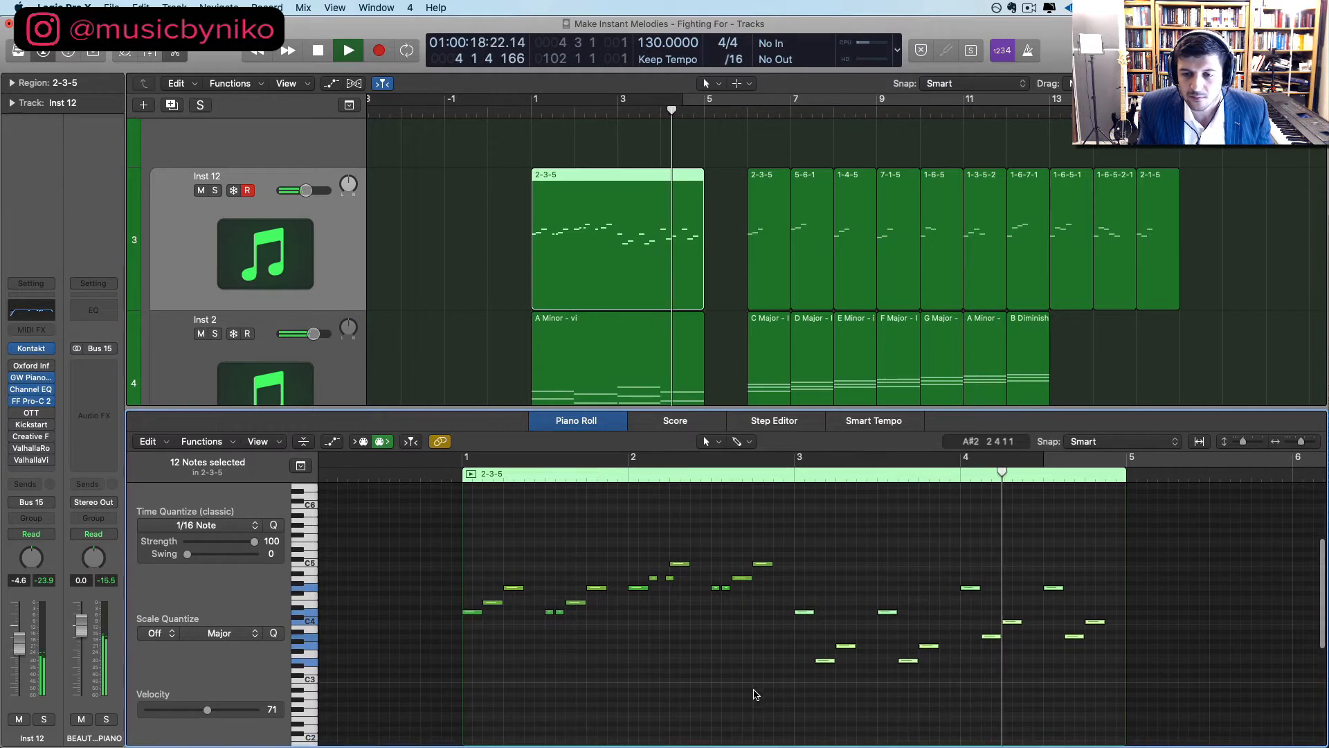
{"action": "key", "text": "space"}
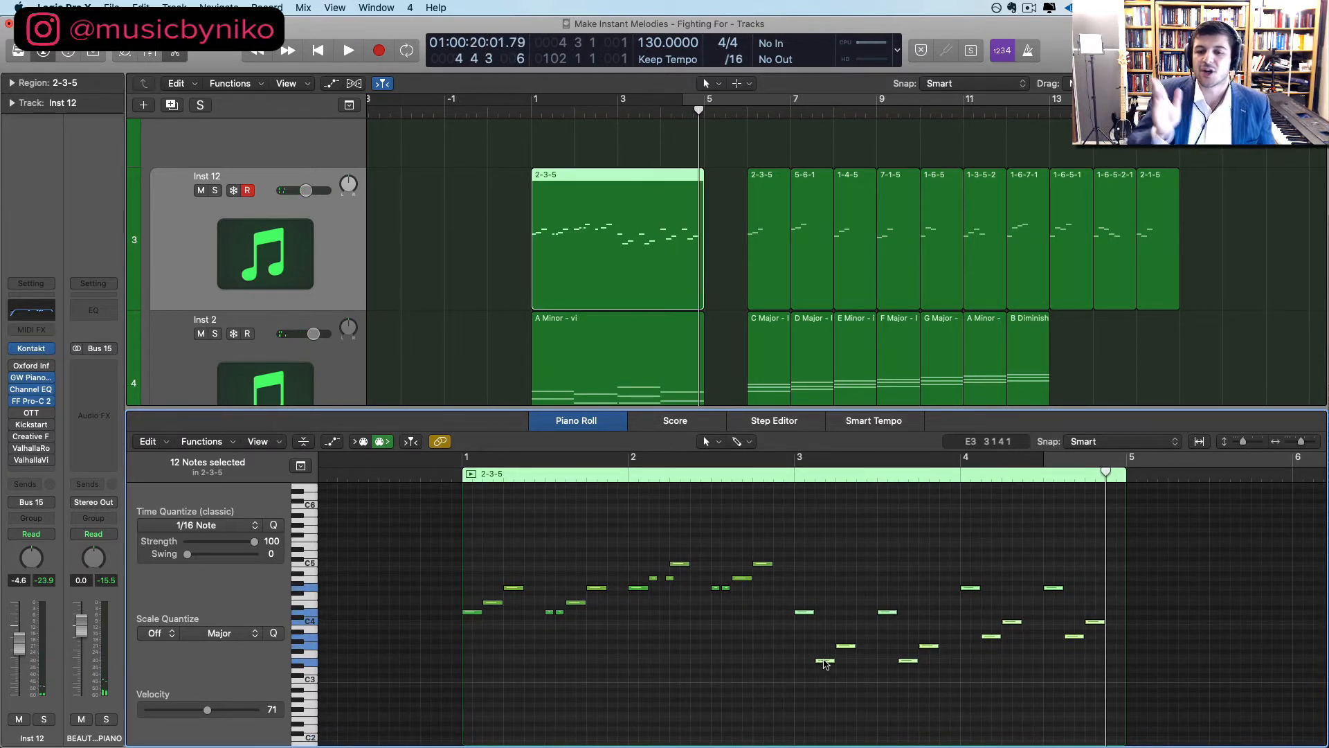
Move the first E3 in bar 3 up to A3 and lower the bar's opening D4 to C4
{"action": "left_click_drag", "start_coordinate": [830, 682], "coordinate": [817, 633]}
{"action": "key", "text": "super+Right"}
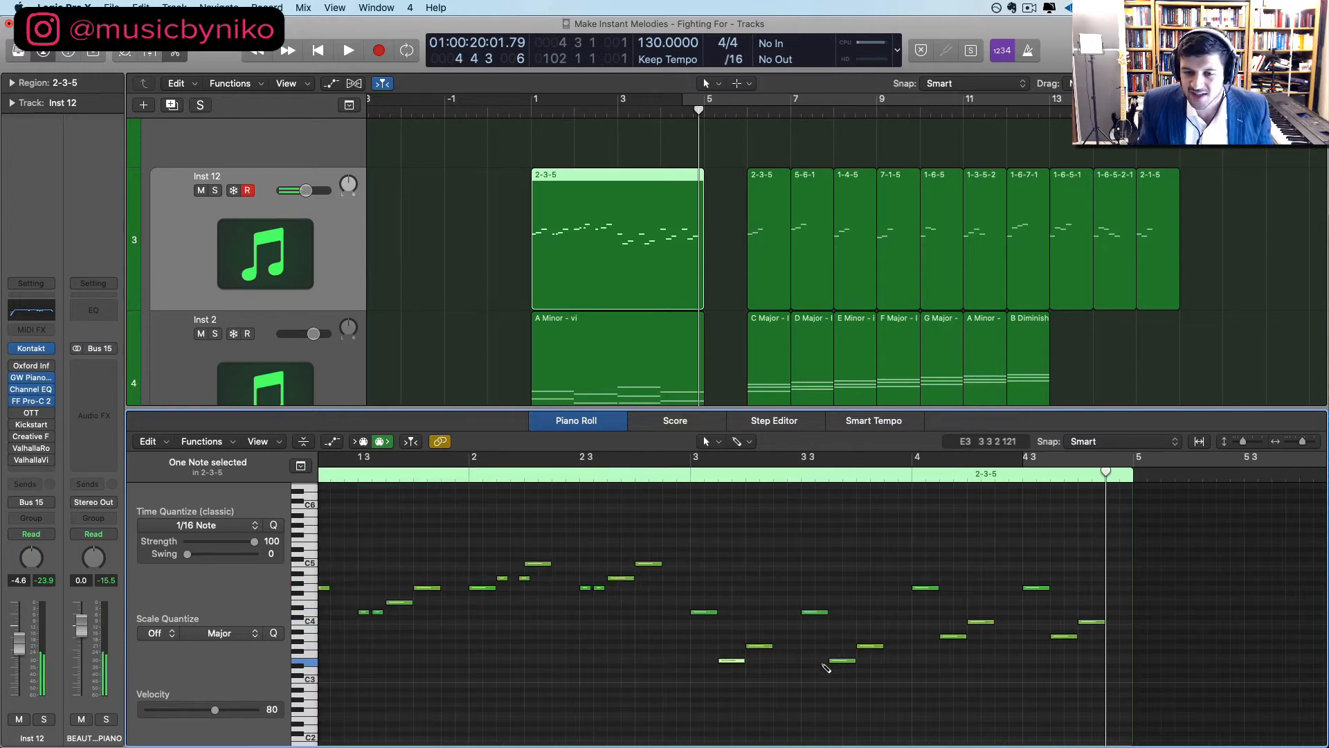
{"action": "key", "text": "super+Down"}
{"action": "key", "text": "super+Down"}
{"action": "scroll", "coordinate": [729, 685], "scroll_direction": "down", "scroll_amount": 2}
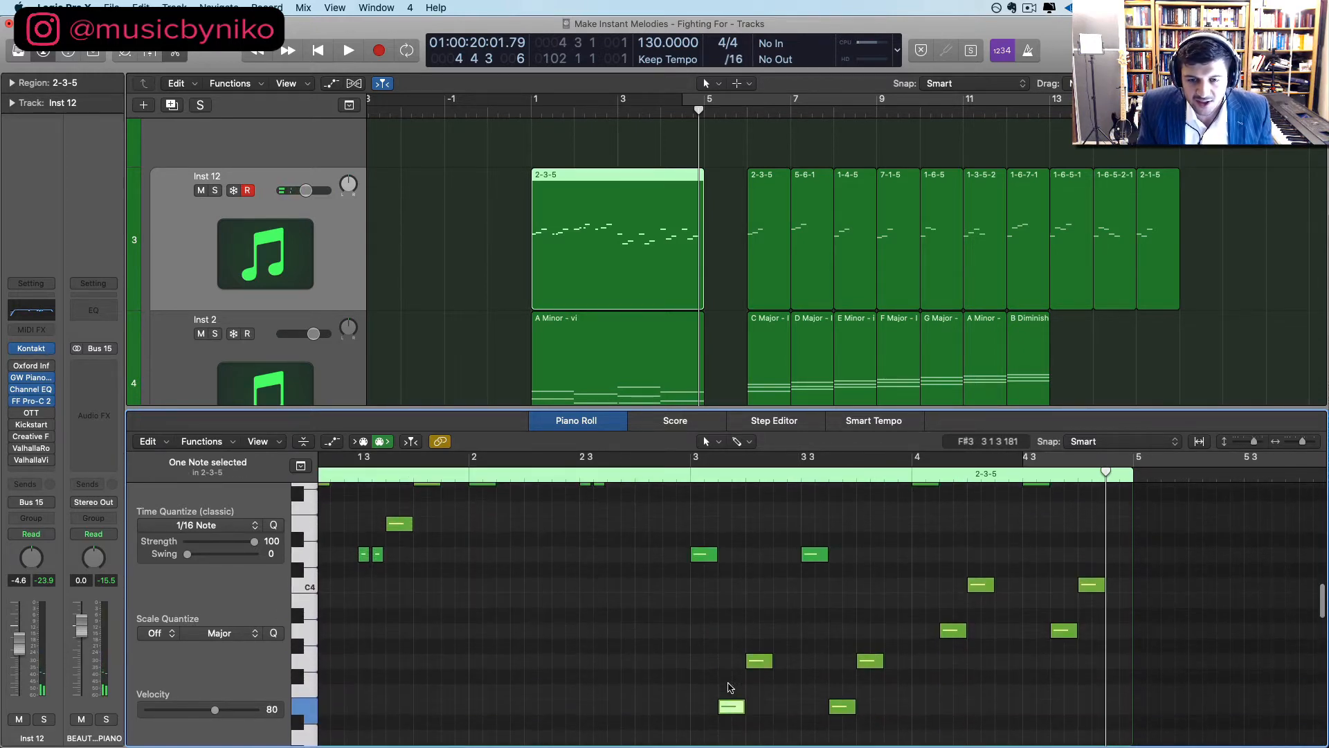
{"action": "left_click_drag", "start_coordinate": [731, 698], "coordinate": [731, 621]}
{"action": "left_click_drag", "start_coordinate": [694, 510], "coordinate": [756, 657]}
{"action": "left_click_drag", "start_coordinate": [705, 545], "coordinate": [704, 575]}
{"action": "left_click", "coordinate": [623, 478]}
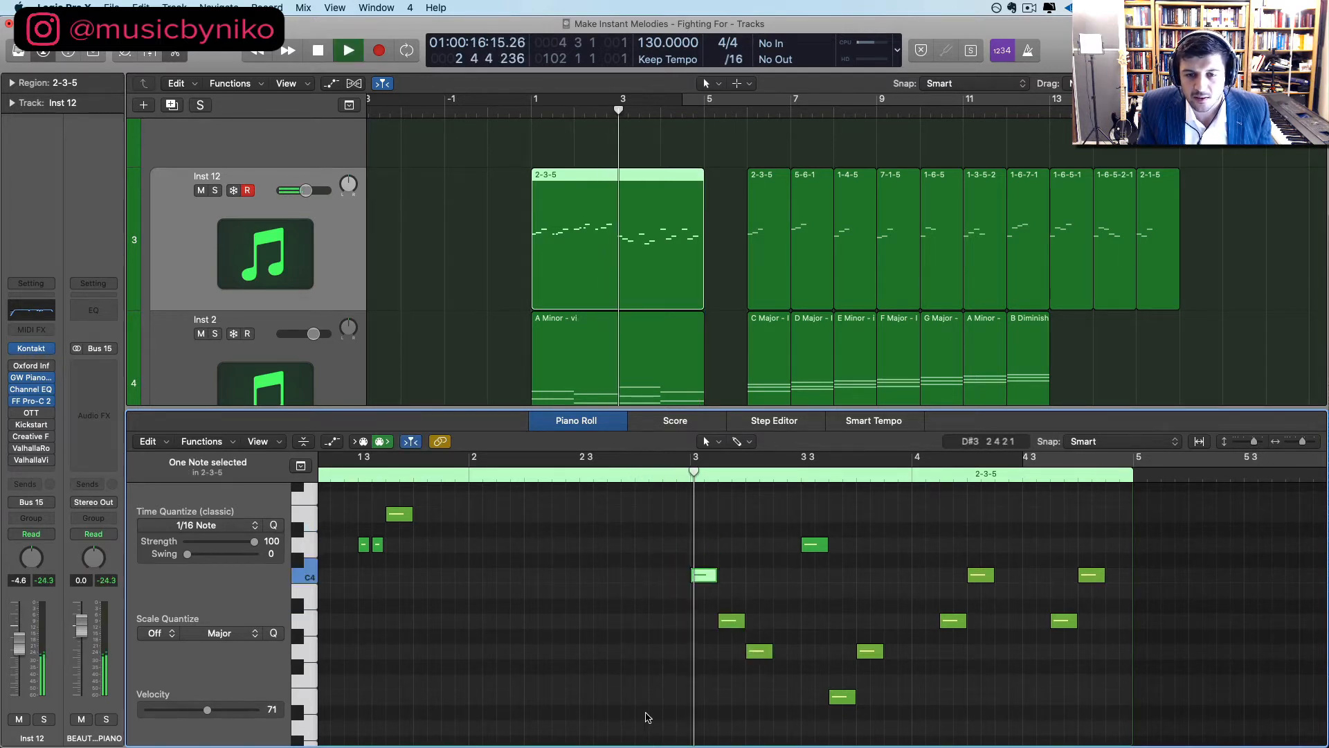
Transpose the opening C4, A3 and G3 notes of bar 3 up one octave
{"action": "left_click_drag", "start_coordinate": [693, 531], "coordinate": [759, 662]}
{"action": "key", "text": "alt+shift+Up"}
{"action": "scroll", "coordinate": [762, 682], "scroll_direction": "up", "scroll_amount": 4}
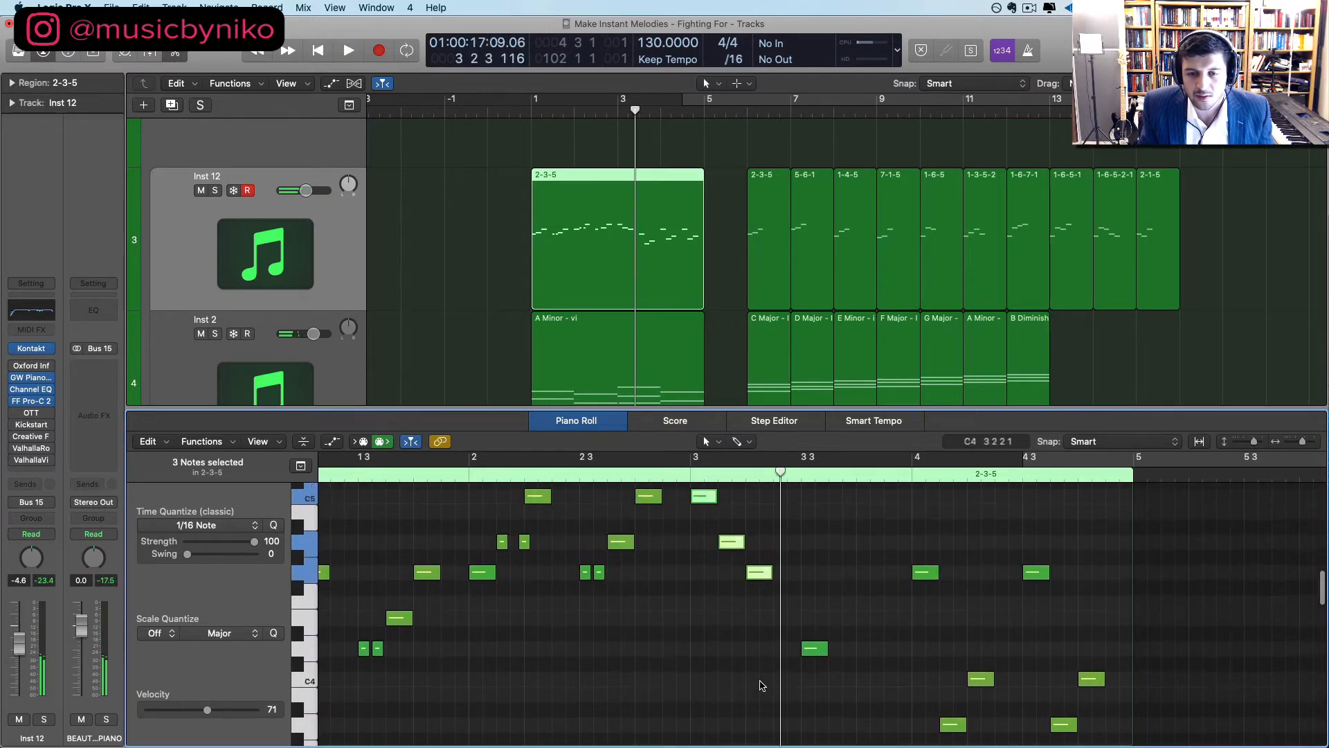
Replace the second three-note group in bar 3 with a copy of the bar's opening C5, A4, G4 figure
{"action": "scroll", "coordinate": [760, 686], "scroll_direction": "down", "scroll_amount": 6}
{"action": "mouse_move", "coordinate": [810, 597]}
{"action": "left_mouse_down"}
{"action": "mouse_move", "coordinate": [819, 646]}
{"action": "mouse_move", "coordinate": [852, 693]}
{"action": "mouse_move", "coordinate": [724, 543]}
{"action": "mouse_move", "coordinate": [808, 575]}
{"action": "left_mouse_up"}
{"action": "key", "text": "BackSpace"}
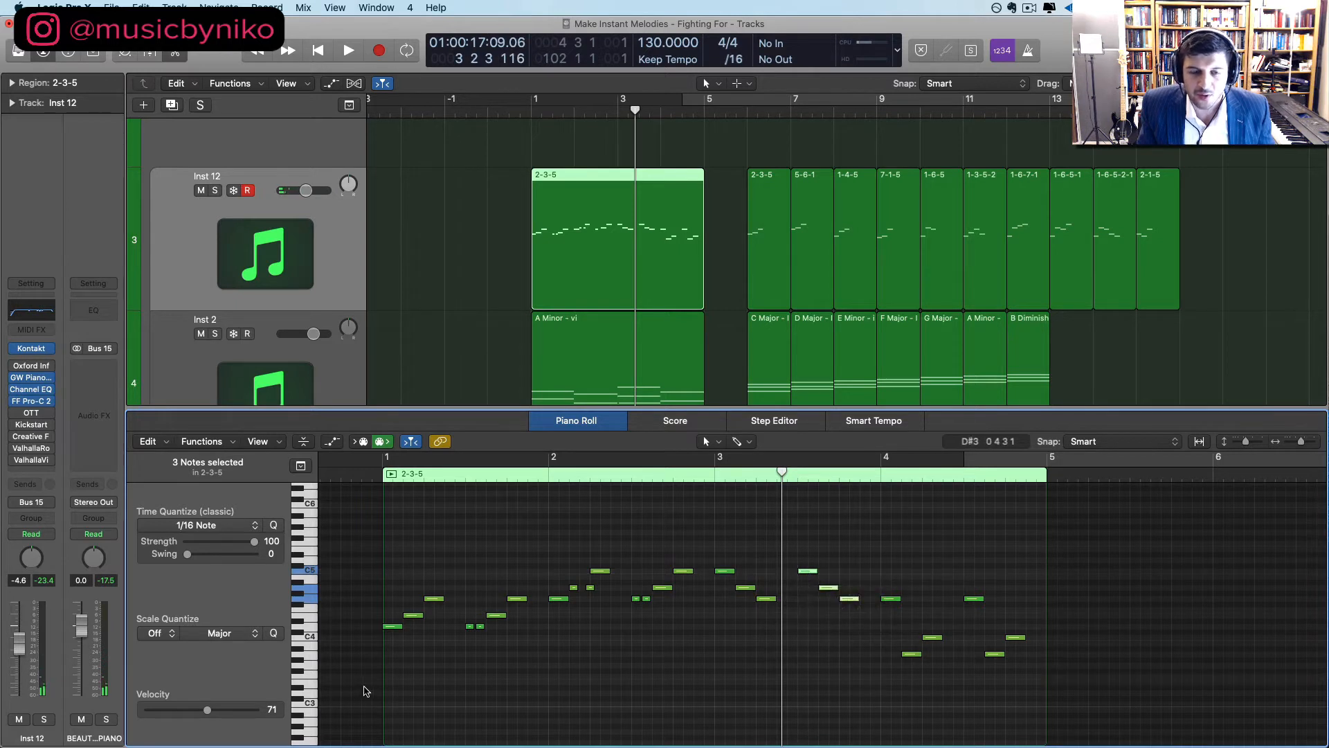
Audition the rising notes in bar 2 and the G4 in bar 3, and play the melody from bar 1 into bar 4
{"action": "left_click", "coordinate": [558, 598]}
{"action": "left_click", "coordinate": [574, 587]}
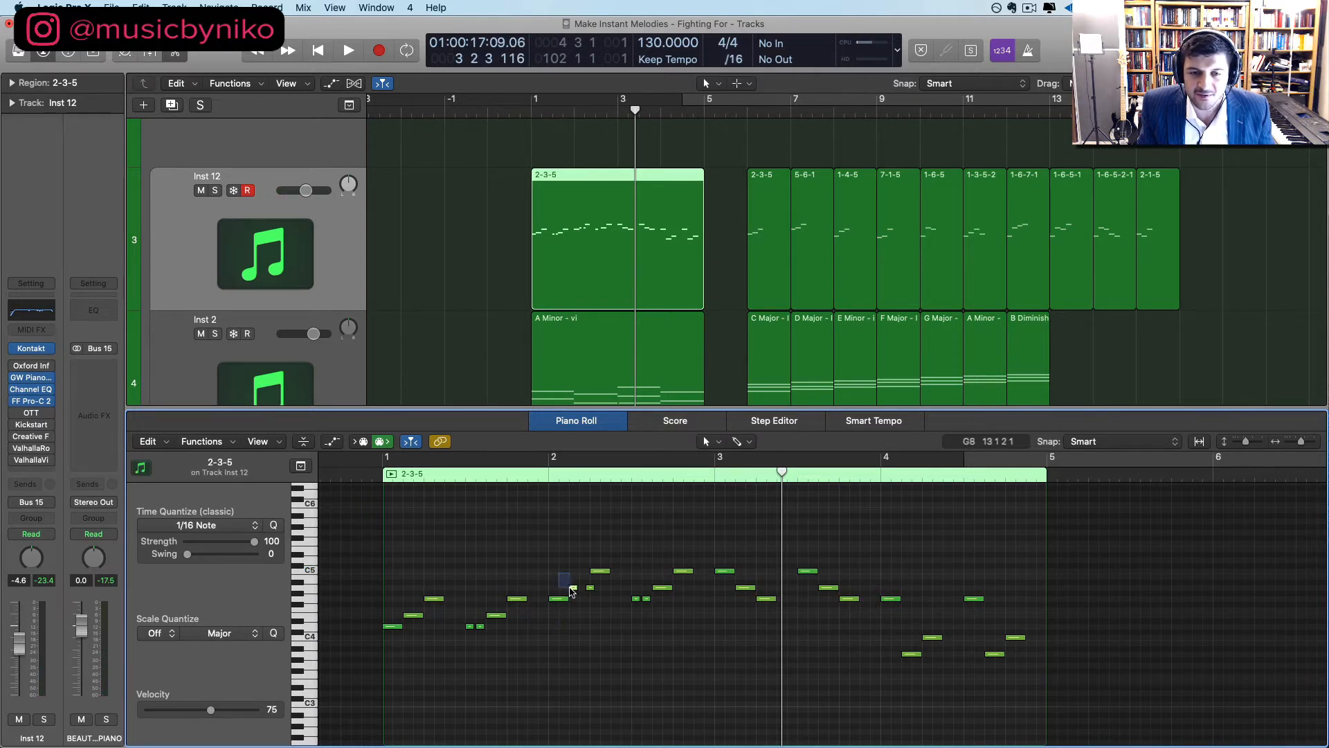
{"action": "left_click", "coordinate": [600, 571]}
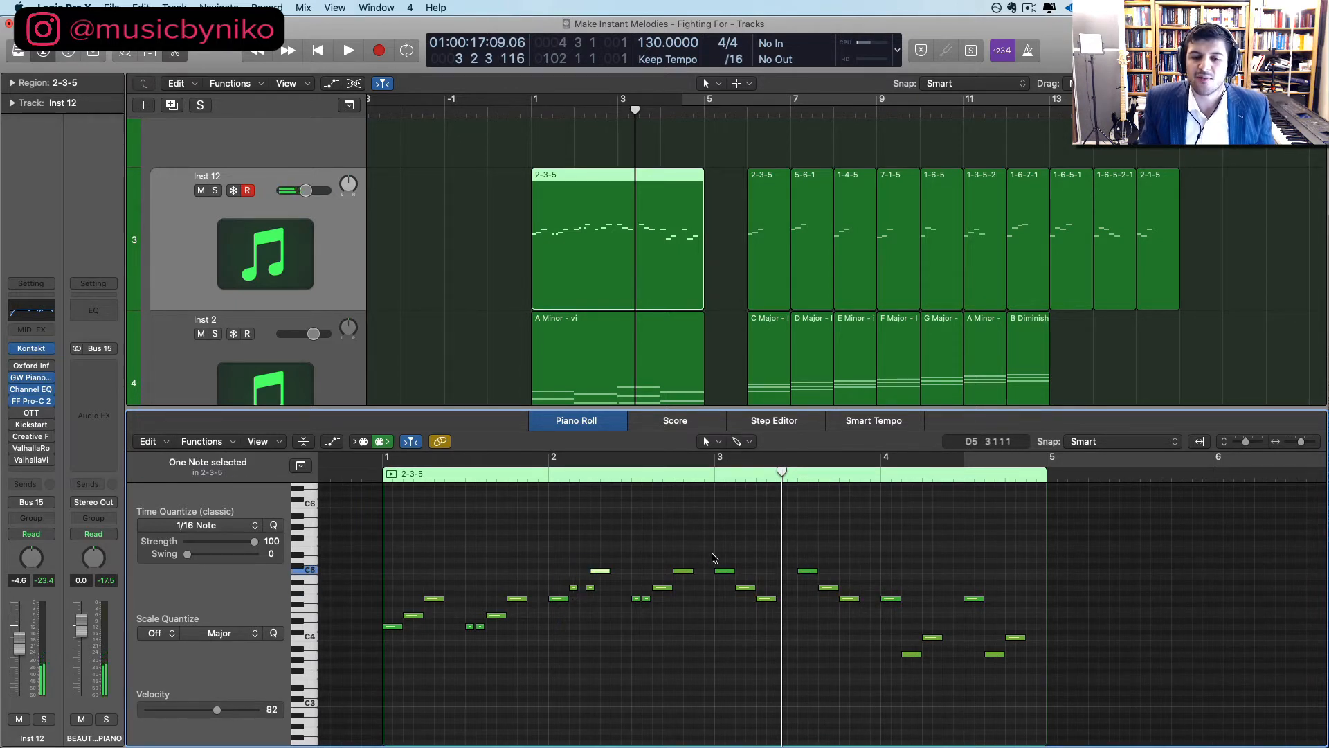
{"action": "left_click", "coordinate": [766, 599]}
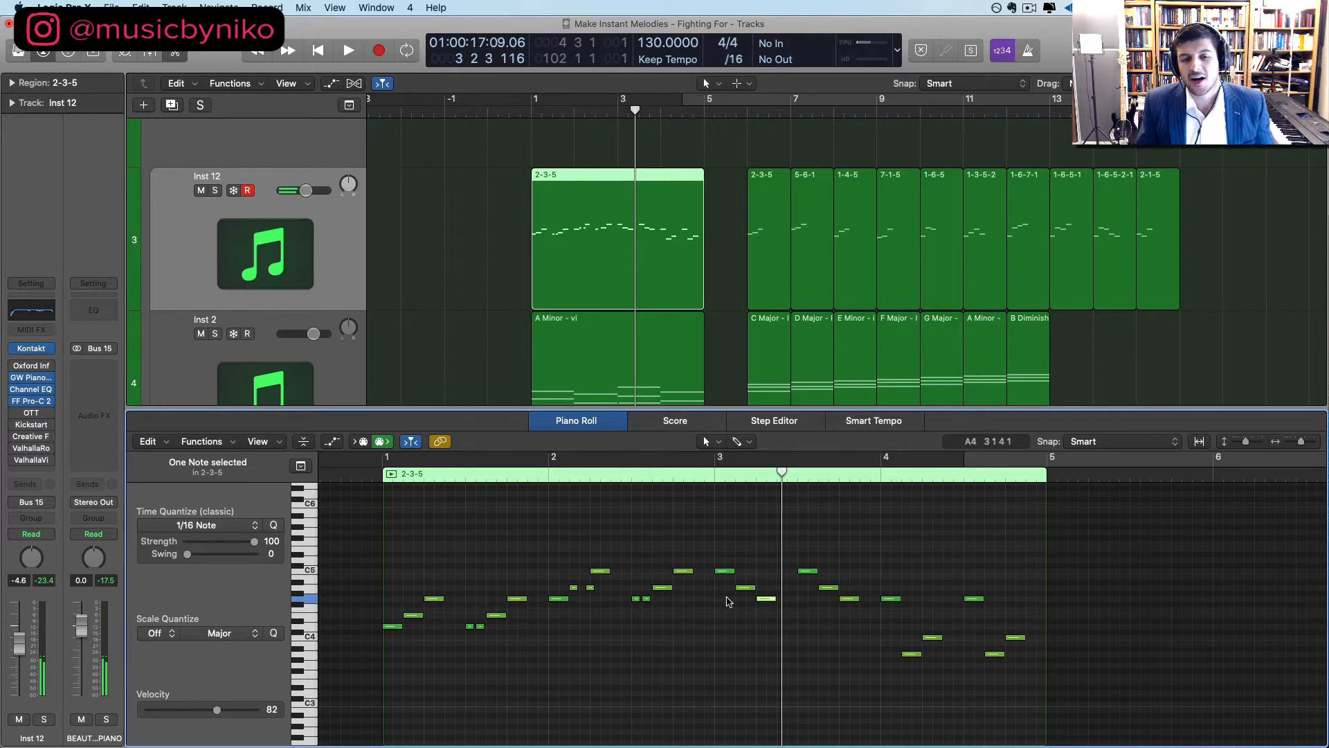
{"action": "left_click", "coordinate": [402, 477]}
{"action": "key", "text": "space"}
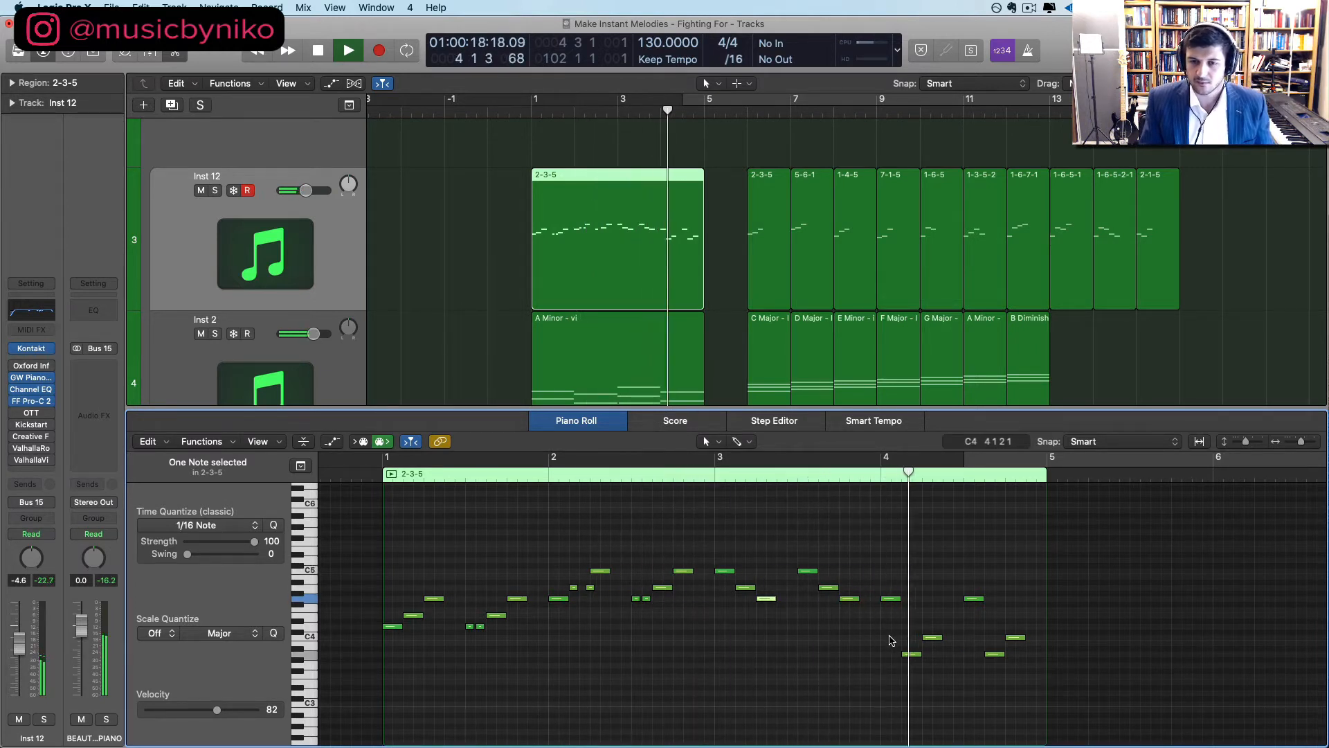
{"action": "key", "text": "space"}
Raise the two A3 notes in bar 4 to D4
{"action": "left_click", "coordinate": [891, 599]}
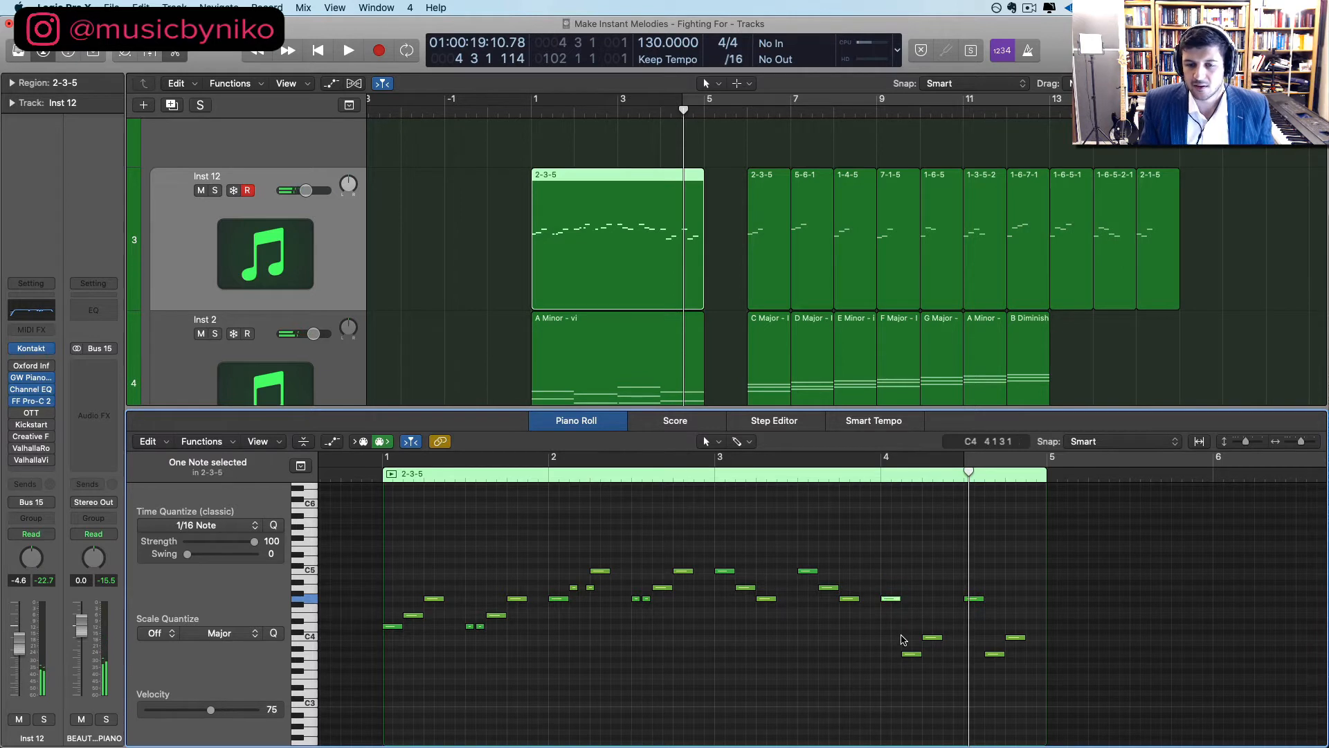
{"action": "left_click", "coordinate": [911, 654]}
{"action": "key", "text": "alt+Up"}
{"action": "key", "text": "alt+Up"}
{"action": "key", "text": "alt+Up"}
{"action": "key", "text": "alt+Up"}
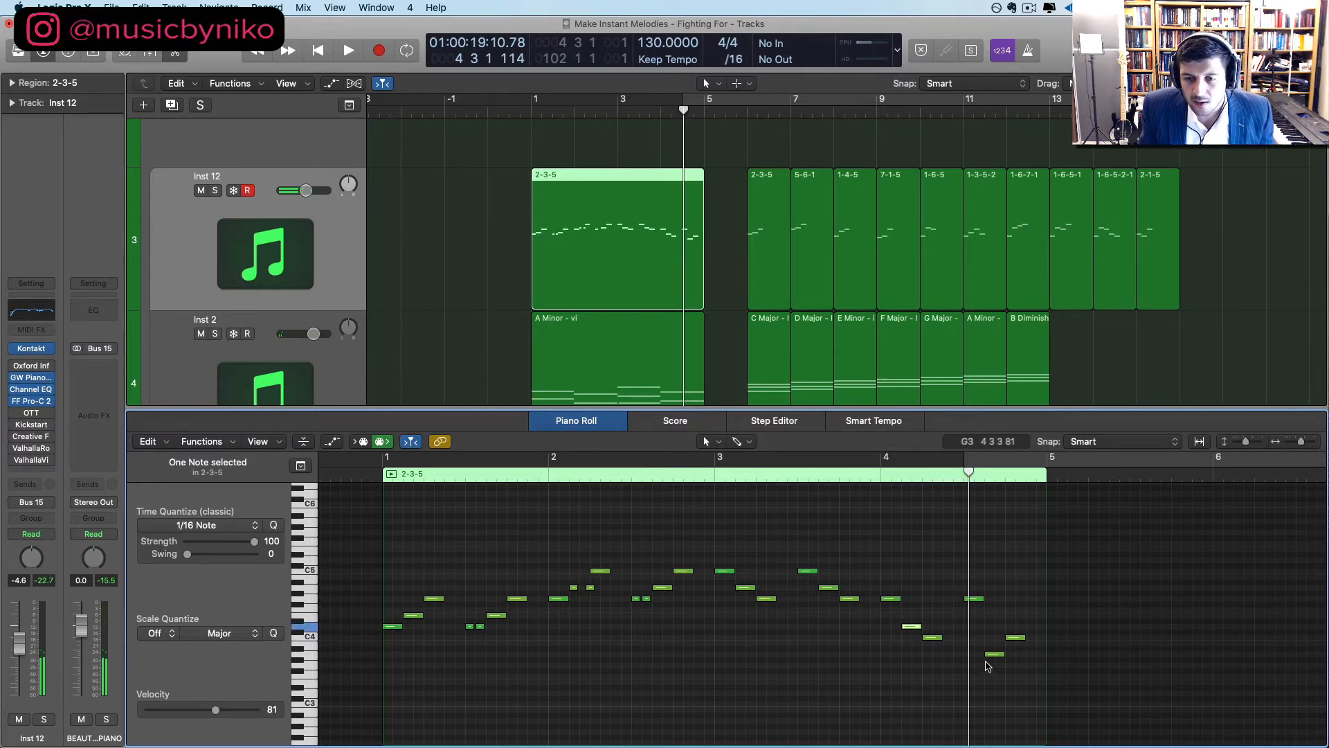
{"action": "key", "text": "alt+Up"}
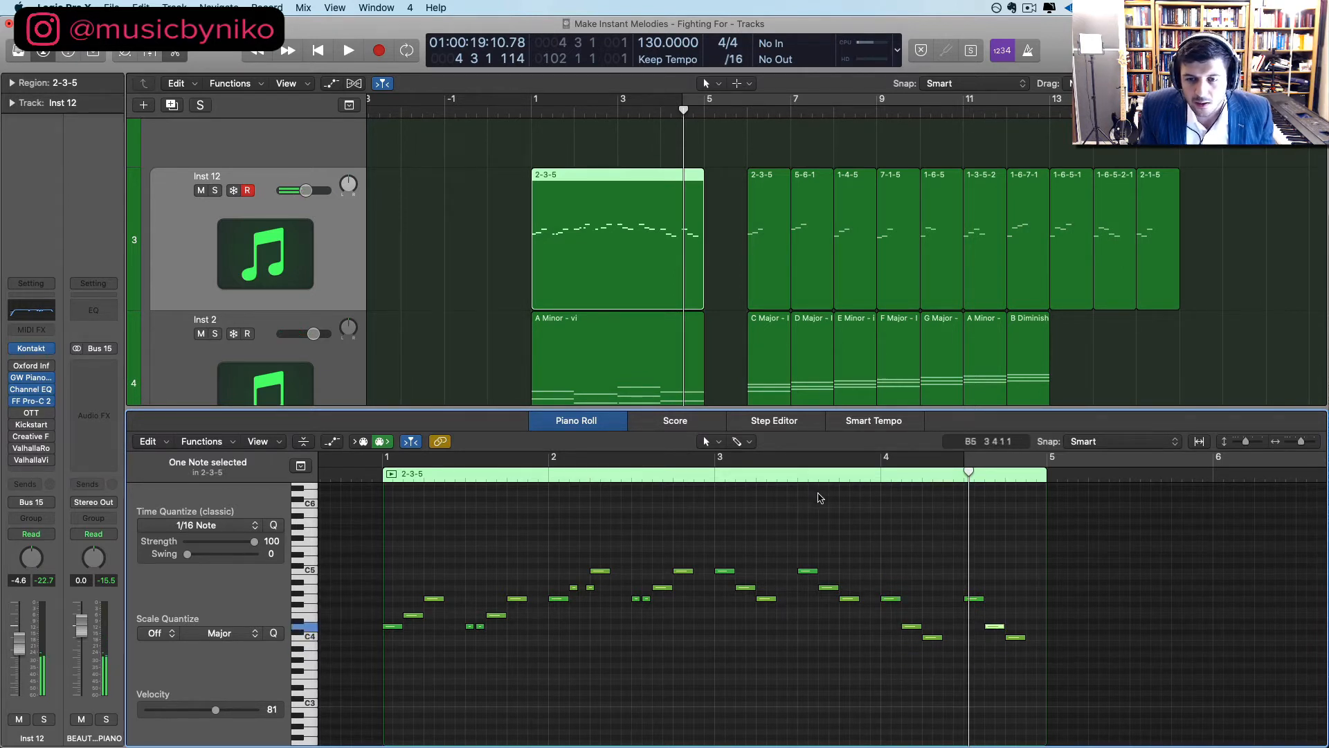
Play the melody from late bar 3 through bar 4 and return the playhead to the start
{"action": "left_click", "coordinate": [831, 476]}
{"action": "key", "text": "space"}
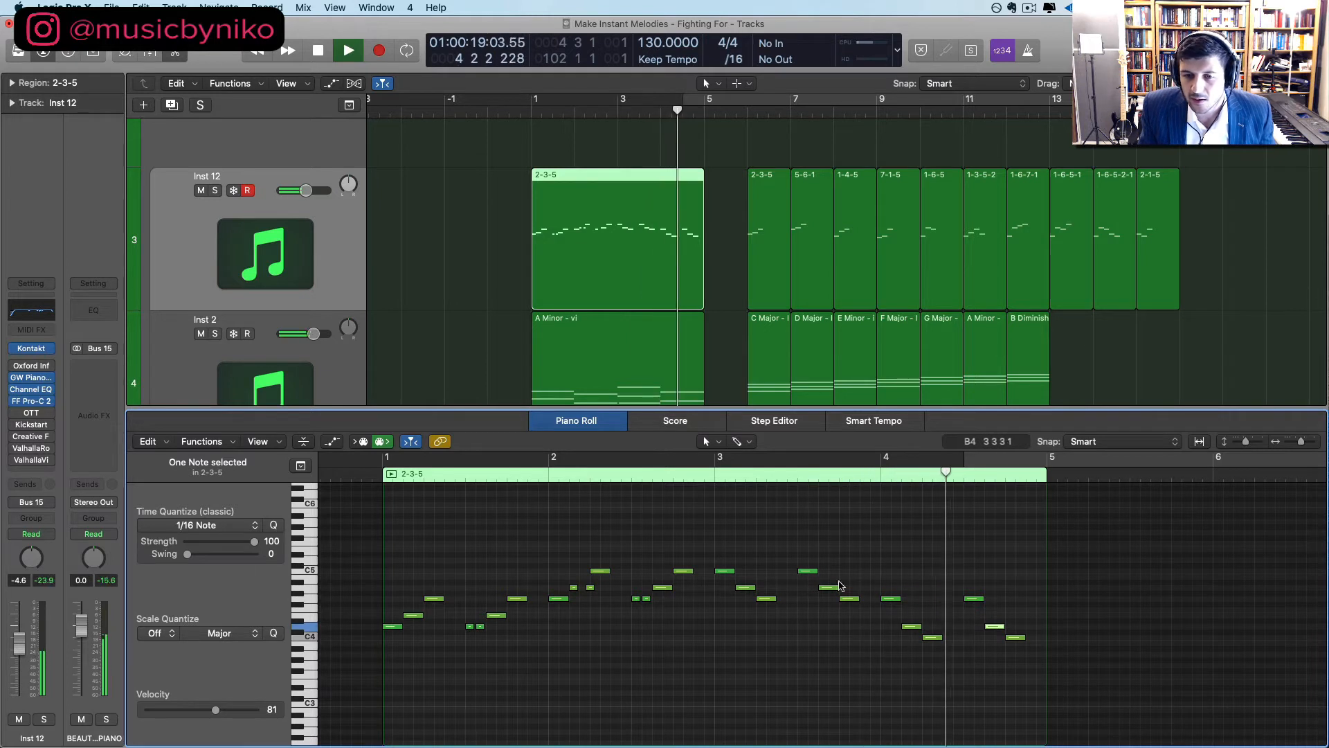
{"action": "key", "text": "space"}
{"action": "key", "text": "Return"}
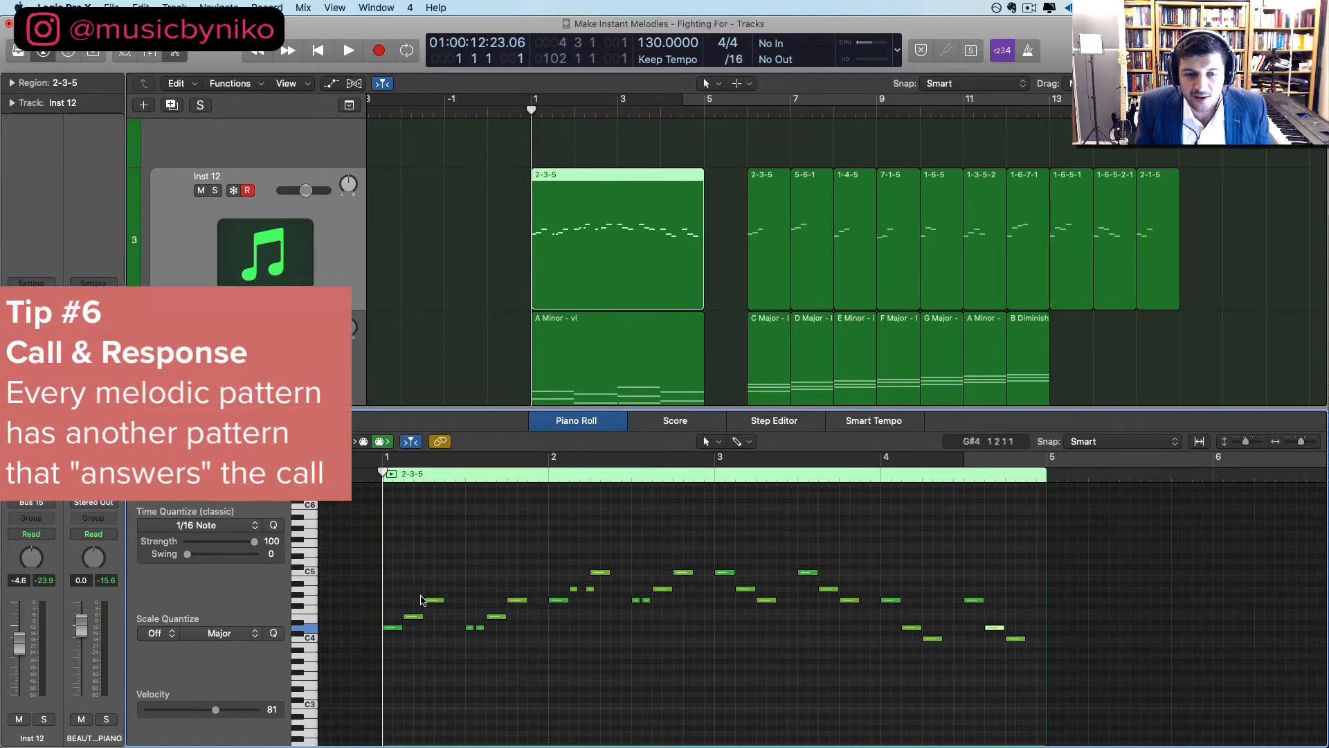
Examine the bar 1 and bar 2 note groups as call and response, and play the melody from bar 1 to the end
{"action": "left_click_drag", "start_coordinate": [522, 665], "coordinate": [418, 588]}
{"action": "left_click_drag", "start_coordinate": [555, 533], "coordinate": [685, 638]}
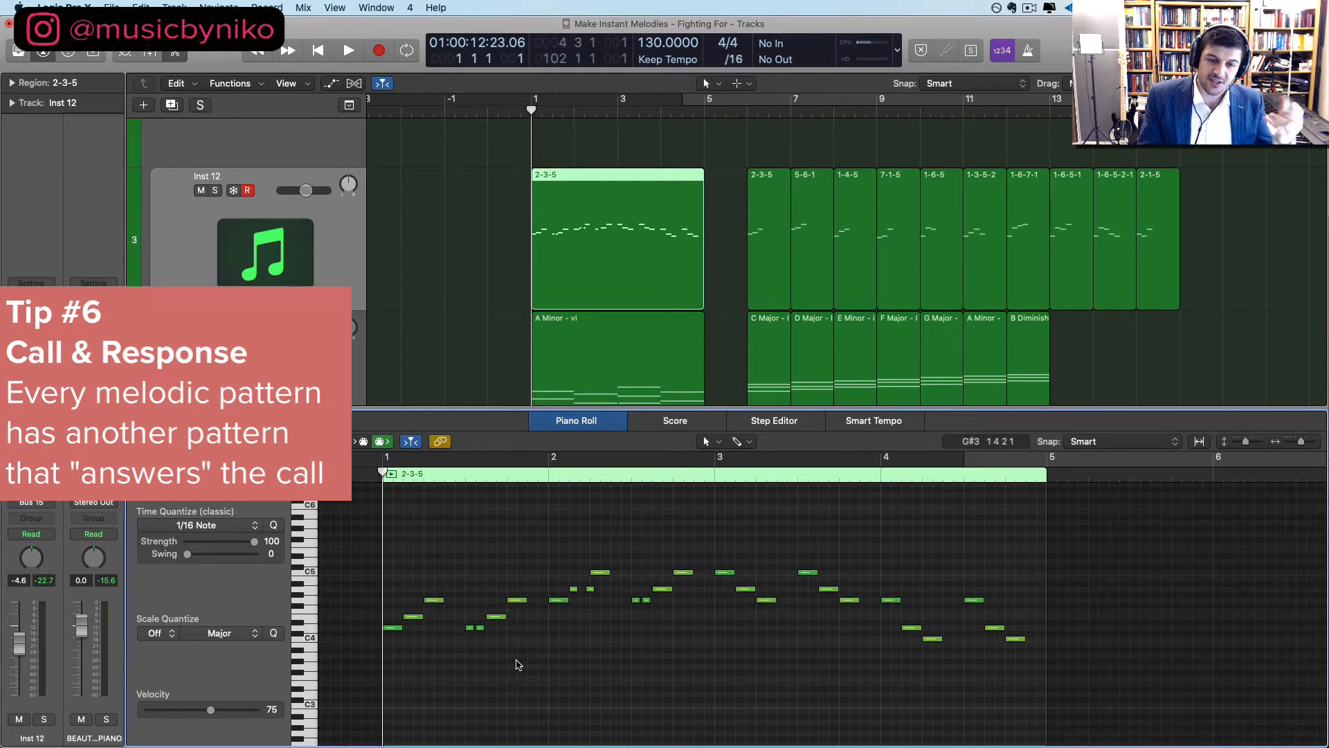
{"action": "key", "text": "space"}
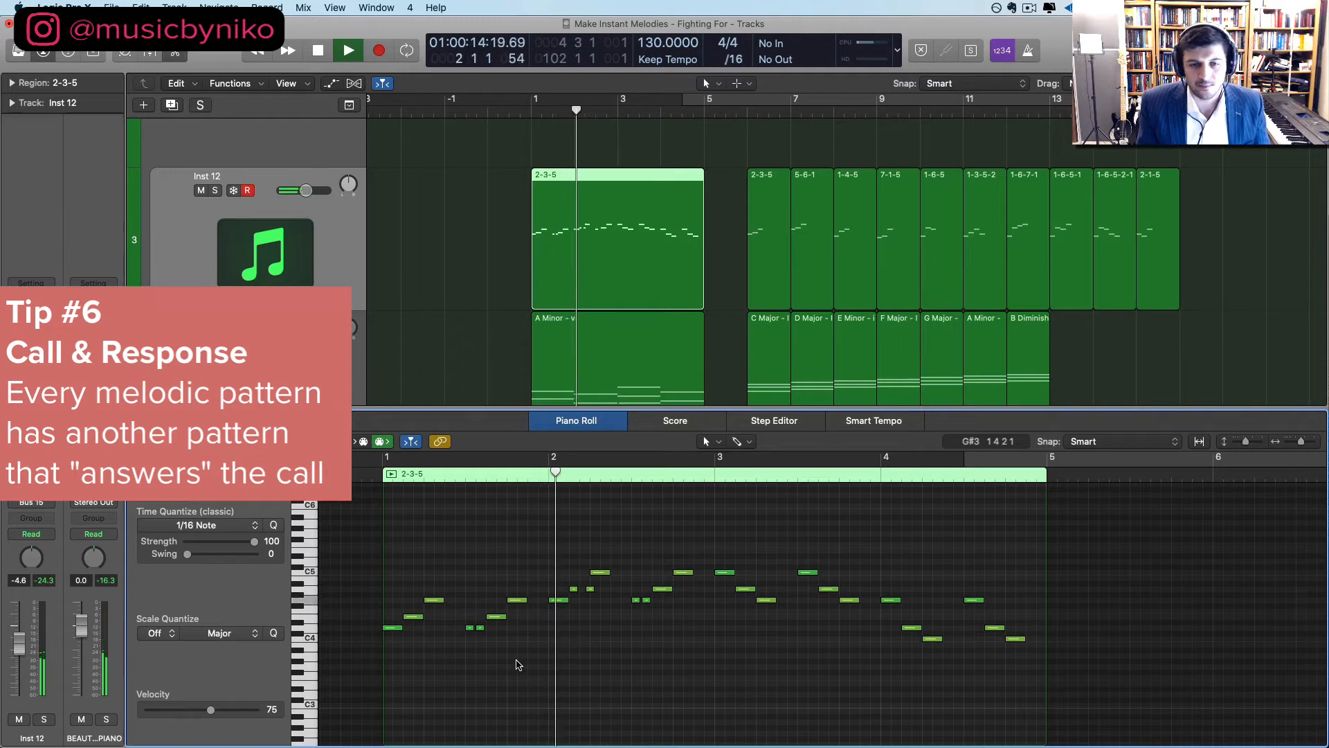
{"action": "key", "text": "space"}
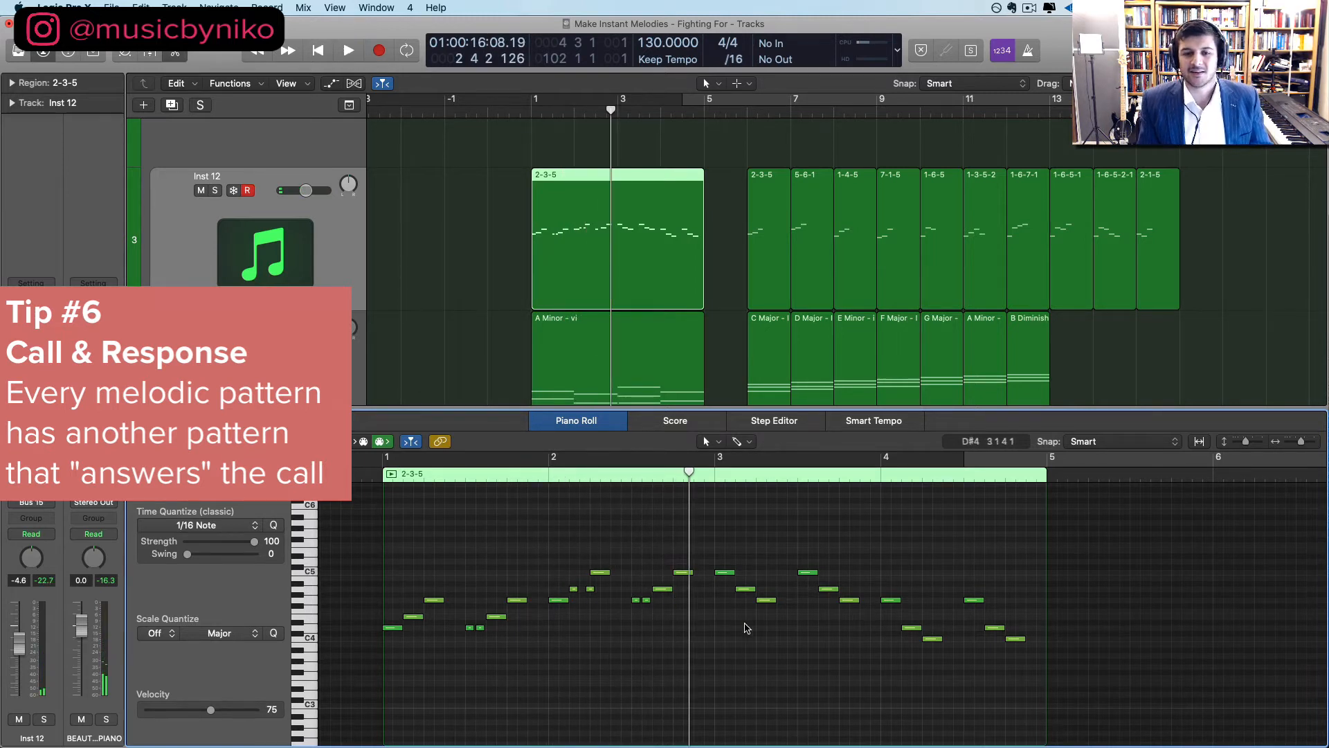
{"action": "key", "text": "space"}
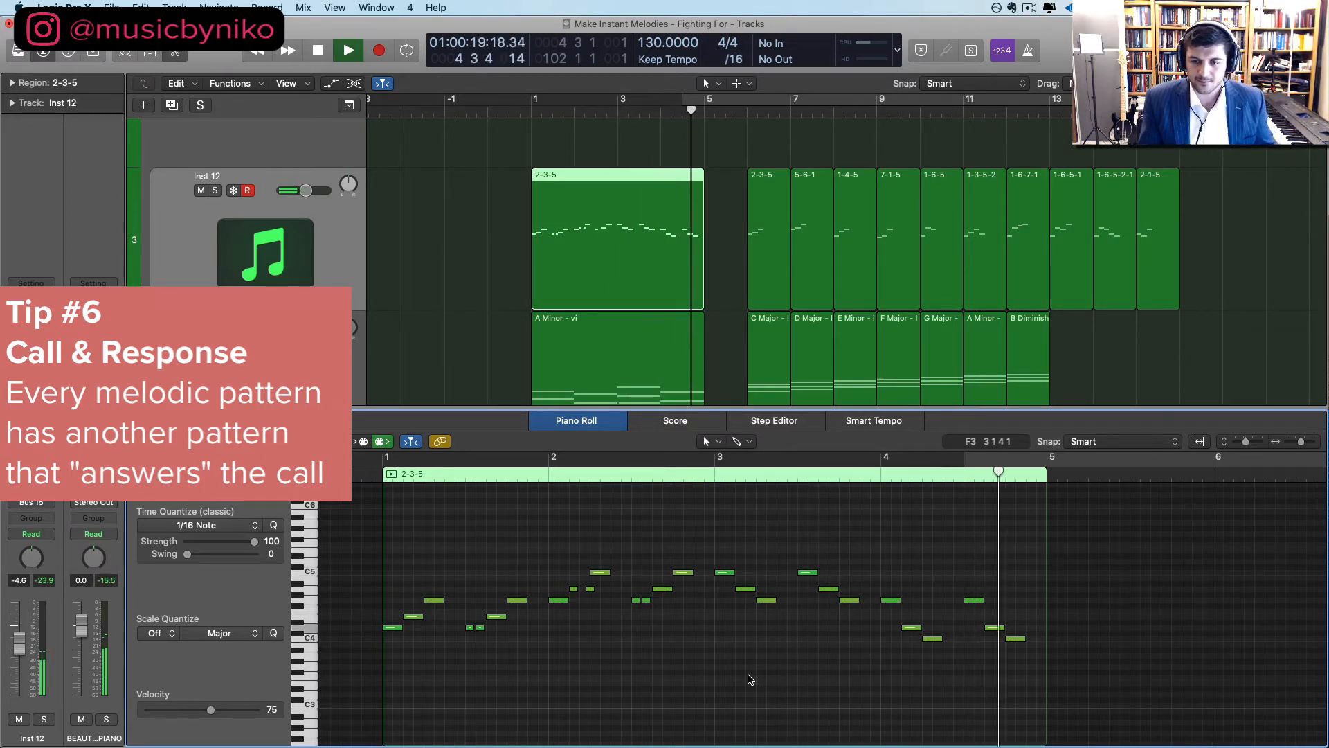
{"action": "key", "text": "space"}
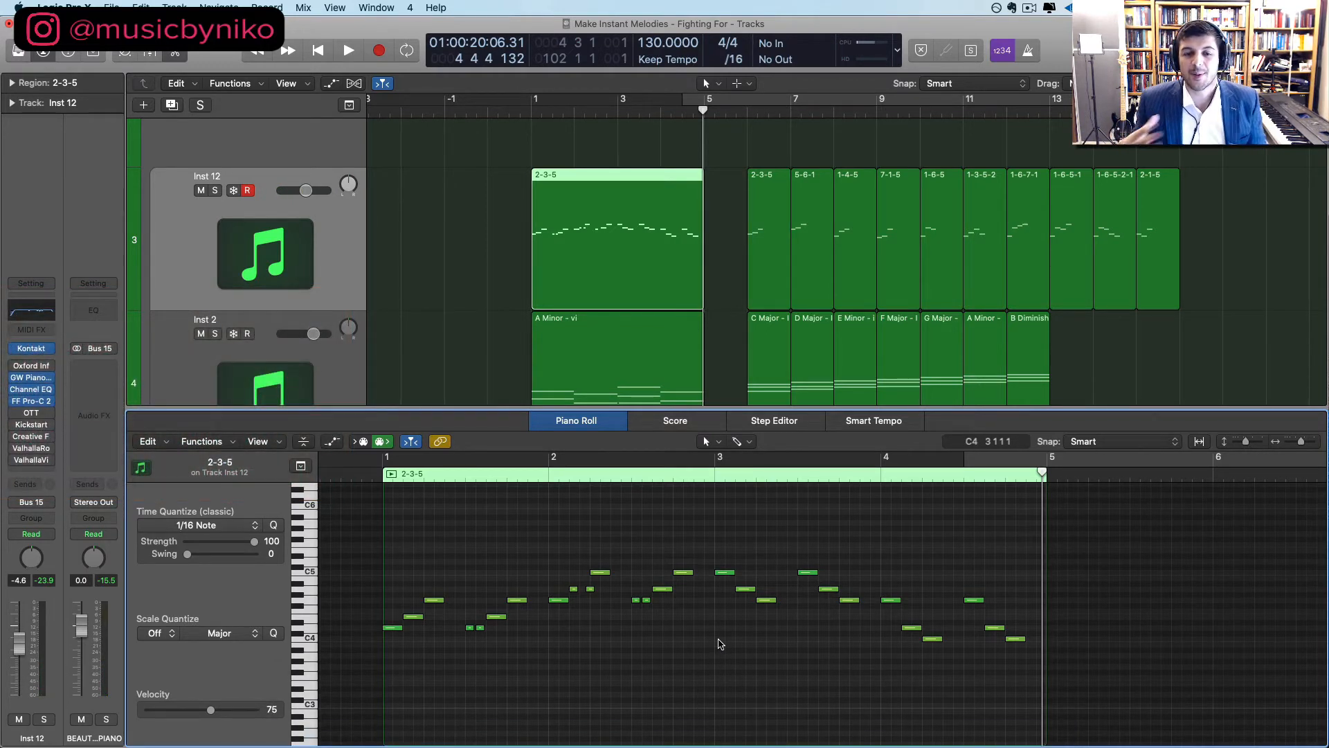
Split the first G4 in bar 3 into two short notes and audition the second one an octave higher
{"action": "mouse_move", "coordinate": [777, 602]}
{"action": "left_mouse_down"}
{"action": "mouse_move", "coordinate": [757, 602]}
{"action": "mouse_move", "coordinate": [772, 606]}
{"action": "left_mouse_up"}
{"action": "key", "text": "alt+shift+Up"}
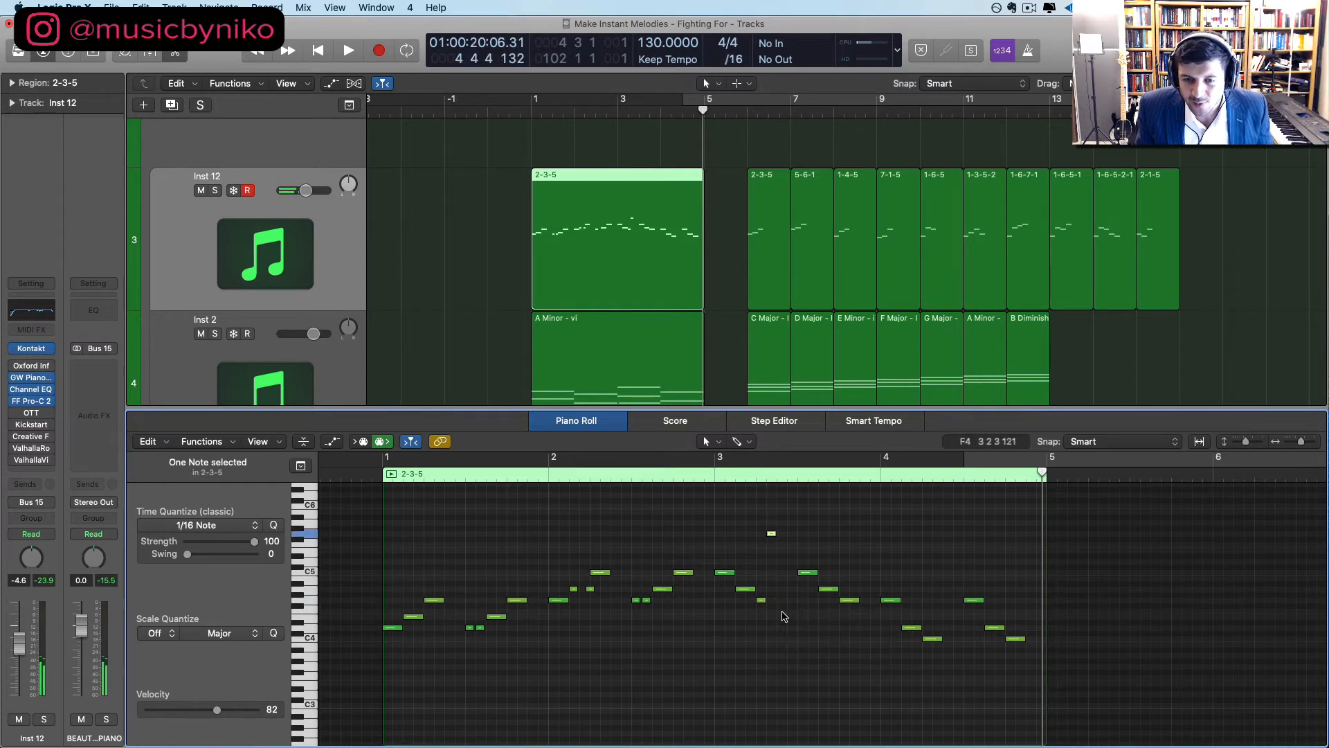
{"action": "left_click", "coordinate": [702, 478]}
{"action": "key", "text": "space"}
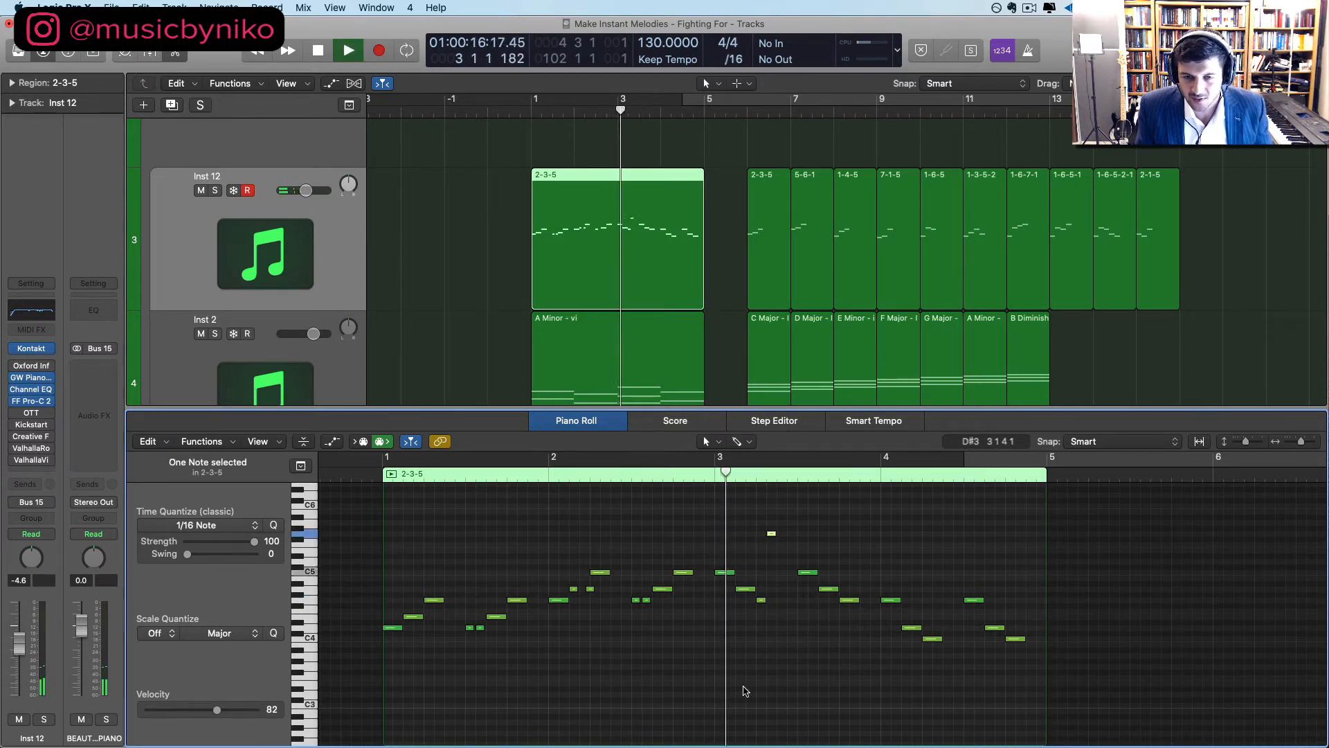
{"action": "key", "text": "space"}
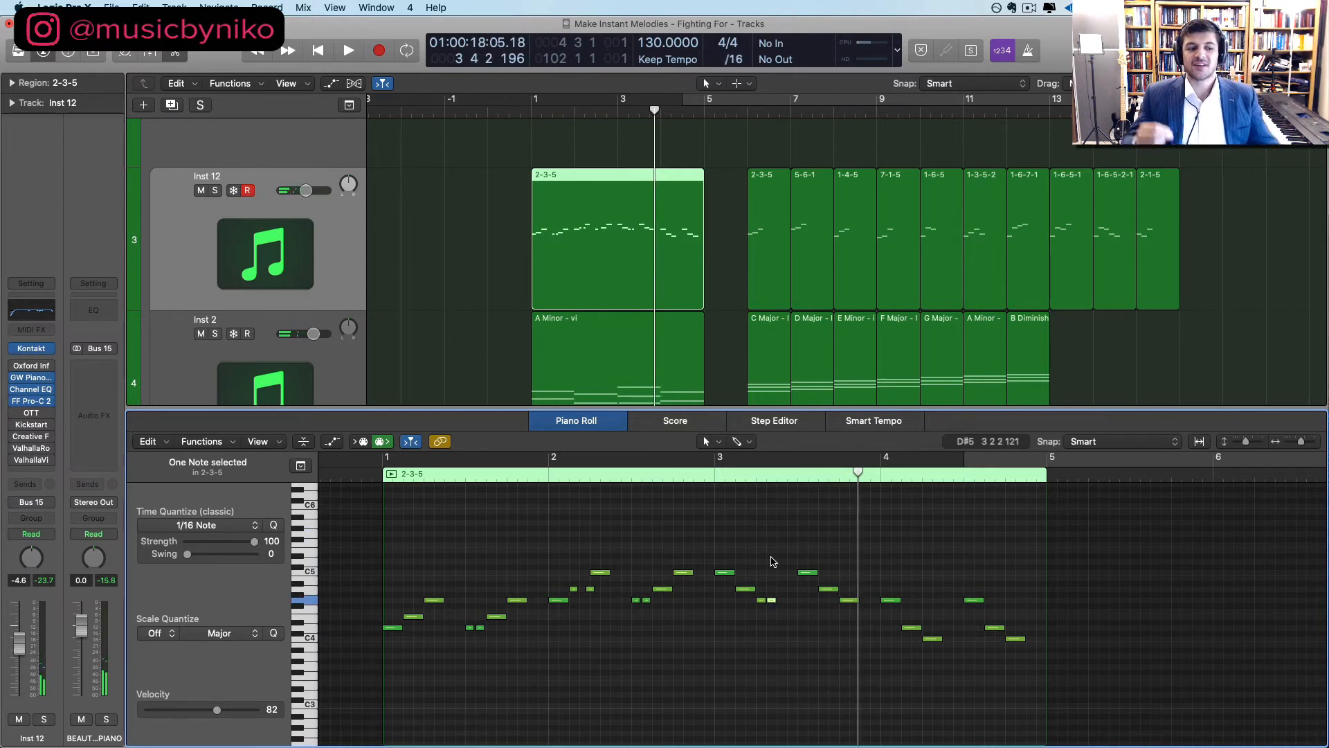
Open the on-screen keyboard and select the melody notes in bar 4
{"action": "left_click", "coordinate": [726, 547]}
{"action": "scroll", "coordinate": [912, 589], "scroll_direction": "up", "scroll_amount": 5}
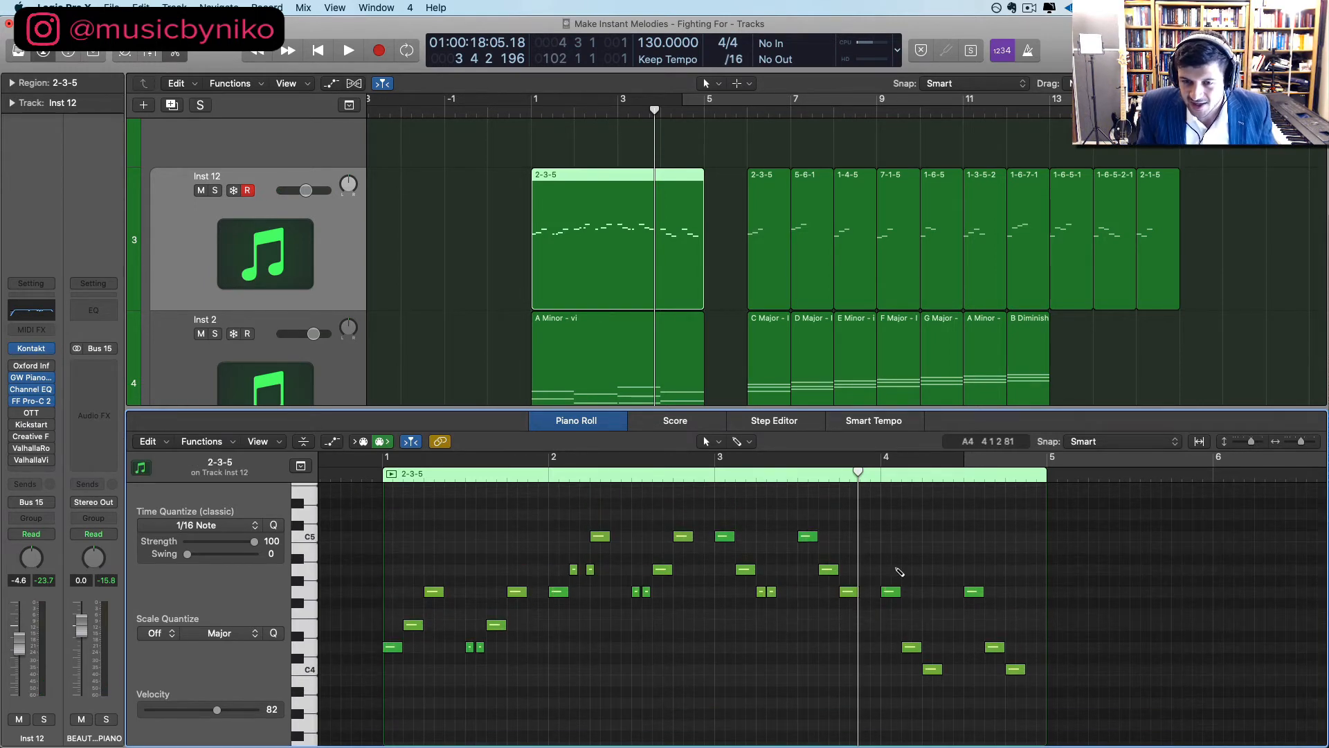
{"action": "scroll", "coordinate": [896, 570], "scroll_direction": "up", "scroll_amount": 3}
{"action": "scroll", "coordinate": [893, 570], "scroll_direction": "right", "scroll_amount": 5}
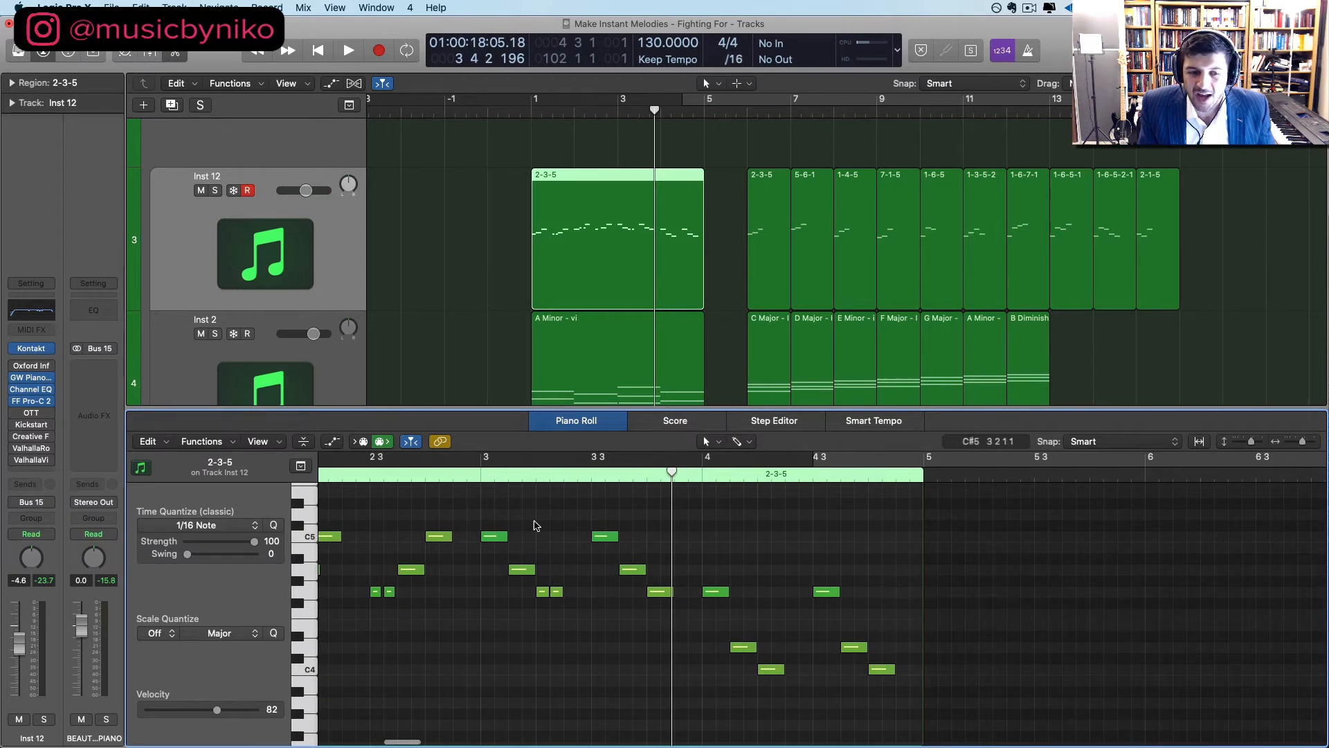
{"action": "key", "text": "super+k"}
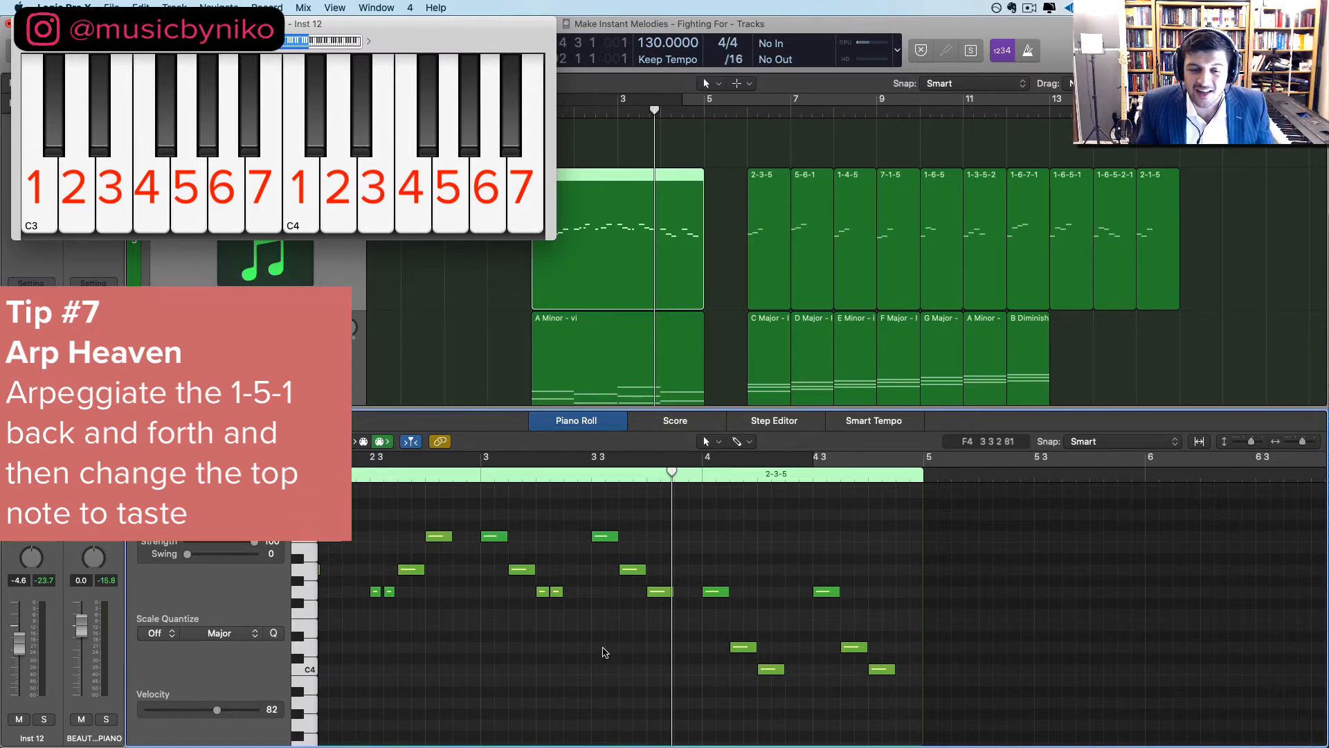
{"action": "left_click_drag", "start_coordinate": [704, 538], "coordinate": [895, 715]}
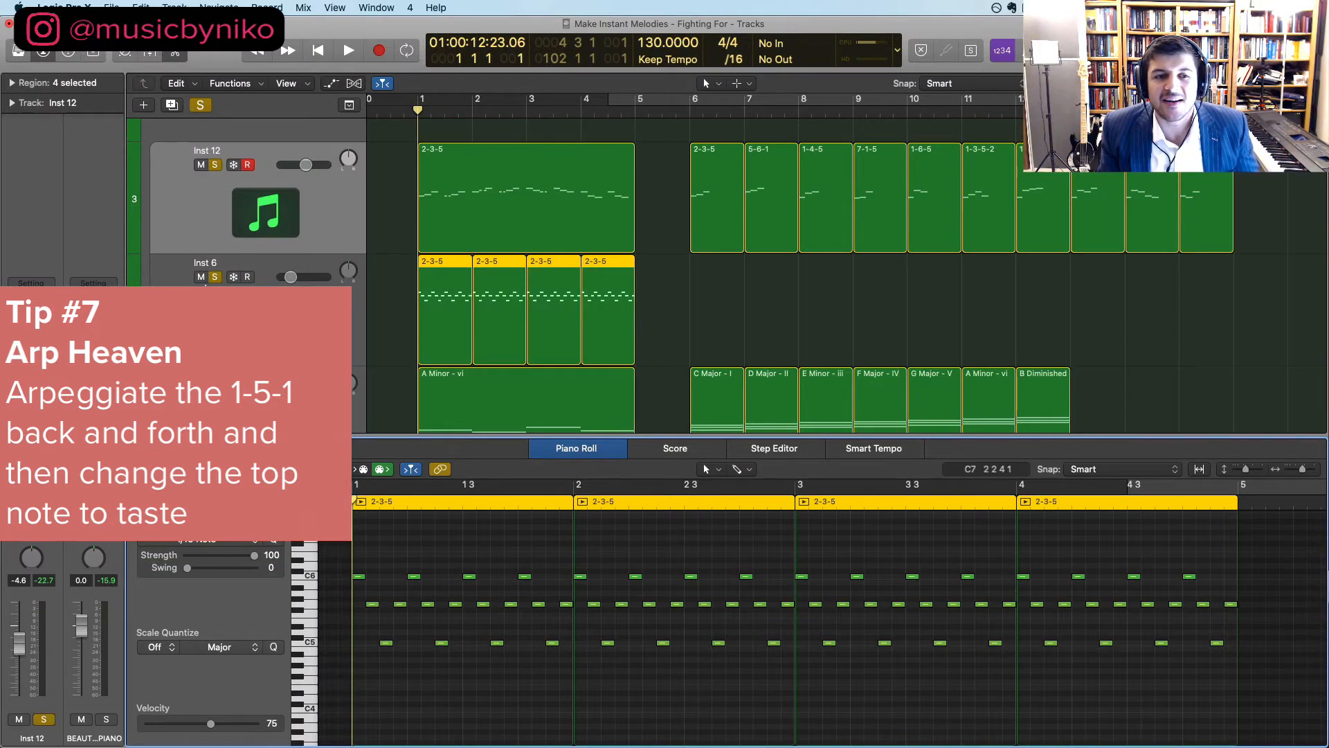
Clear the existing solos, solo only the Inst 6 arpeggio track and play it from bar 1
{"action": "left_click", "coordinate": [206, 287]}
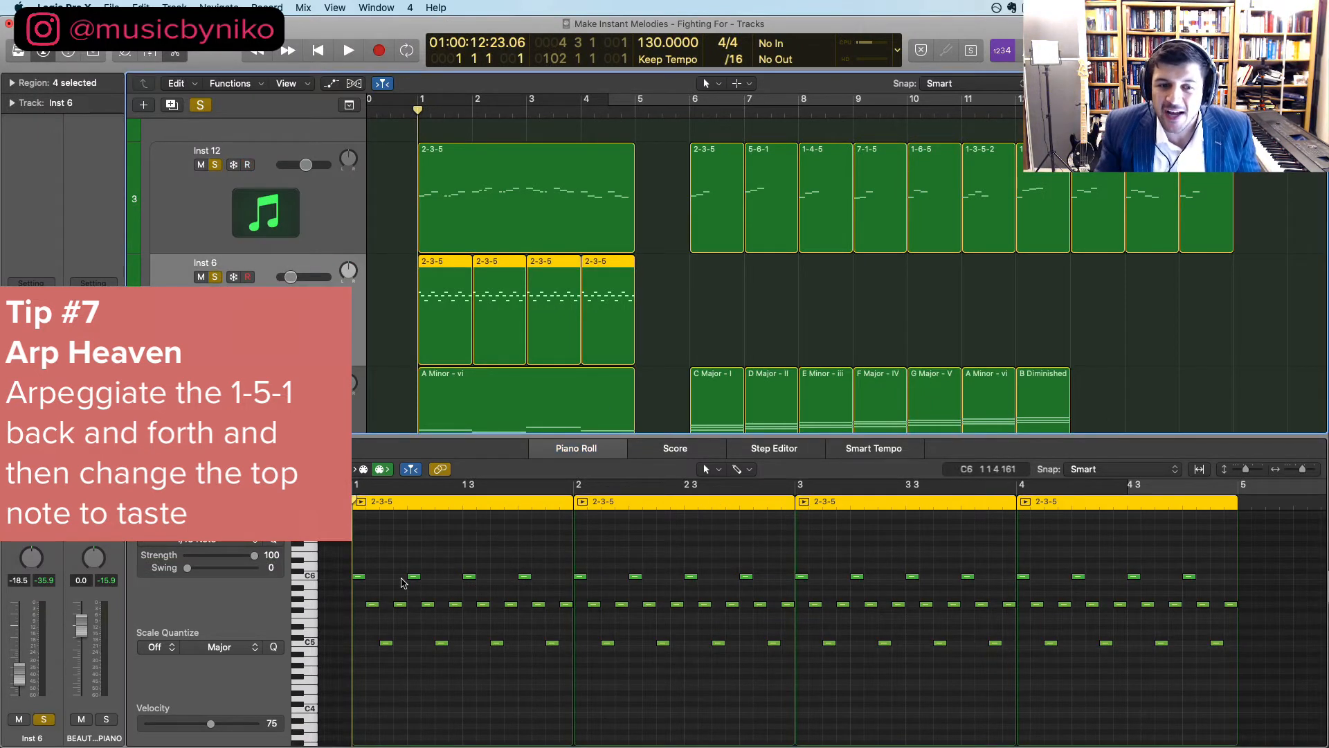
{"action": "left_click", "coordinate": [198, 109]}
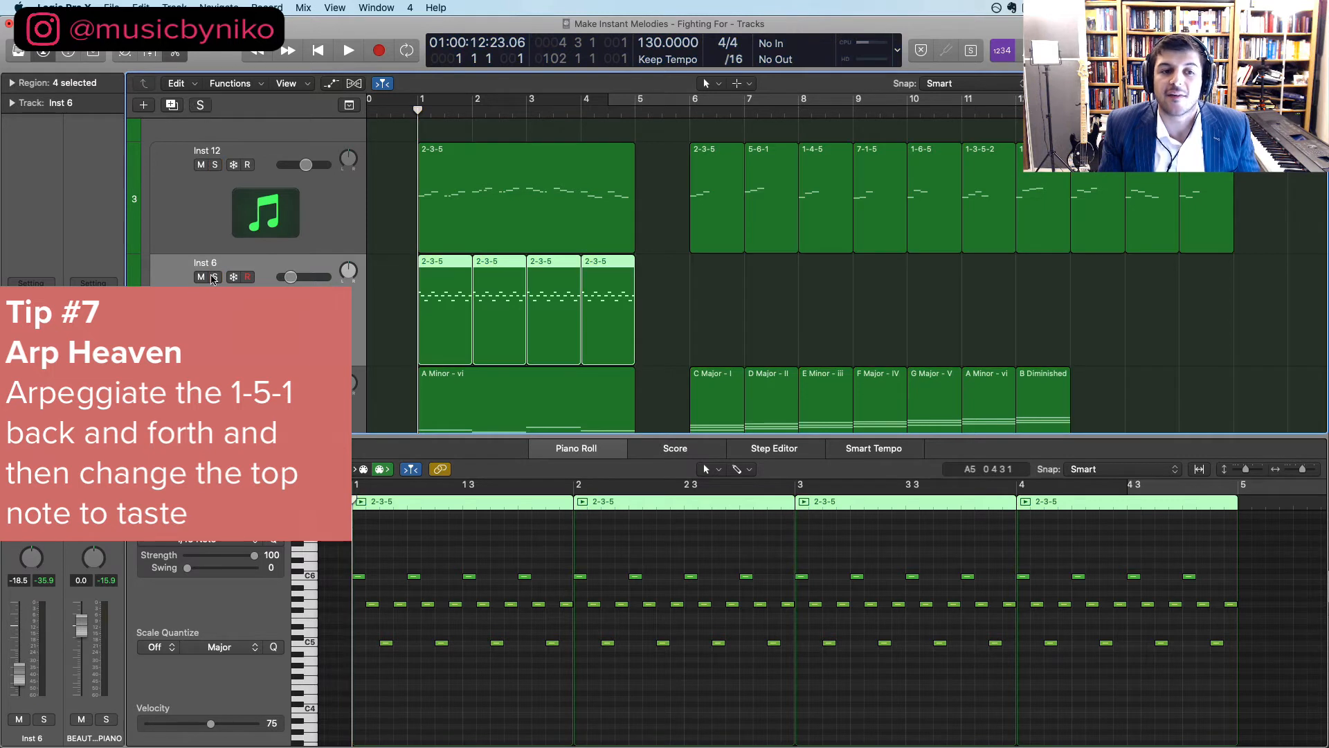
{"action": "left_click", "coordinate": [213, 277]}
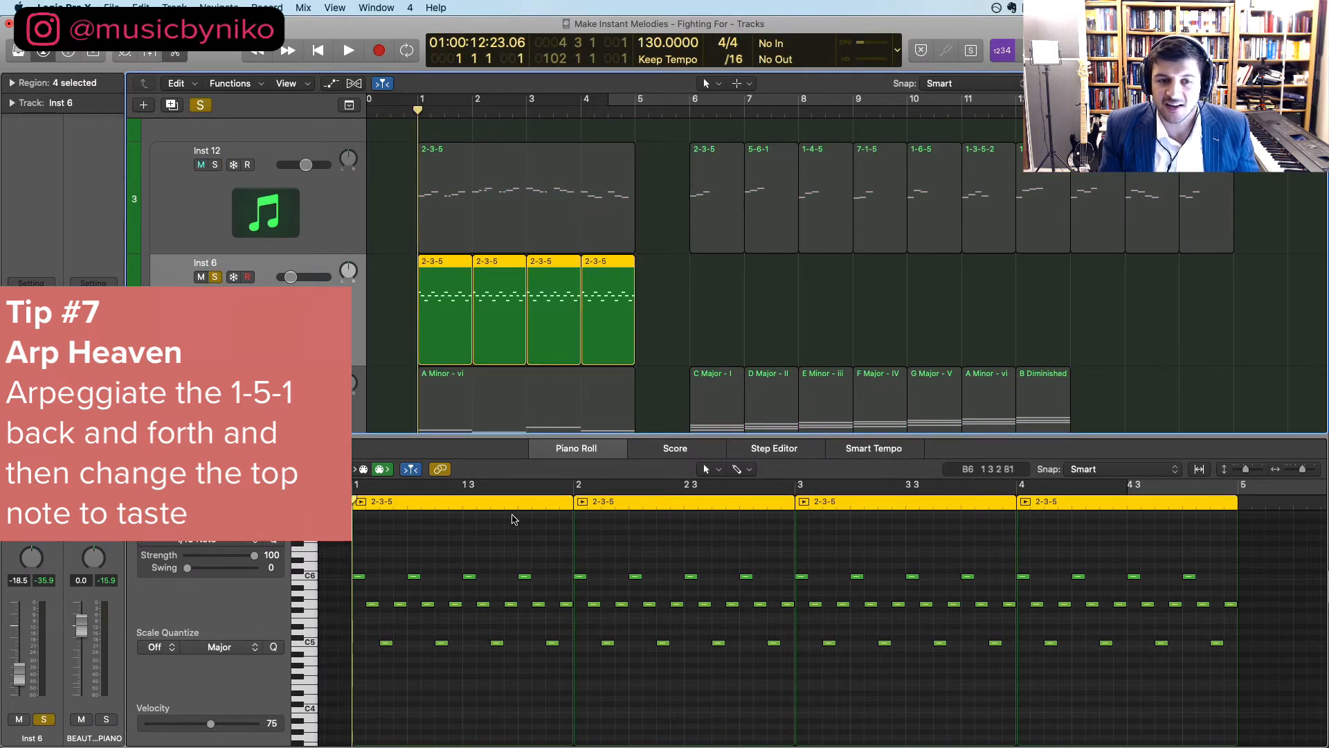
{"action": "key", "text": "space"}
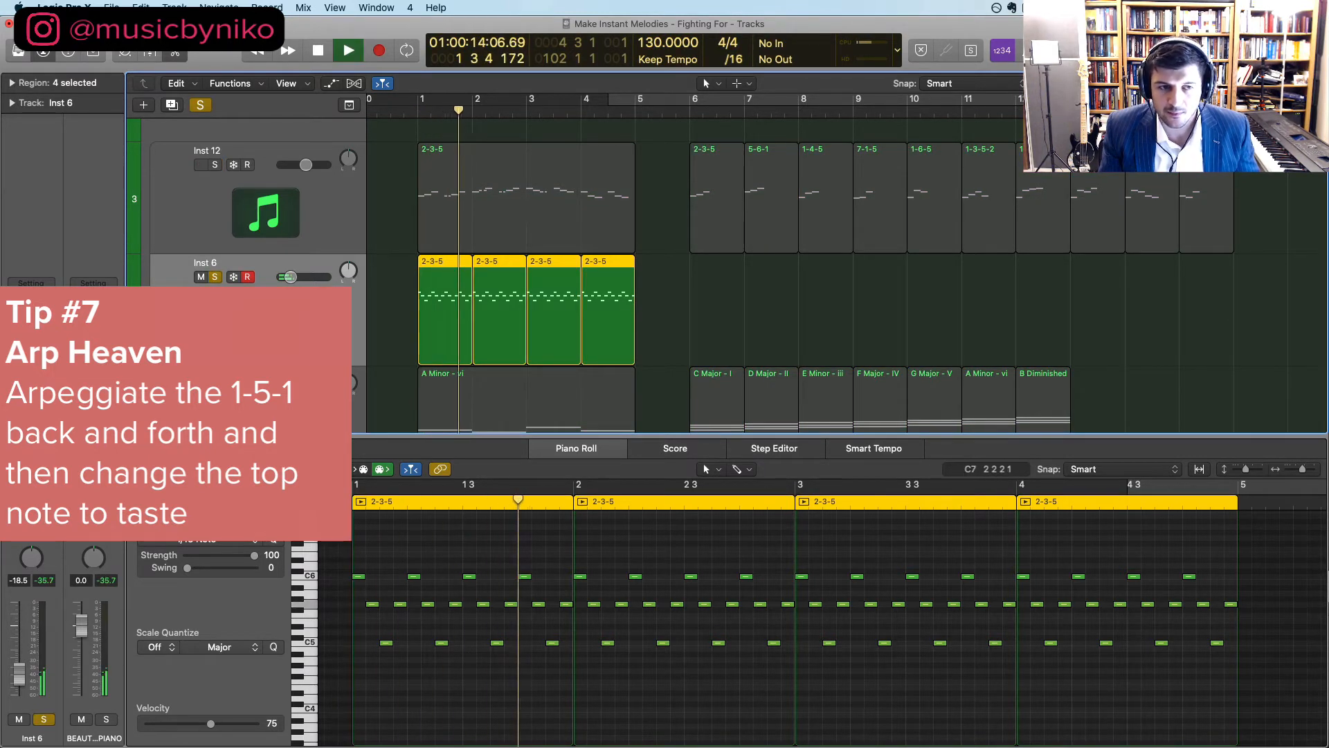
{"action": "left_click", "coordinate": [31, 430]}
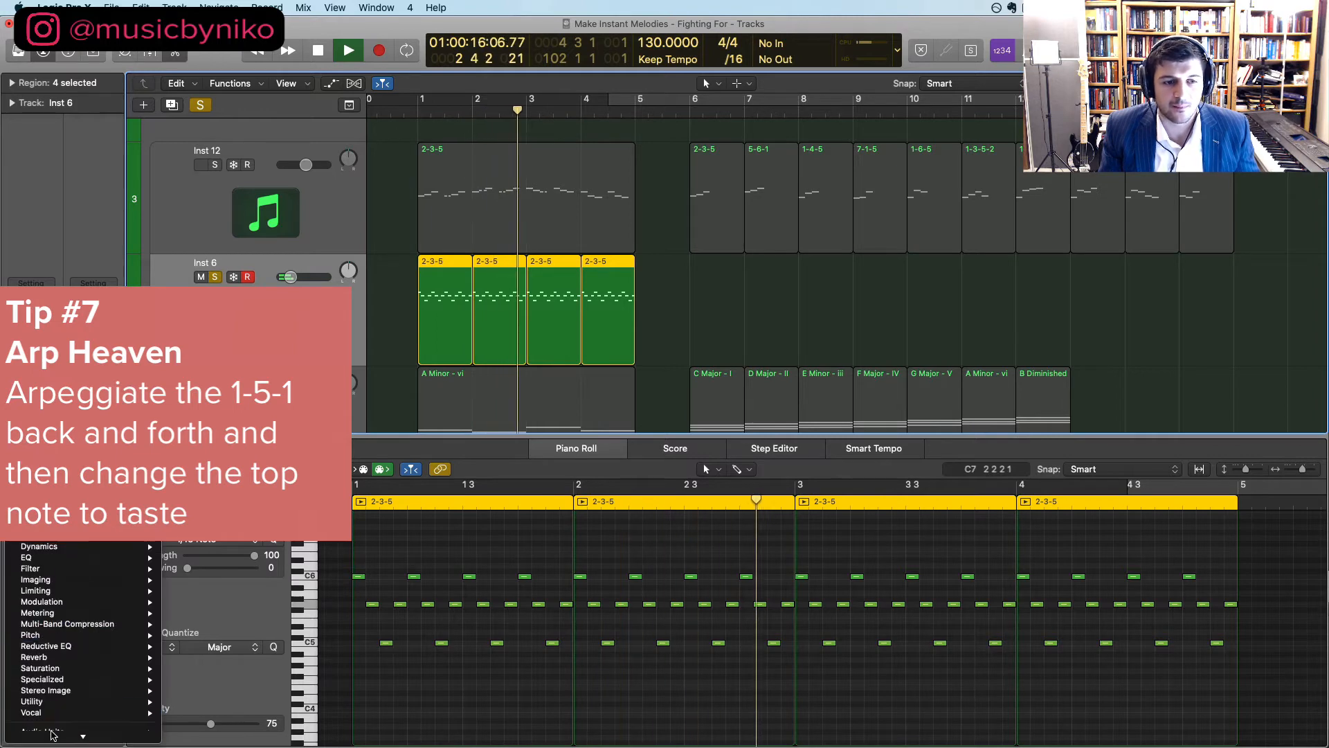
{"action": "mouse_move", "coordinate": [51, 725]}
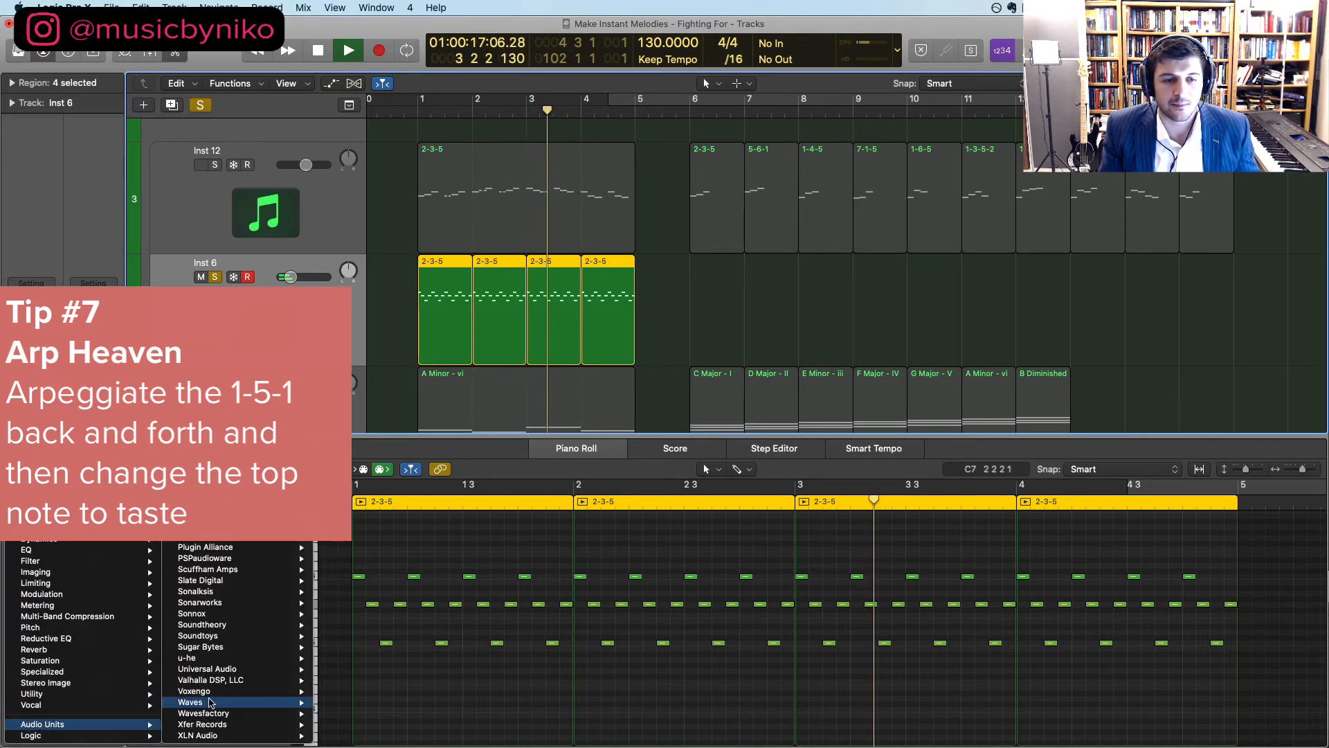
{"action": "left_click", "coordinate": [475, 276]}
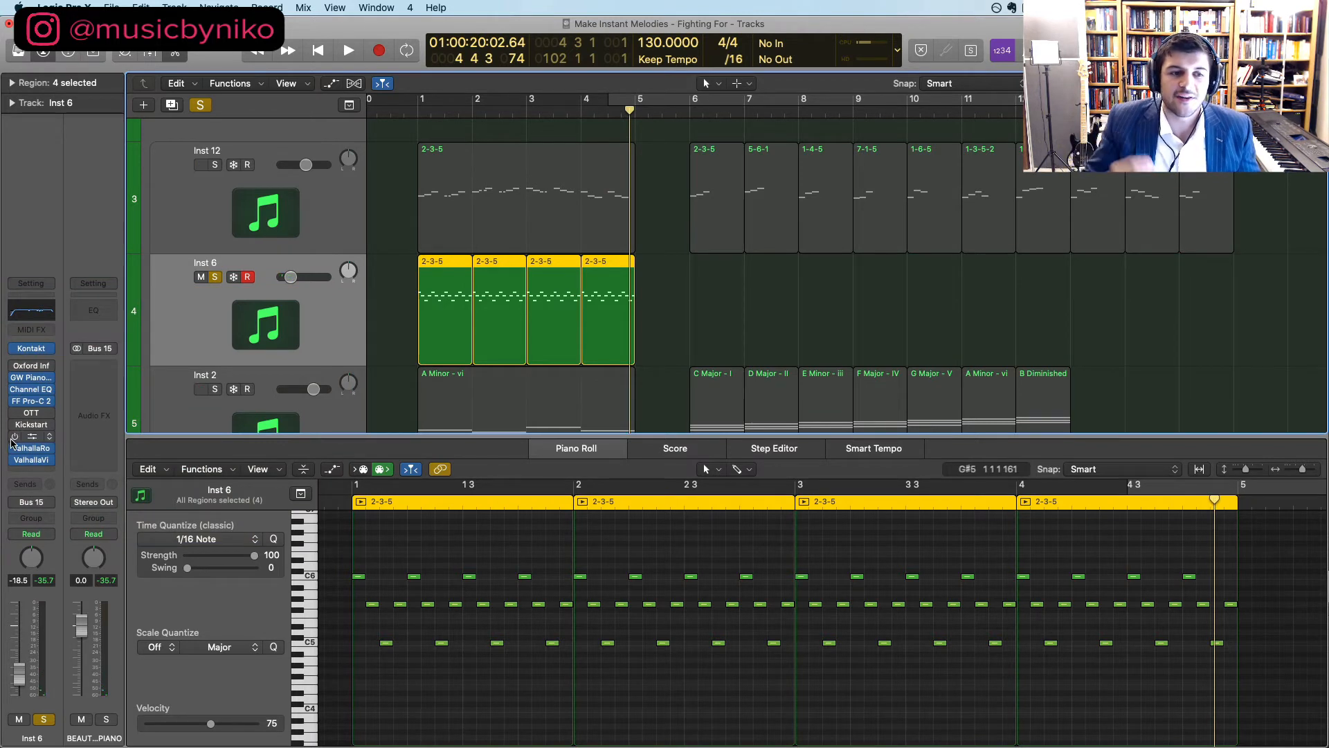
Add a stereo Tremolo effect to the Inst 6 track and set its depth to 60%
{"action": "left_click", "coordinate": [27, 473]}
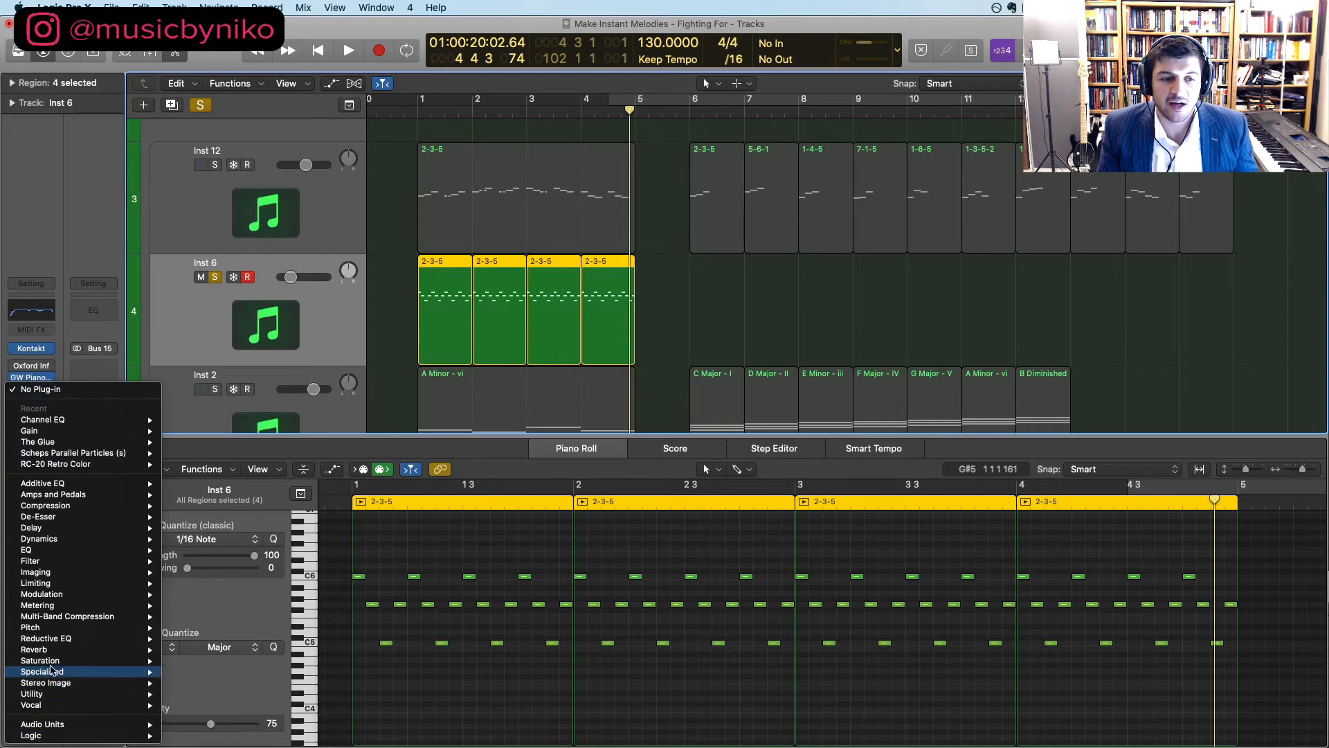
{"action": "mouse_move", "coordinate": [46, 597]}
{"action": "mouse_move", "coordinate": [211, 729]}
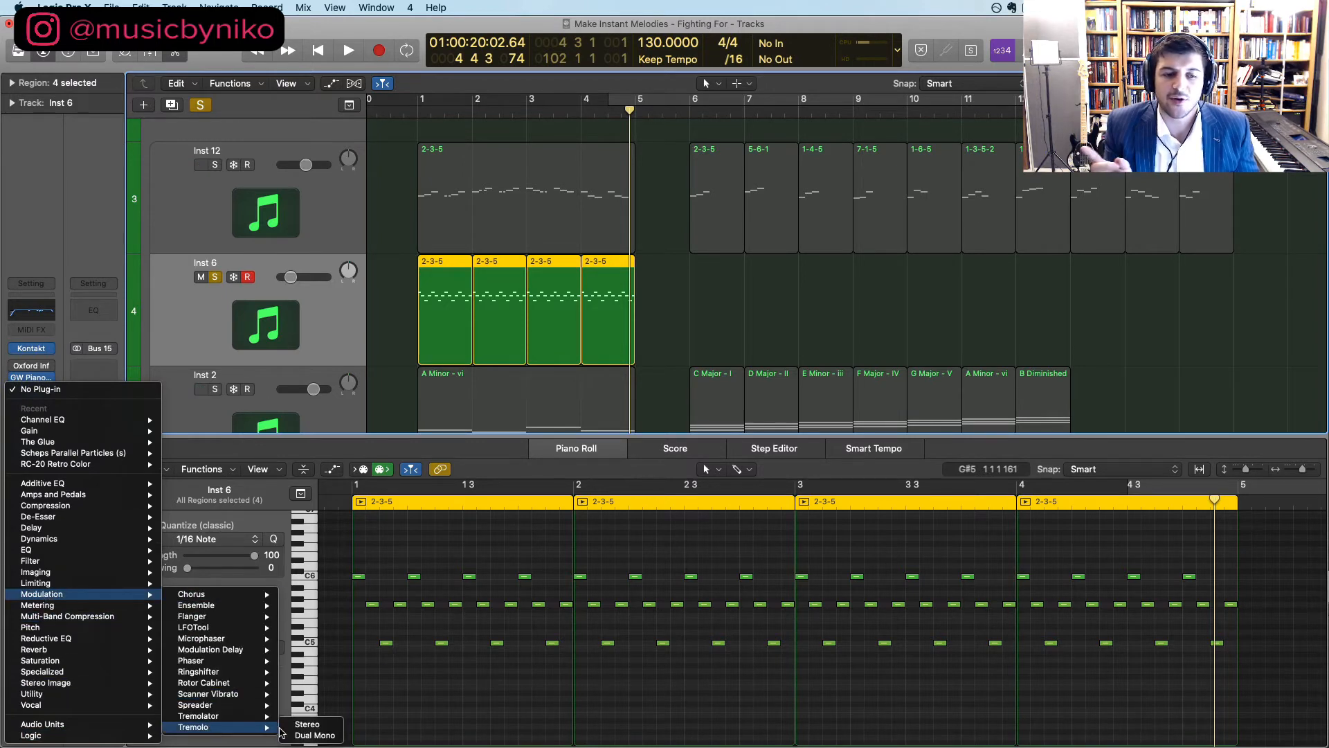
{"action": "left_click", "coordinate": [299, 726]}
{"action": "left_click_drag", "start_coordinate": [133, 167], "coordinate": [139, 247]}
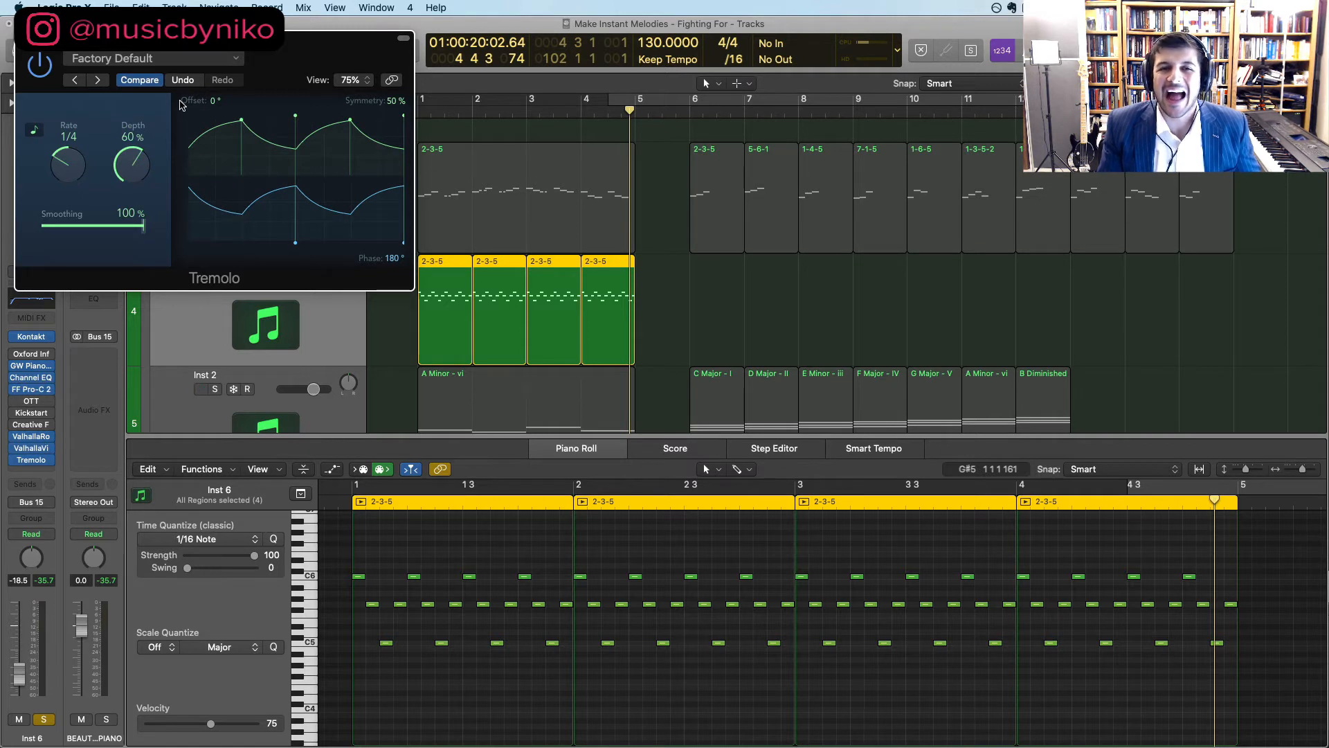
{"action": "left_click", "coordinate": [23, 38]}
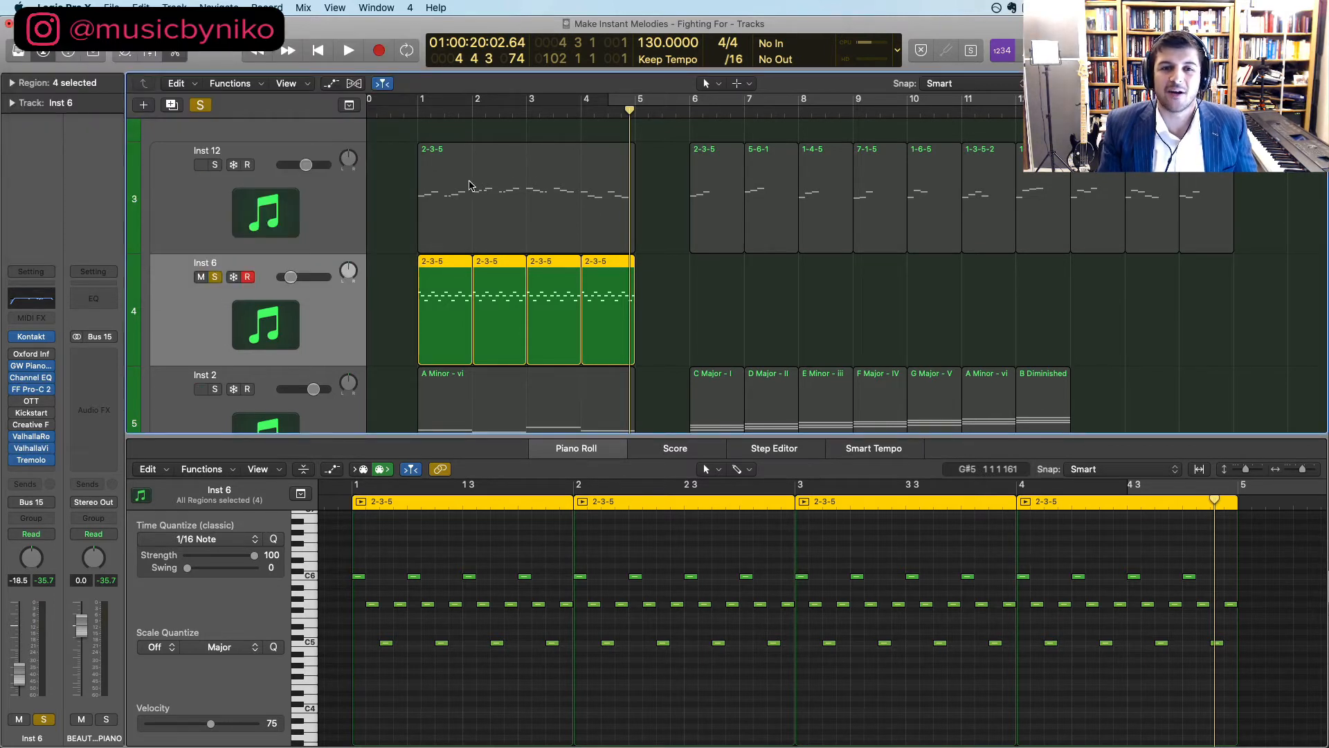
Add Inst 12 and Inst 2 to the solo, play from bar 1 and set the Inst 6 volume to -17.4 dB
{"action": "left_click", "coordinate": [216, 165]}
{"action": "key", "text": "Return"}
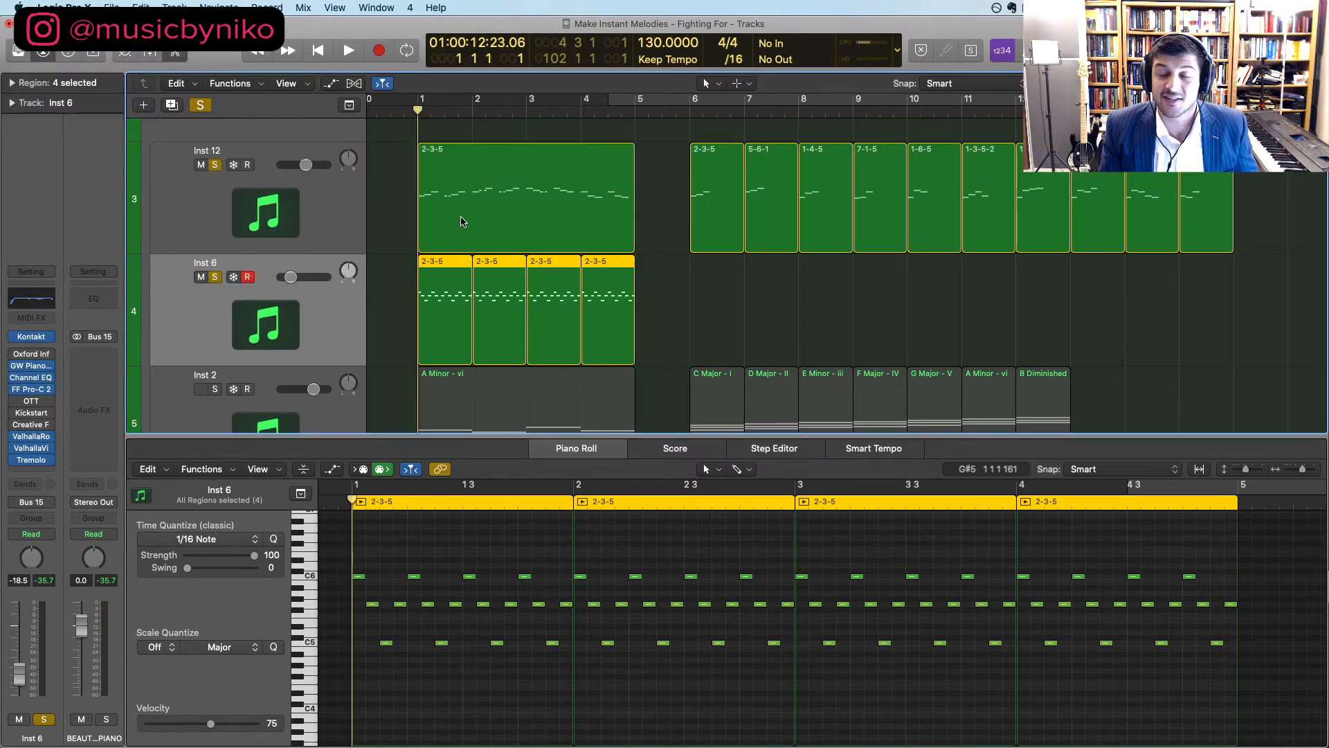
{"action": "key", "text": "space"}
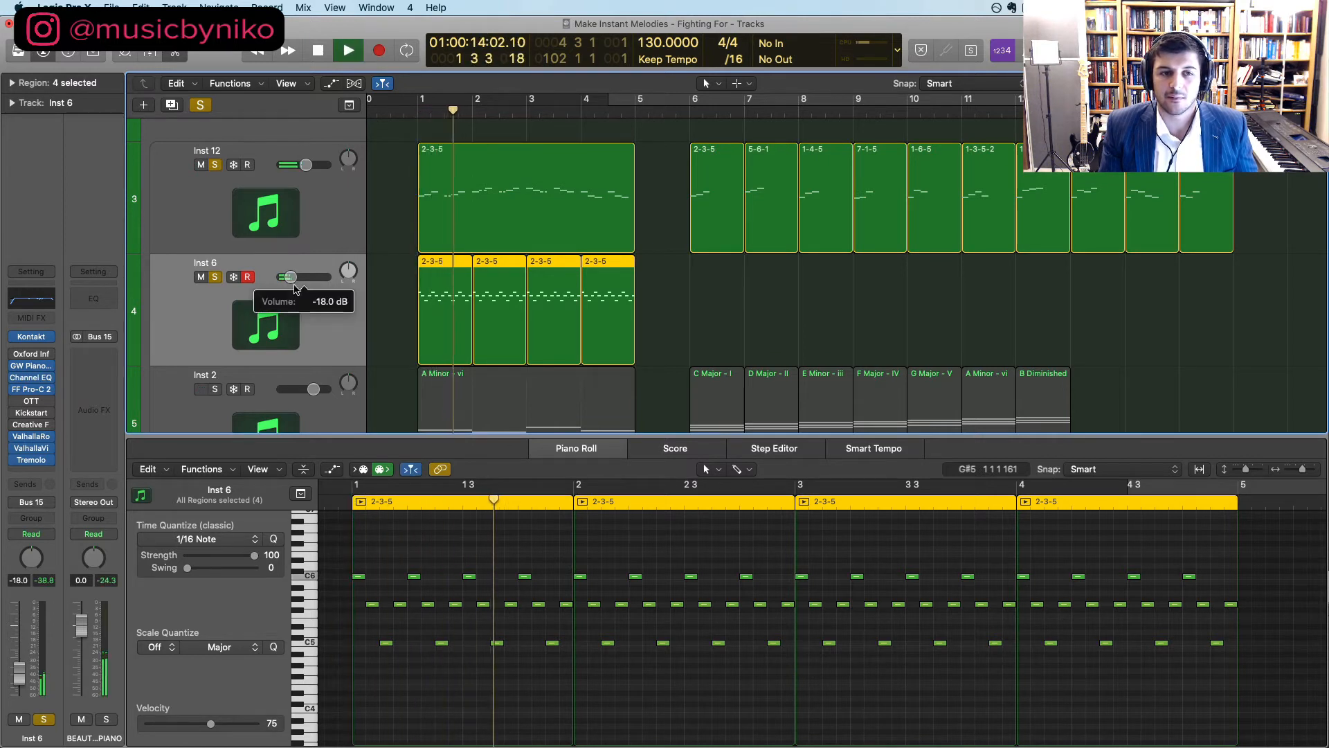
{"action": "left_click", "coordinate": [215, 389]}
{"action": "scroll", "coordinate": [305, 277], "scroll_direction": "down", "scroll_amount": 2}
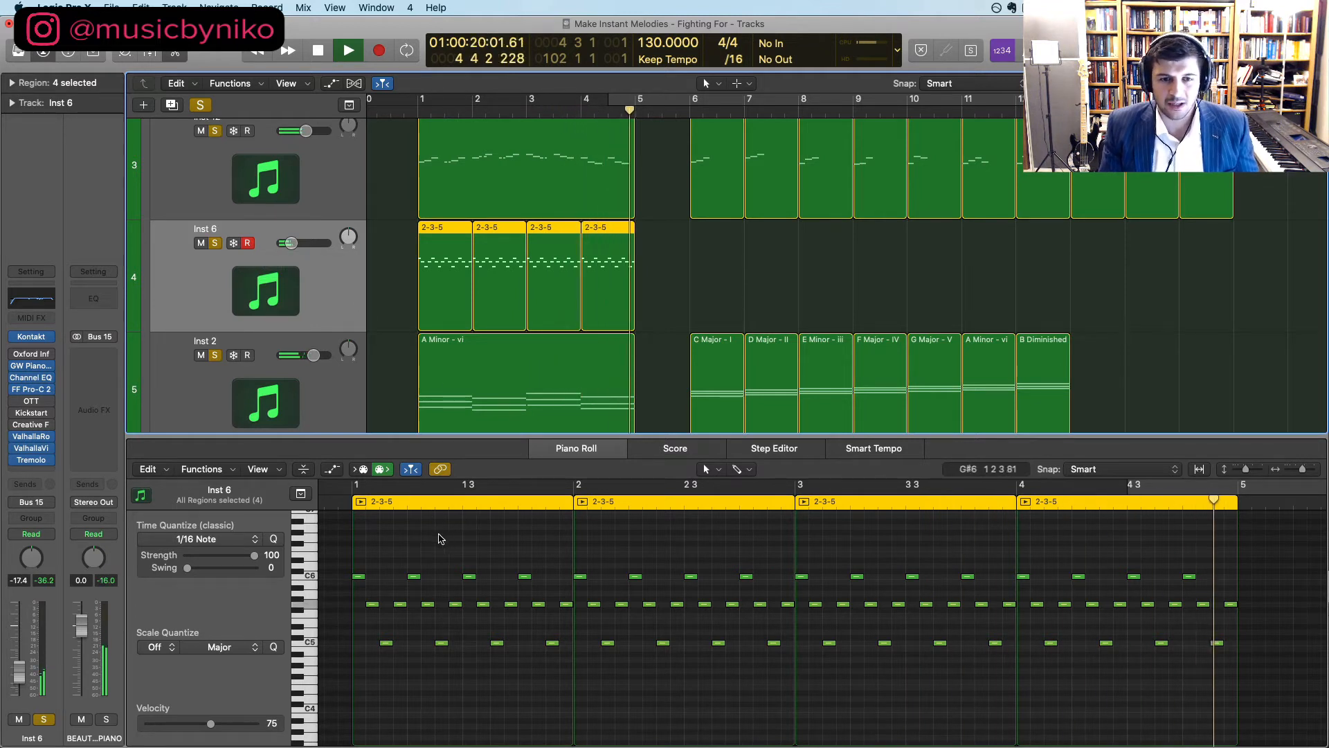
{"action": "key", "text": "space"}
Raise the second, third and fourth top C6 notes in bar 1 of the arpeggio to D6, E6 and D6
{"action": "scroll", "coordinate": [439, 539], "scroll_direction": "left", "scroll_amount": 10}
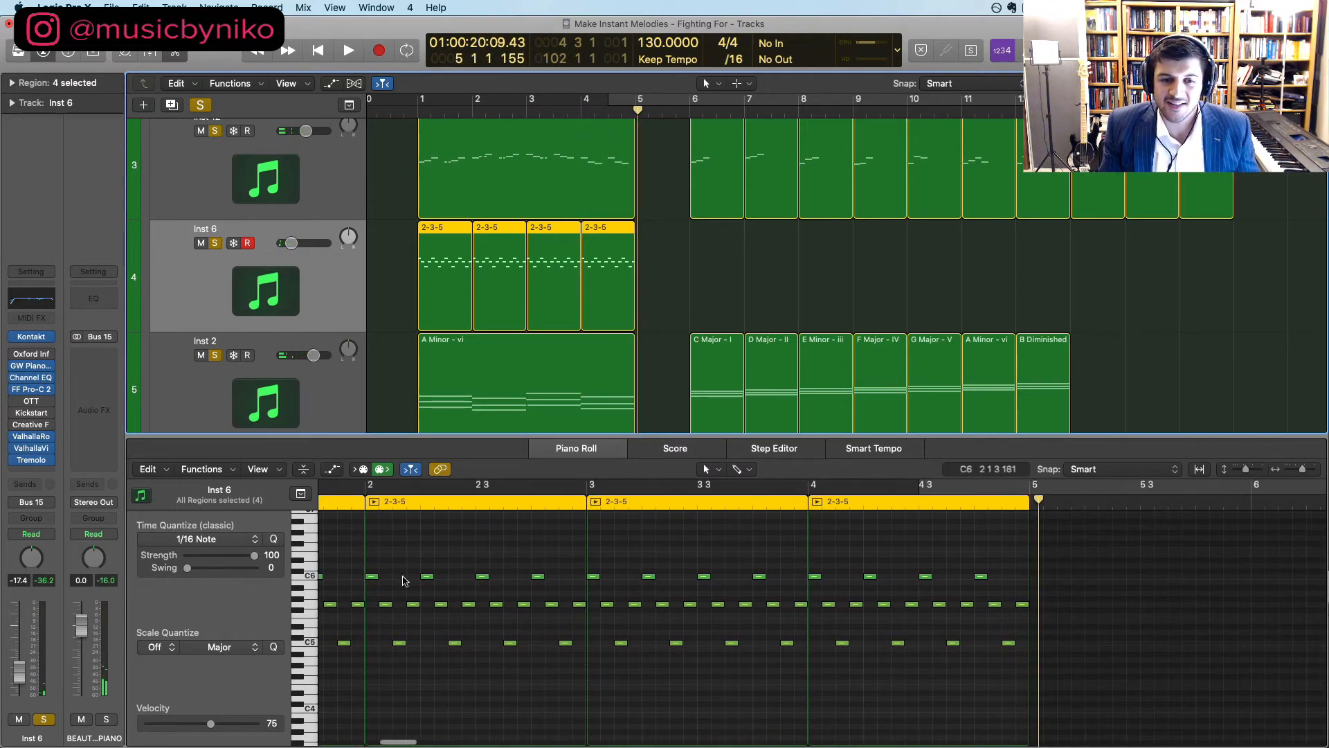
{"action": "scroll", "coordinate": [403, 575], "scroll_direction": "left", "scroll_amount": 1}
{"action": "scroll", "coordinate": [468, 552], "scroll_direction": "left", "scroll_amount": 4}
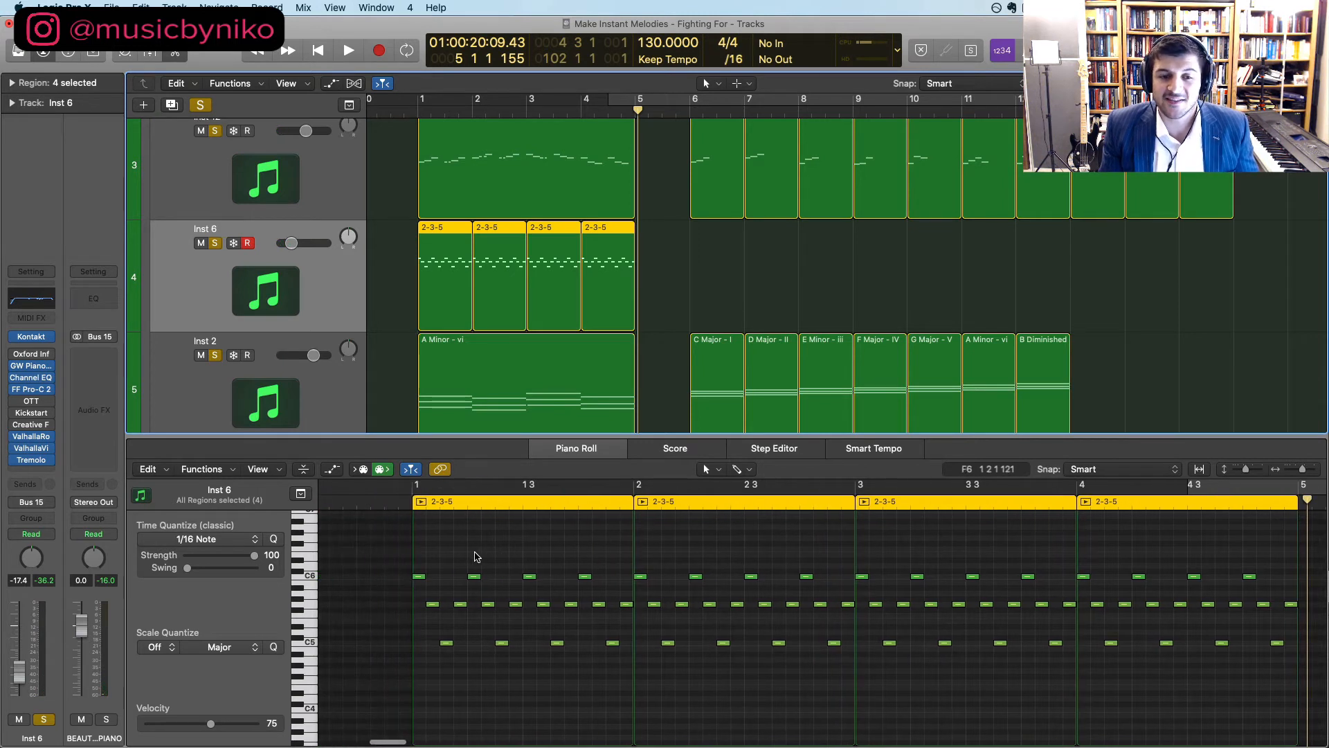
{"action": "left_click", "coordinate": [476, 576]}
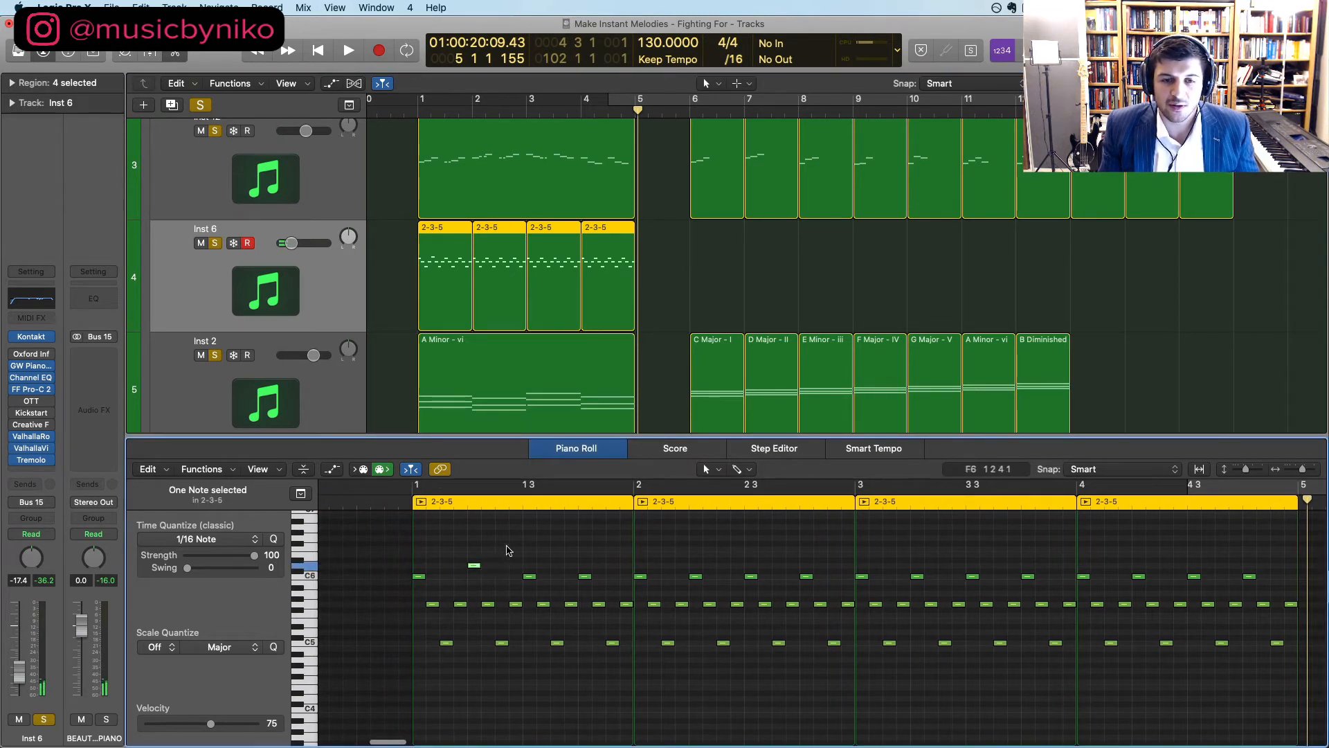
{"action": "left_click_drag", "start_coordinate": [509, 550], "coordinate": [540, 588]}
{"action": "key", "text": "alt+Up"}
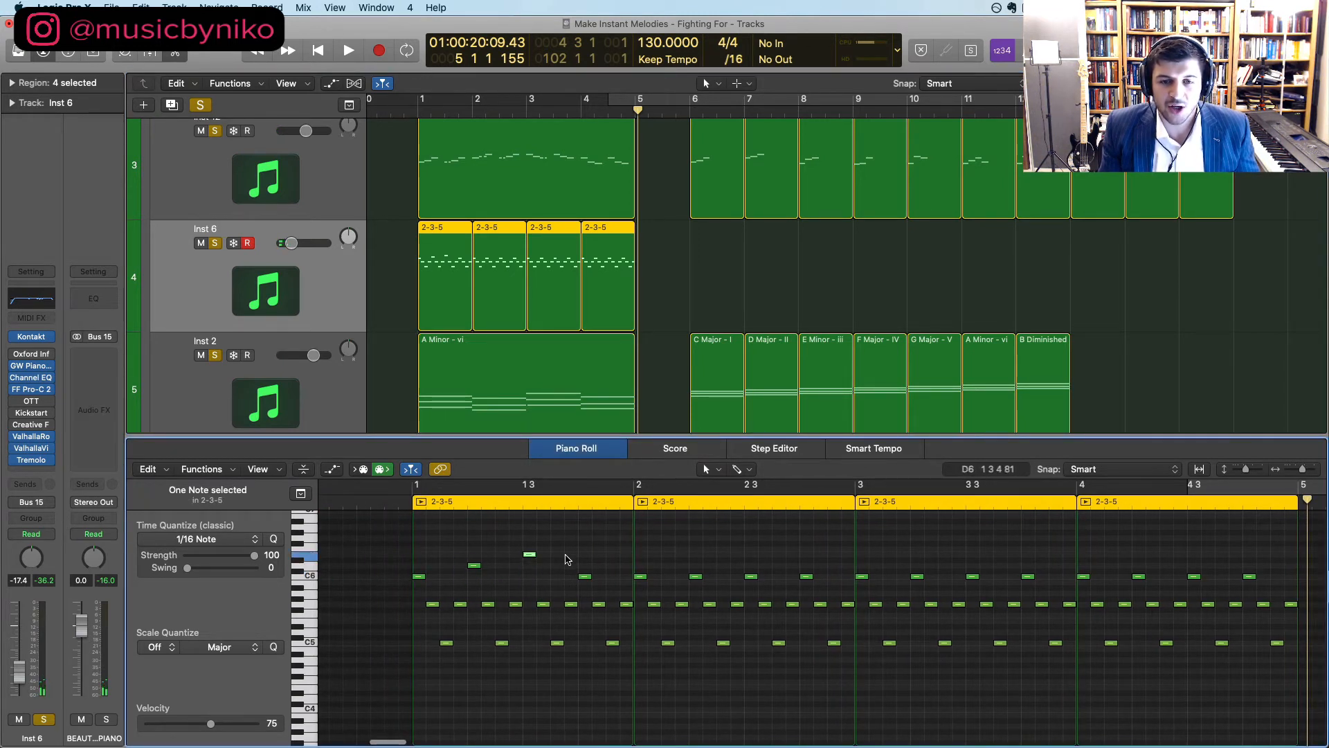
{"action": "left_click", "coordinate": [585, 576]}
{"action": "key", "text": "alt+Up"}
{"action": "key", "text": "alt+Up"}
In bar 2 of the arpeggio, lower the first top note to B5 and raise the second to D6 and fourth to E6
{"action": "left_click", "coordinate": [641, 577]}
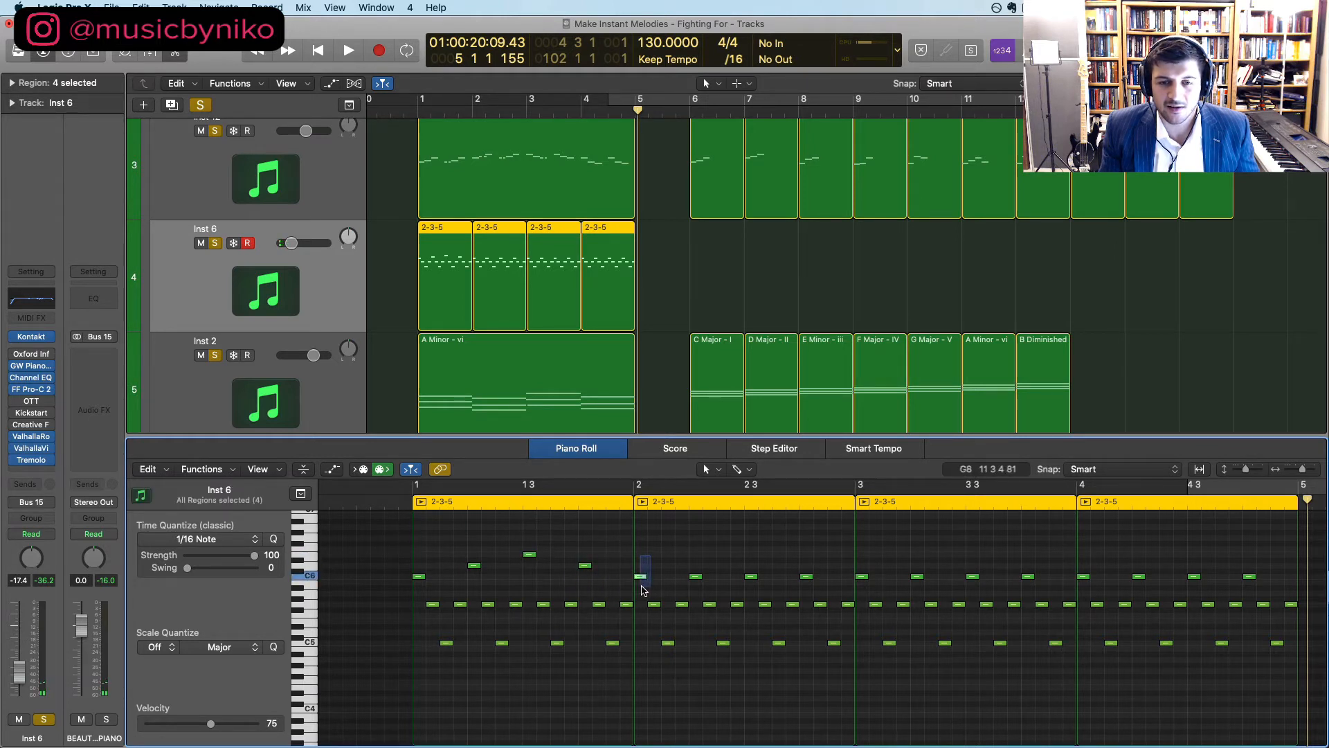
{"action": "key", "text": "alt+Down"}
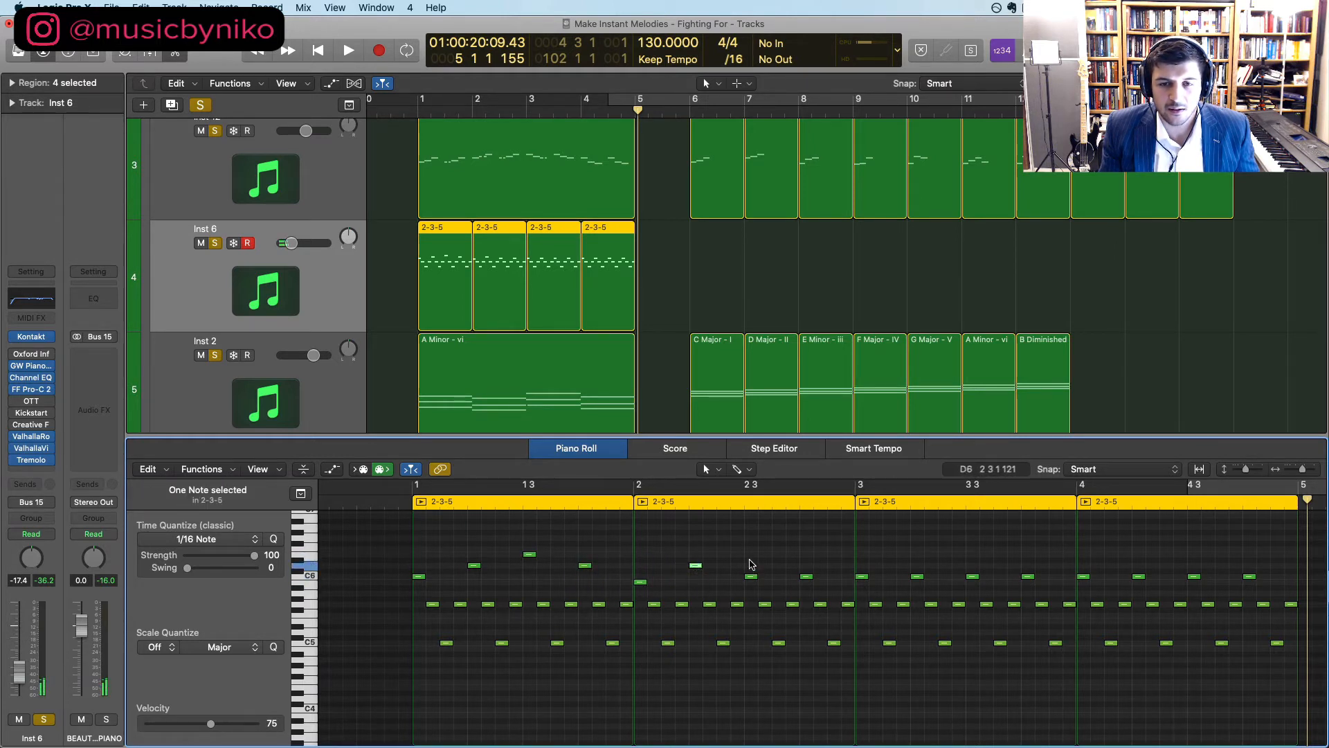
{"action": "left_click", "coordinate": [806, 576]}
{"action": "key", "text": "alt+Up"}
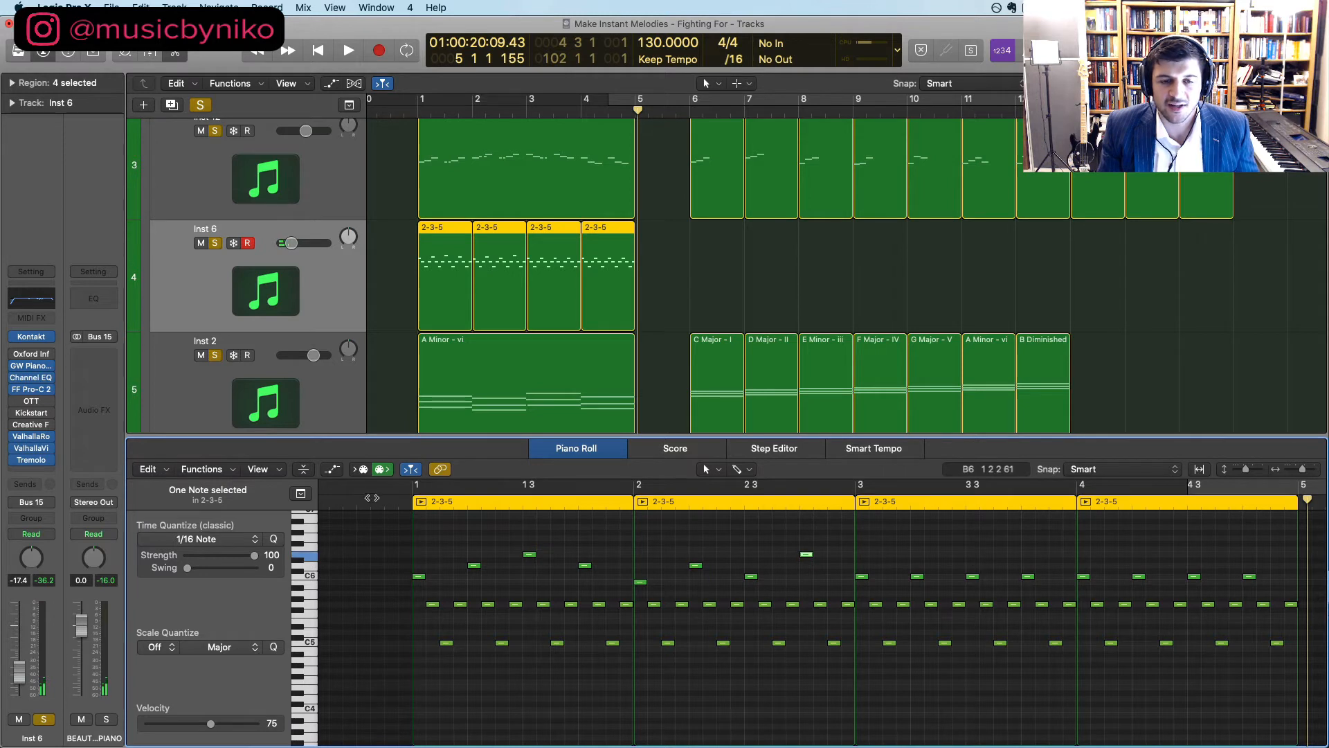
Play the edited arpeggio from bar 1 into bar 3
{"action": "left_click", "coordinate": [413, 493]}
{"action": "key", "text": "space"}
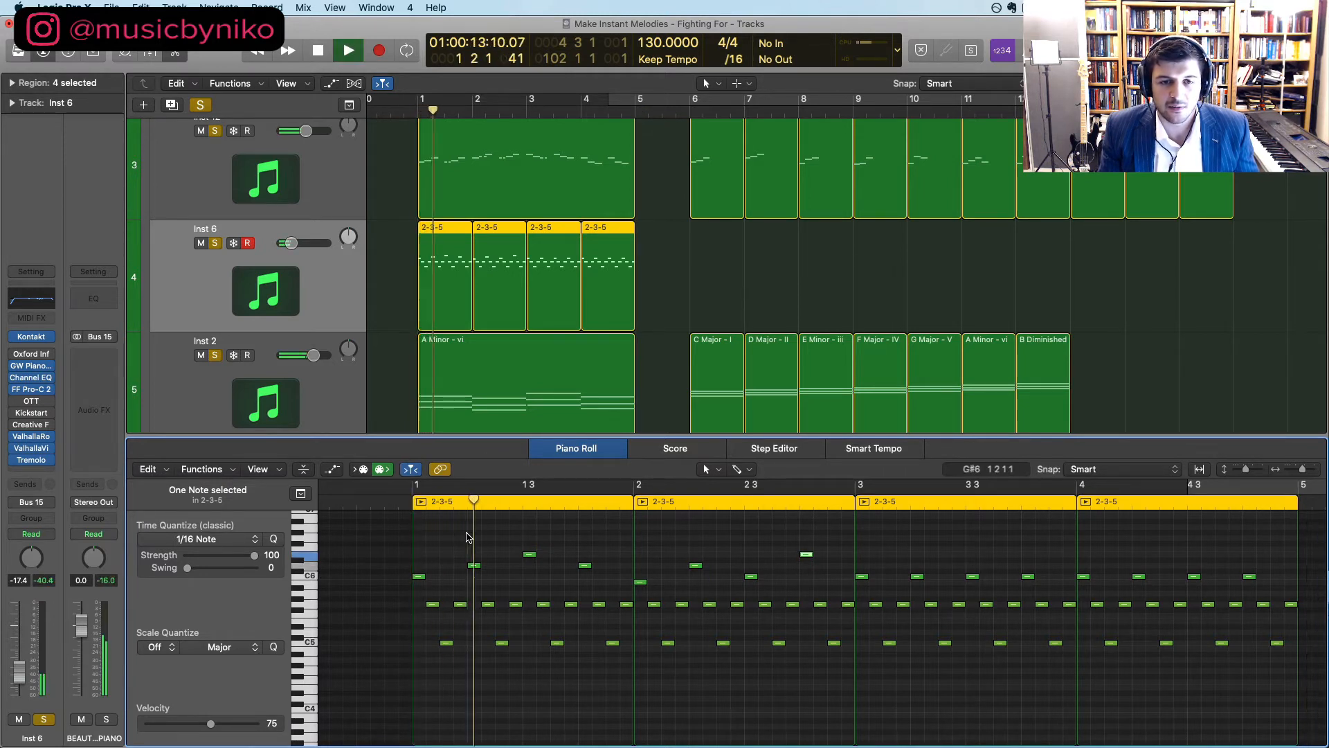
{"action": "scroll", "coordinate": [512, 547], "scroll_direction": "right", "scroll_amount": 5}
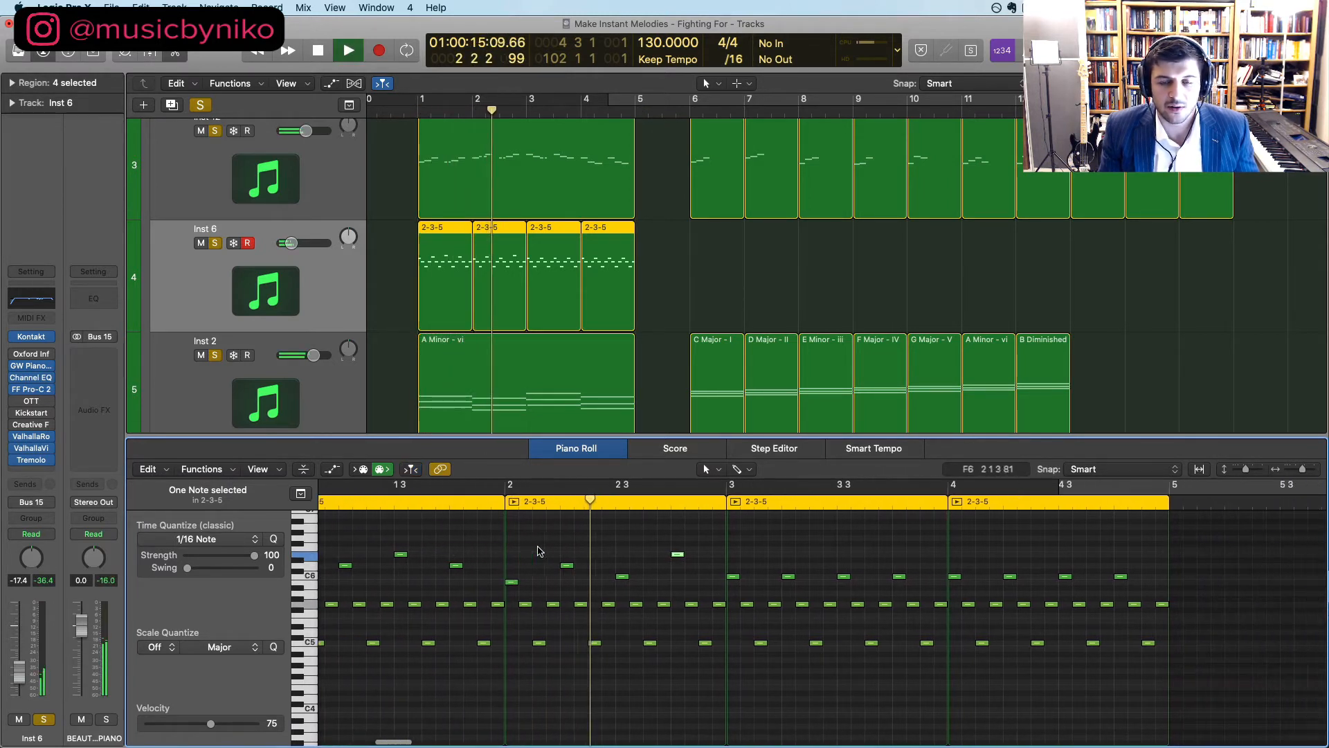
{"action": "key", "text": "space"}
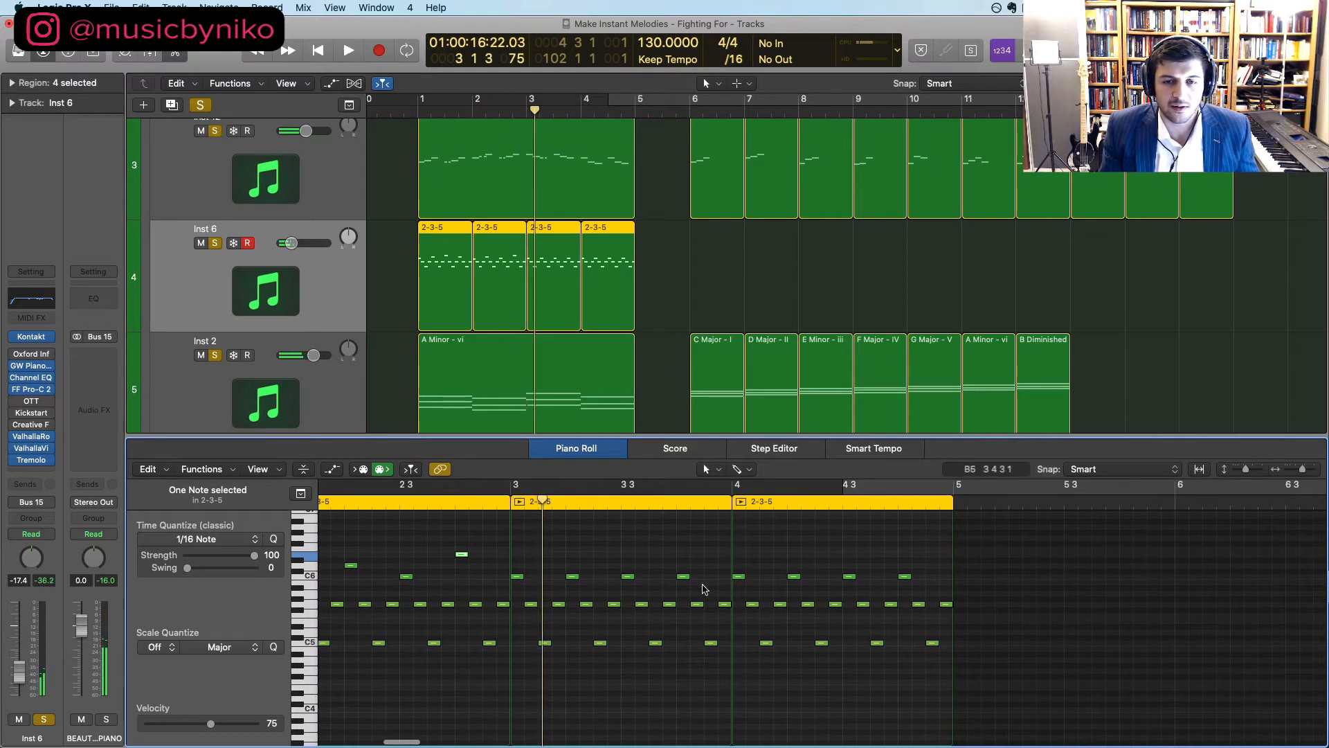
Raise the four top C6 notes in bar 3 of the arpeggio by an octave and play from bar 3
{"action": "left_click_drag", "start_coordinate": [704, 588], "coordinate": [506, 547]}
{"action": "key", "text": "shift+alt+Up"}
{"action": "left_click", "coordinate": [510, 502]}
{"action": "key", "text": "space"}
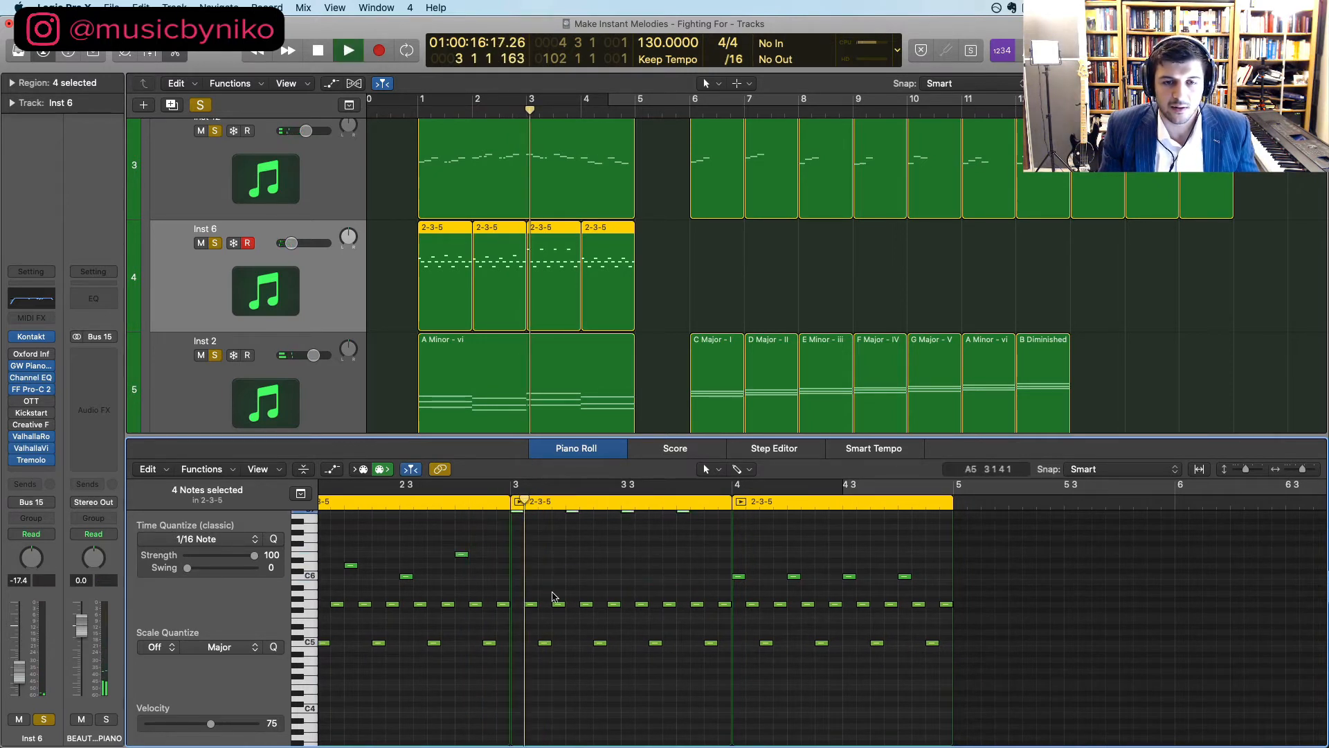
Raise the four top C6 notes in bar 4 by an octave during playback, and stop after listening
{"action": "scroll", "coordinate": [553, 588], "scroll_direction": "up", "scroll_amount": 2}
{"action": "scroll", "coordinate": [692, 623], "scroll_direction": "right", "scroll_amount": 2}
{"action": "left_click_drag", "start_coordinate": [878, 618], "coordinate": [651, 566]}
{"action": "key", "text": "shift+alt+Up"}
{"action": "key", "text": "space"}
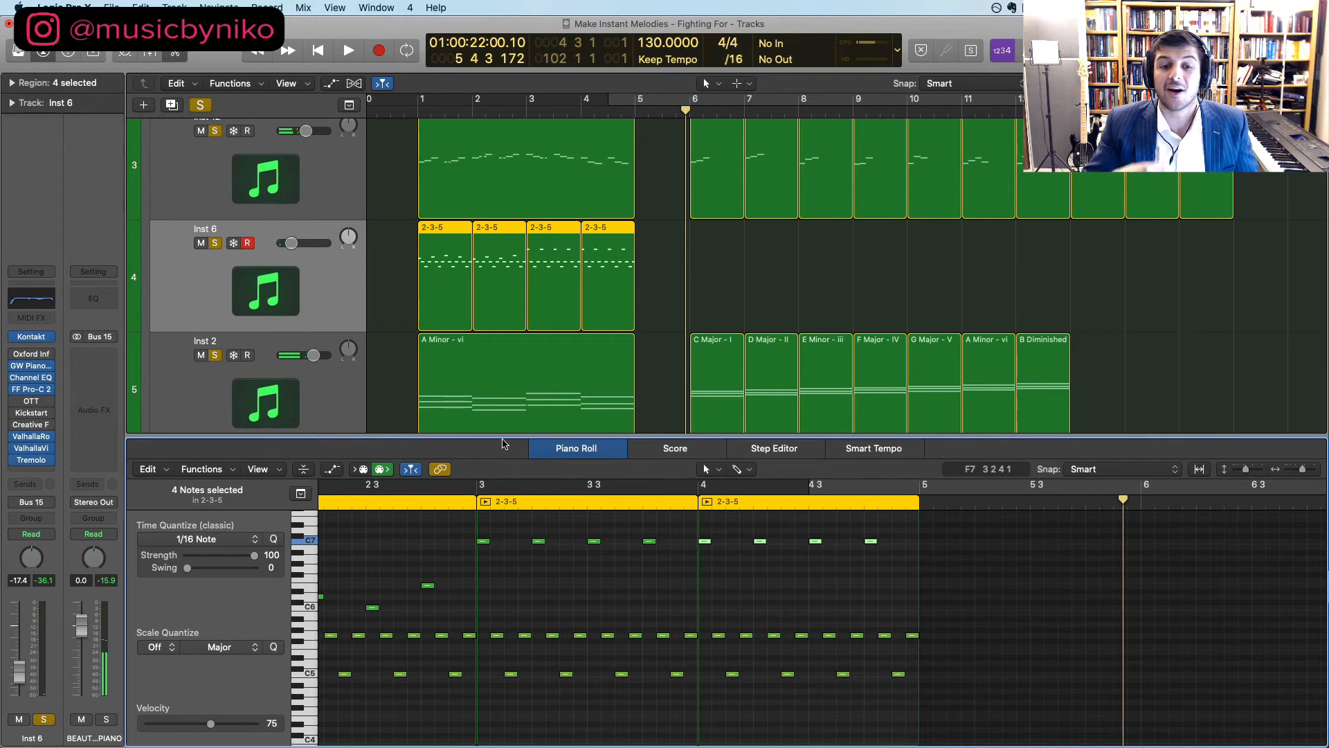
Open the four-bar Inst 12 melody region, shorten the C4 note on beat 2 of bar 4 and split it into three notes
{"action": "scroll", "coordinate": [759, 310], "scroll_direction": "up", "scroll_amount": 3}
{"action": "scroll", "coordinate": [758, 308], "scroll_direction": "down", "scroll_amount": 2}
{"action": "key", "text": "super+Up"}
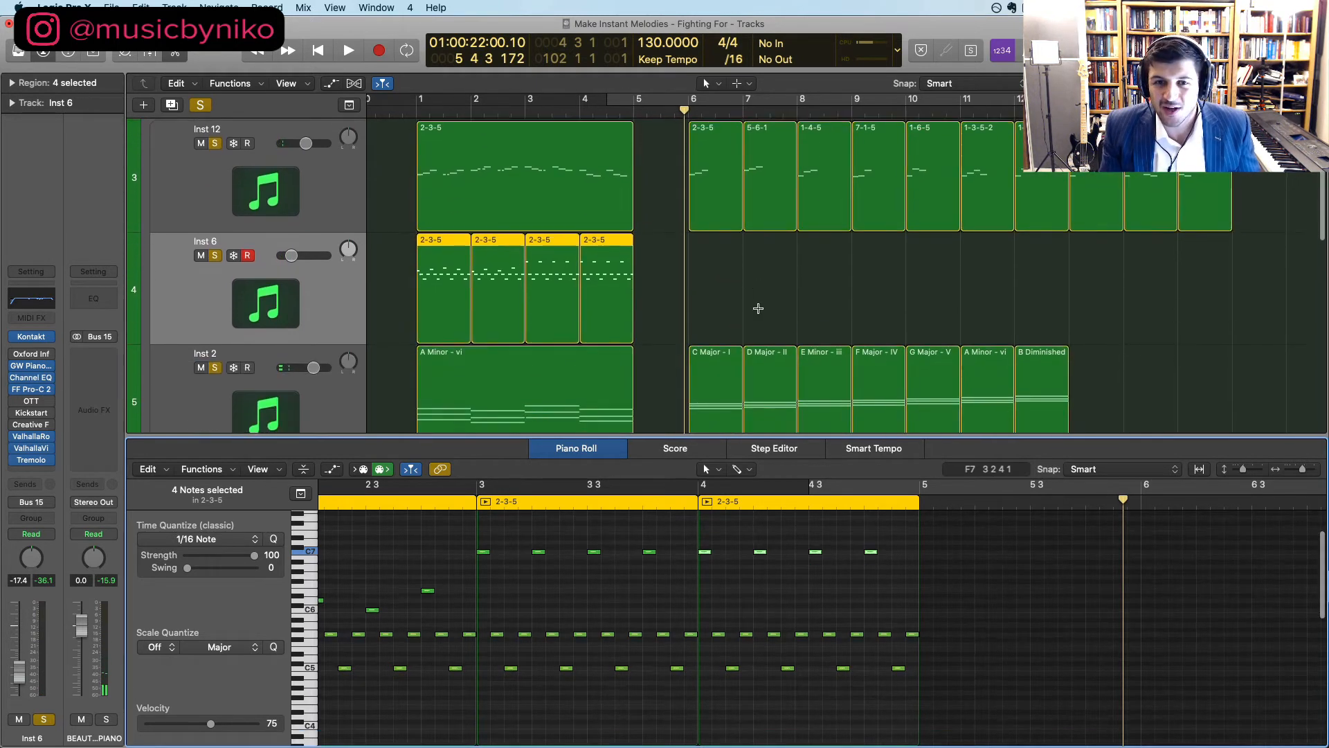
{"action": "left_click", "coordinate": [478, 160]}
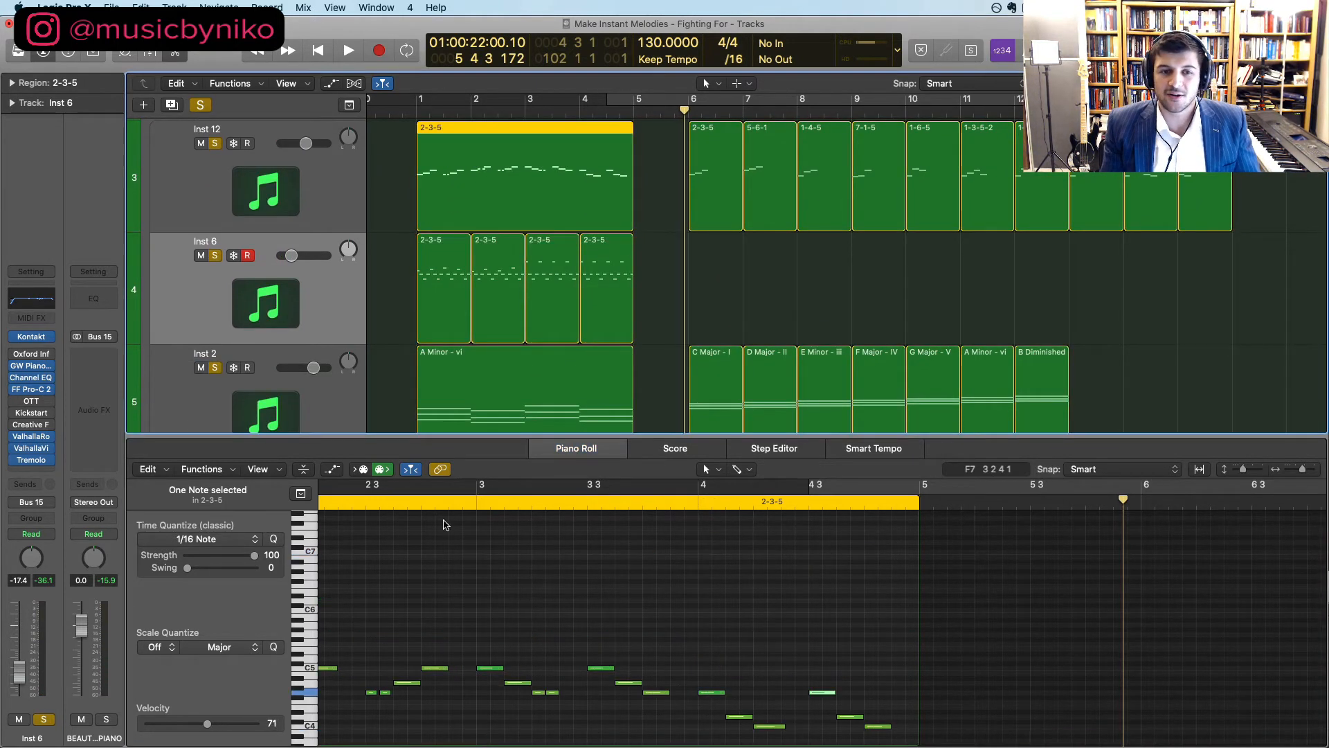
{"action": "scroll", "coordinate": [454, 615], "scroll_direction": "down", "scroll_amount": 3}
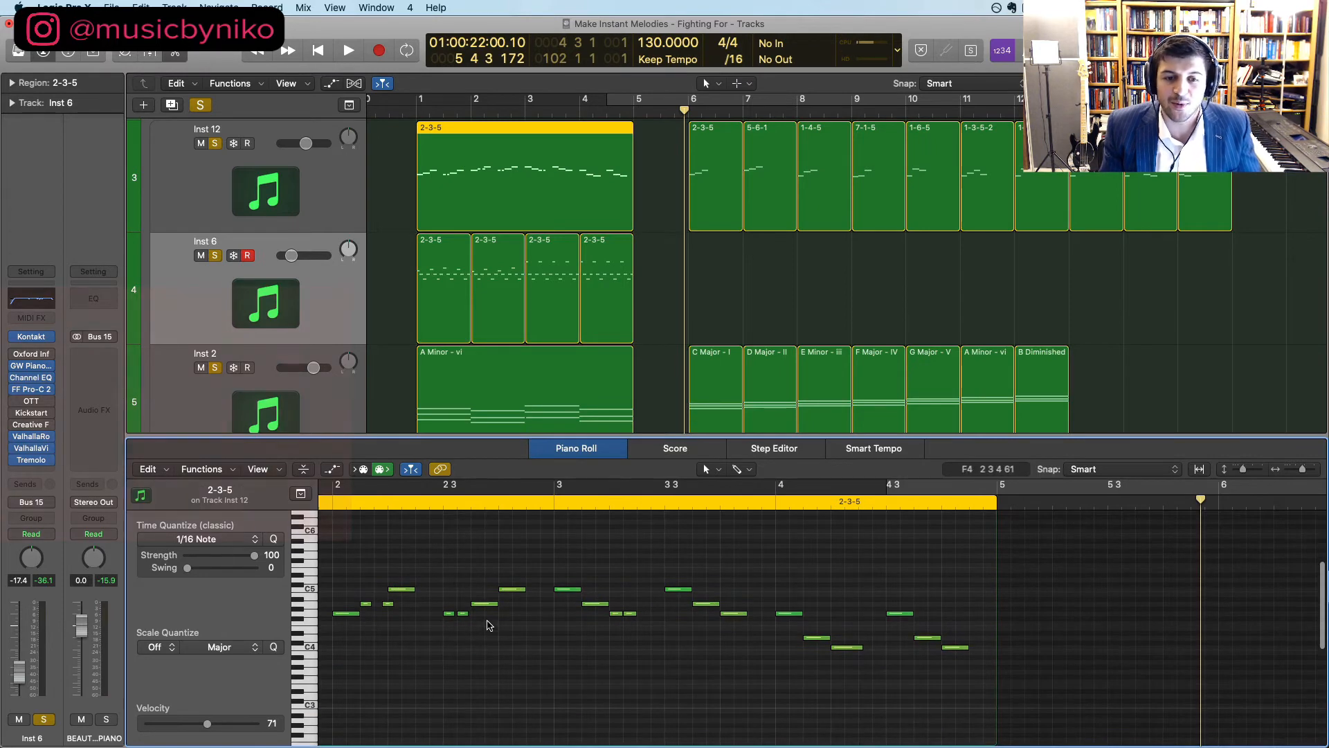
{"action": "key", "text": "super+Right"}
{"action": "key", "text": "super+Right"}
{"action": "key", "text": "super+Right"}
{"action": "scroll", "coordinate": [476, 580], "scroll_direction": "left", "scroll_amount": 8}
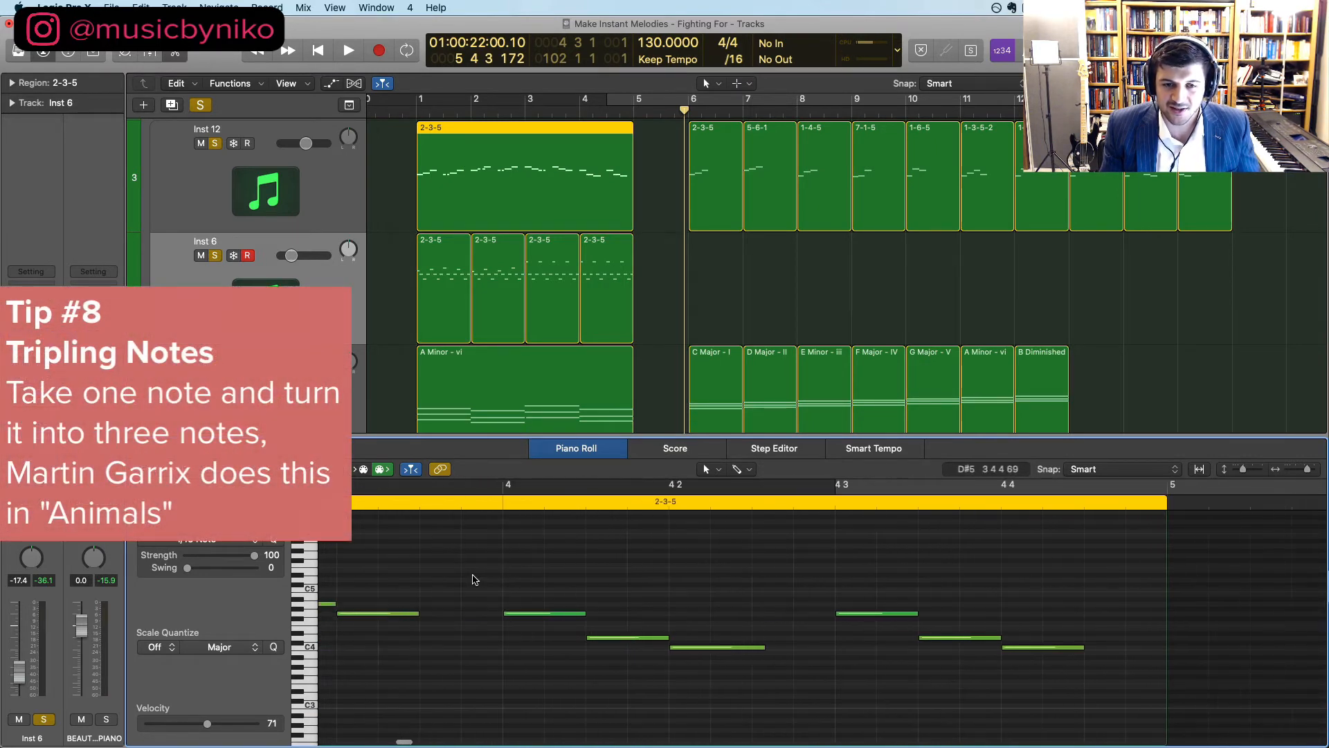
{"action": "scroll", "coordinate": [806, 706], "scroll_direction": "left", "scroll_amount": 2}
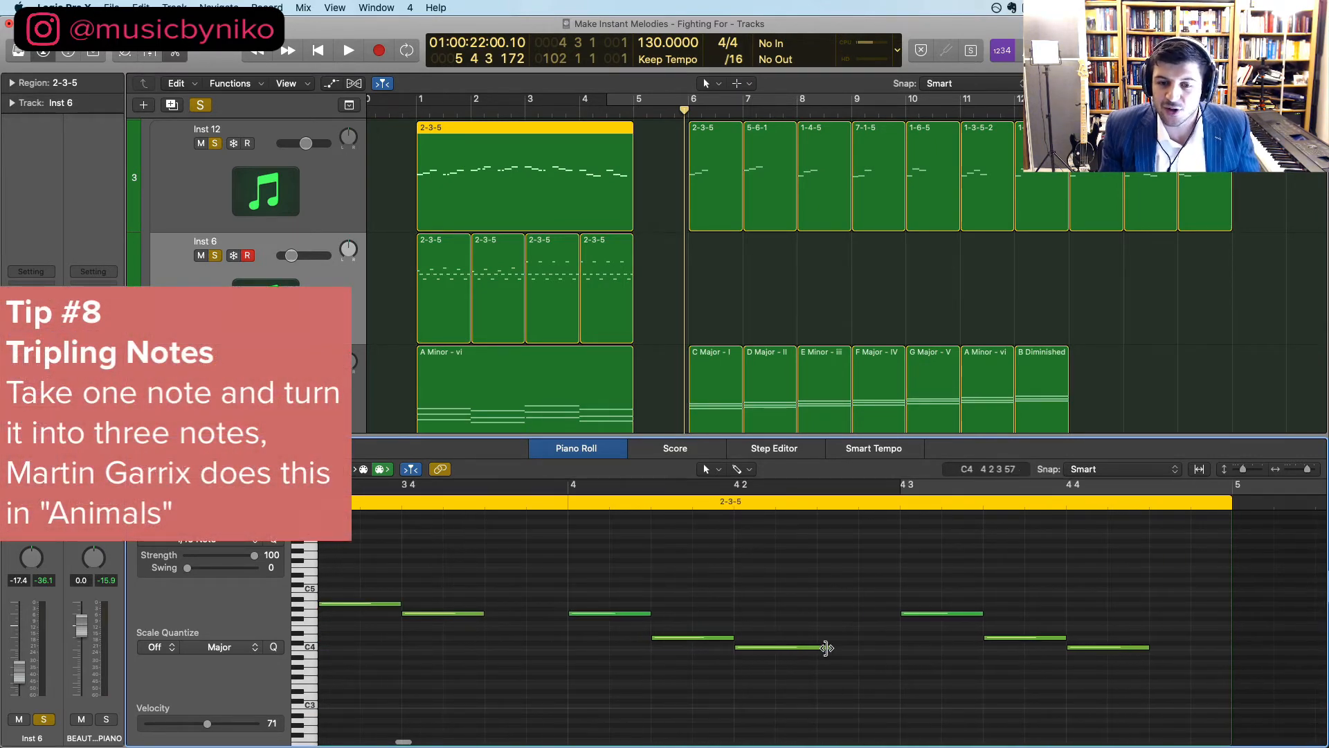
{"action": "mouse_move", "coordinate": [827, 647]}
{"action": "left_mouse_down"}
{"action": "mouse_move", "coordinate": [745, 647]}
{"action": "mouse_move", "coordinate": [817, 647]}
{"action": "left_mouse_up"}
Play the melody from bar 4 and shorten the three split C4 notes to leave gaps between them
{"action": "left_click", "coordinate": [569, 499]}
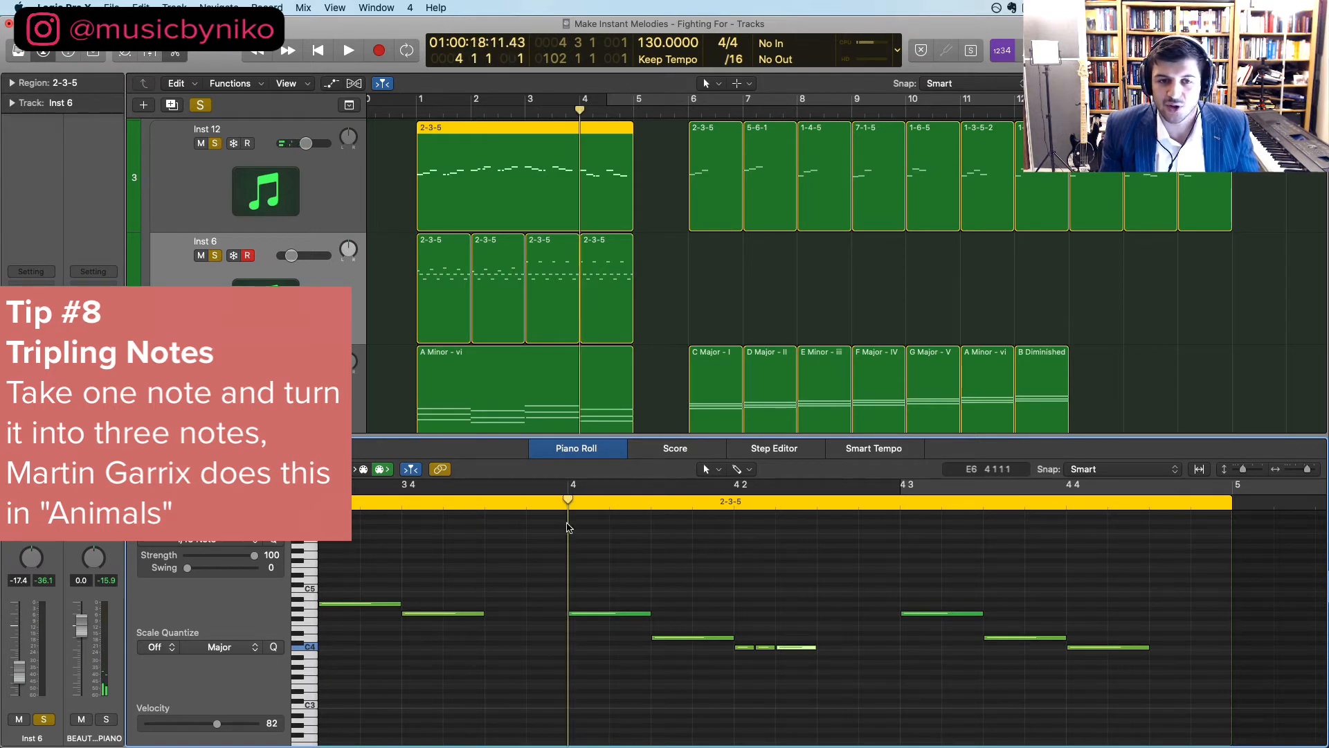
{"action": "scroll", "coordinate": [603, 680], "scroll_direction": "down", "scroll_amount": 2}
{"action": "key", "text": "space"}
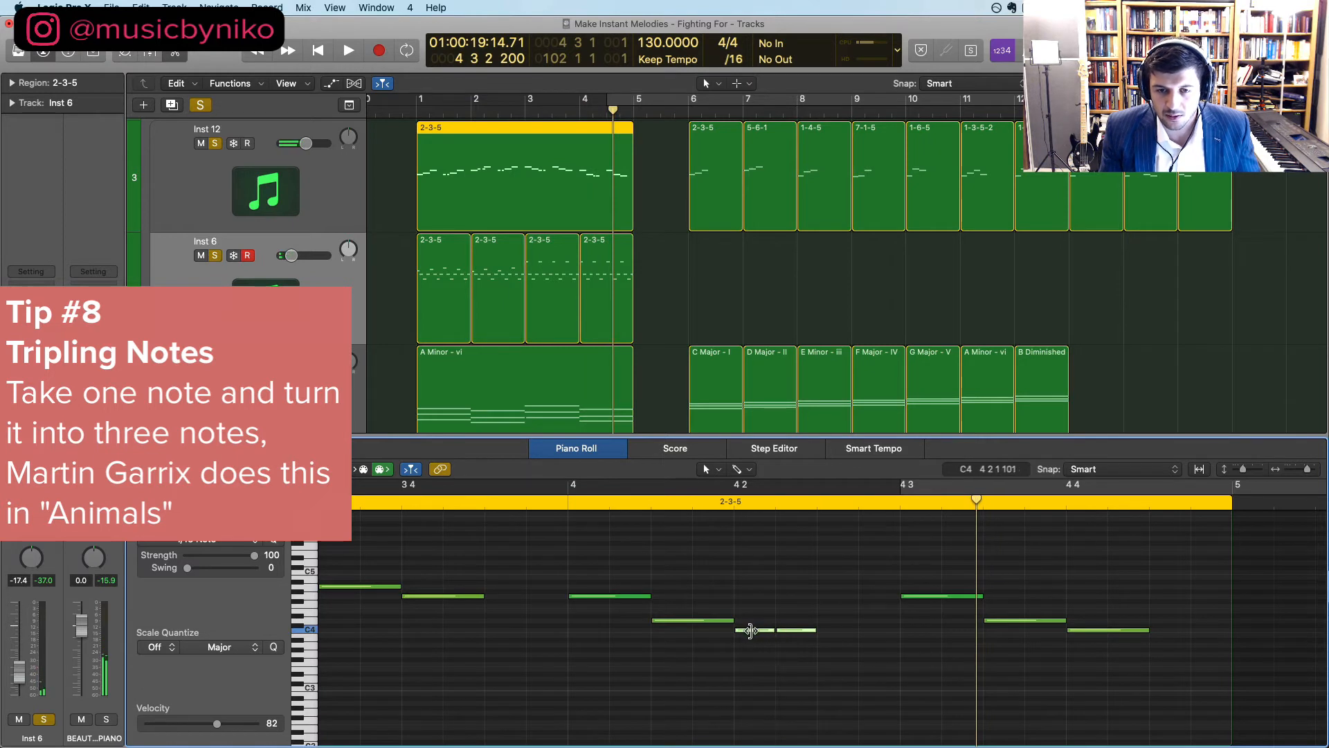
{"action": "left_click_drag", "start_coordinate": [752, 631], "coordinate": [744, 630]}
Set the Inst 12 track's volume to -3.2 dB and play back the tripled notes in bar 4
{"action": "left_click", "coordinate": [562, 493]}
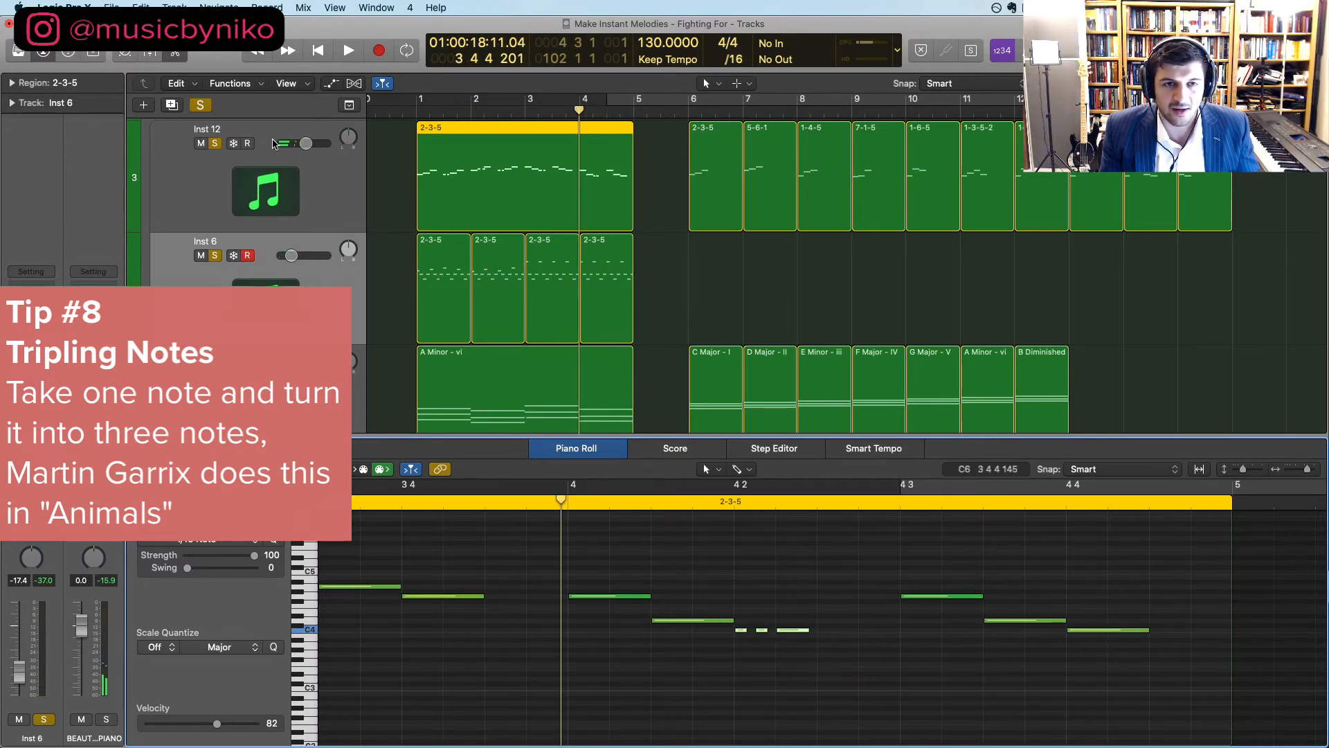
{"action": "left_click", "coordinate": [307, 145]}
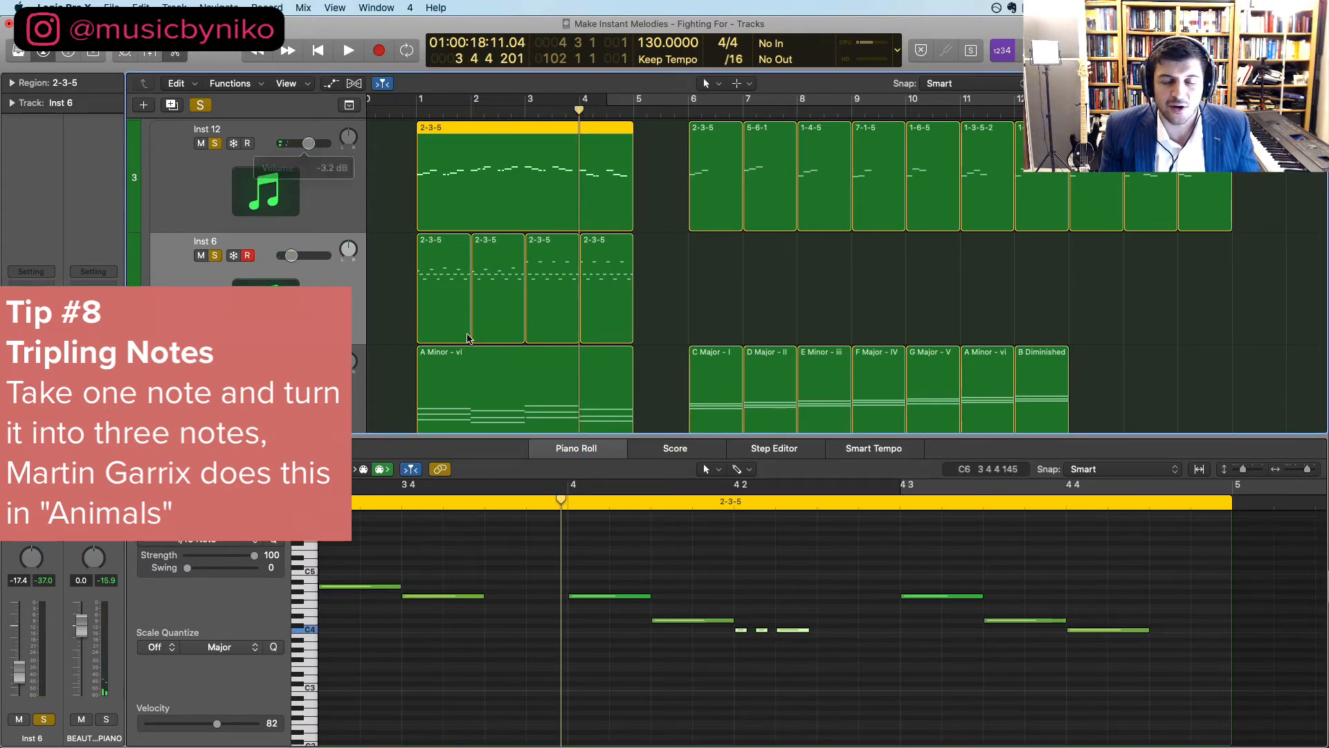
{"action": "left_click", "coordinate": [580, 113]}
{"action": "key", "text": "super+Up"}
{"action": "left_click", "coordinate": [547, 629]}
{"action": "key", "text": "super+Up"}
{"action": "key", "text": "super+Left"}
{"action": "key", "text": "super+Left"}
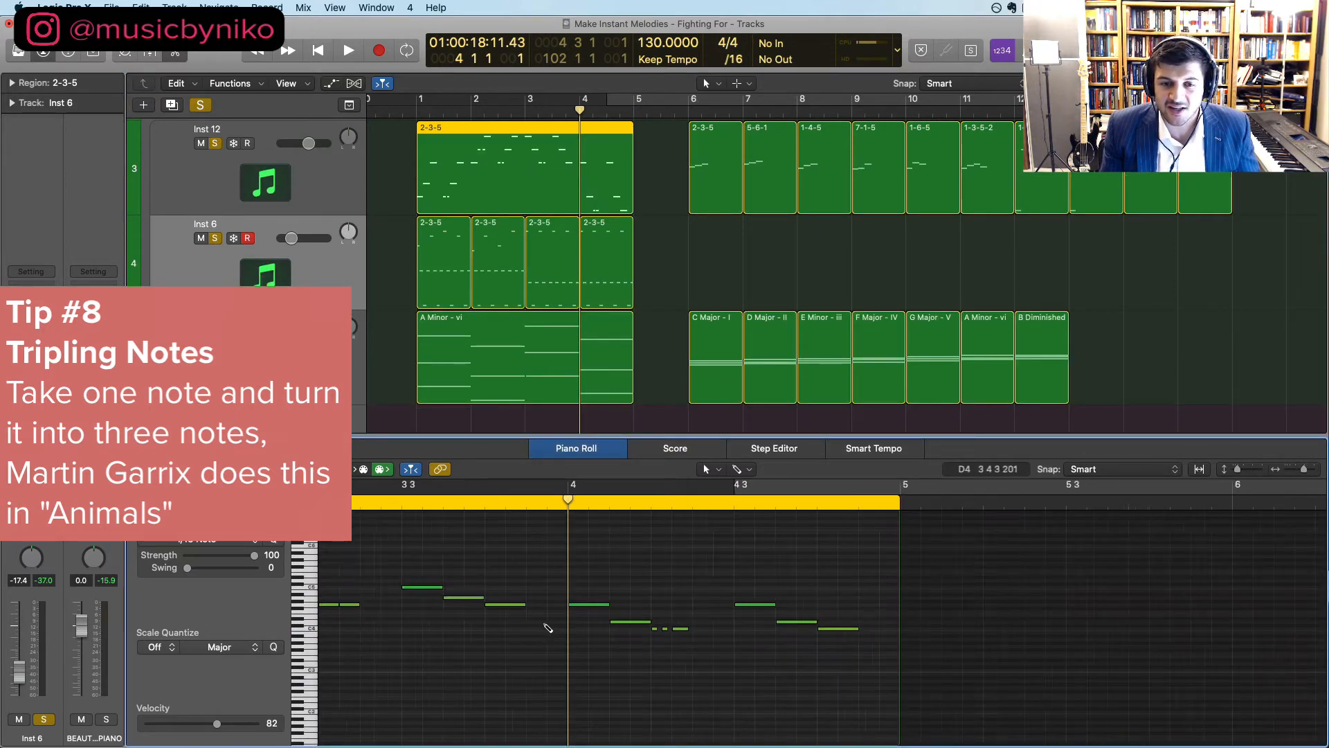
{"action": "key", "text": "super+Left"}
{"action": "key", "text": "space"}
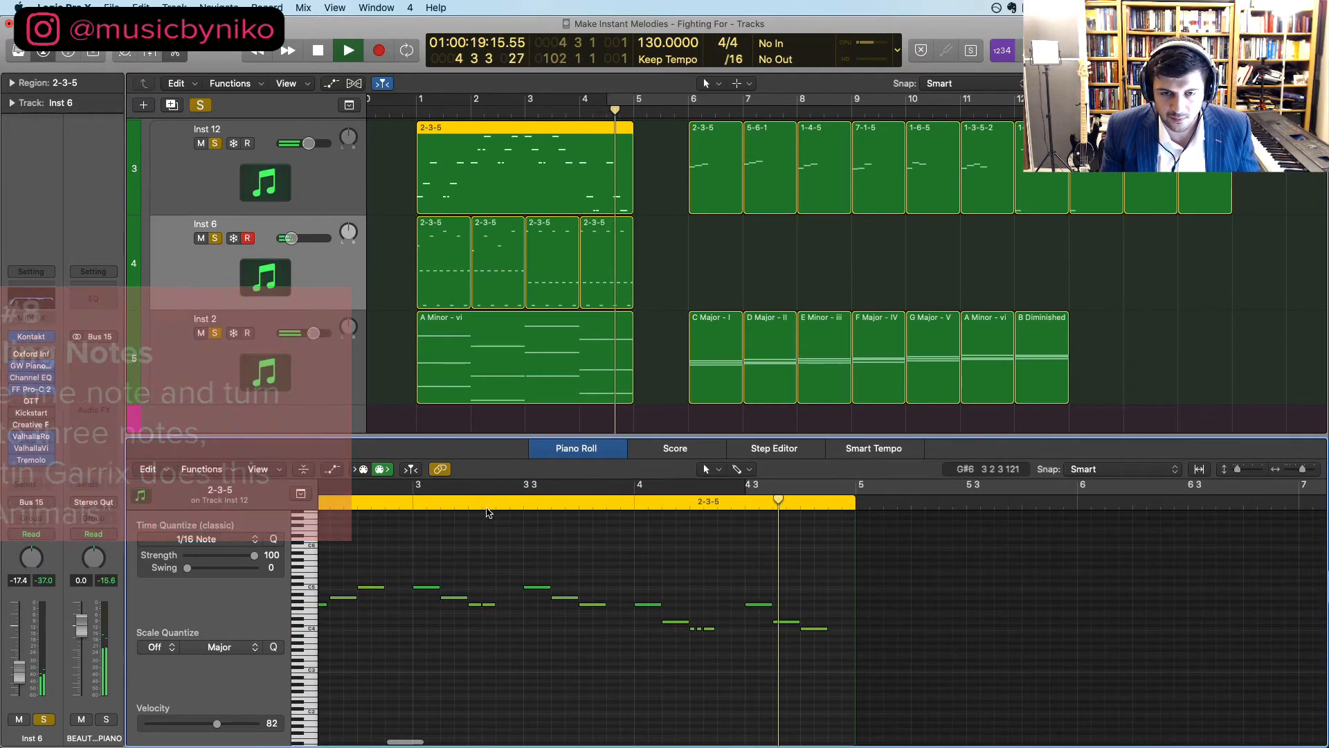
{"action": "key", "text": "space"}
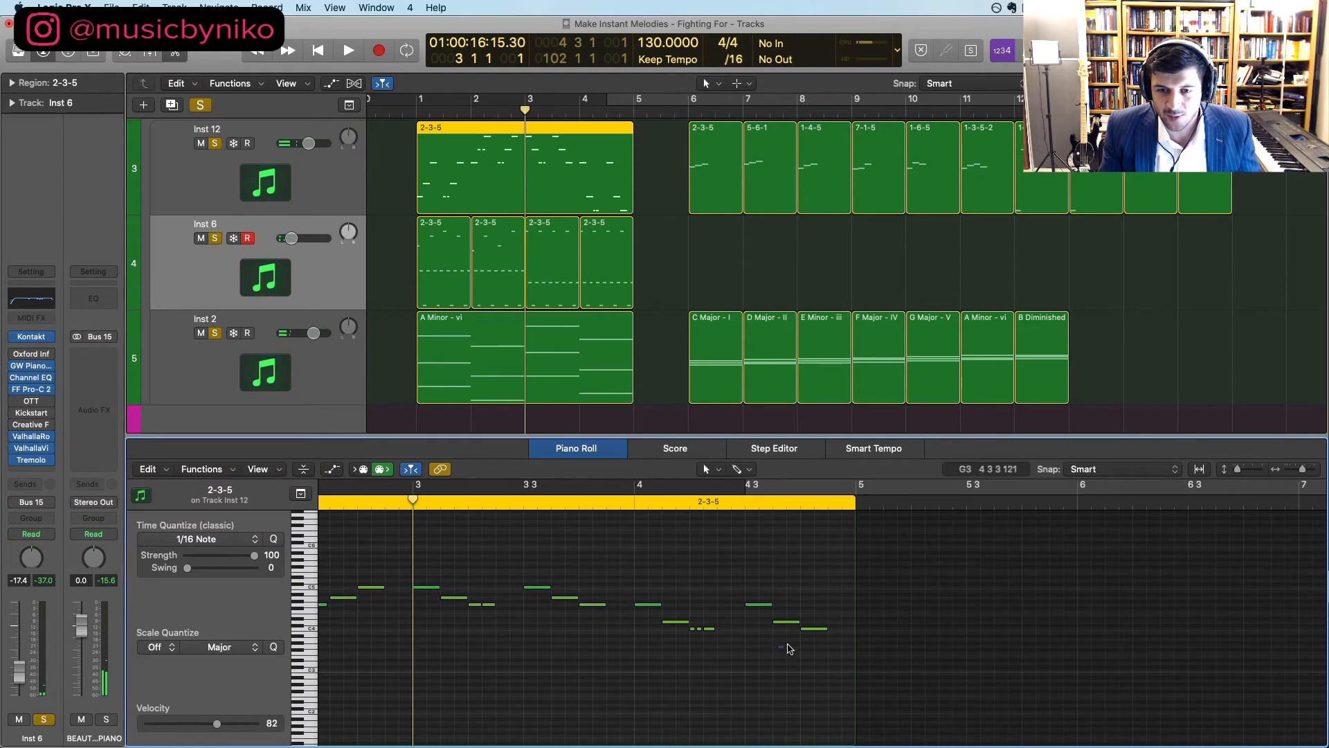
Replace the last C4 note in bar 4 with a copy of the three short C4 notes
{"action": "key", "text": "Delete"}
{"action": "mouse_move", "coordinate": [787, 645]}
{"action": "left_mouse_down"}
{"action": "mouse_move", "coordinate": [824, 629]}
{"action": "mouse_move", "coordinate": [685, 630]}
{"action": "mouse_move", "coordinate": [806, 630]}
{"action": "left_mouse_up"}
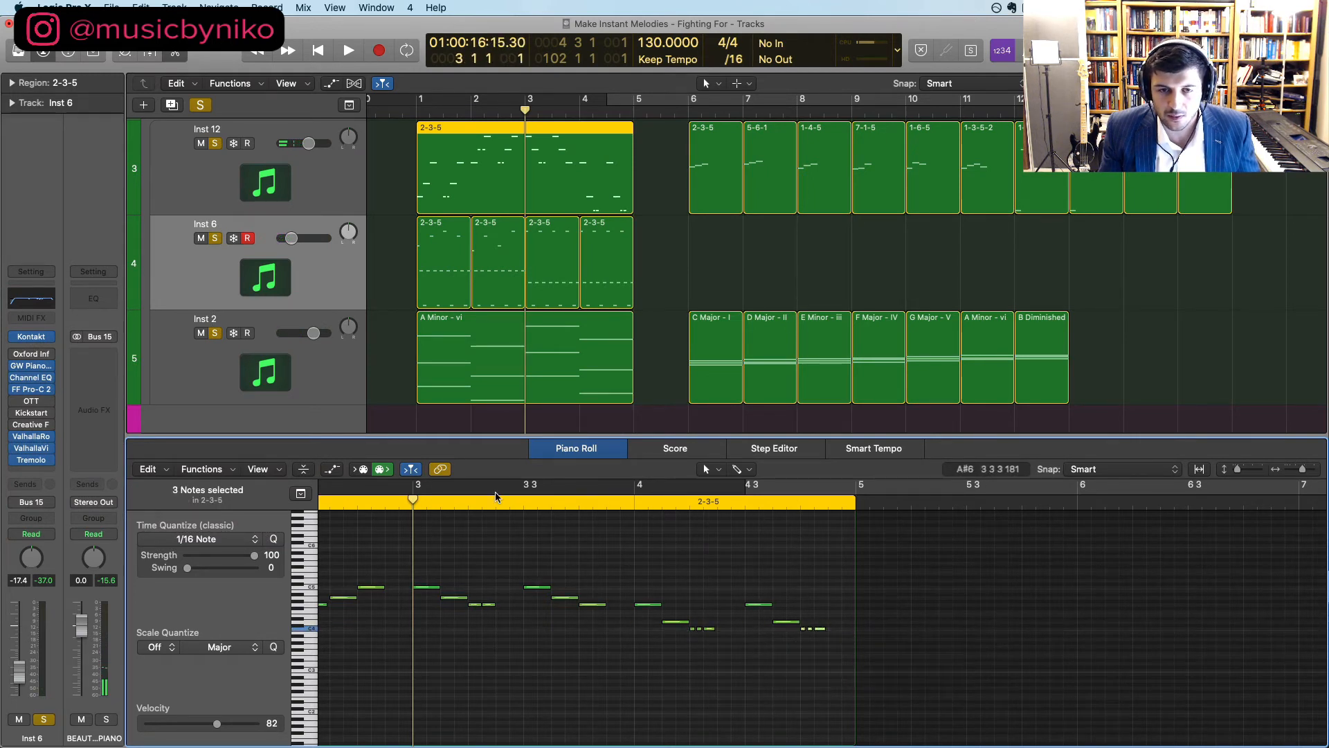
Play the melody from bar 3 through the tripled notes in bar 4
{"action": "key", "text": "space"}
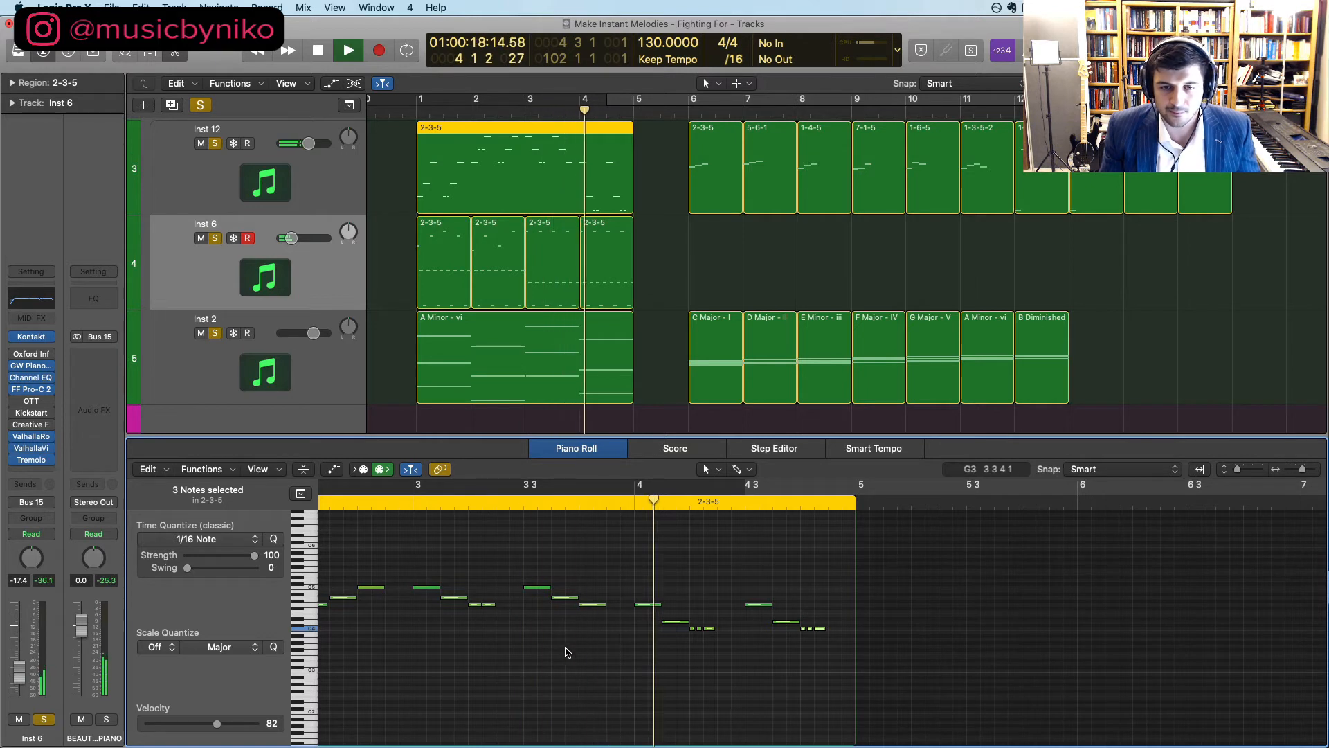
{"action": "key", "text": "space"}
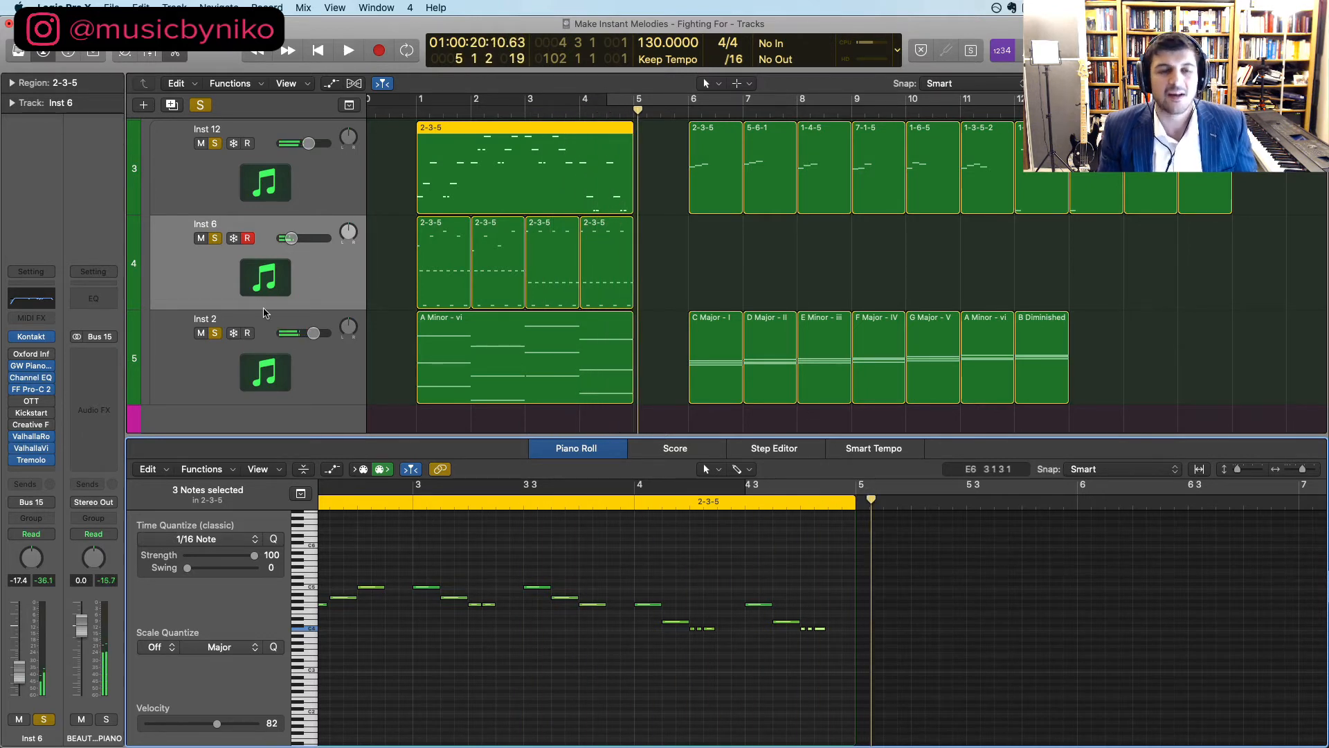
Delete the four arpeggio regions on Inst 6 and remove the empty Inst 6 track
{"action": "left_click", "coordinate": [286, 296]}
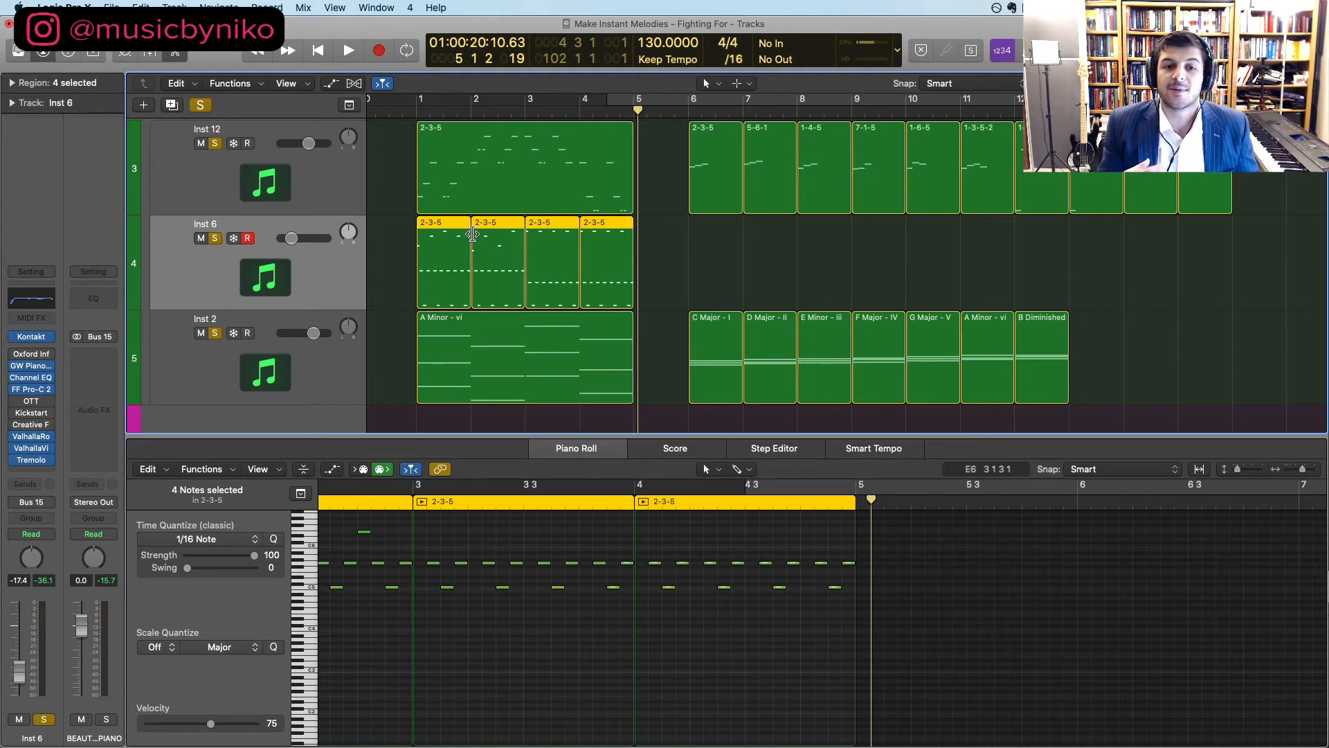
{"action": "key", "text": "Return"}
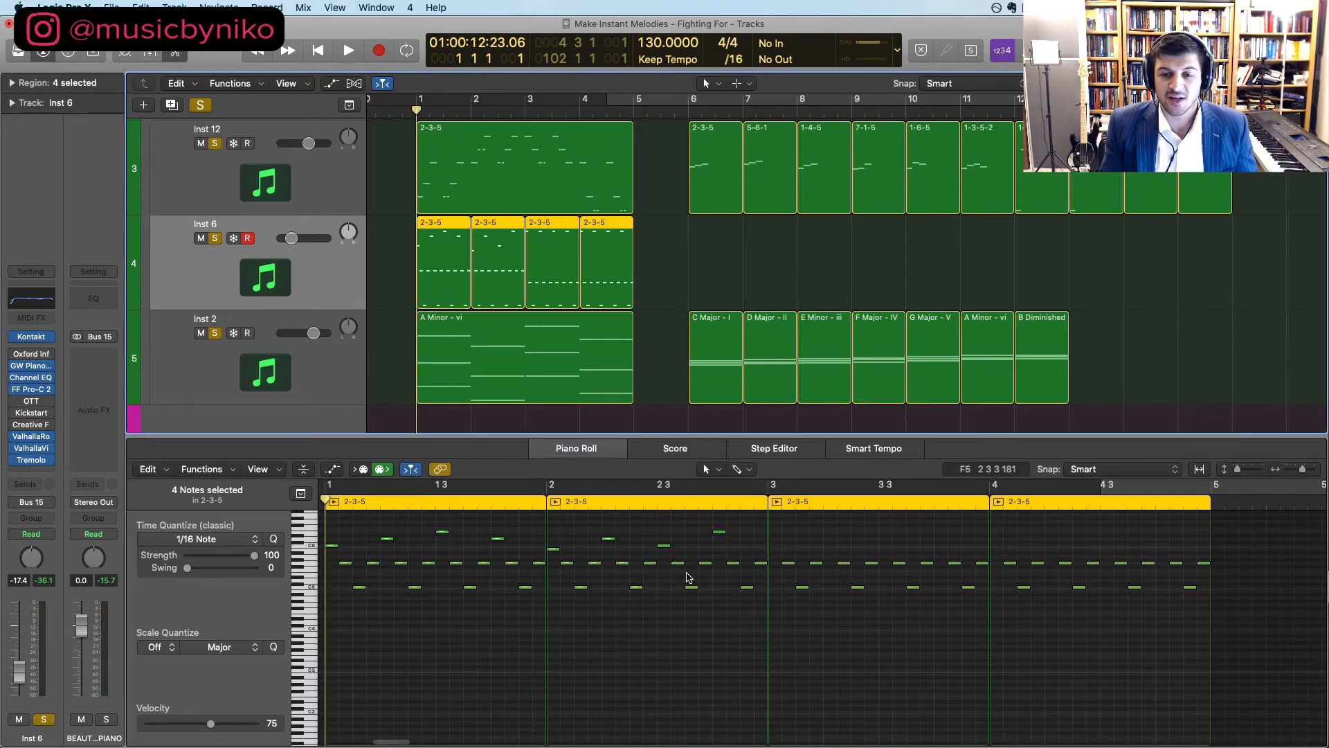
{"action": "scroll", "coordinate": [594, 633], "scroll_direction": "up", "scroll_amount": 1}
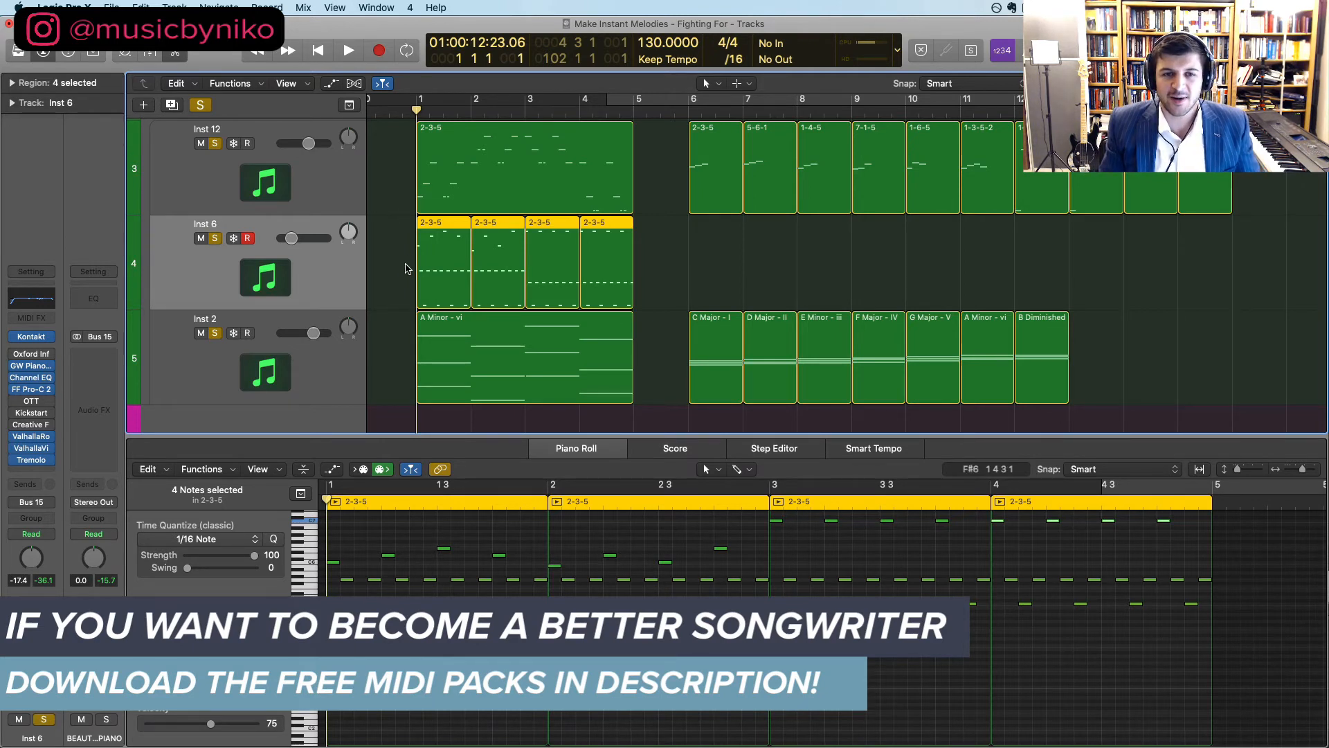
{"action": "key", "text": "Delete"}
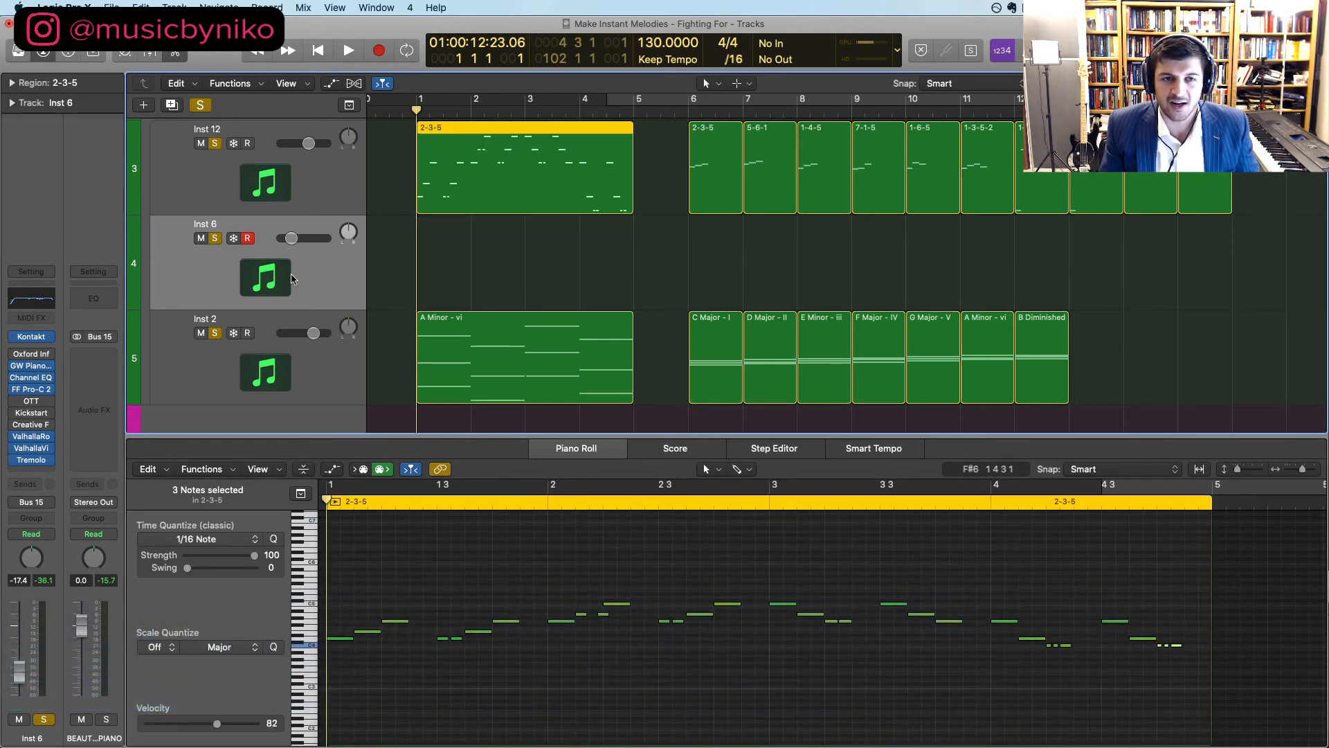
{"action": "key", "text": "super+BackSpace"}
Unsolo the Inst 2 chord track and place the playhead at 1 1 3, the end of the first melody note
{"action": "left_click", "coordinate": [463, 598]}
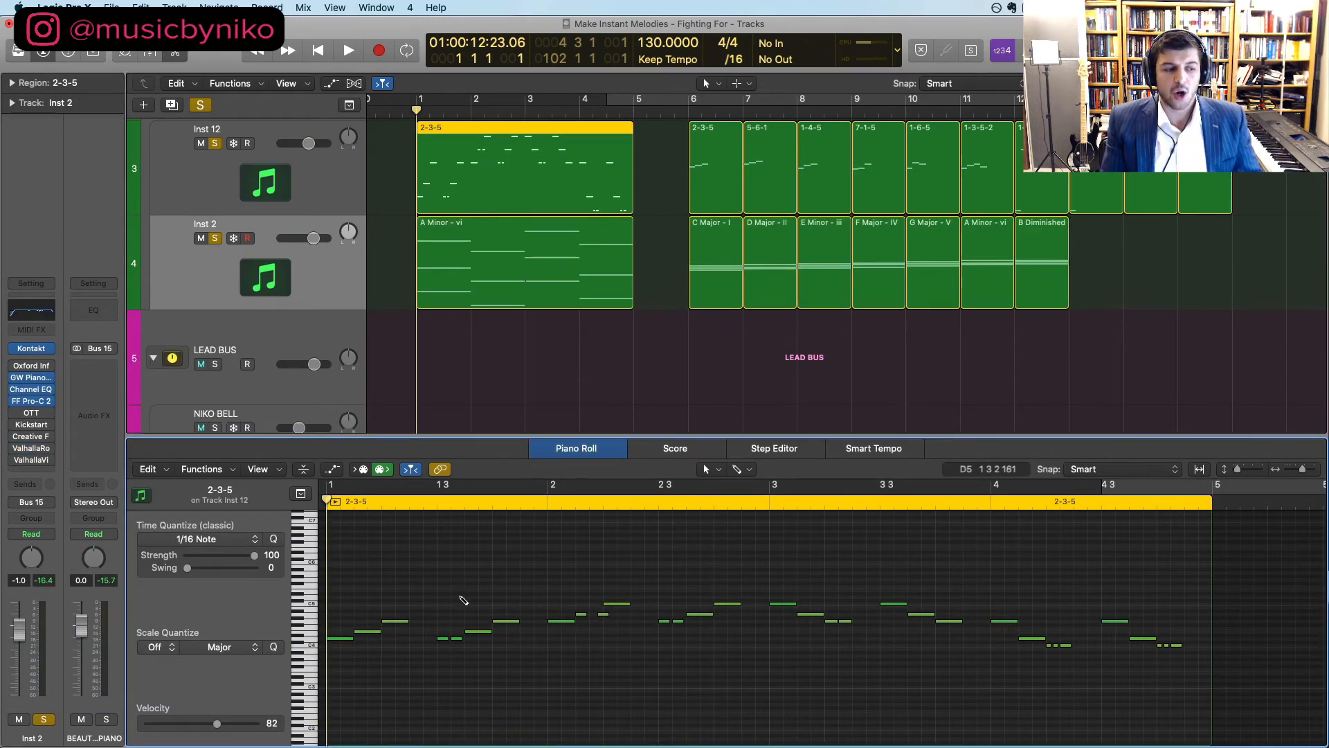
{"action": "key", "text": "super+Right"}
{"action": "key", "text": "super+Down"}
{"action": "key", "text": "super+Down"}
{"action": "key", "text": "super+Down"}
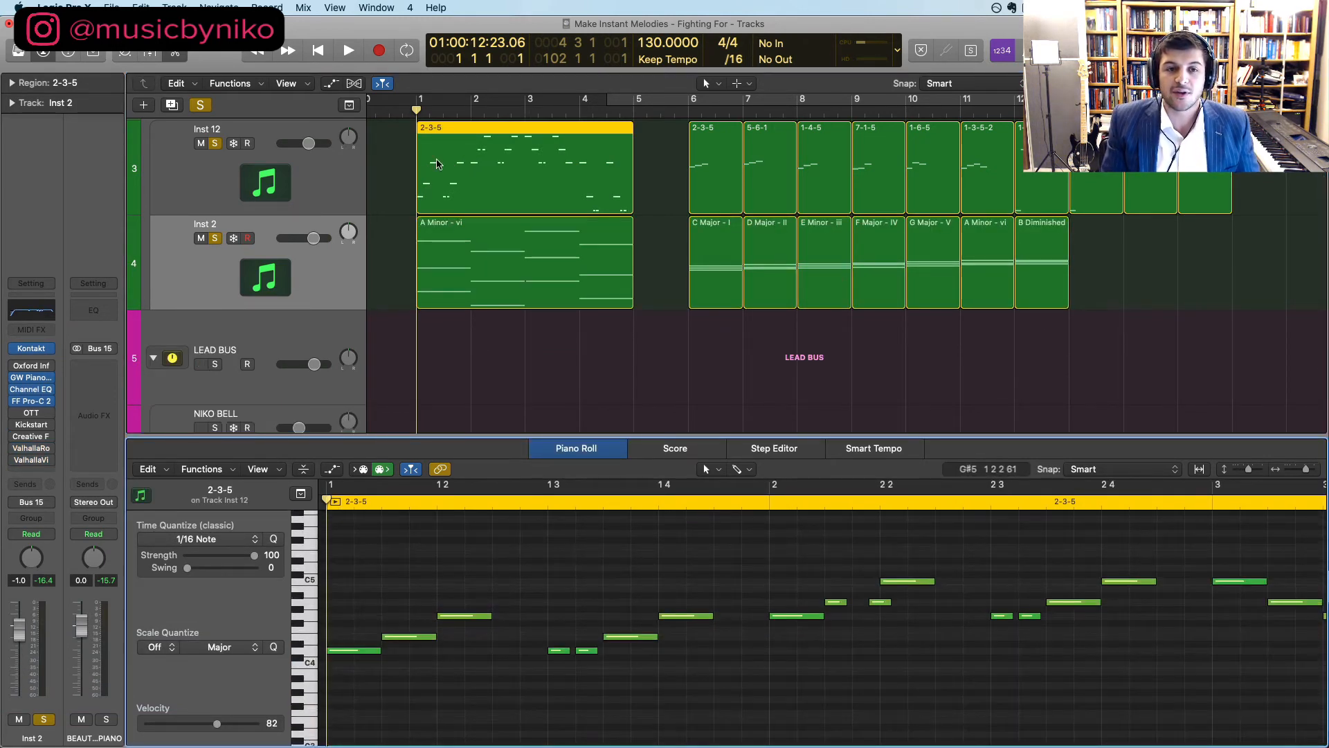
{"action": "left_click", "coordinate": [290, 171]}
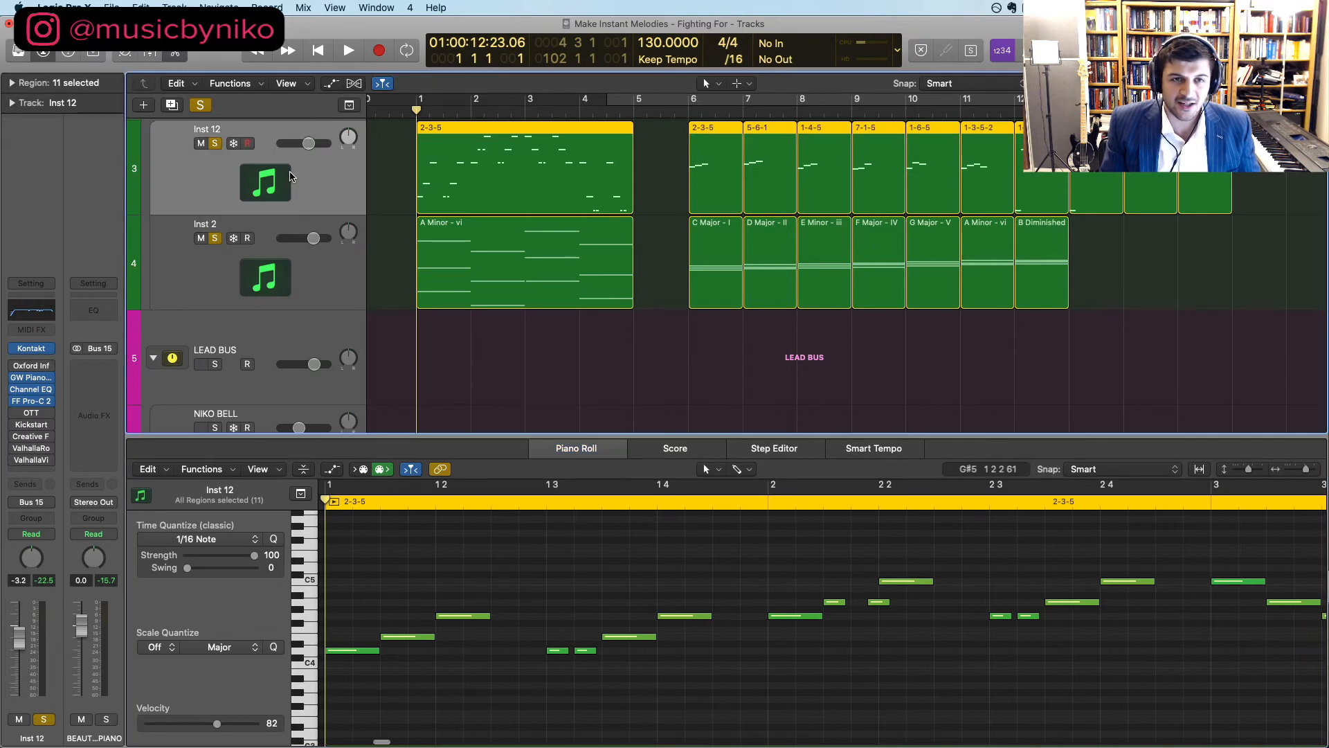
{"action": "left_click", "coordinate": [216, 239]}
{"action": "left_click", "coordinate": [381, 500]}
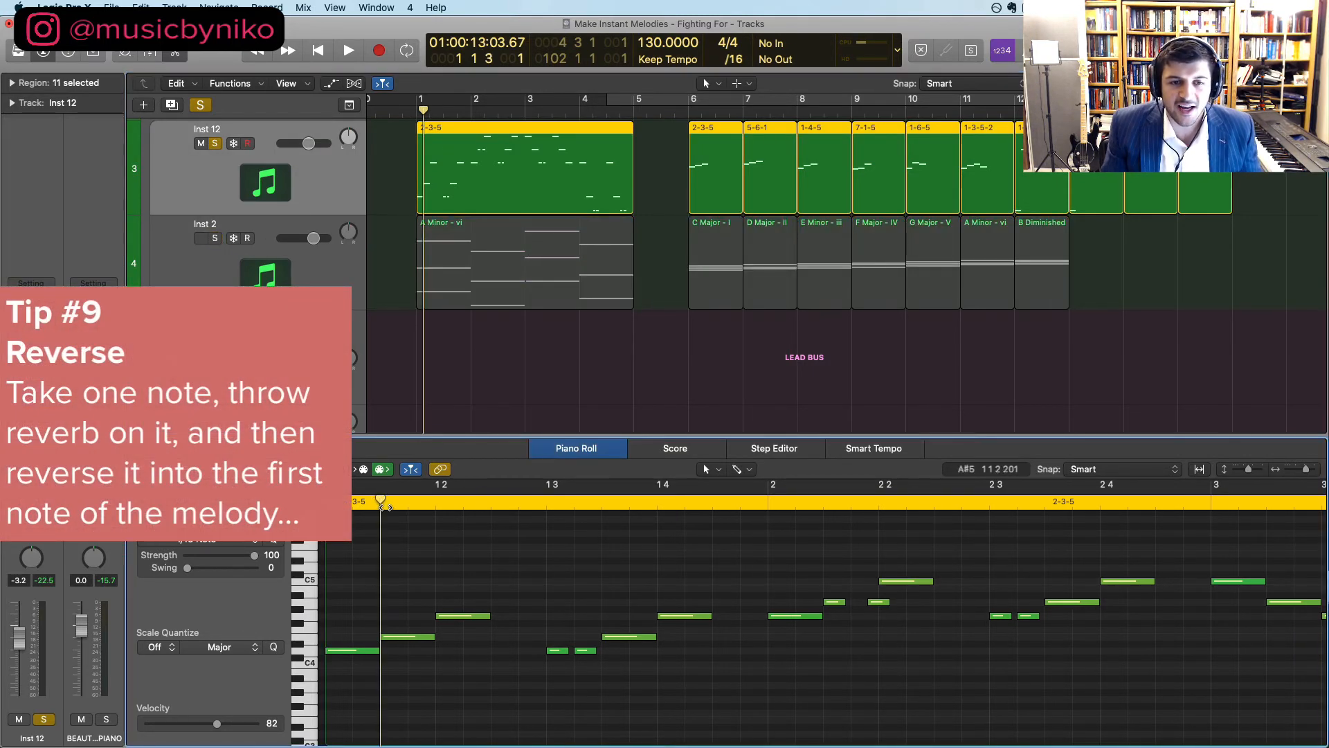
Select only the four-bar 2-3-5 melody region on the Inst 12 track
{"action": "left_click", "coordinate": [447, 139]}
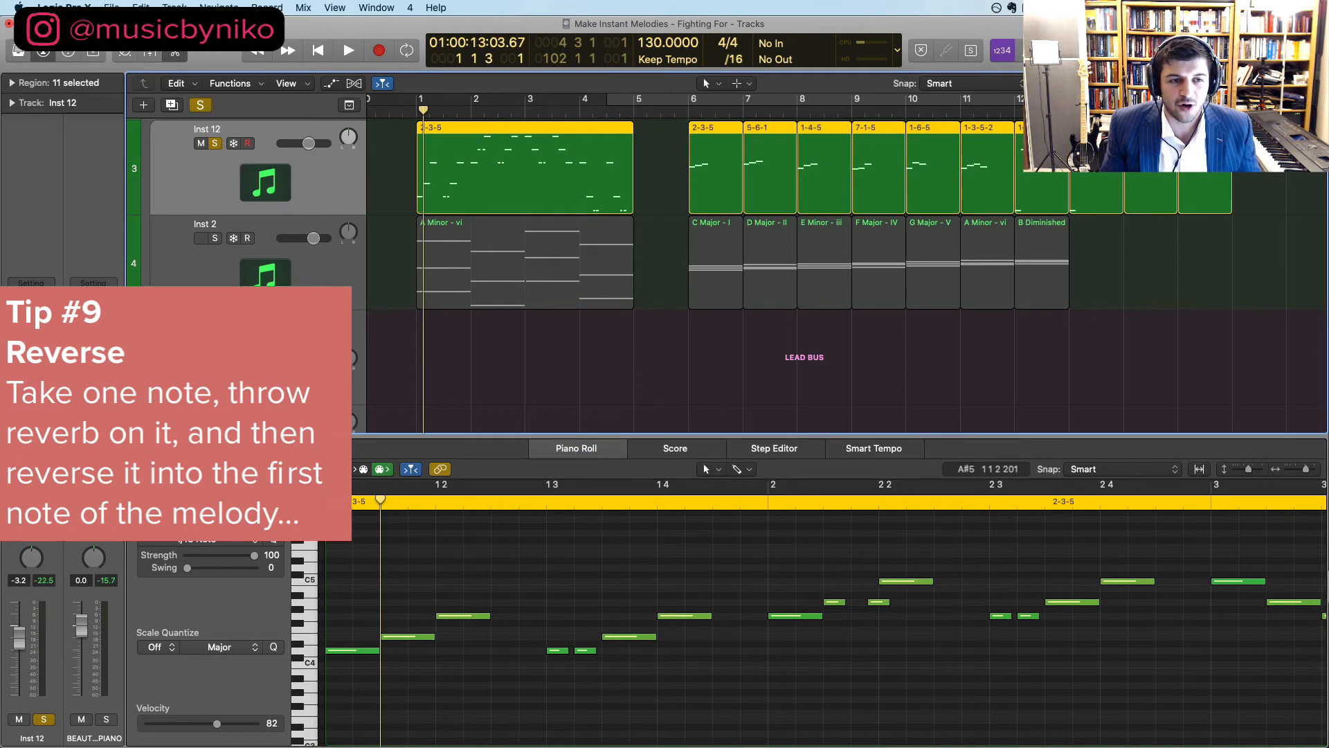
{"action": "left_click", "coordinate": [410, 171]}
{"action": "left_click", "coordinate": [473, 141]}
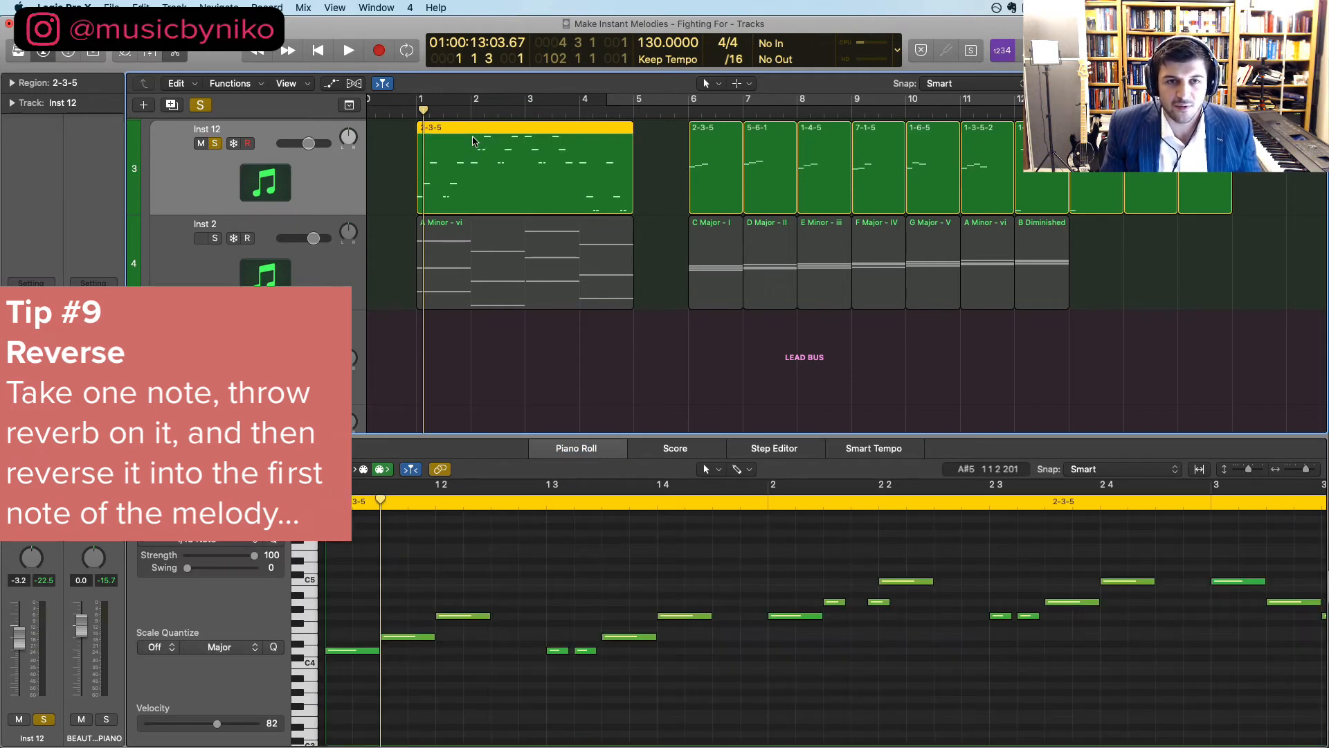
{"action": "key", "text": "ctrl+b"}
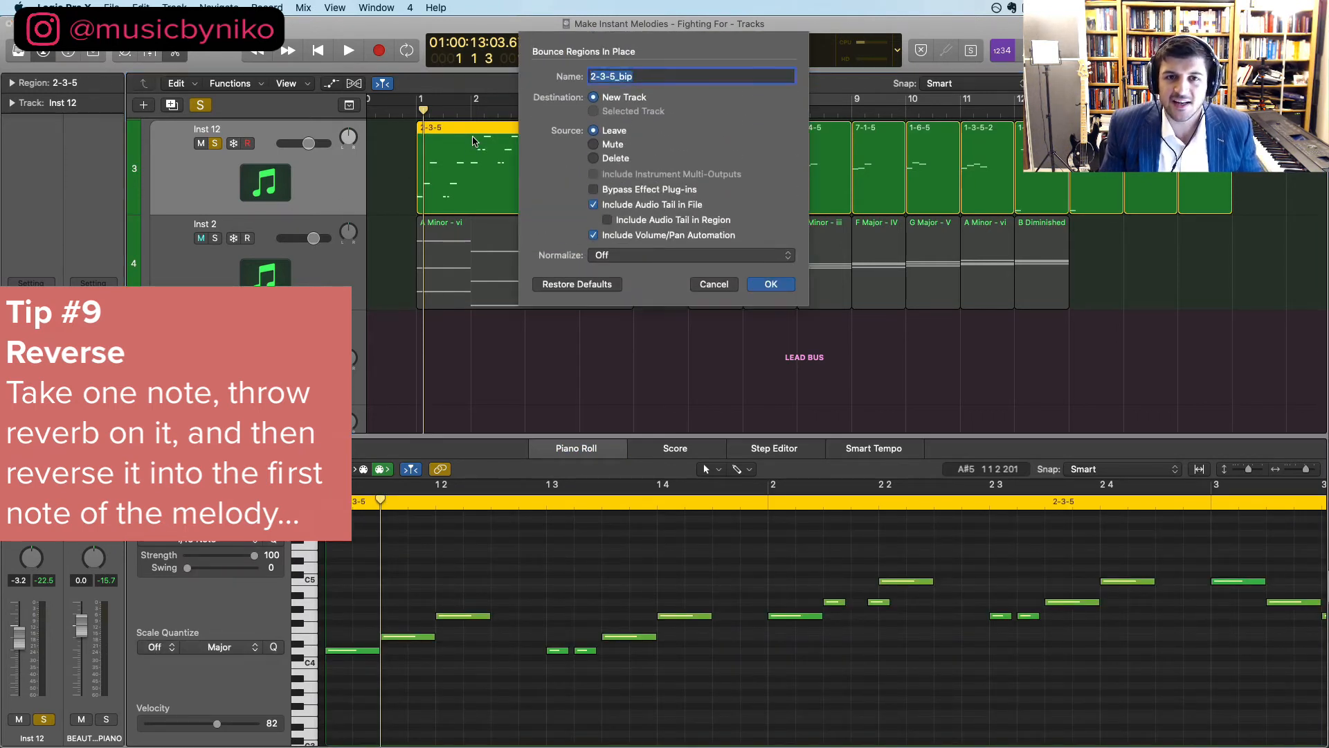
{"action": "key", "text": "Escape"}
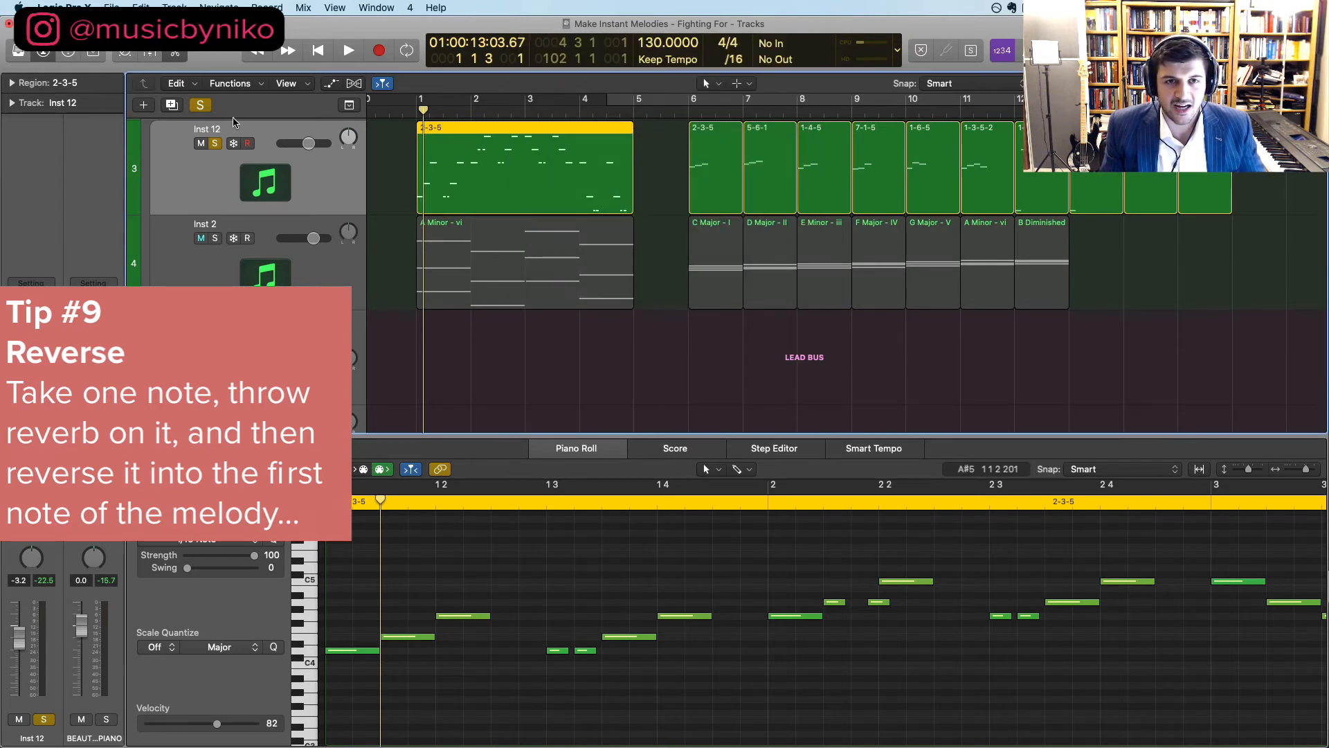
Set the cycle range over the first melody note and bounce the four-bar melody region in place to a new track
{"action": "key", "text": "super+Right"}
{"action": "key", "text": "super+Right"}
{"action": "key", "text": "super+Right"}
{"action": "key", "text": "super+Right"}
{"action": "key", "text": "super+Right"}
{"action": "left_click", "coordinate": [409, 100]}
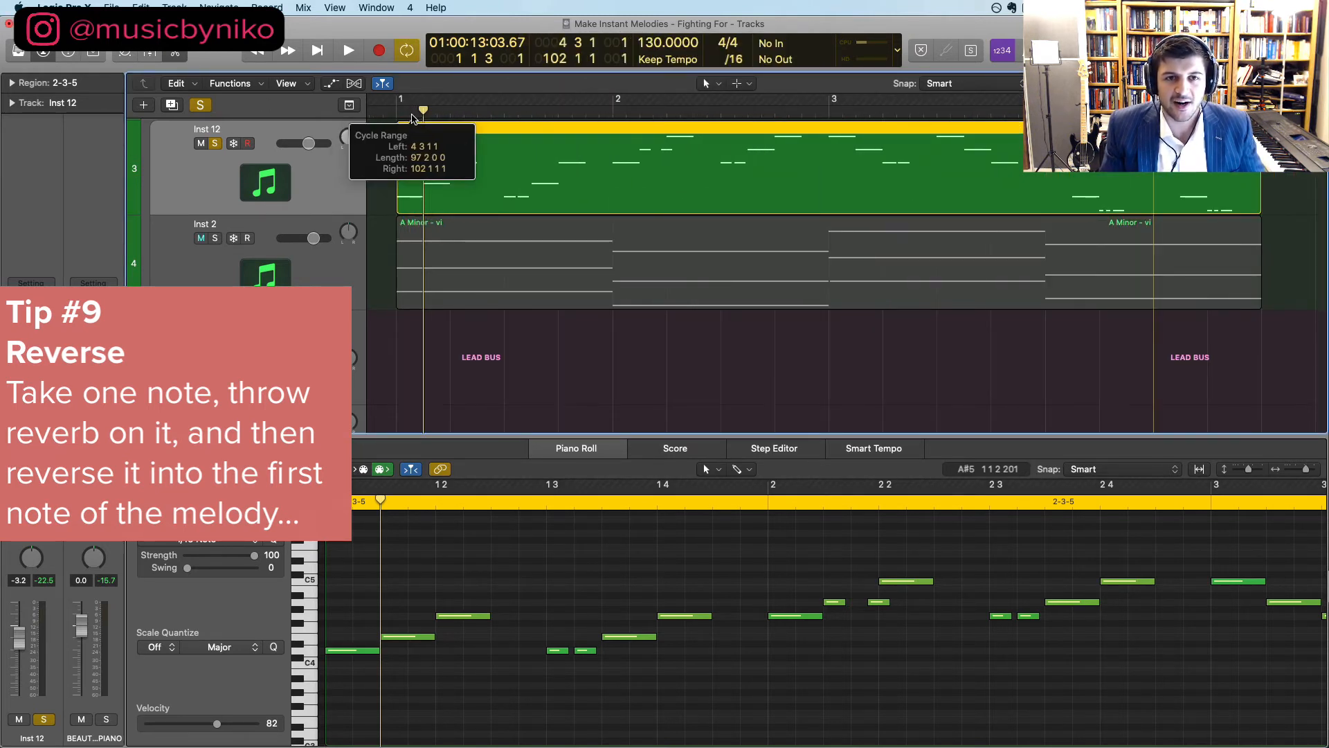
{"action": "left_click_drag", "start_coordinate": [419, 99], "coordinate": [396, 98]}
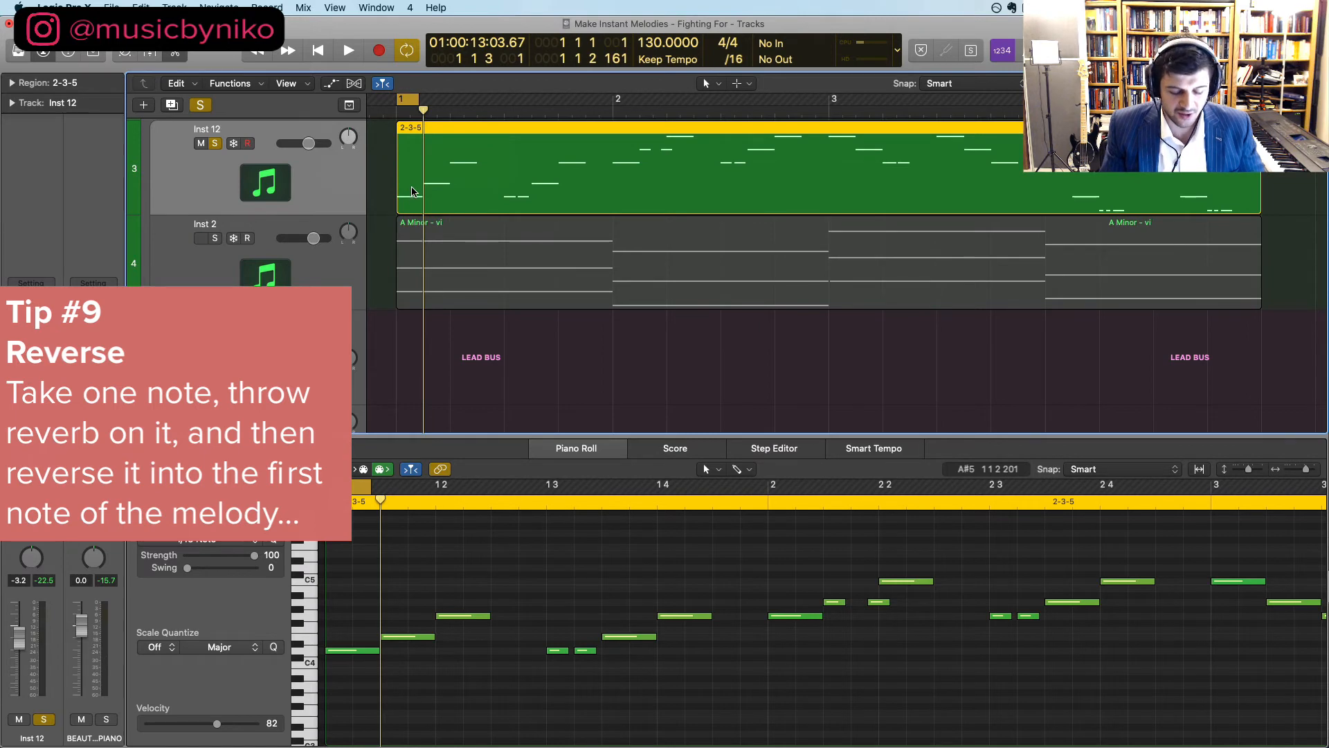
{"action": "key", "text": "ctrl+b"}
{"action": "key", "text": "Escape"}
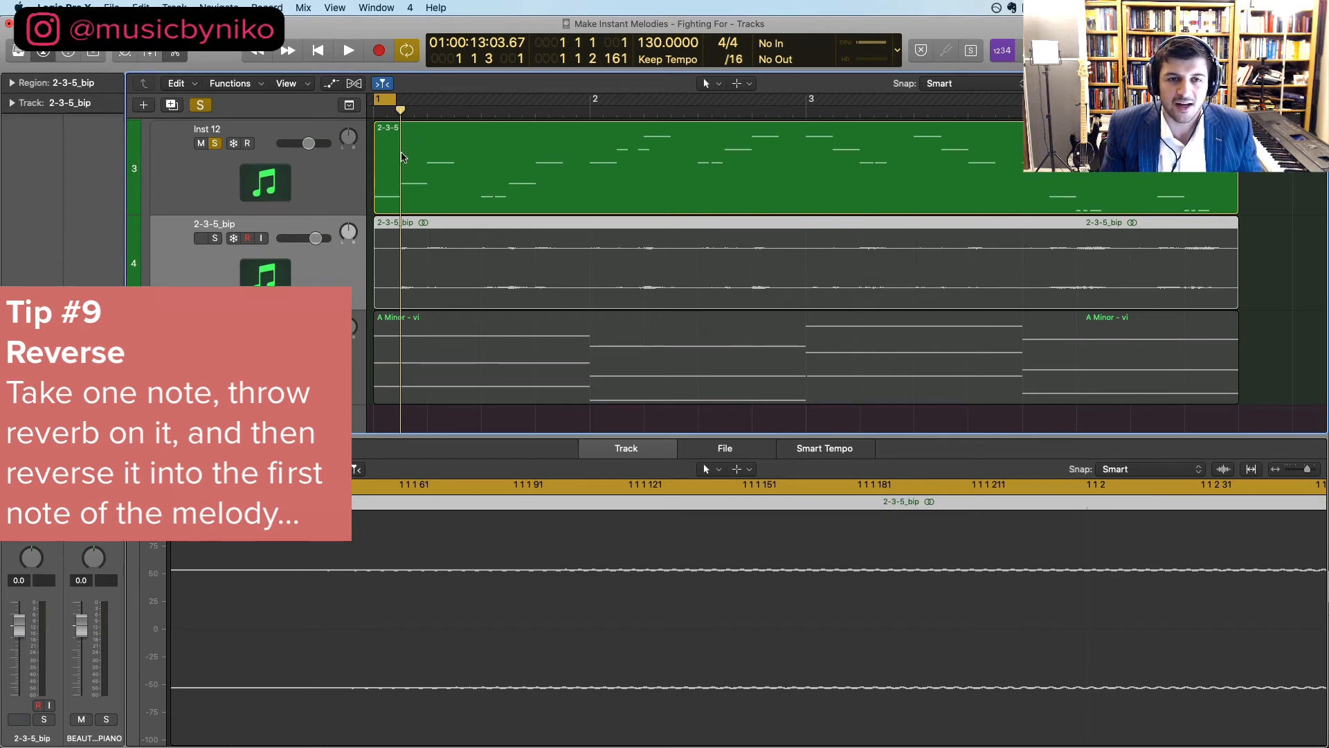
Clear all track solos and turn off cycle mode
{"action": "key", "text": "super+Down"}
{"action": "key", "text": "super+Down"}
{"action": "key", "text": "super+Down"}
{"action": "key", "text": "super+Down"}
{"action": "key", "text": "super+Down"}
{"action": "key", "text": "super+Down"}
{"action": "key", "text": "super+Down"}
{"action": "key", "text": "super+Down"}
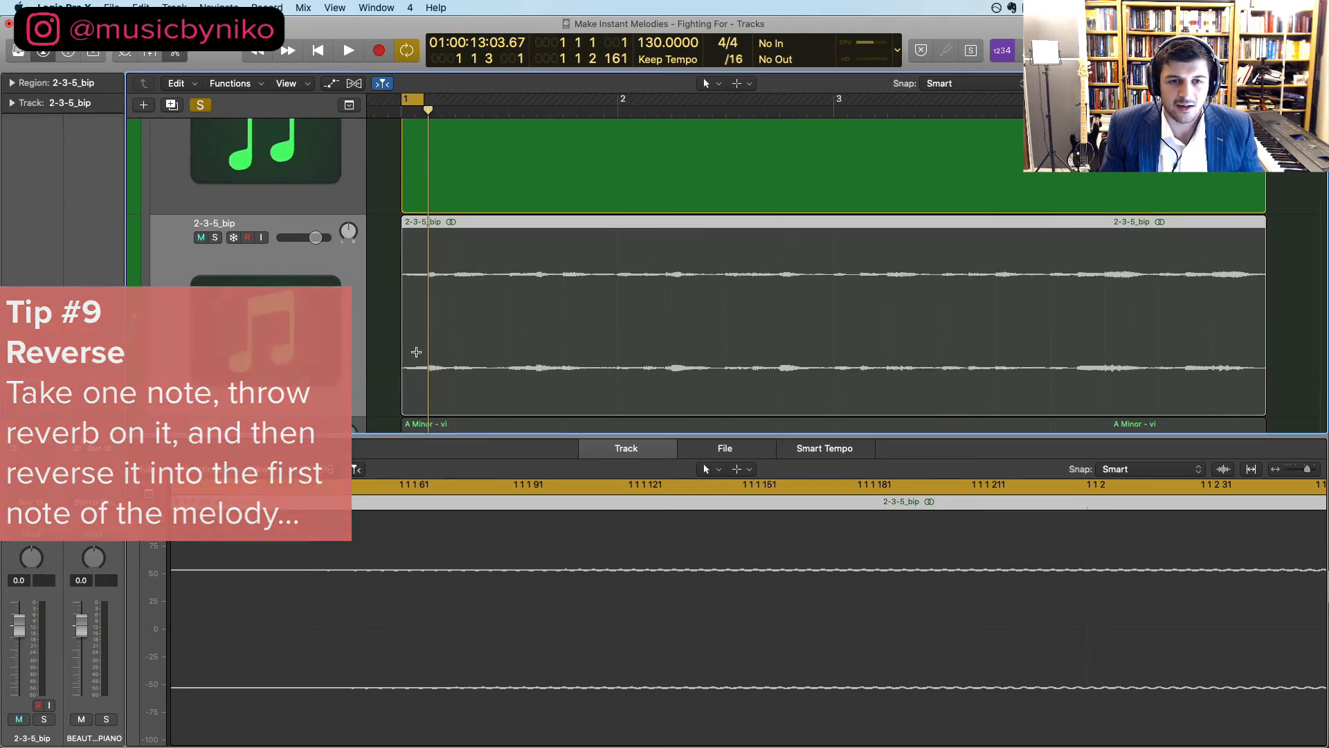
{"action": "key", "text": "super+Down"}
{"action": "key", "text": "super+Down"}
{"action": "left_click", "coordinate": [202, 104]}
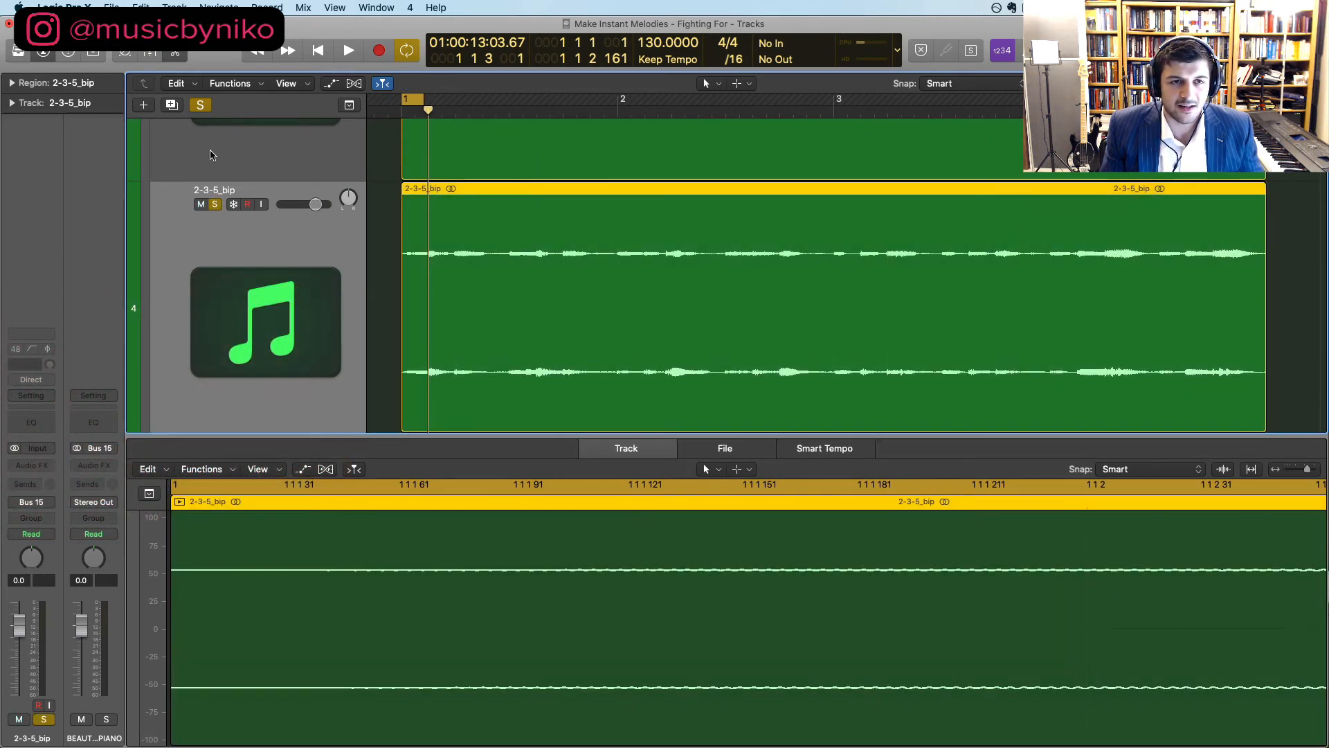
{"action": "left_click", "coordinate": [412, 99]}
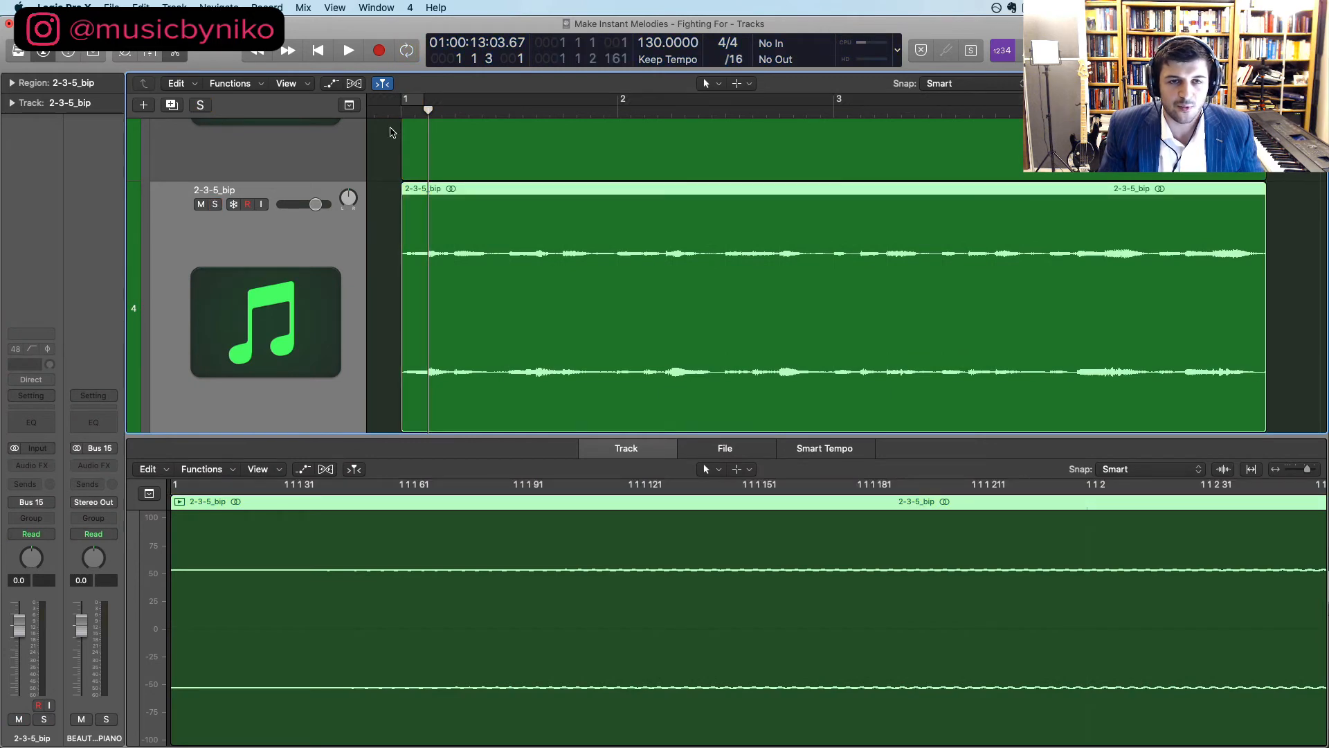
Play the bounced audio, split it at 1 1 3 and delete everything after the first note
{"action": "key", "text": "space"}
{"action": "key", "text": "space"}
{"action": "left_click", "coordinate": [427, 114]}
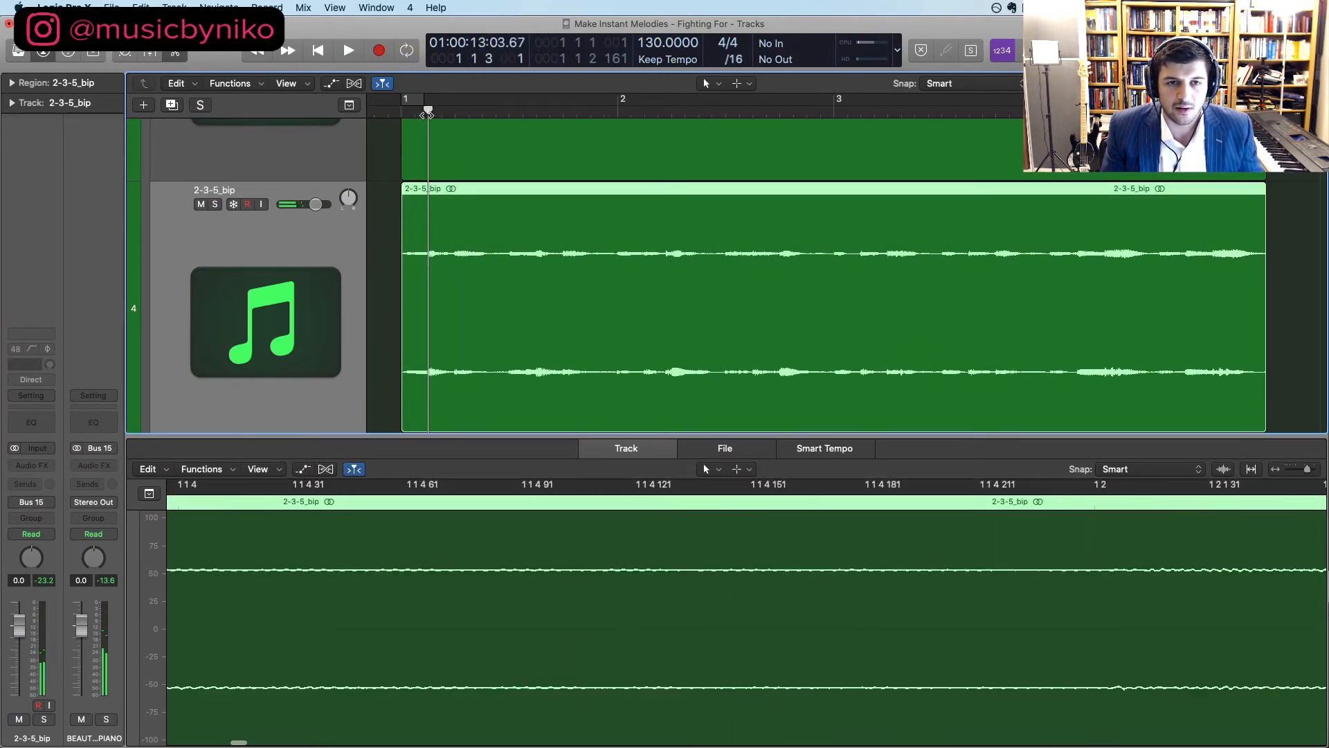
{"action": "key", "text": "super+t"}
{"action": "key", "text": "Delete"}
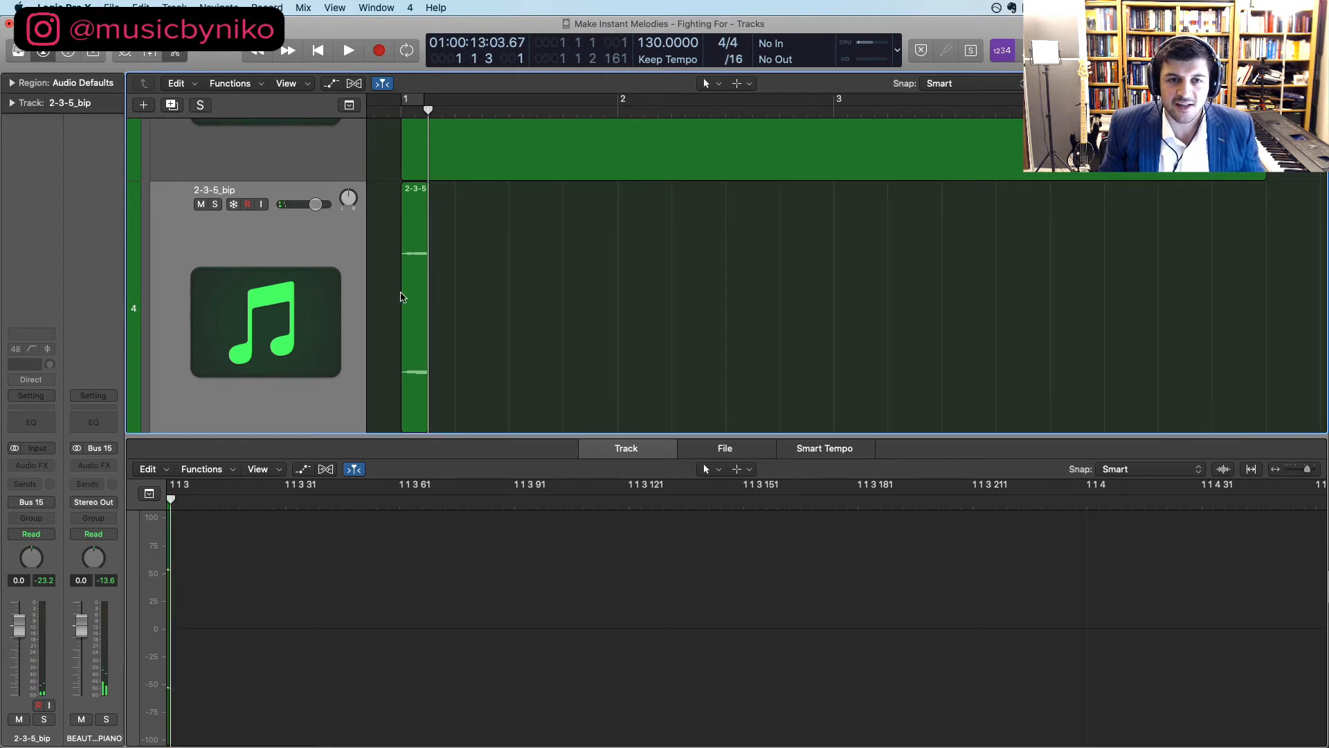
Move the remaining one-note audio clip earlier so it ends at the start of bar 1
{"action": "left_click_drag", "start_coordinate": [410, 300], "coordinate": [382, 302]}
{"action": "scroll", "coordinate": [349, 412], "scroll_direction": "down", "scroll_amount": 3}
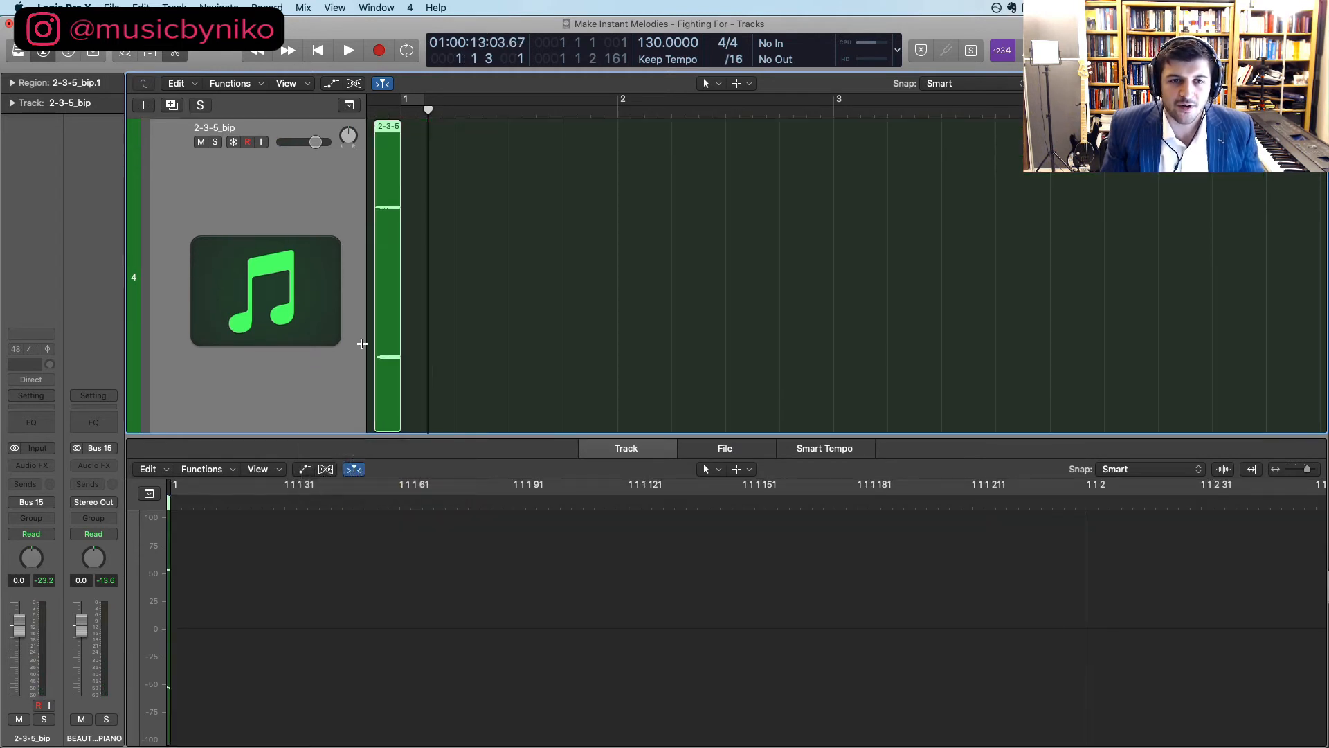
{"action": "left_click_drag", "start_coordinate": [348, 436], "coordinate": [348, 542]}
{"action": "key", "text": "super+Left"}
{"action": "key", "text": "super+Left"}
{"action": "key", "text": "super+Up"}
{"action": "key", "text": "super+Up"}
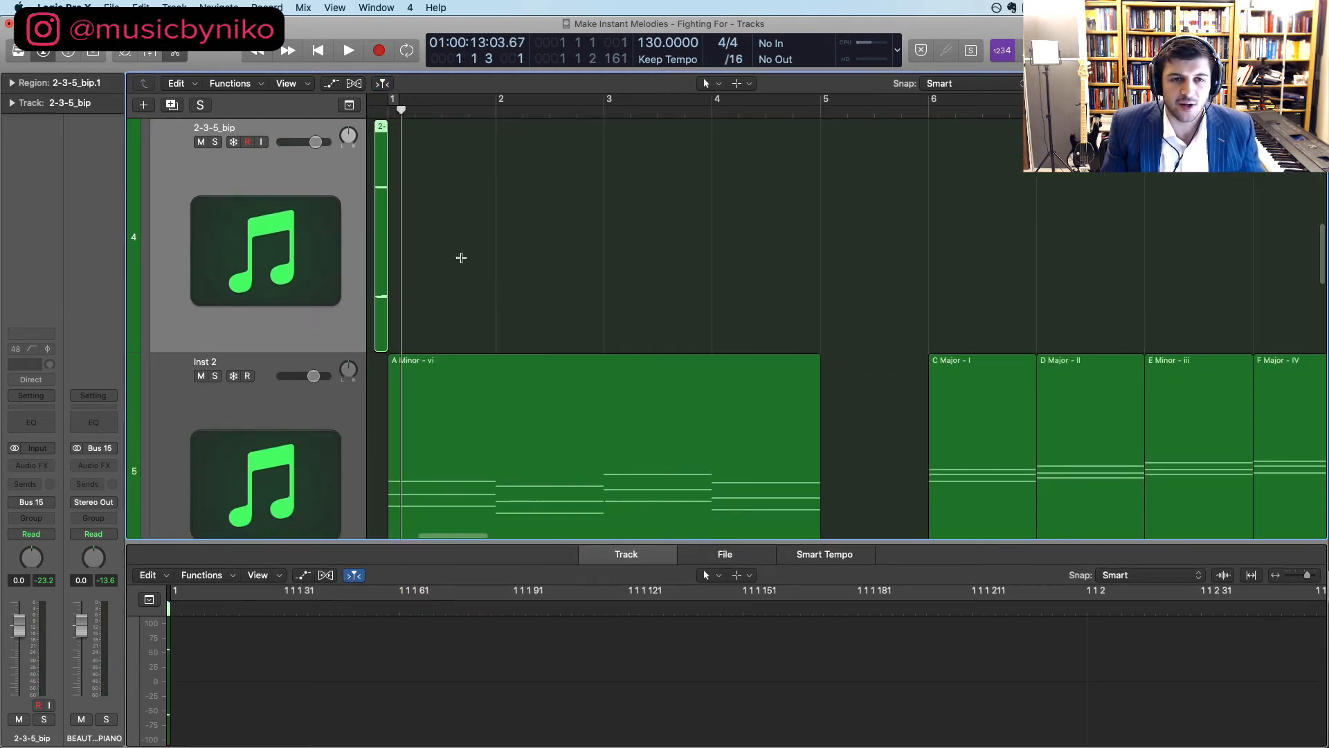
Extend the start of the one-note clip back to about 0 3 4 121 and give it a long fade-in
{"action": "key", "text": "super+Right"}
{"action": "key", "text": "super+Right"}
{"action": "key", "text": "super+Right"}
{"action": "scroll", "coordinate": [445, 233], "scroll_direction": "left", "scroll_amount": 4}
{"action": "key", "text": "super+Right"}
{"action": "scroll", "coordinate": [445, 233], "scroll_direction": "up", "scroll_amount": 4}
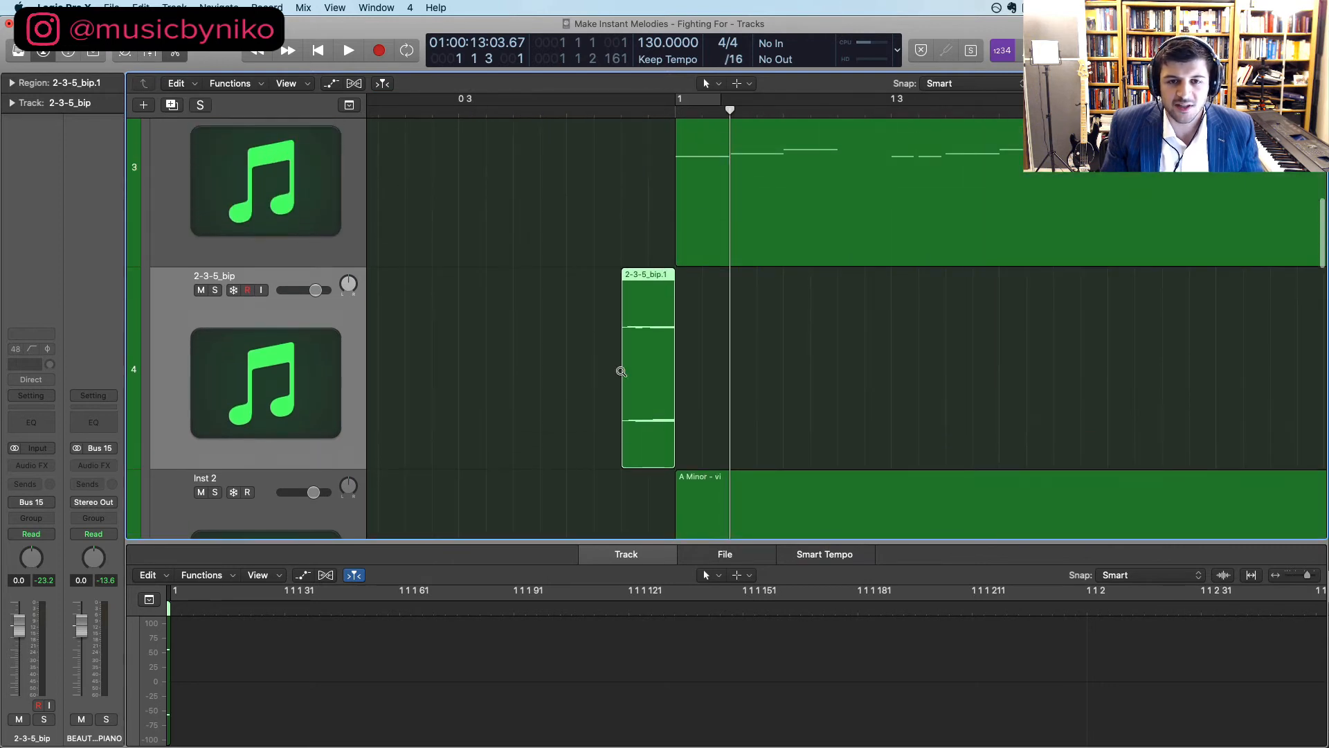
{"action": "left_click_drag", "start_coordinate": [622, 374], "coordinate": [556, 371]}
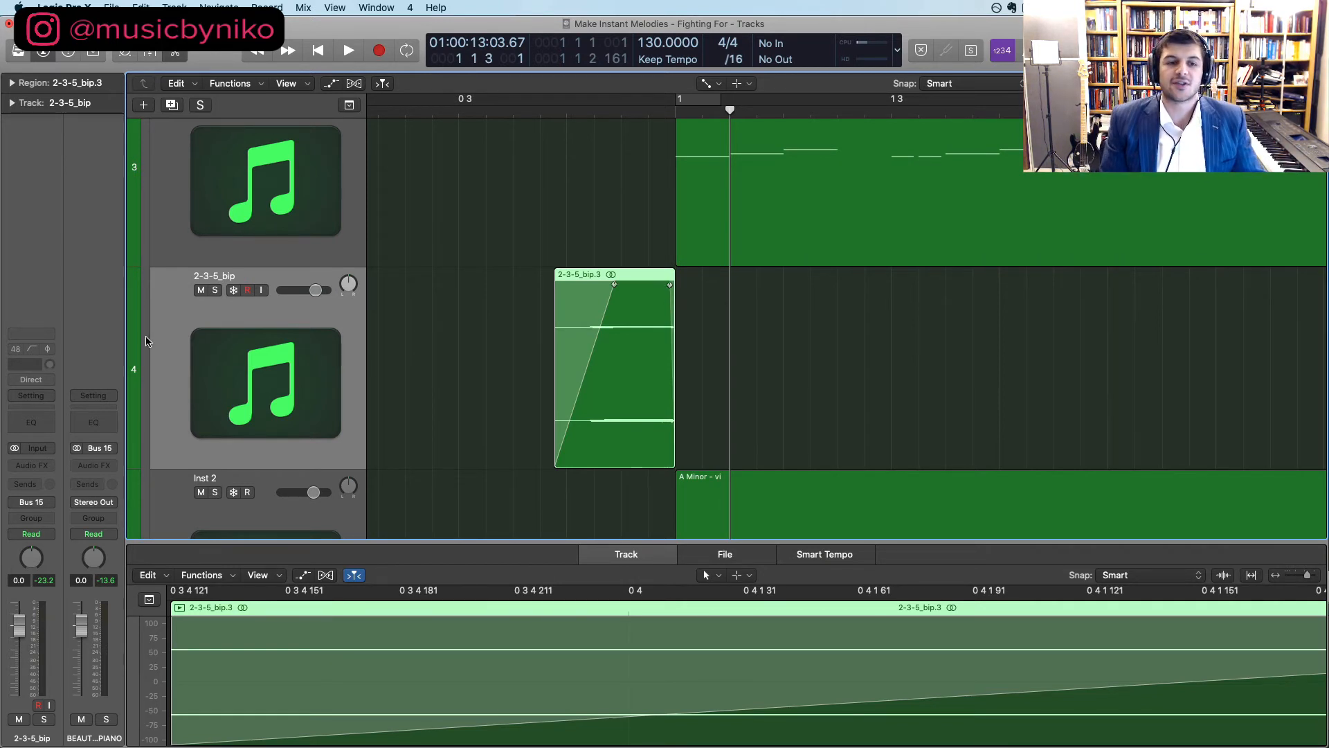
Set the 2-3-5_bip track's volume to 3.6 dB and add a stereo ValhallaRoom reverb with the mix at 66.4%
{"action": "left_click_drag", "start_coordinate": [313, 290], "coordinate": [320, 291]}
{"action": "left_click", "coordinate": [22, 469]}
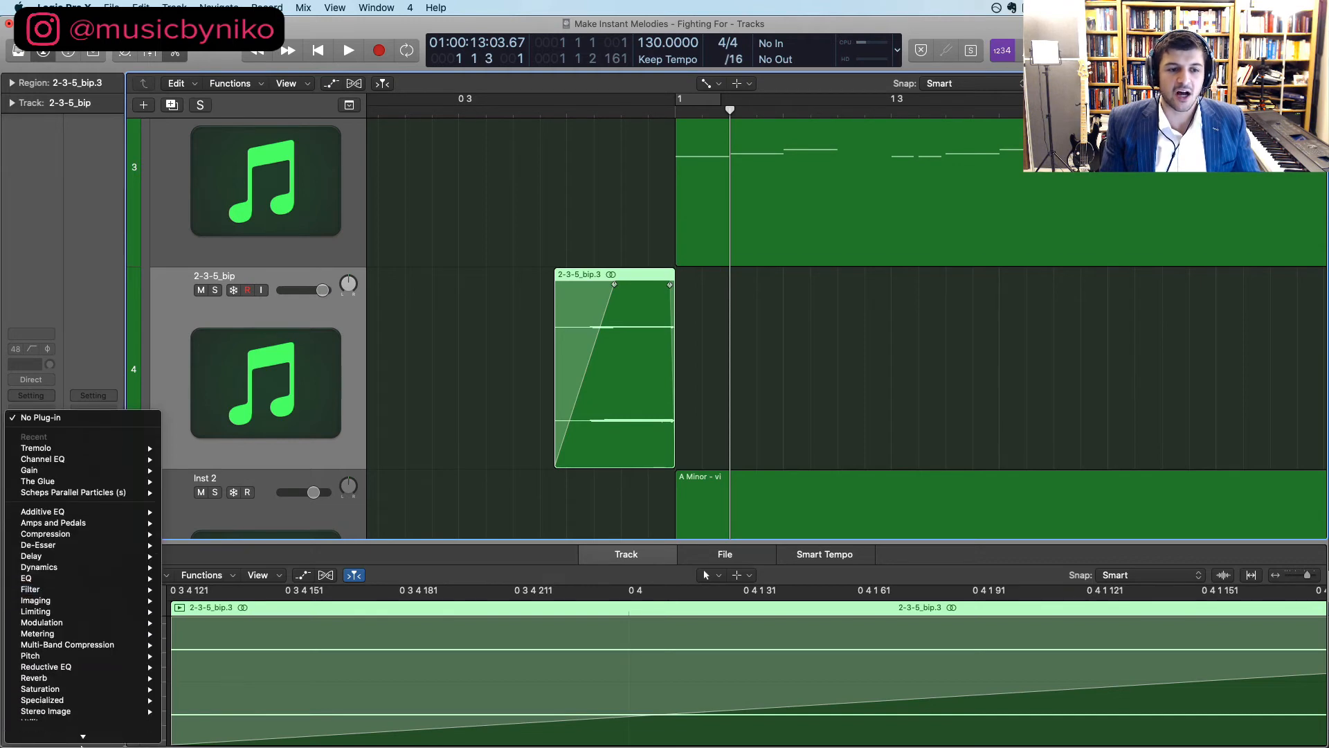
{"action": "mouse_move", "coordinate": [59, 654]}
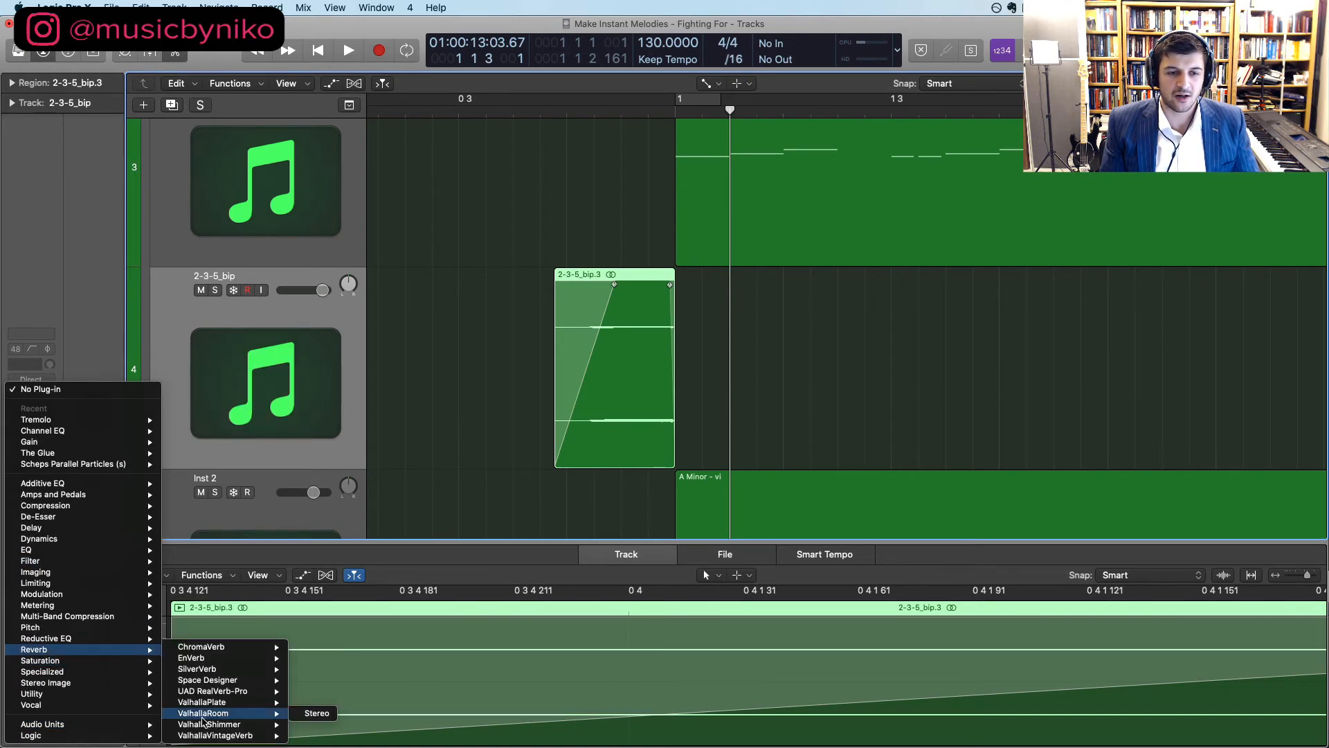
{"action": "left_click", "coordinate": [300, 714]}
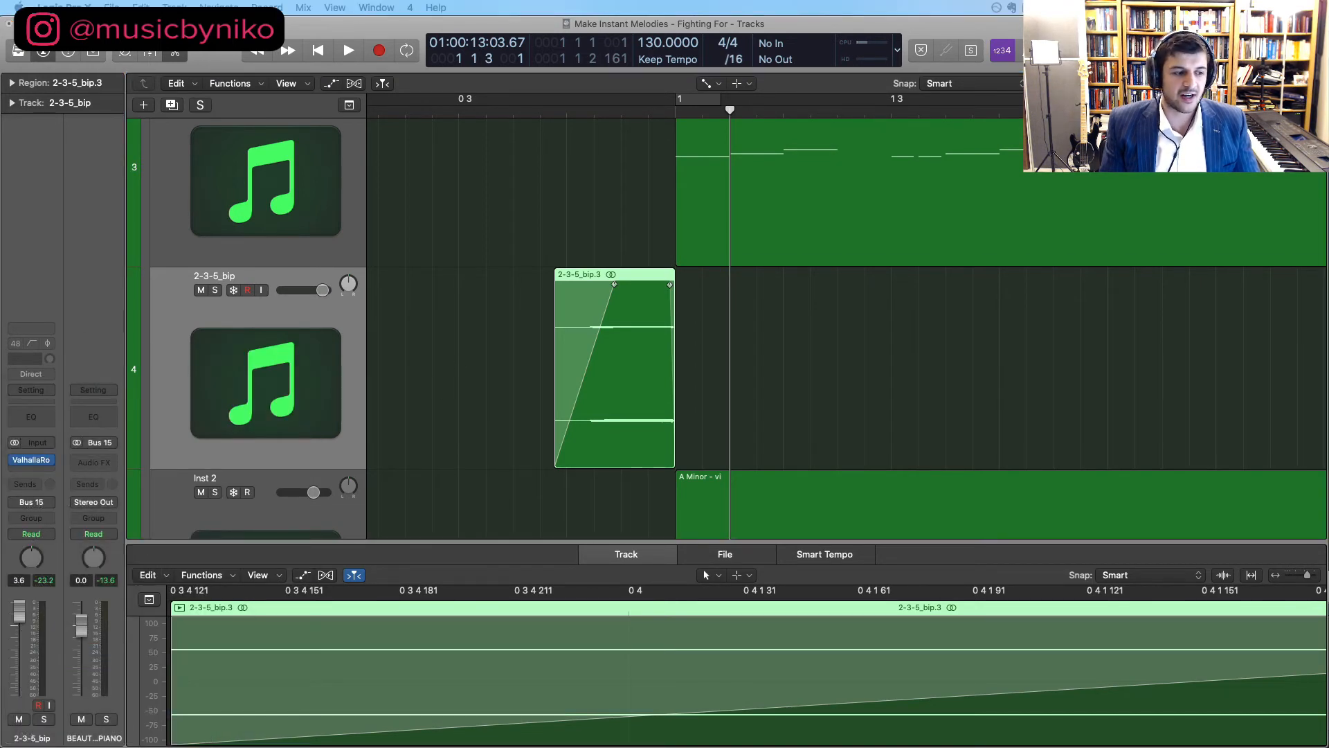
{"action": "left_click_drag", "start_coordinate": [232, 111], "coordinate": [1030, 61]}
{"action": "left_click_drag", "start_coordinate": [778, 197], "coordinate": [780, 246]}
Solo the 2-3-5_bip track, play its reverbed clip from 0 3 1 and close the ValhallaRoom window
{"action": "left_click", "coordinate": [460, 113]}
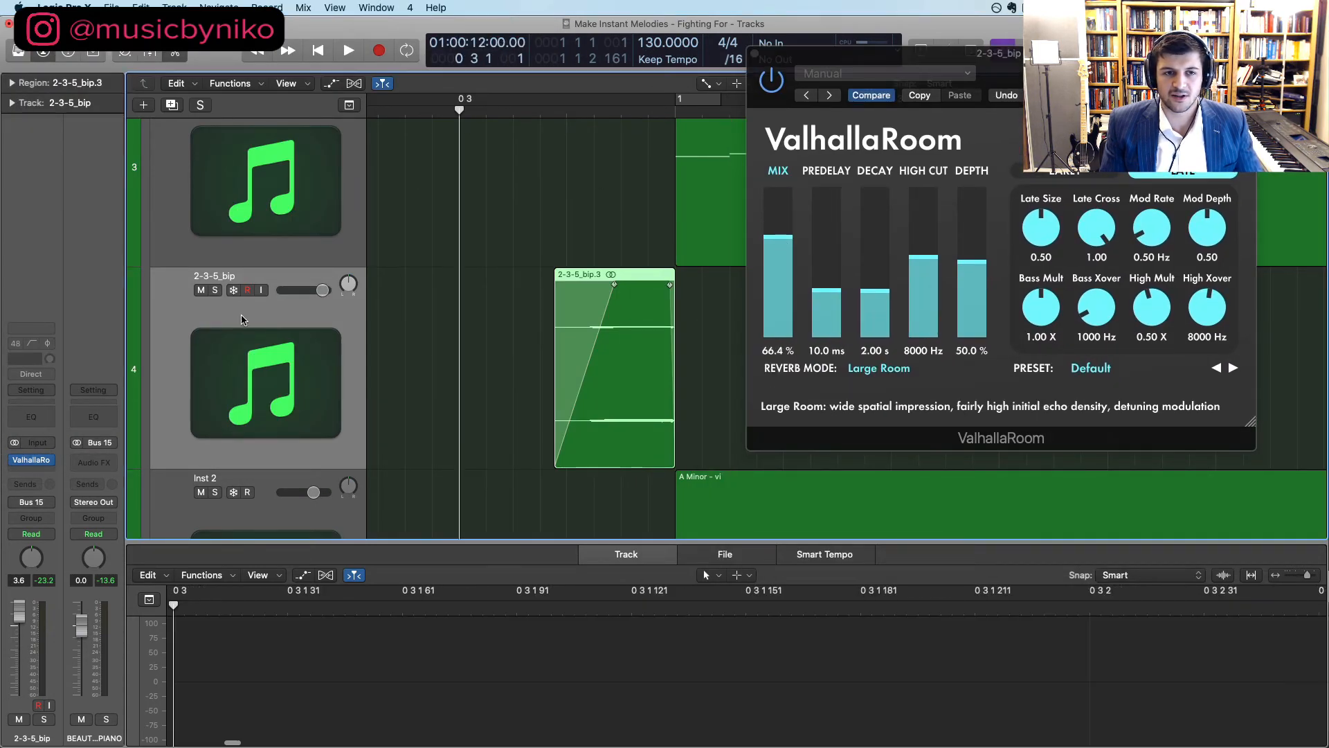
{"action": "left_click", "coordinate": [202, 290]}
{"action": "left_click", "coordinate": [214, 290]}
{"action": "key", "text": "space"}
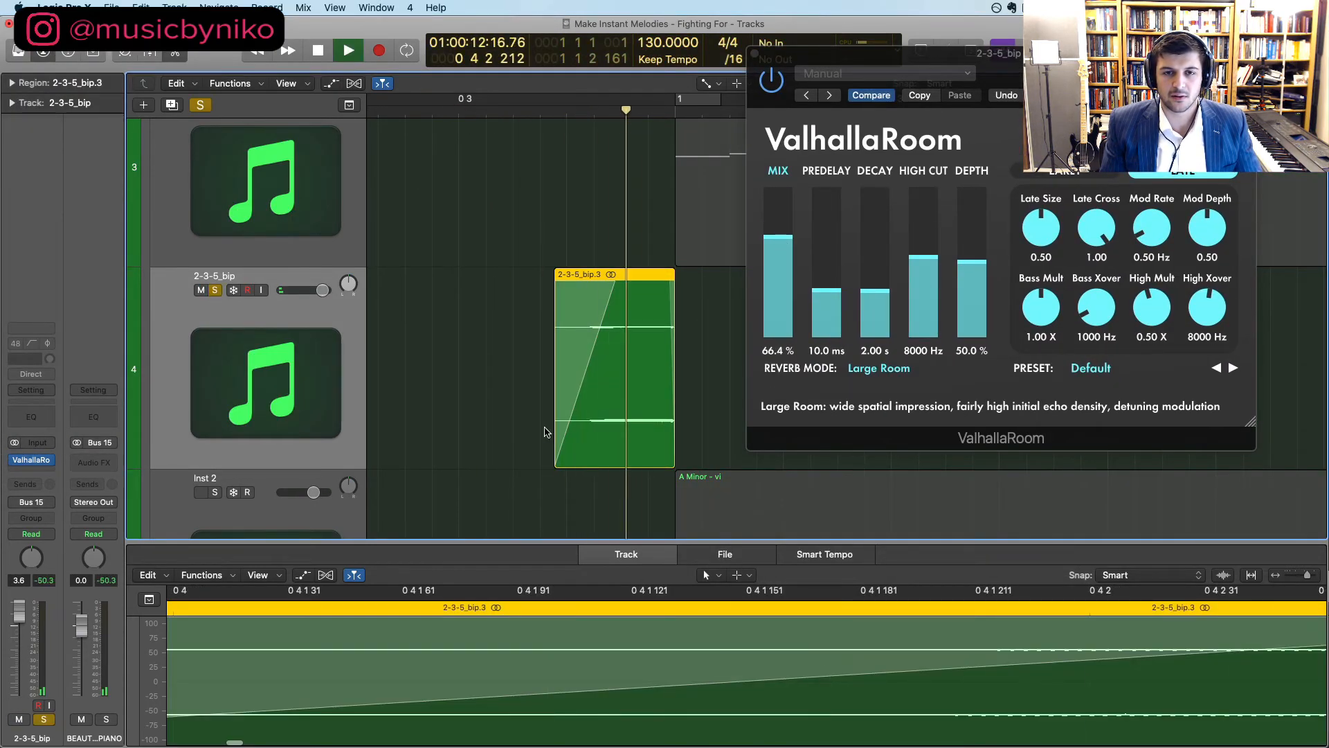
{"action": "left_click", "coordinate": [751, 54]}
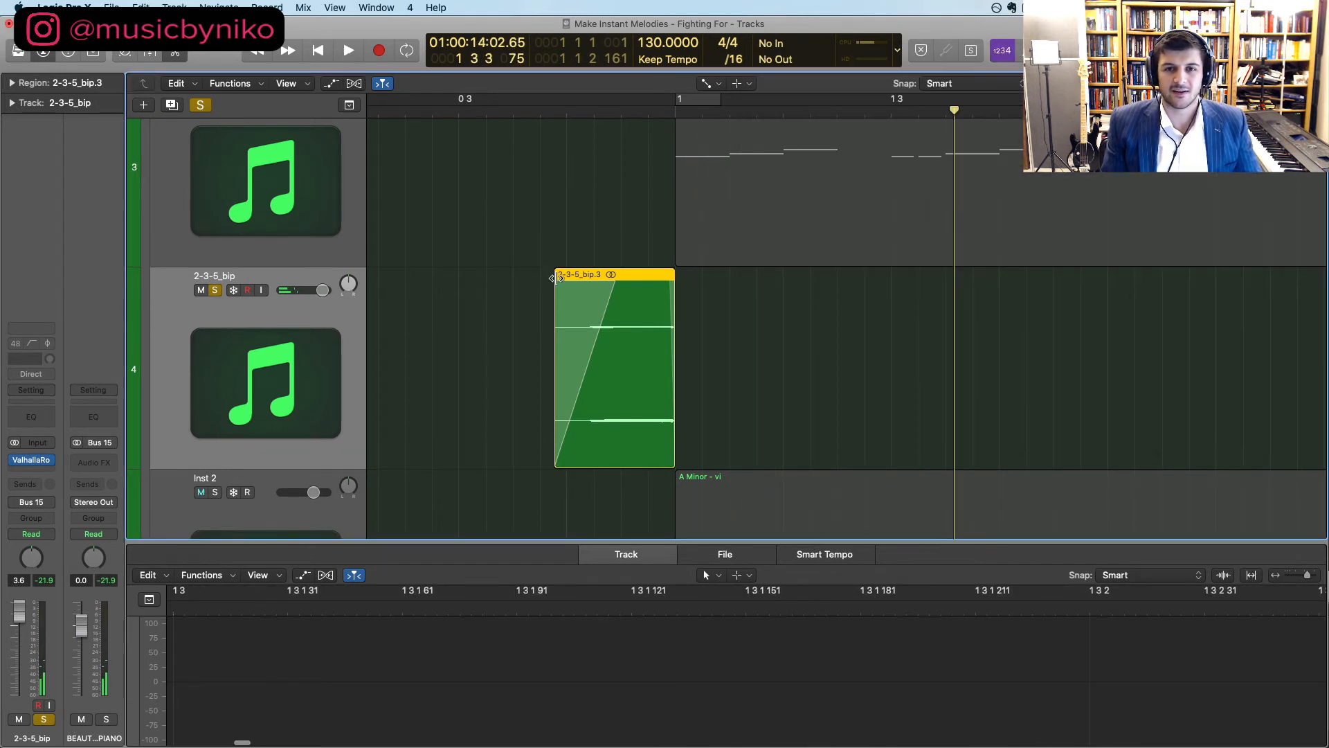
Play the clip into the melody with all solos cleared and set the 2-3-5_bip track's volume to 0.6 dB
{"action": "scroll", "coordinate": [244, 113], "scroll_direction": "up", "scroll_amount": 2}
{"action": "key", "text": "super+Up"}
{"action": "key", "text": "super+Up"}
{"action": "key", "text": "super+Up"}
{"action": "key", "text": "super+Up"}
{"action": "key", "text": "super+Up"}
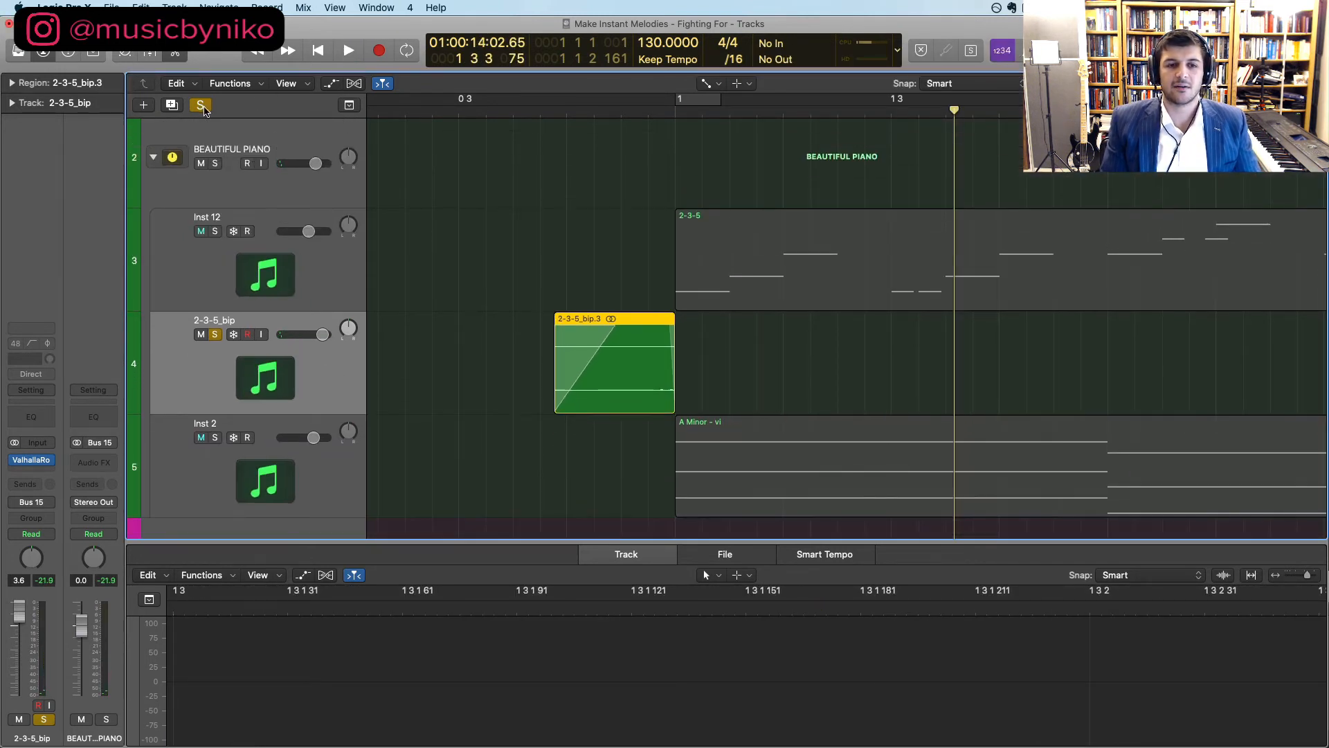
{"action": "left_click", "coordinate": [202, 108]}
{"action": "left_click", "coordinate": [541, 110]}
{"action": "key", "text": "space"}
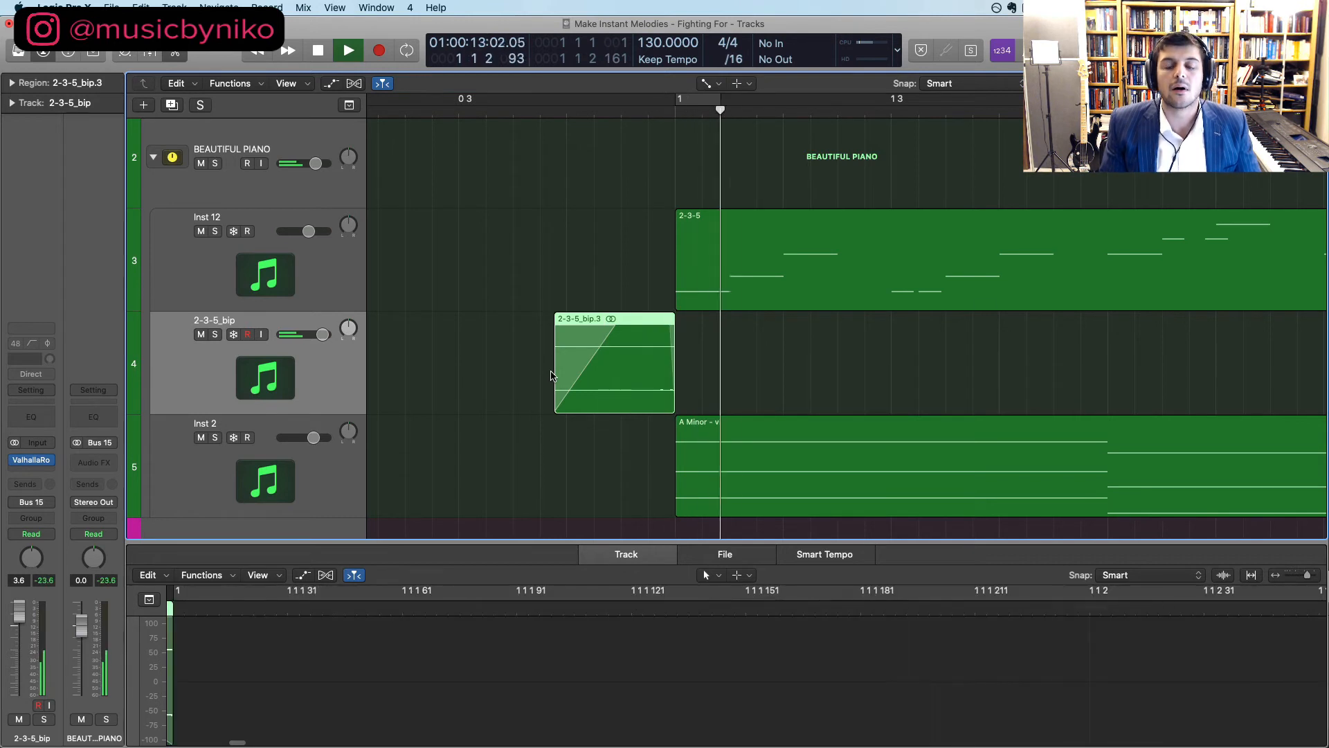
{"action": "left_click_drag", "start_coordinate": [323, 335], "coordinate": [317, 334]}
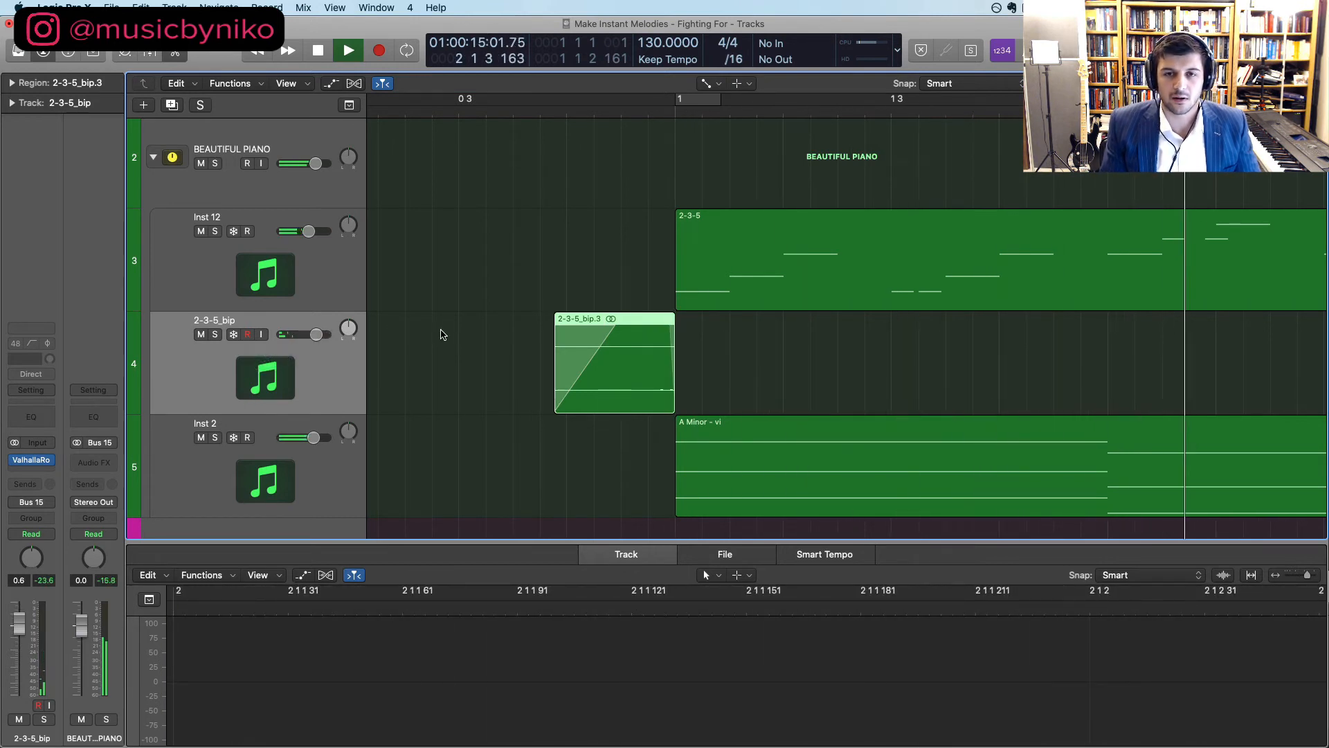
Play the reversed clip into the melody again and set the 2-3-5_bip track's volume to 0.0 dB
{"action": "scroll", "coordinate": [604, 143], "scroll_direction": "left", "scroll_amount": 3}
{"action": "left_click", "coordinate": [573, 110]}
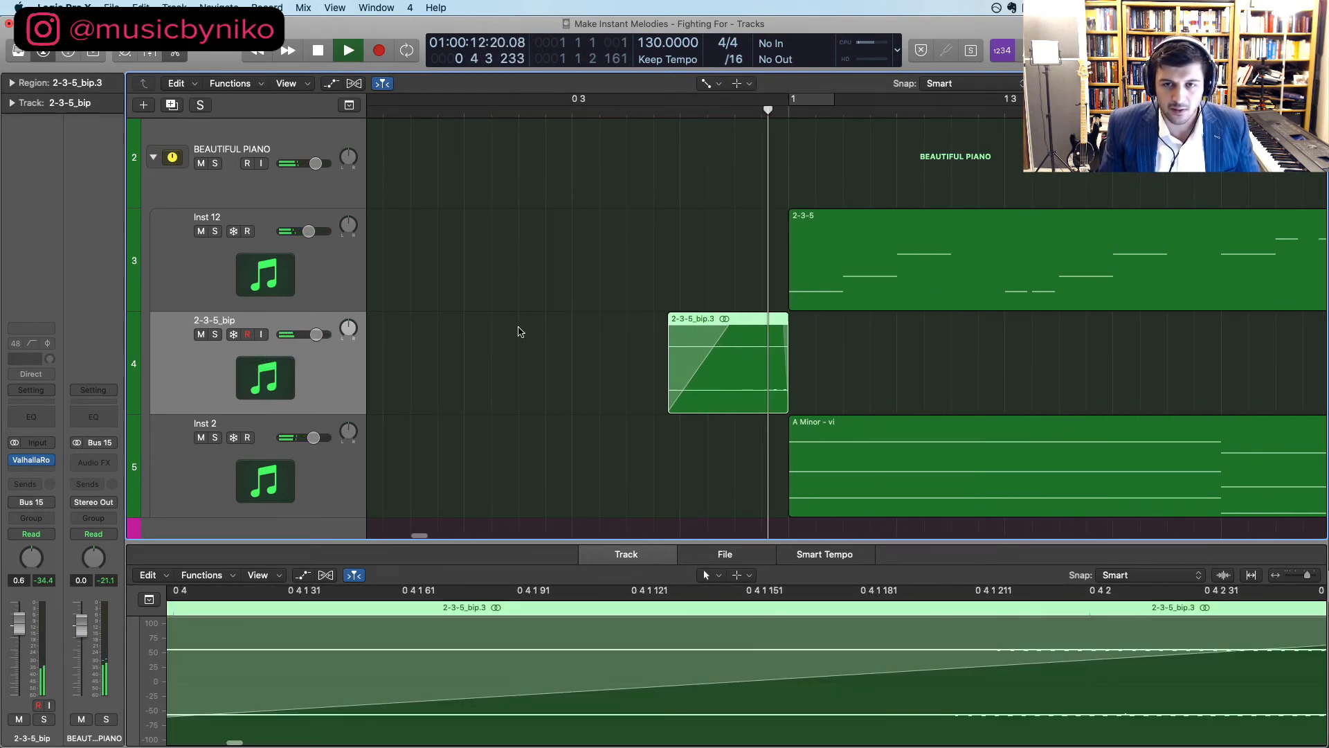
{"action": "left_click_drag", "start_coordinate": [317, 334], "coordinate": [315, 335]}
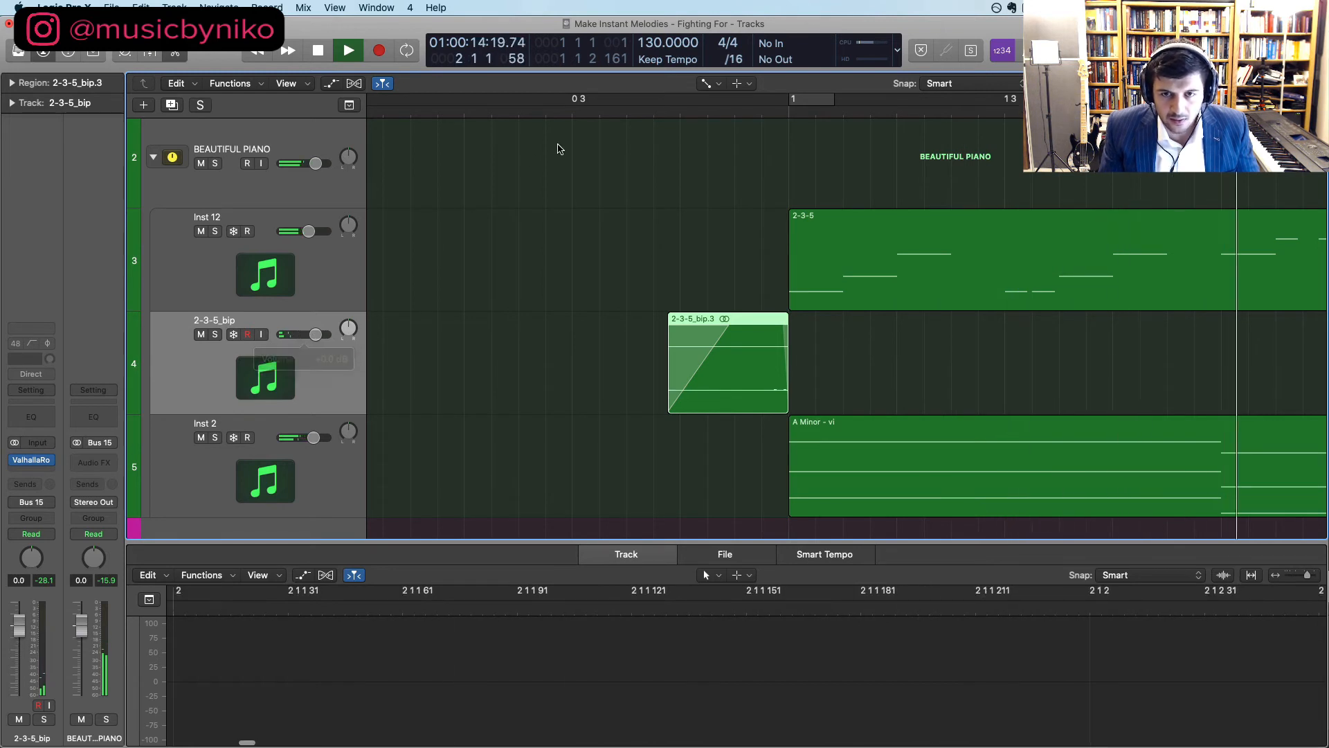
{"action": "scroll", "coordinate": [478, 142], "scroll_direction": "right", "scroll_amount": 10}
{"action": "key", "text": "space"}
{"action": "scroll", "coordinate": [484, 152], "scroll_direction": "left", "scroll_amount": 15}
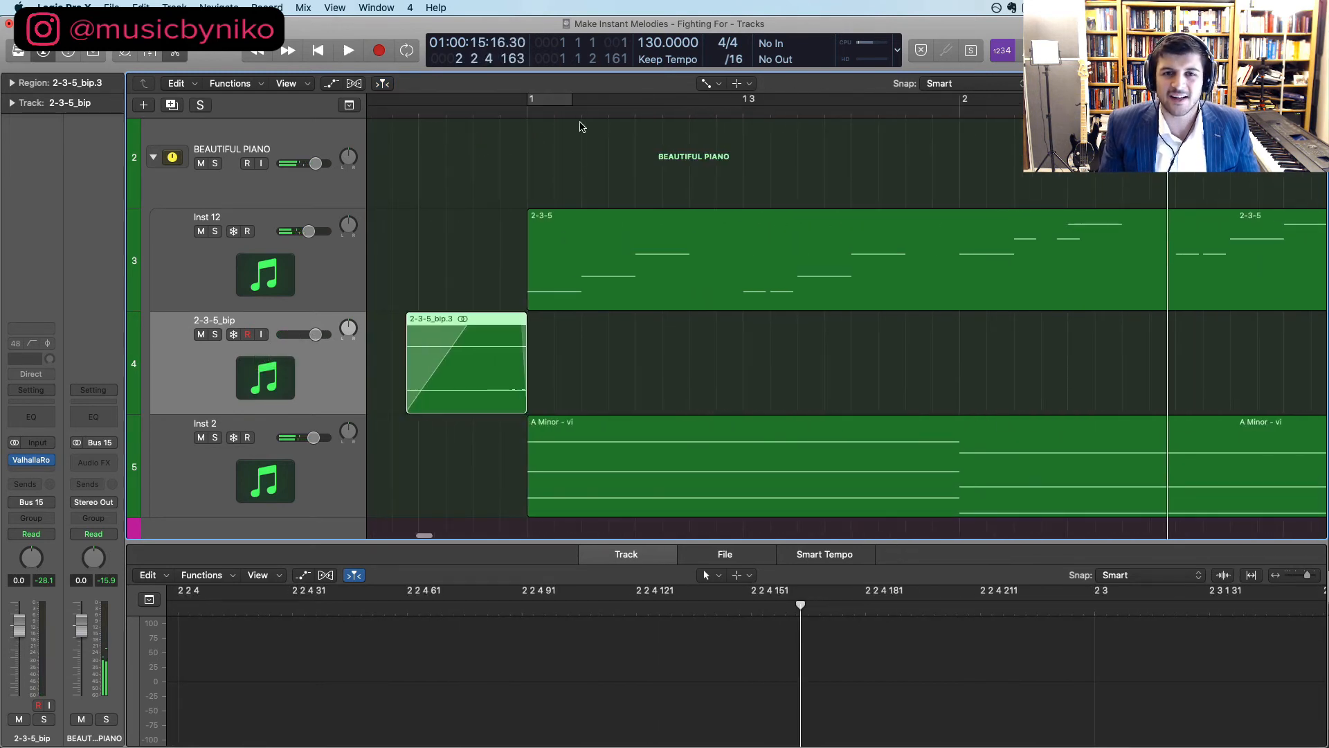
Split the Inst 12 track's 2-3-5 region after its first note at 1 1 3 1 and select the one-note part
{"action": "left_click", "coordinate": [581, 110]}
{"action": "left_click", "coordinate": [547, 260]}
{"action": "key", "text": "super+t"}
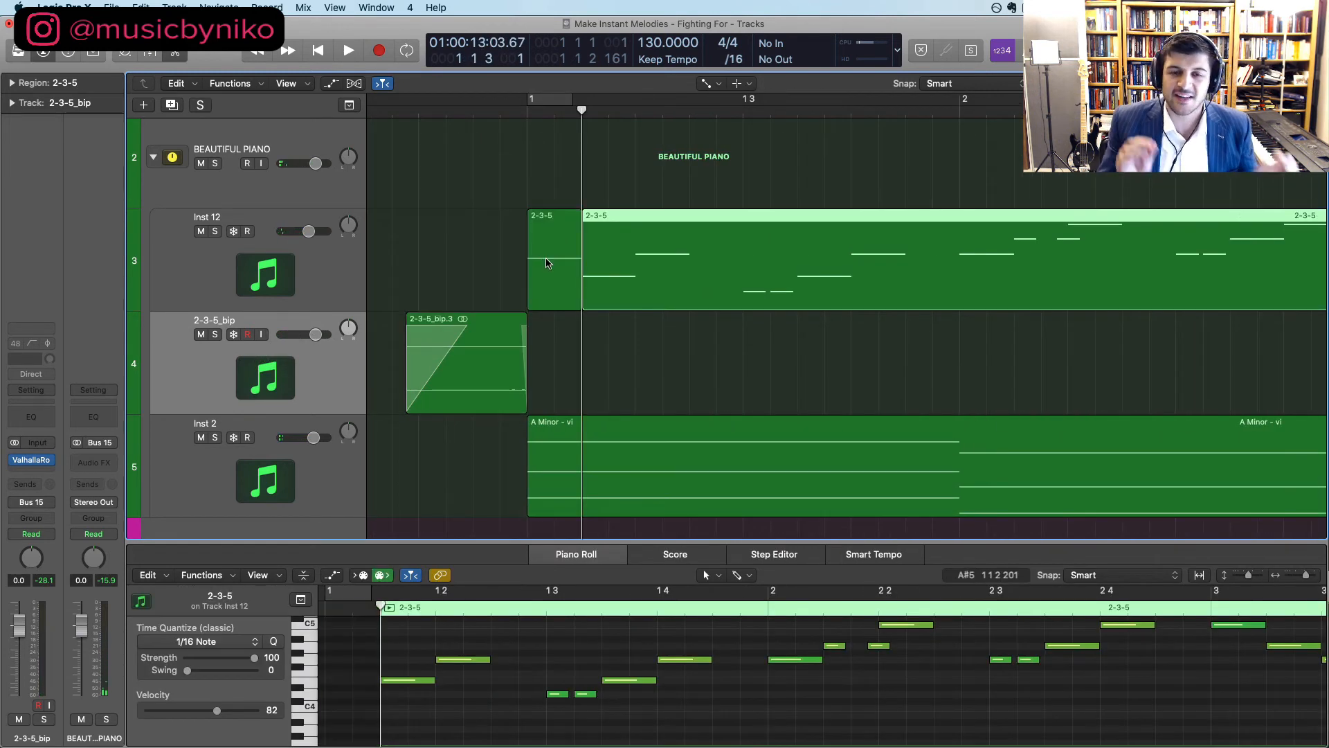
{"action": "left_click", "coordinate": [547, 262]}
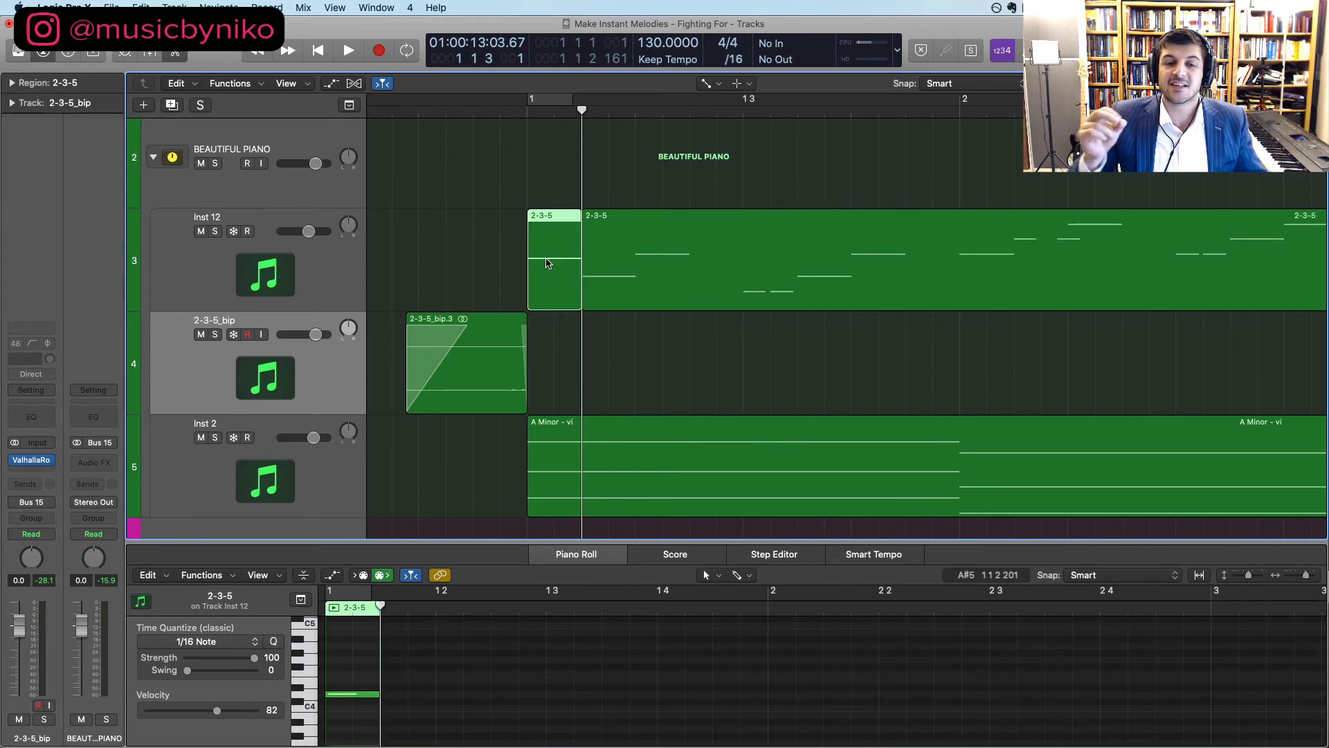
Extend the 2-3-5_bip.3 clip's fade-in to nearly the clip's end and bend it into a slow-rising curve
{"action": "left_click", "coordinate": [498, 348]}
{"action": "key", "text": "t"}
{"action": "key", "text": "t"}
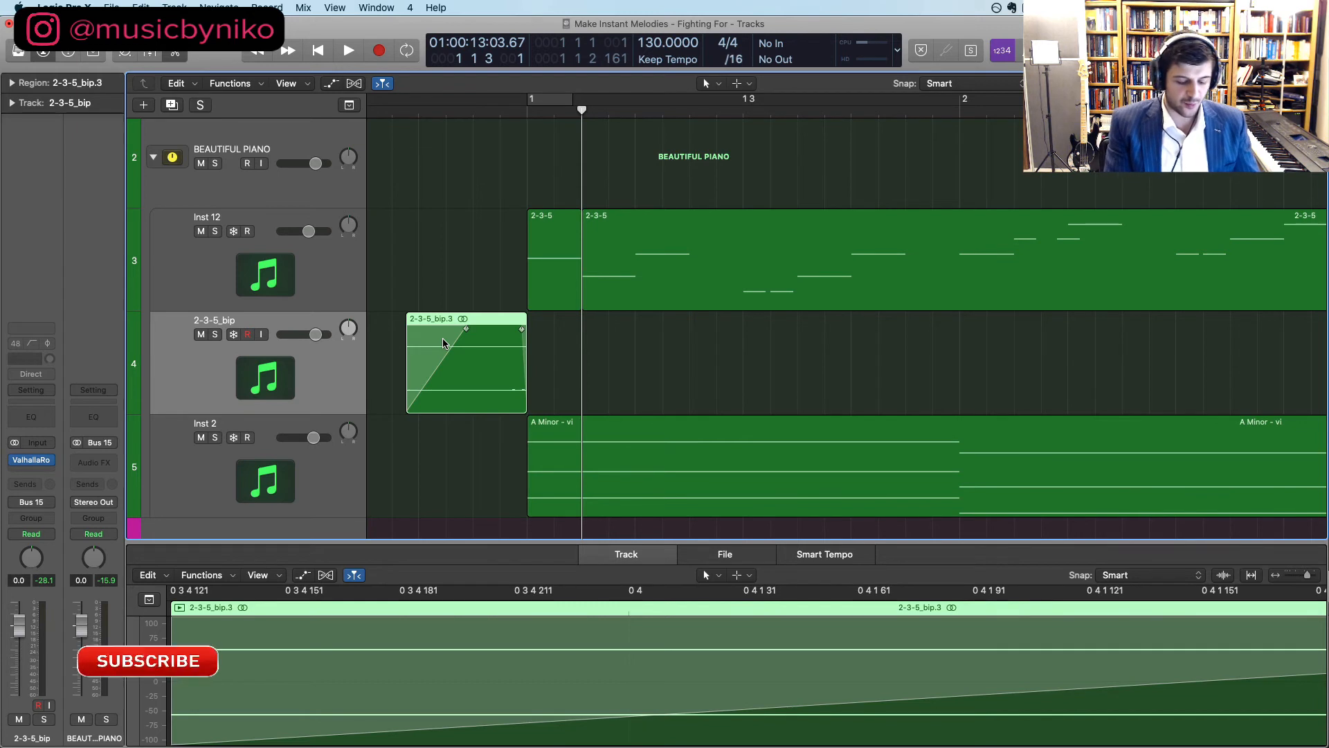
{"action": "key", "text": "t"}
{"action": "key", "text": "a"}
{"action": "left_click_drag", "start_coordinate": [466, 330], "coordinate": [505, 382]}
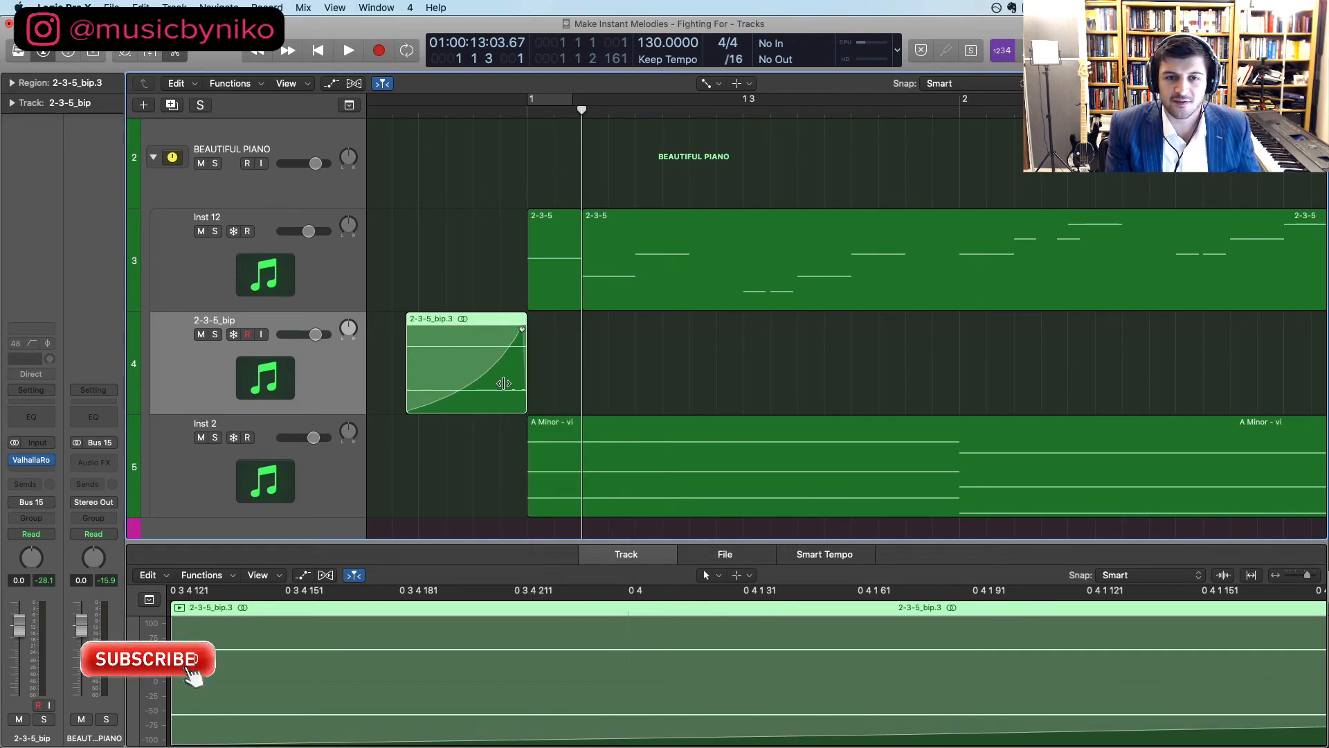
Play from before the faded clip through the four-bar melody to bar 5
{"action": "left_click", "coordinate": [405, 110]}
{"action": "key", "text": "space"}
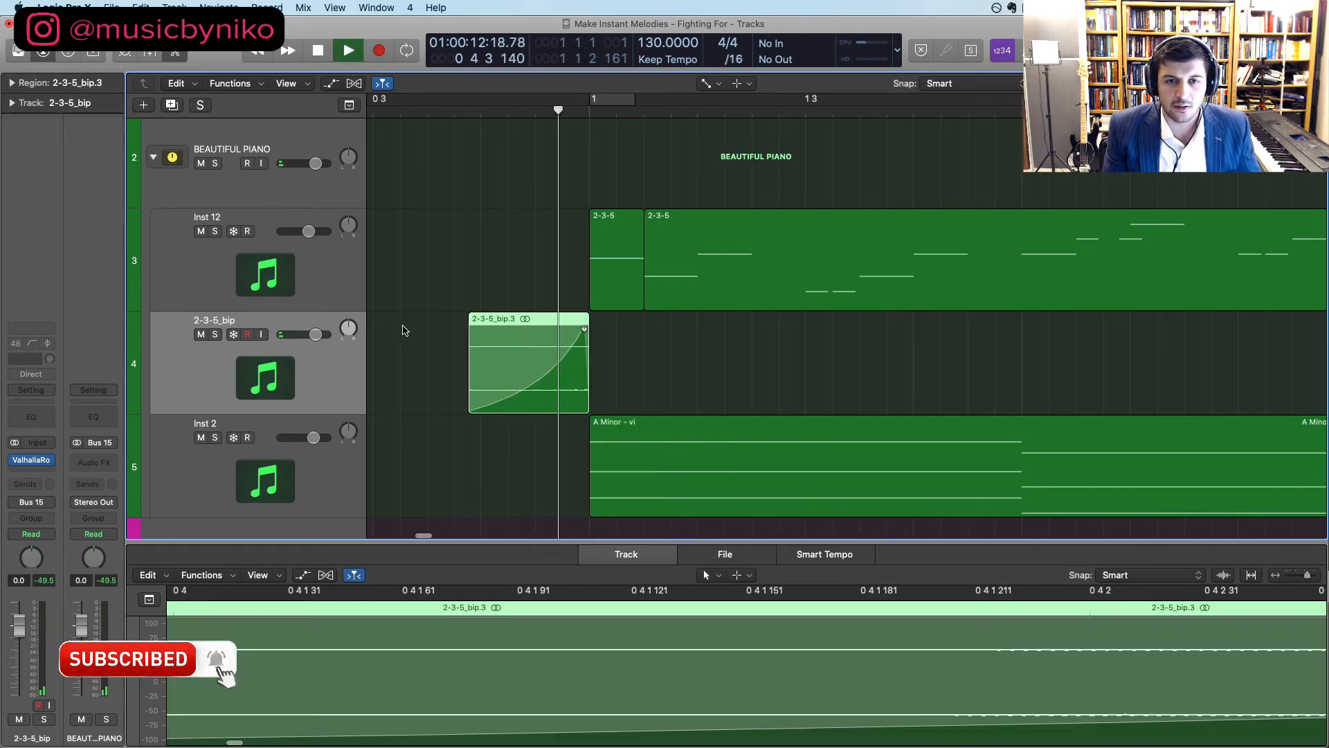
{"action": "key", "text": "t"}
{"action": "key", "text": "t"}
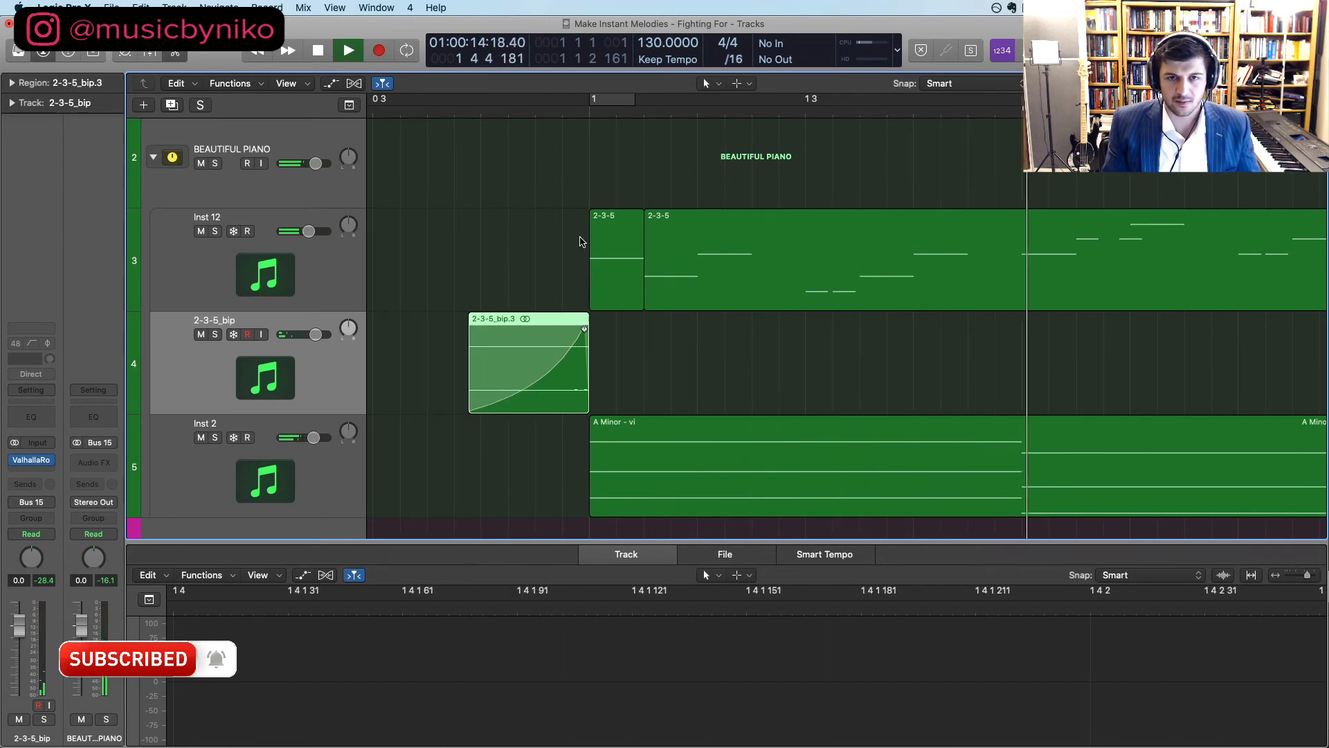
{"action": "scroll", "coordinate": [580, 240], "scroll_direction": "down", "scroll_amount": 10}
{"action": "scroll", "coordinate": [567, 242], "scroll_direction": "right", "scroll_amount": 3}
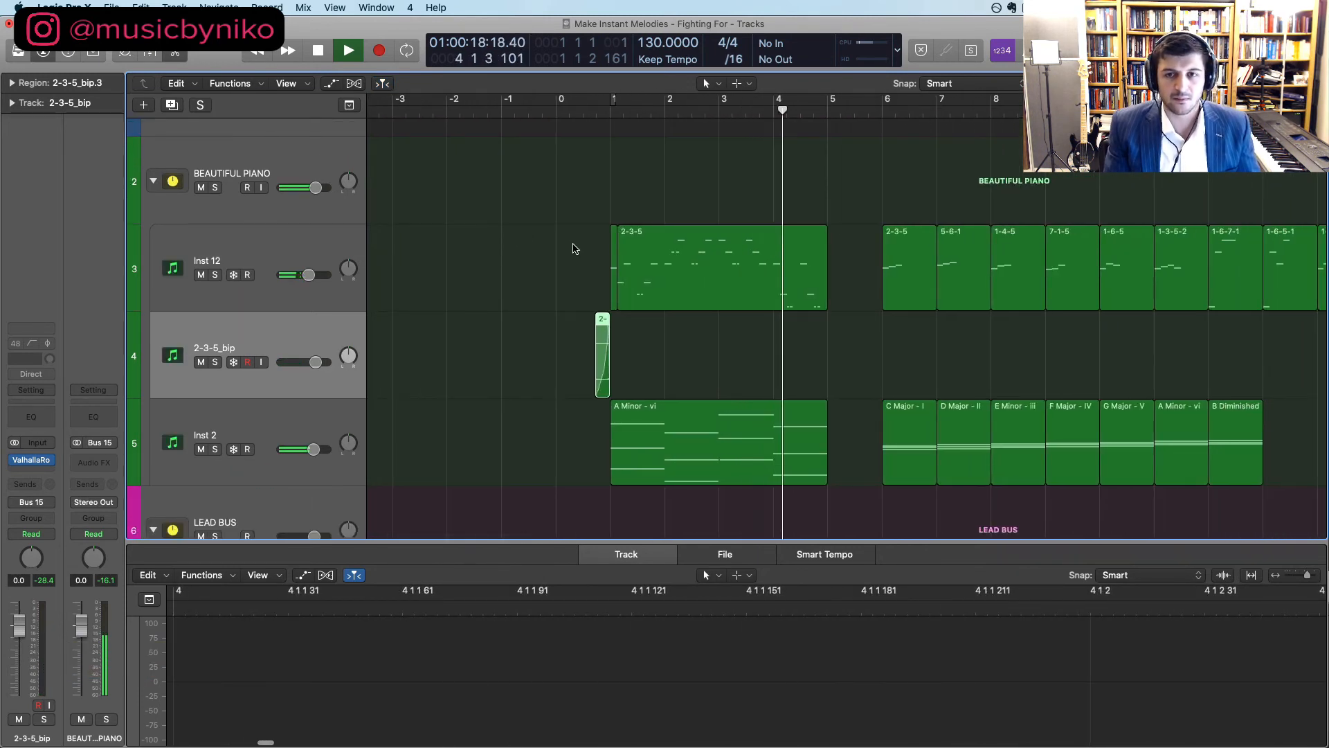
{"action": "key", "text": "space"}
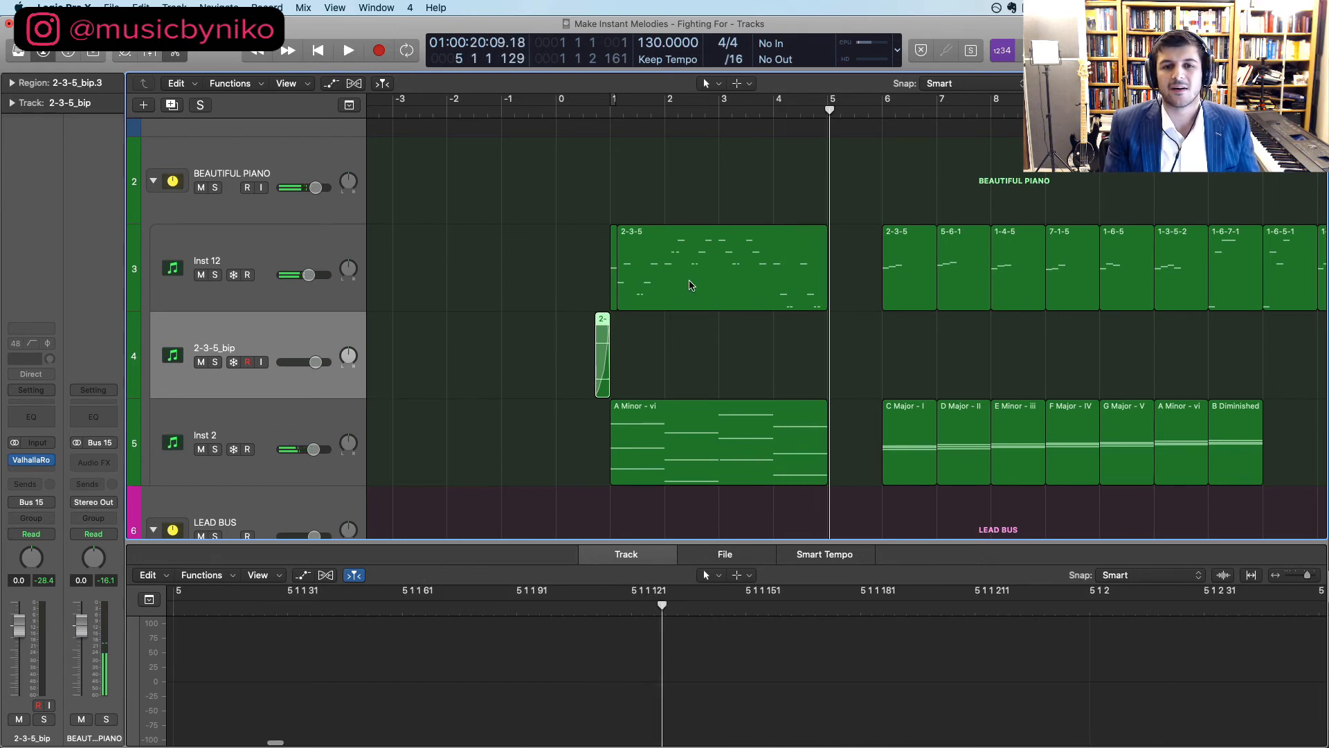
Join the split 2-3-5 regions into one and enlarge the Piano Roll on its notes
{"action": "left_click", "coordinate": [684, 280]}
{"action": "left_click_drag", "start_coordinate": [547, 267], "coordinate": [799, 270]}
{"action": "key", "text": "super+j"}
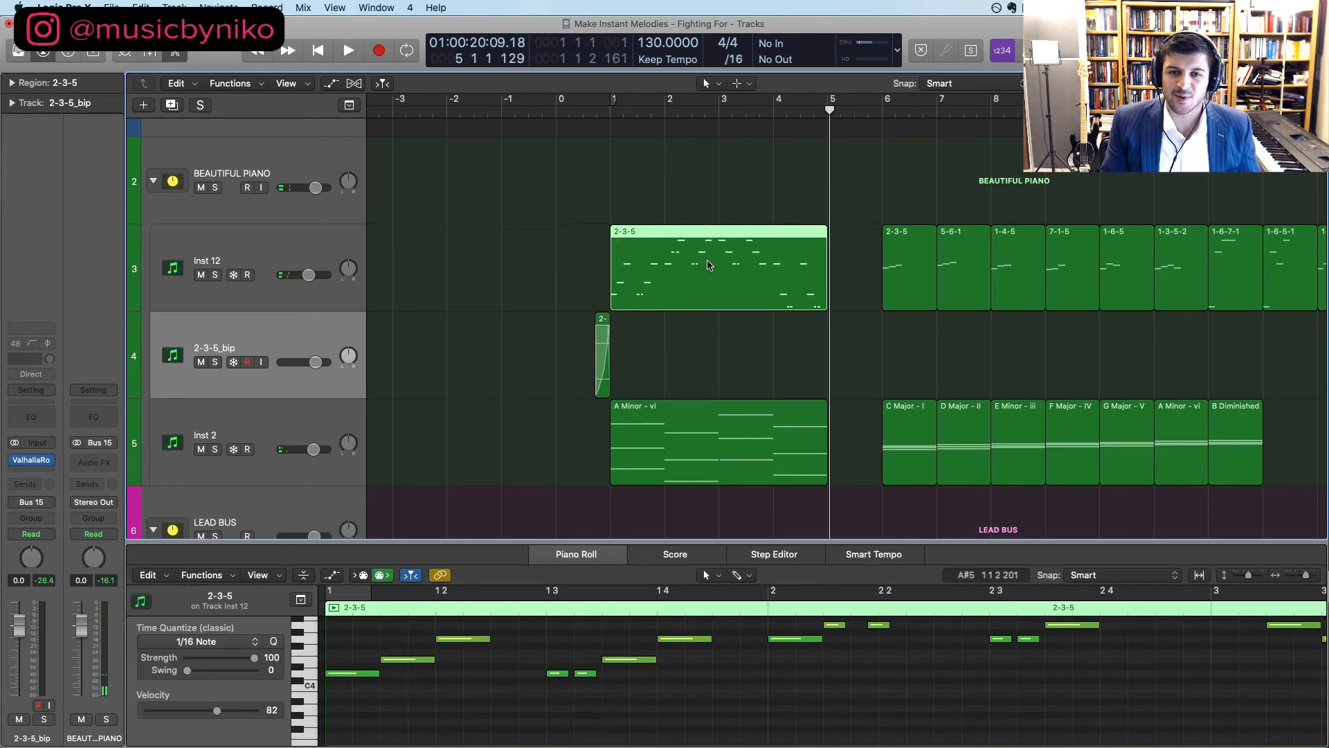
{"action": "key", "text": "e"}
{"action": "key", "text": "e"}
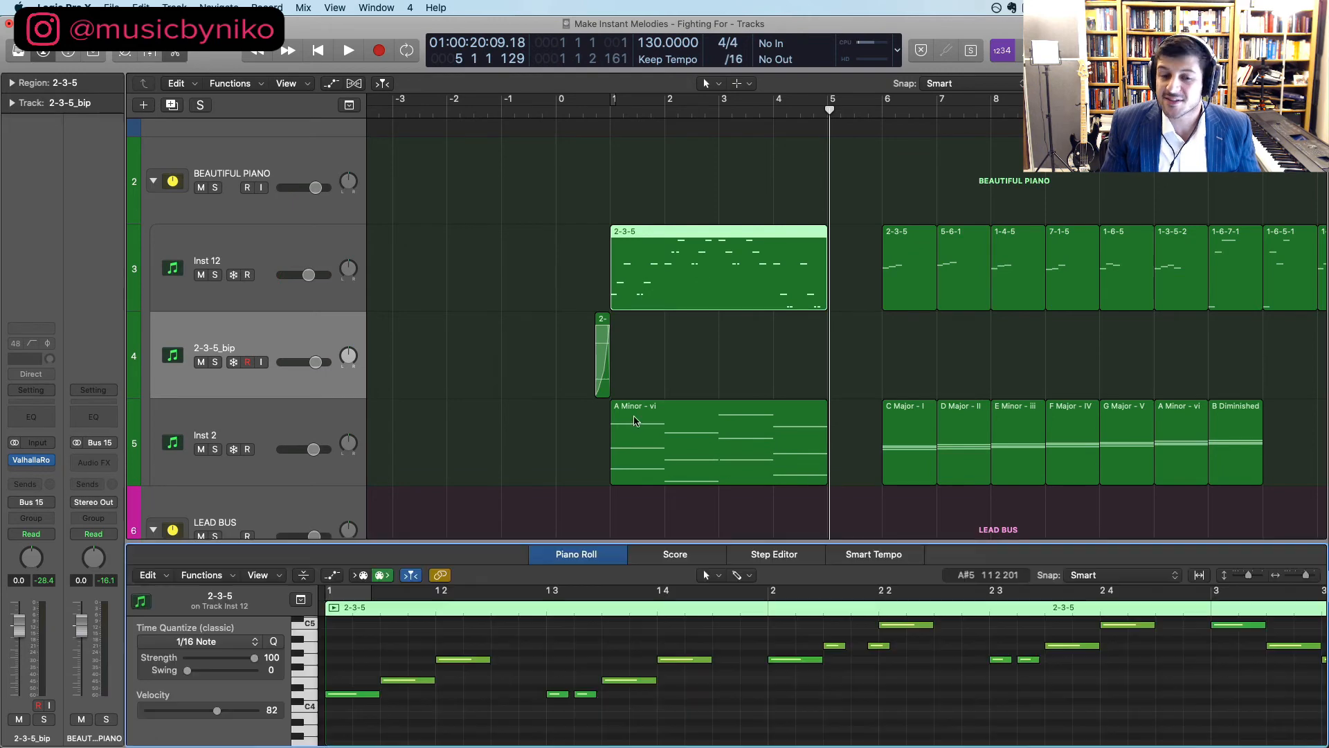
{"action": "left_click_drag", "start_coordinate": [627, 543], "coordinate": [578, 184]}
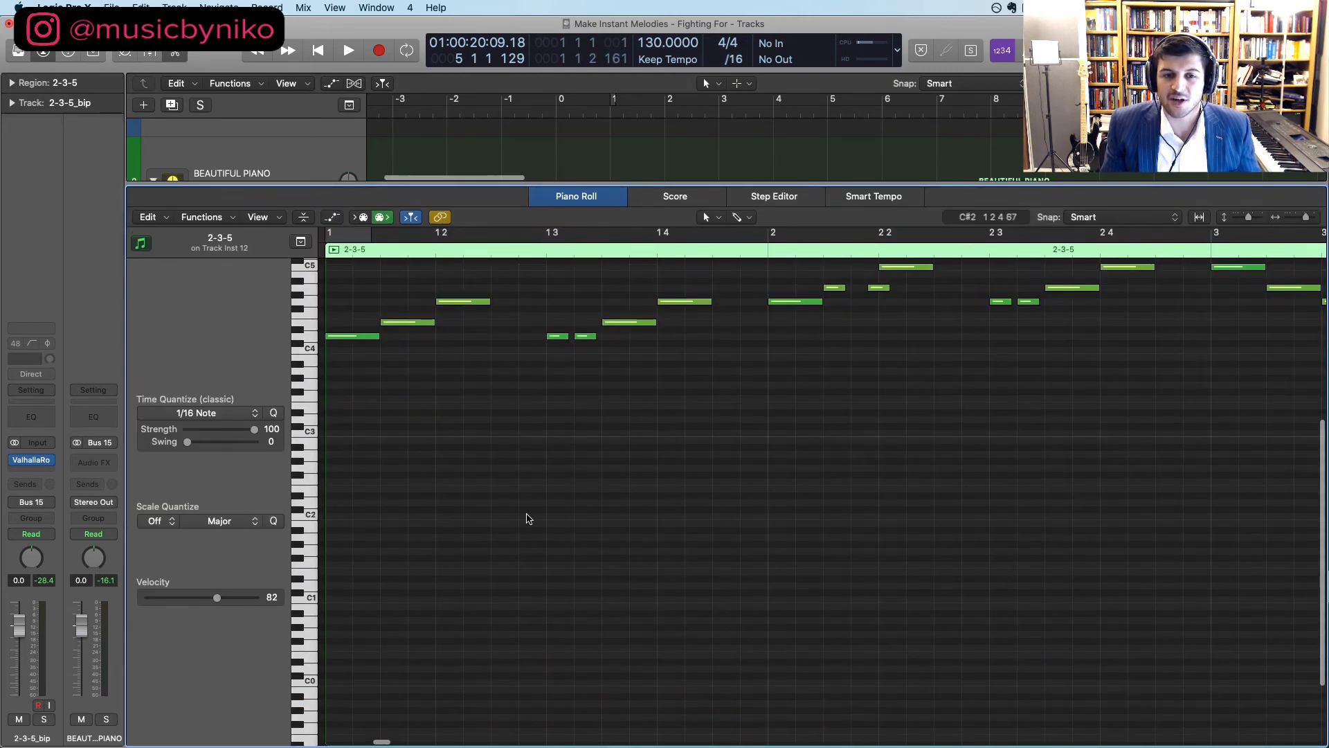
{"action": "scroll", "coordinate": [528, 519], "scroll_direction": "up", "scroll_amount": 4}
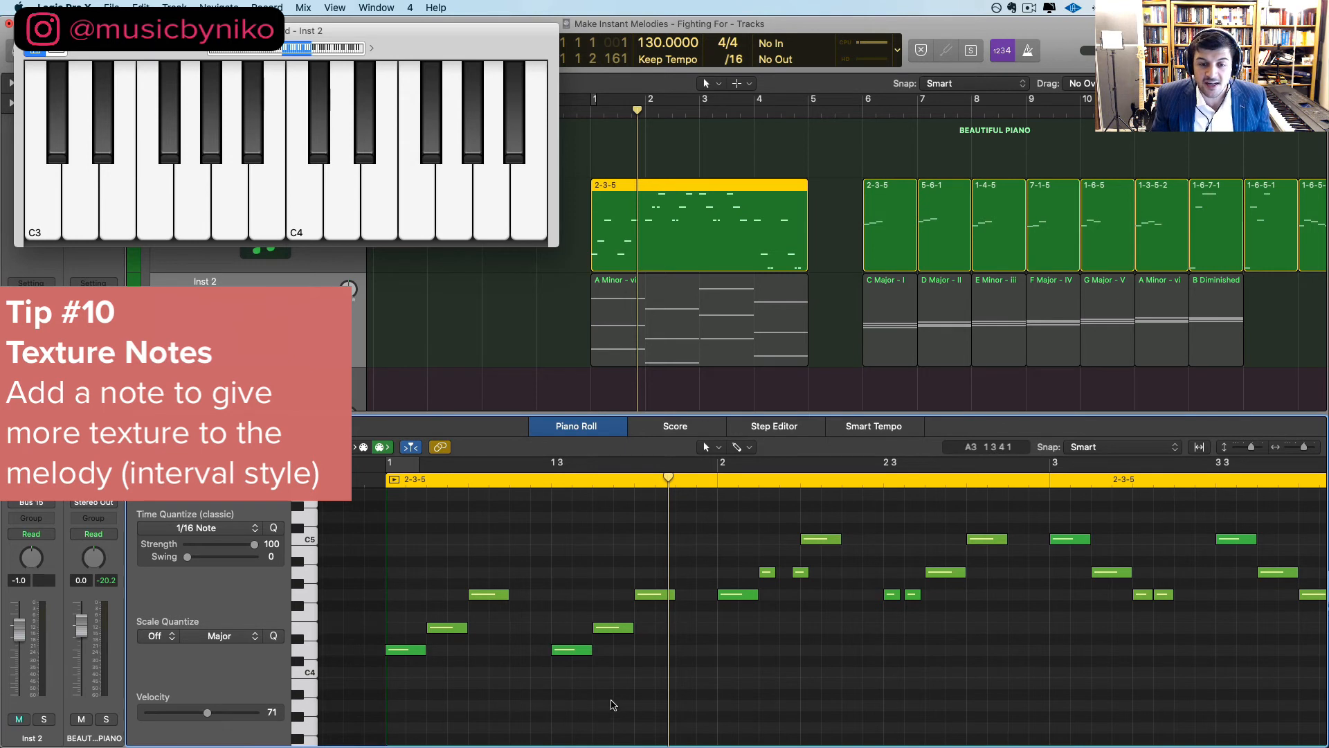
Add a C4 texture note under each of the six bar 1 melody notes and play the bar
{"action": "left_click_drag", "start_coordinate": [612, 705], "coordinate": [490, 675]}
{"action": "key", "text": "space"}
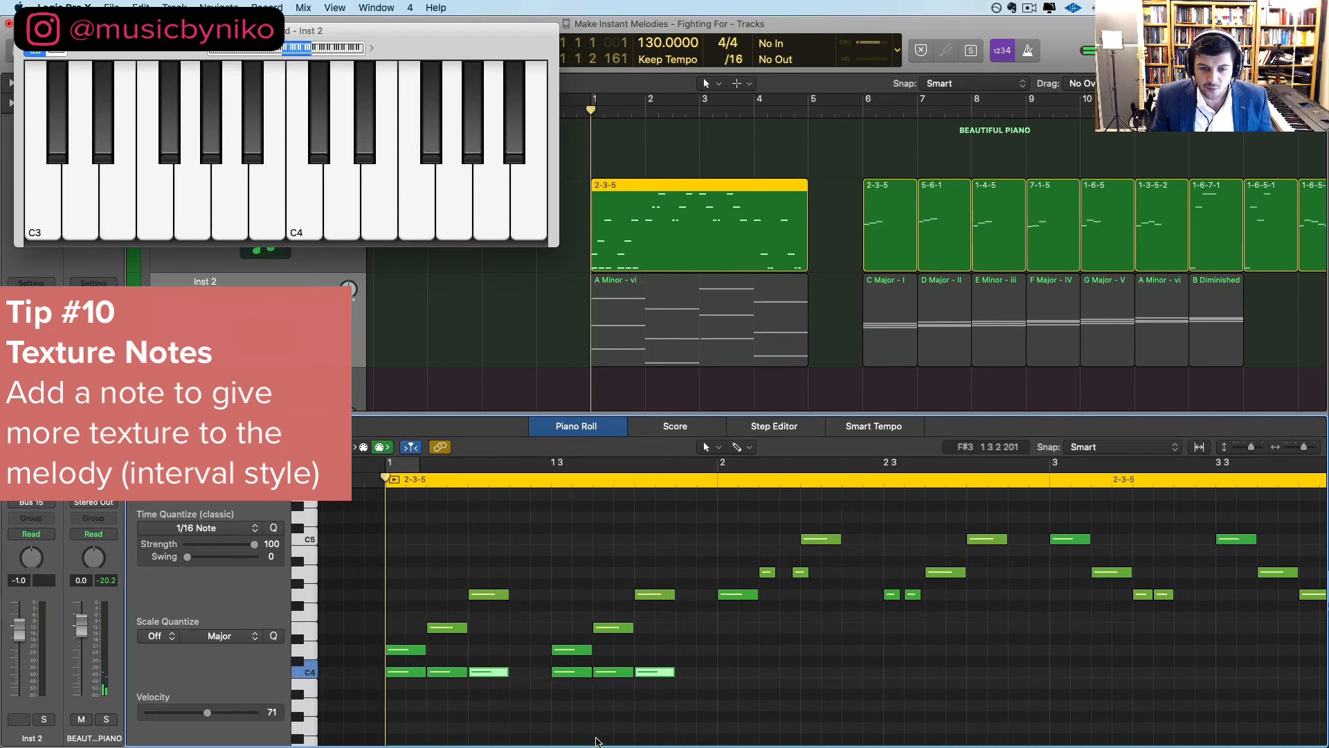
{"action": "key", "text": "space"}
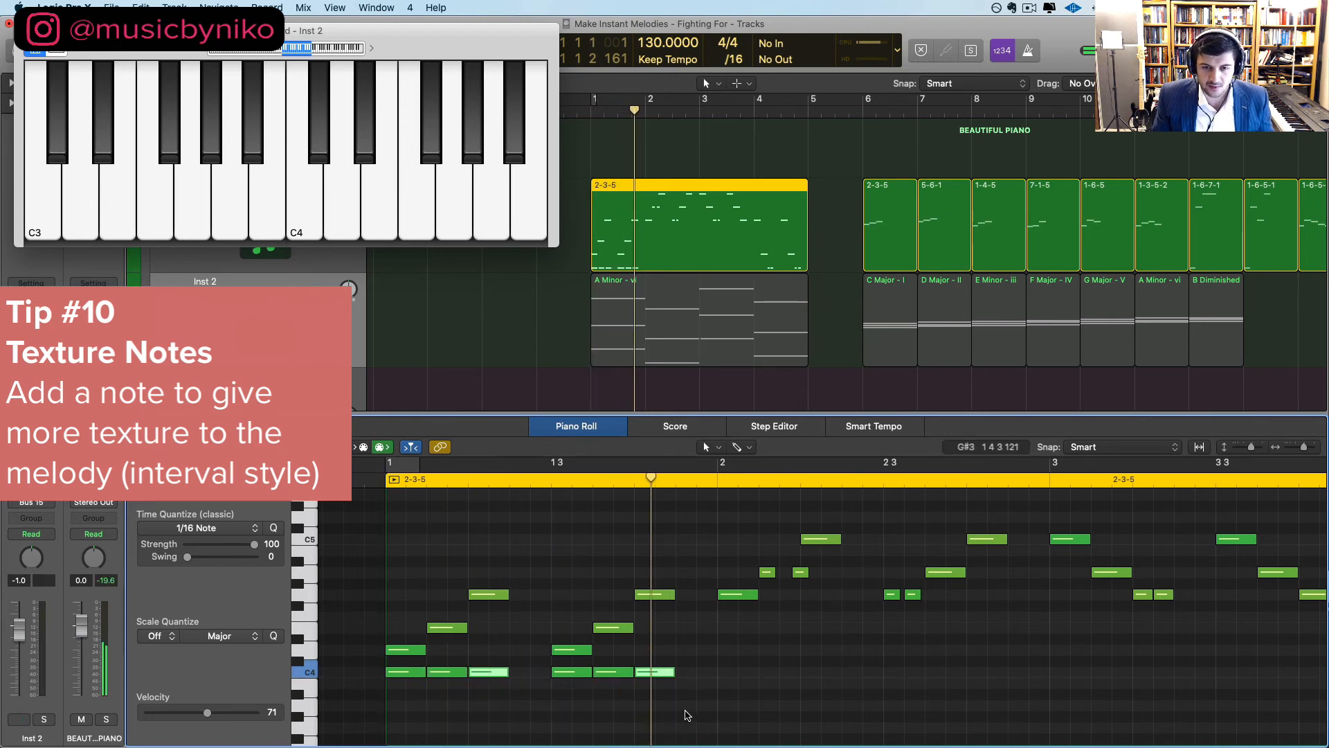
Mute the six C4 texture notes in bar 1, play the bar without them and unmute them
{"action": "left_click_drag", "start_coordinate": [685, 712], "coordinate": [374, 667]}
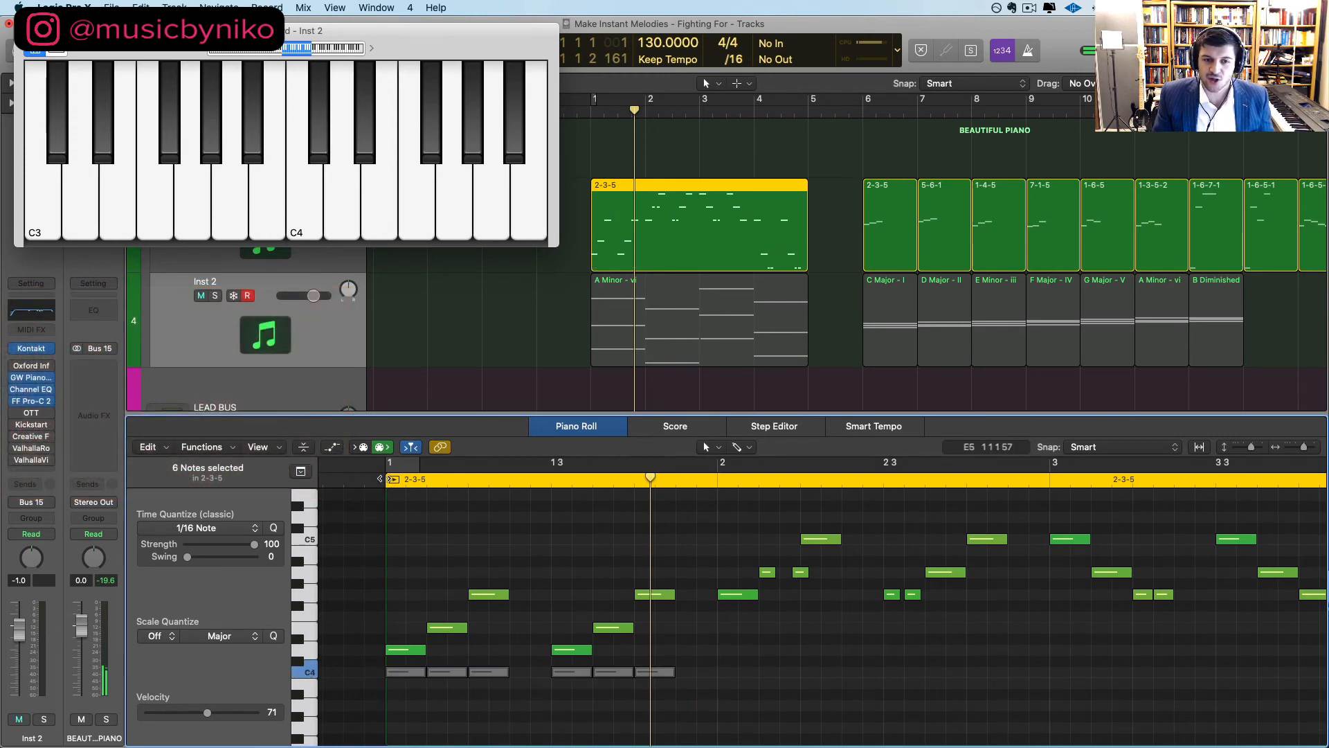
{"action": "key", "text": "space"}
{"action": "key", "text": "space"}
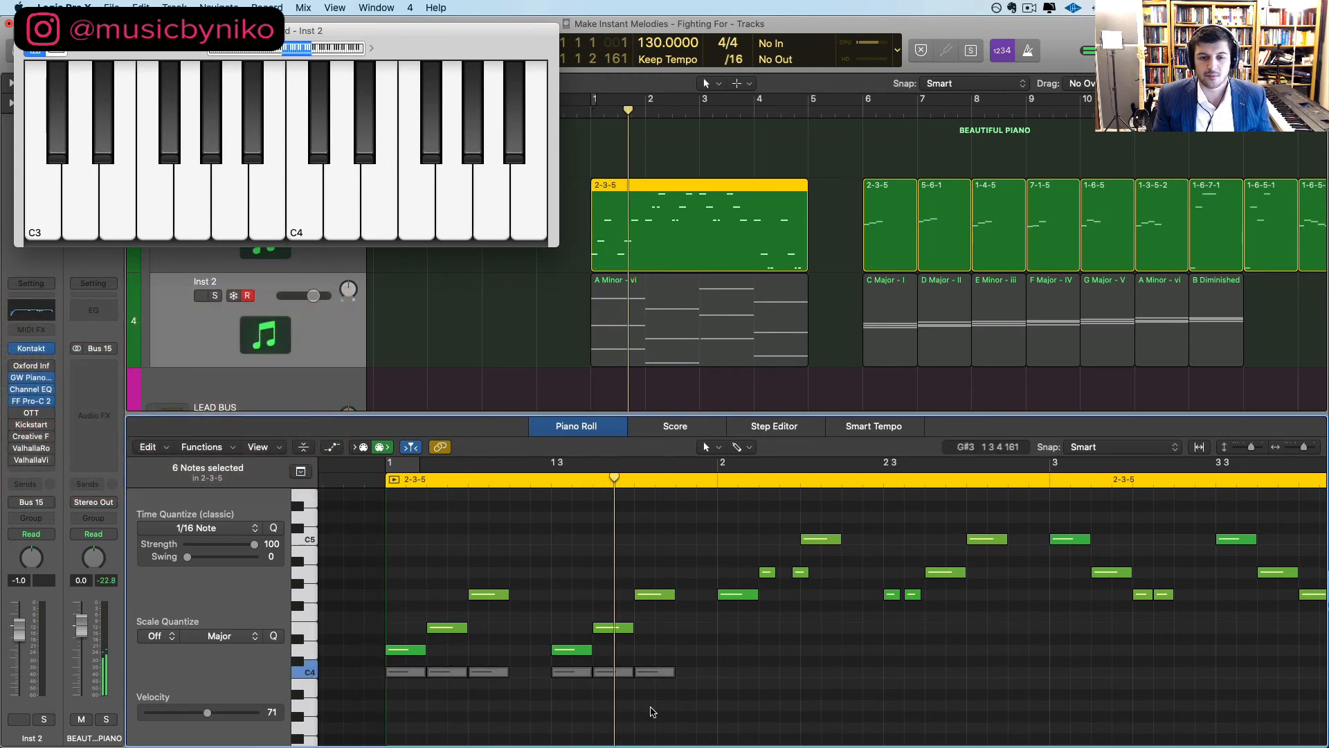
{"action": "left_click_drag", "start_coordinate": [679, 707], "coordinate": [397, 676]}
{"action": "key", "text": "ctrl+m"}
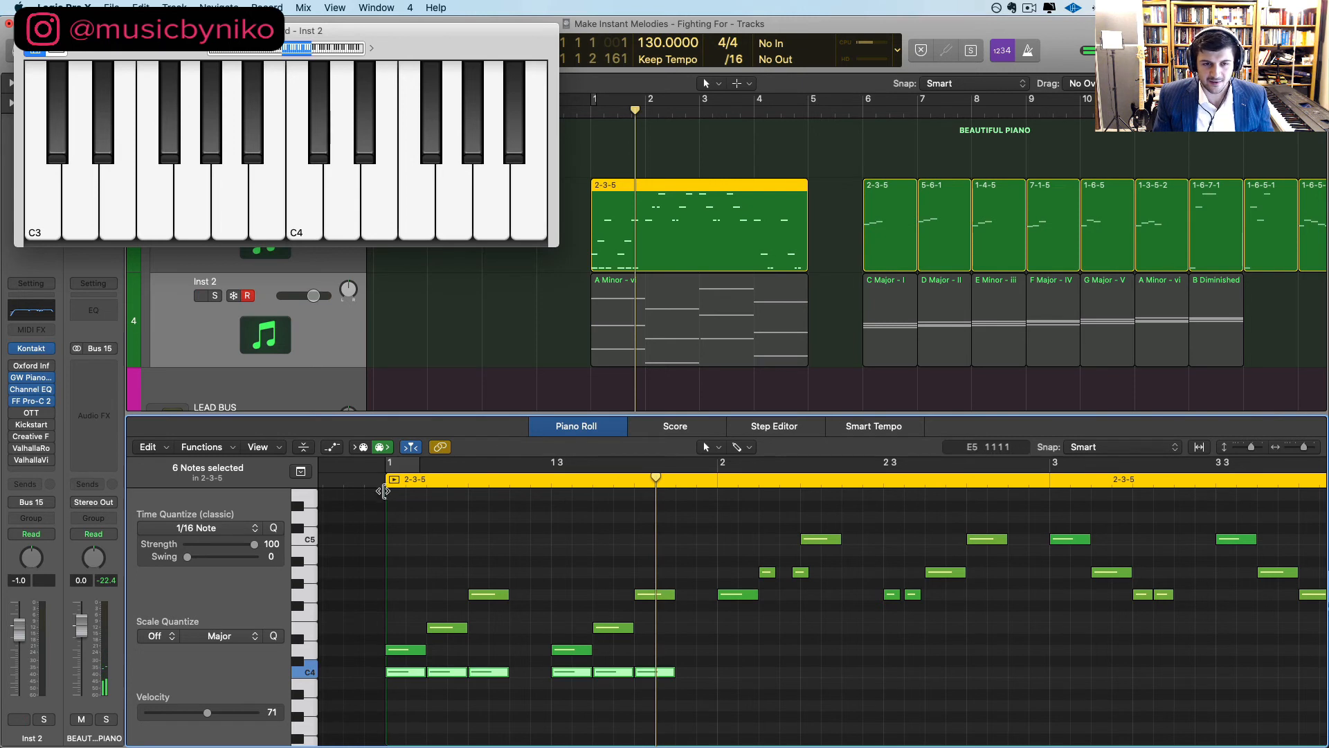
Play from bar 1 with the Inst 2 track soloed so the chords sound with the melody
{"action": "left_click", "coordinate": [383, 469]}
{"action": "key", "text": "space"}
{"action": "key", "text": "ctrl+s"}
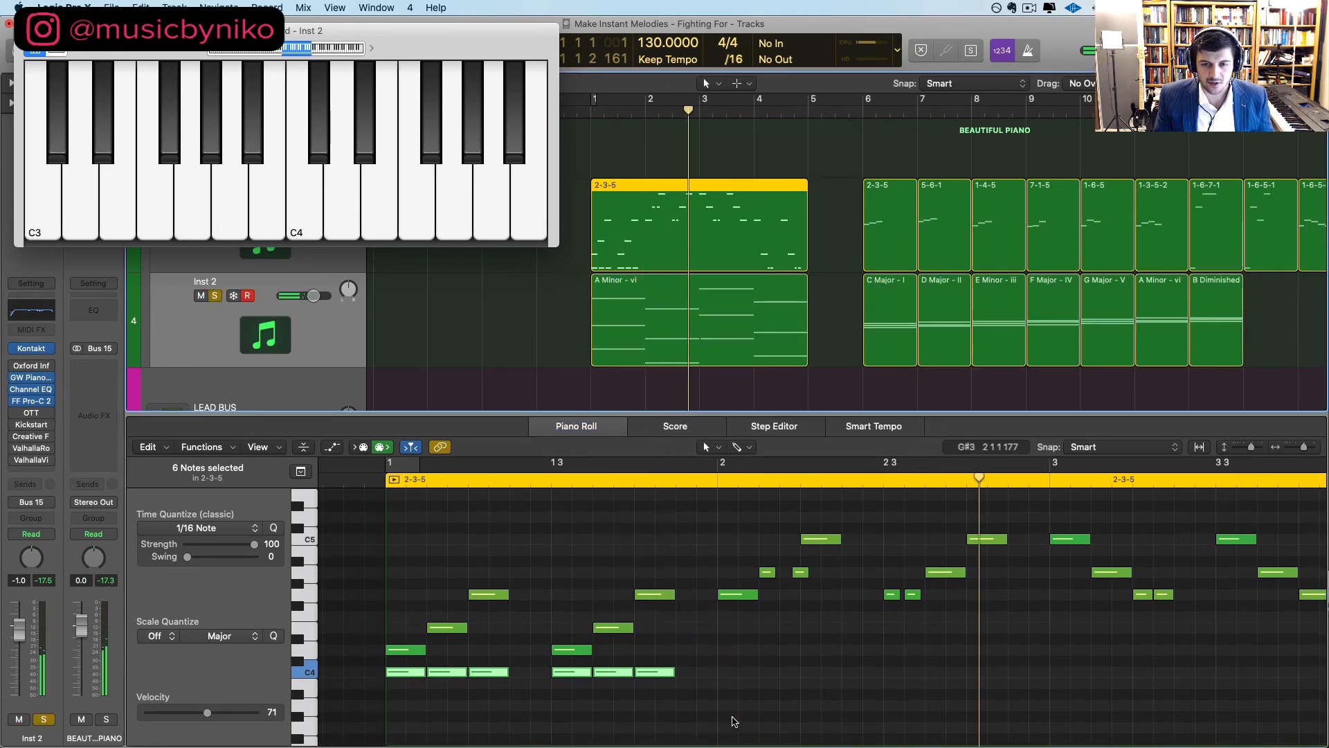
Copy the six C4 texture notes into bar 2 under the melody and play from bar 1
{"action": "left_click_drag", "start_coordinate": [733, 718], "coordinate": [743, 673]}
{"action": "key", "text": "Return"}
{"action": "key", "text": "space"}
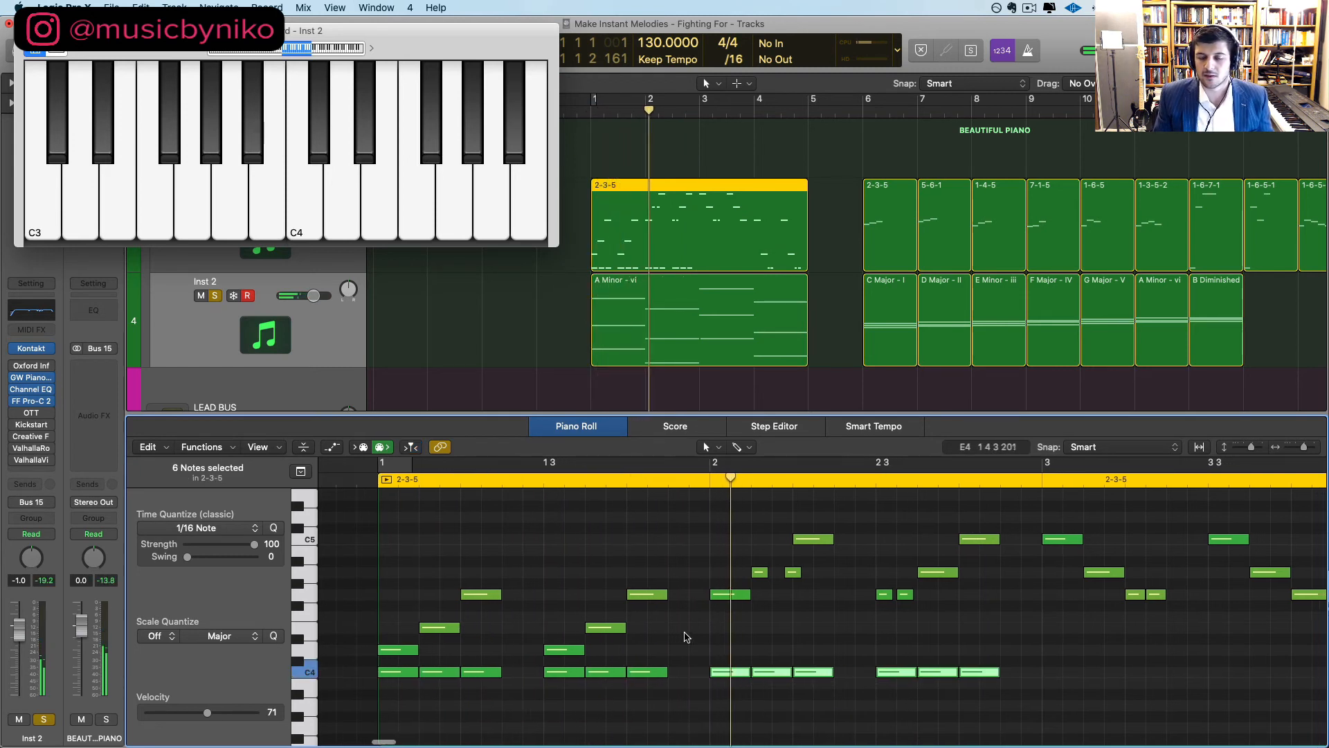
{"action": "key", "text": "space"}
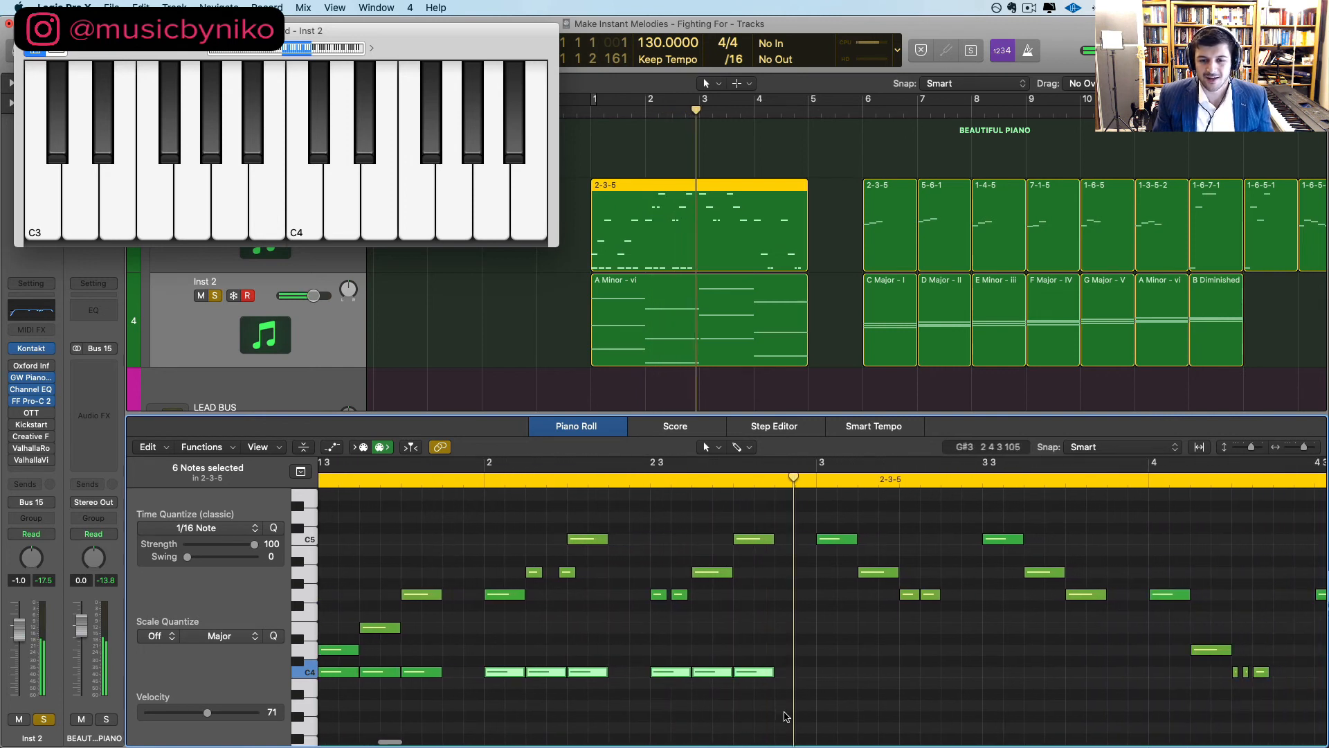
Copy the six C4 texture notes into bar 3 and play the melody through to its end
{"action": "left_click_drag", "start_coordinate": [788, 715], "coordinate": [841, 675]}
{"action": "key", "text": "super+Left"}
{"action": "key", "text": "space"}
{"action": "scroll", "coordinate": [836, 673], "scroll_direction": "right", "scroll_amount": 5}
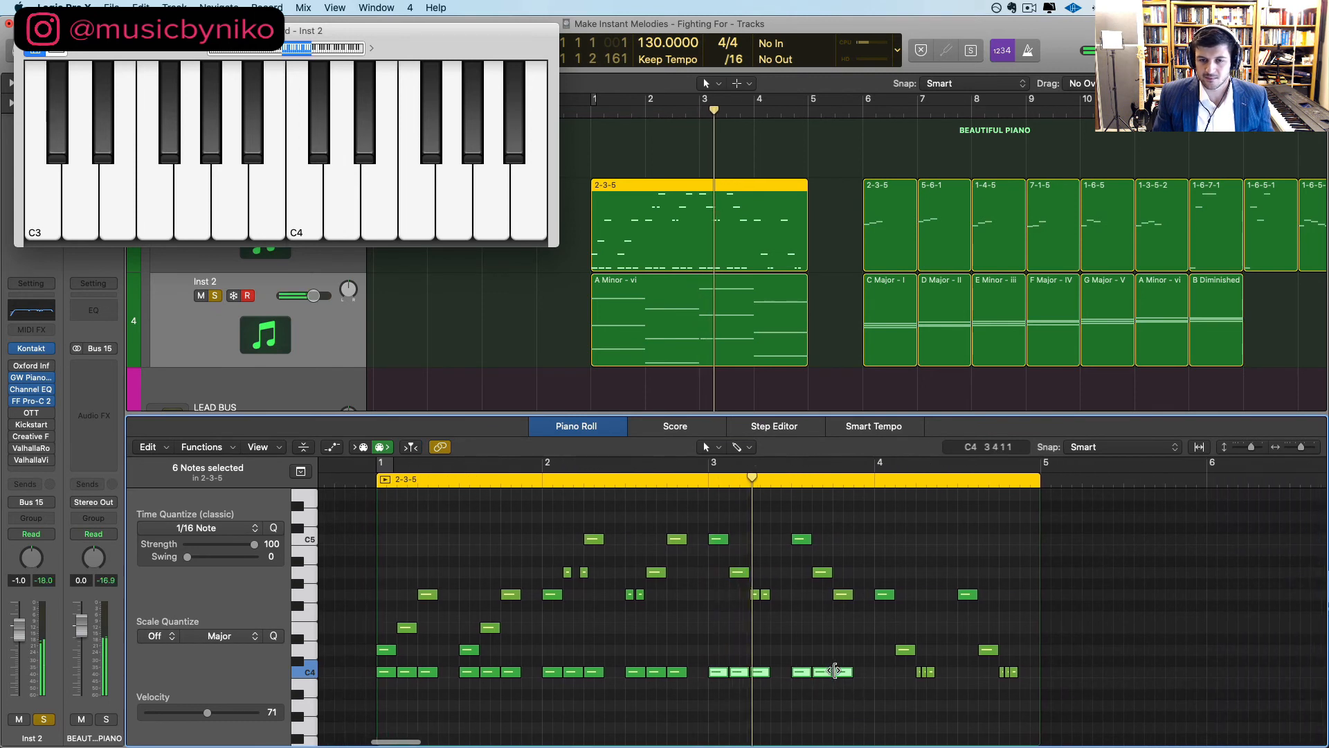
{"action": "scroll", "coordinate": [836, 673], "scroll_direction": "right", "scroll_amount": 2}
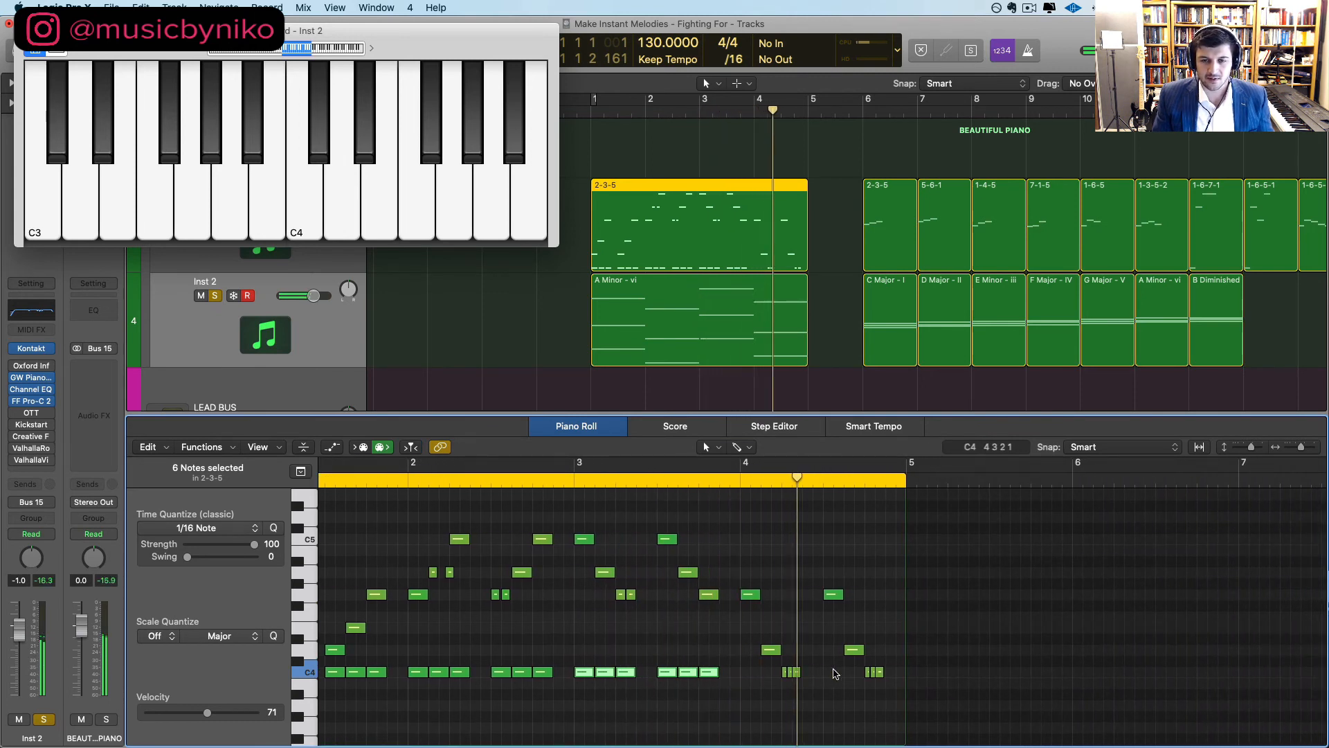
{"action": "scroll", "coordinate": [713, 663], "scroll_direction": "left", "scroll_amount": 5}
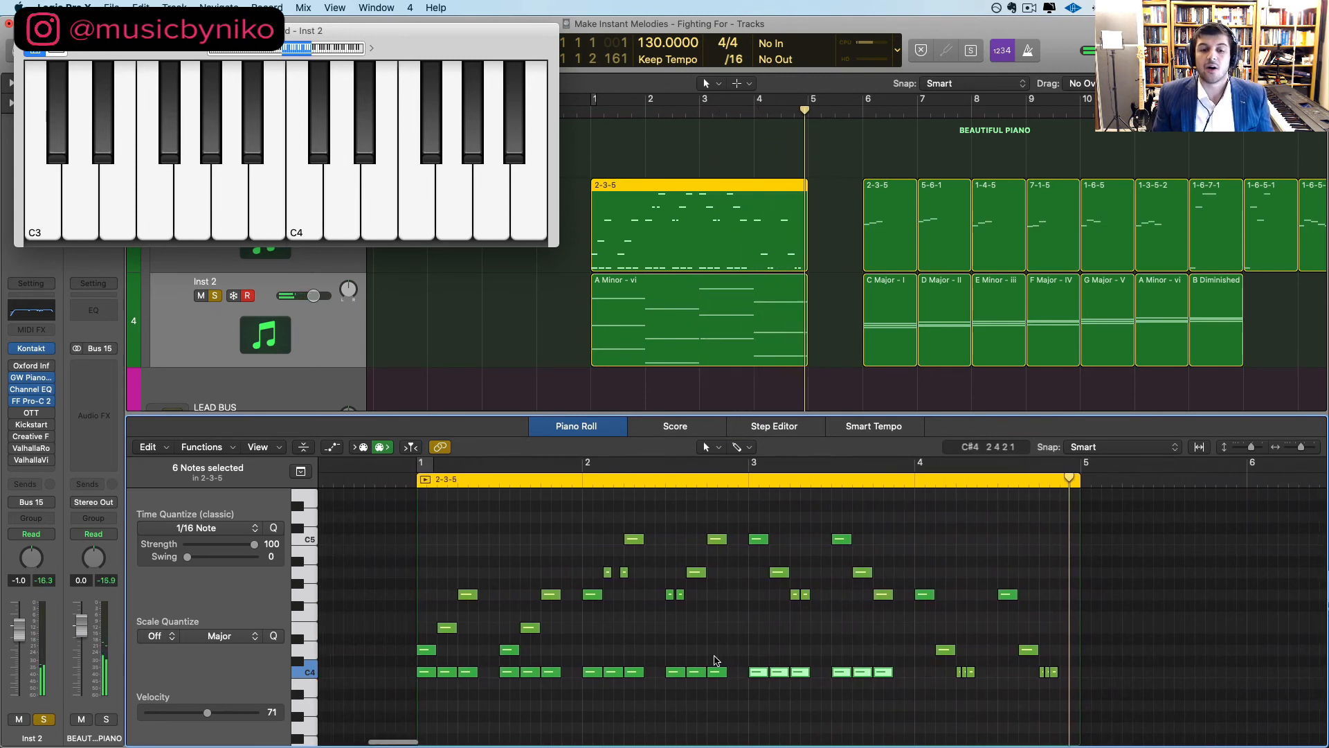
Open the A Minor - vi chord region and select bar 2's three chord notes to identify the chord
{"action": "left_click", "coordinate": [644, 303]}
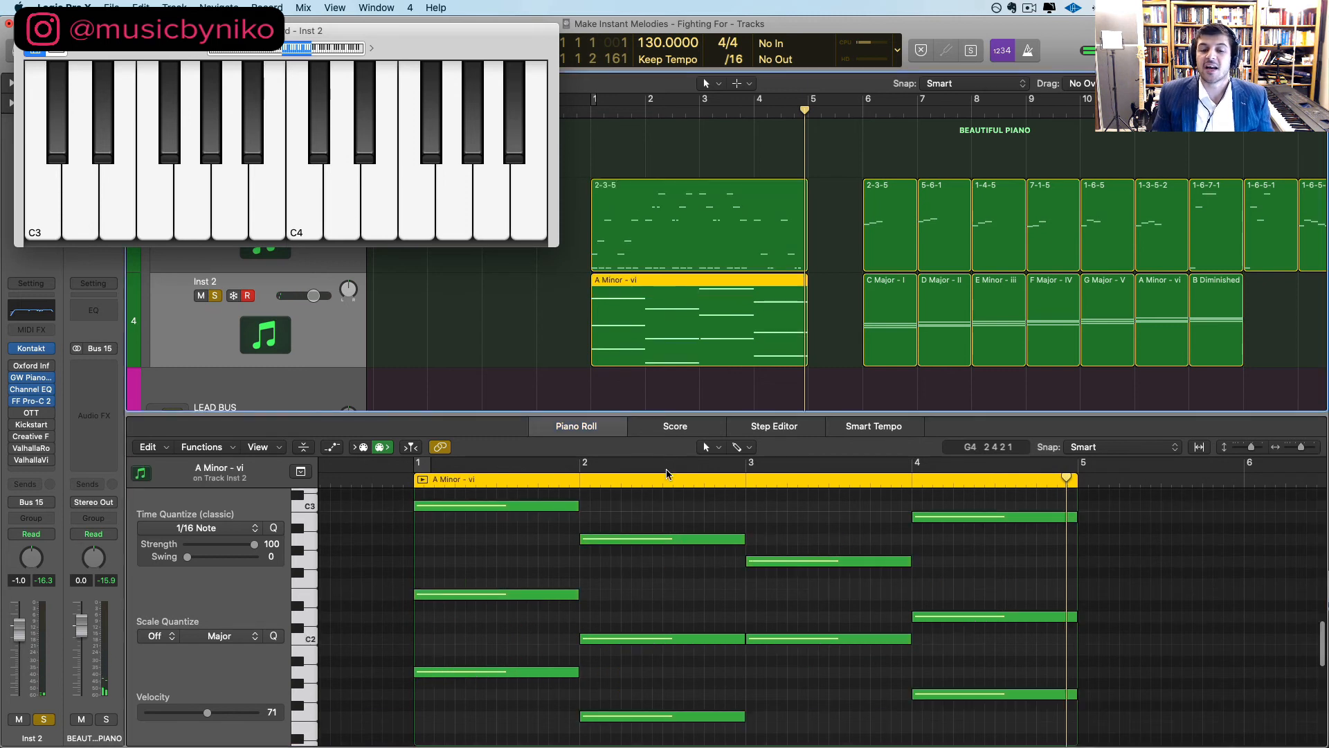
{"action": "left_click", "coordinate": [631, 569]}
{"action": "key", "text": "super+Up"}
{"action": "key", "text": "super+Up"}
{"action": "scroll", "coordinate": [613, 592], "scroll_direction": "up", "scroll_amount": 2}
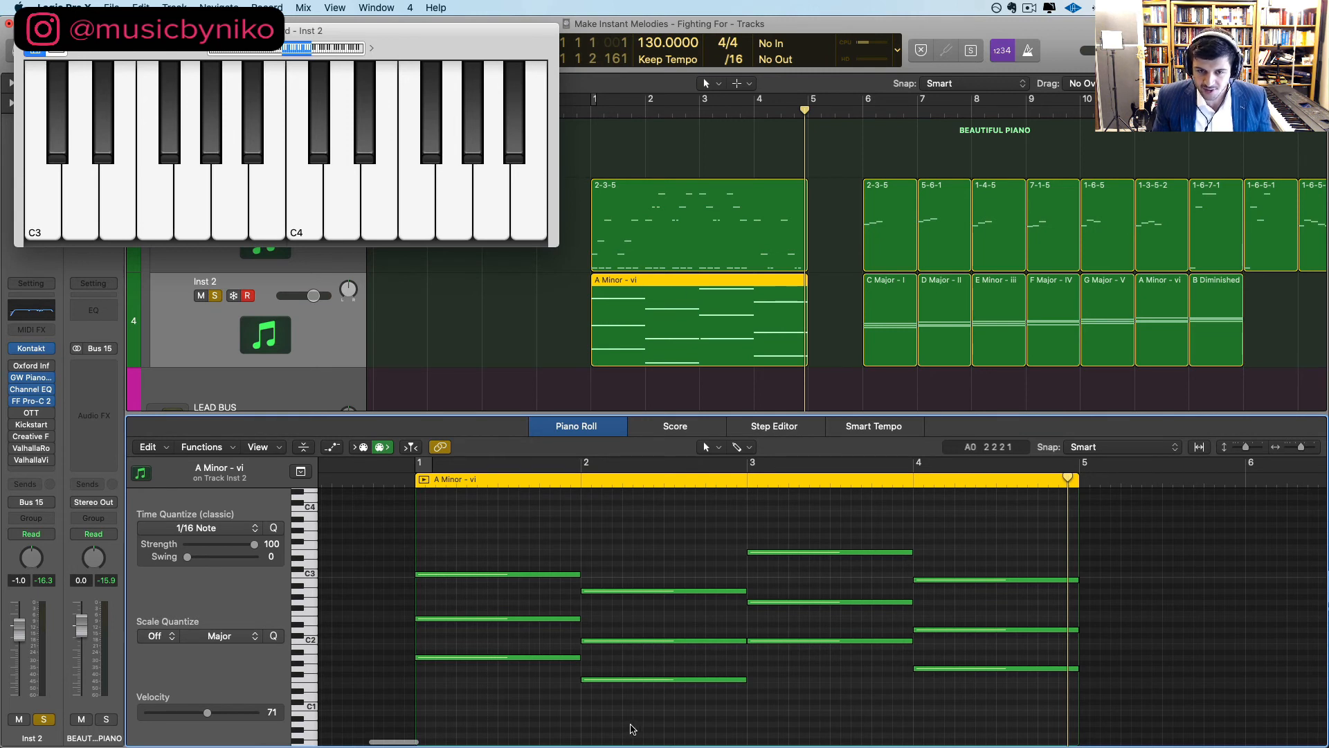
{"action": "left_click_drag", "start_coordinate": [630, 725], "coordinate": [629, 582]}
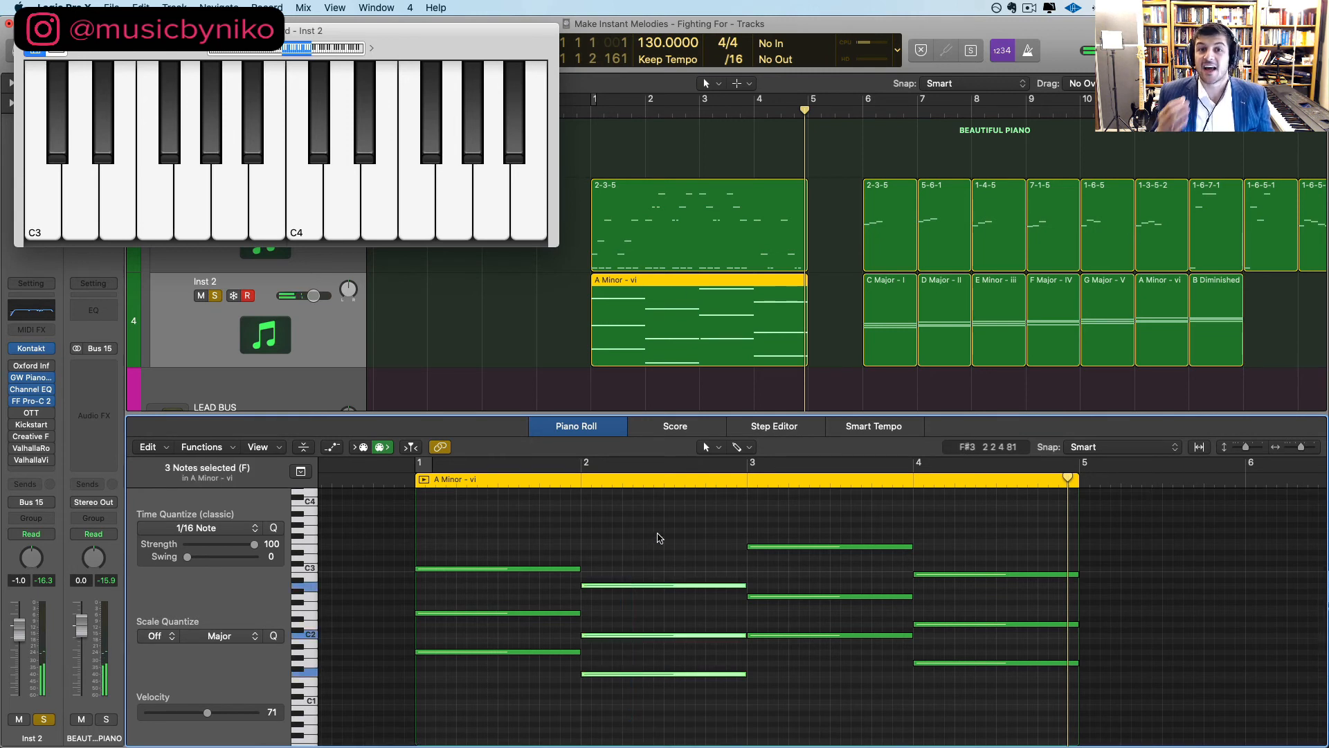
Raise the six texture notes in bar 2 of the 2-3-5 melody from C4 to F4 and play the bar
{"action": "left_click", "coordinate": [689, 222]}
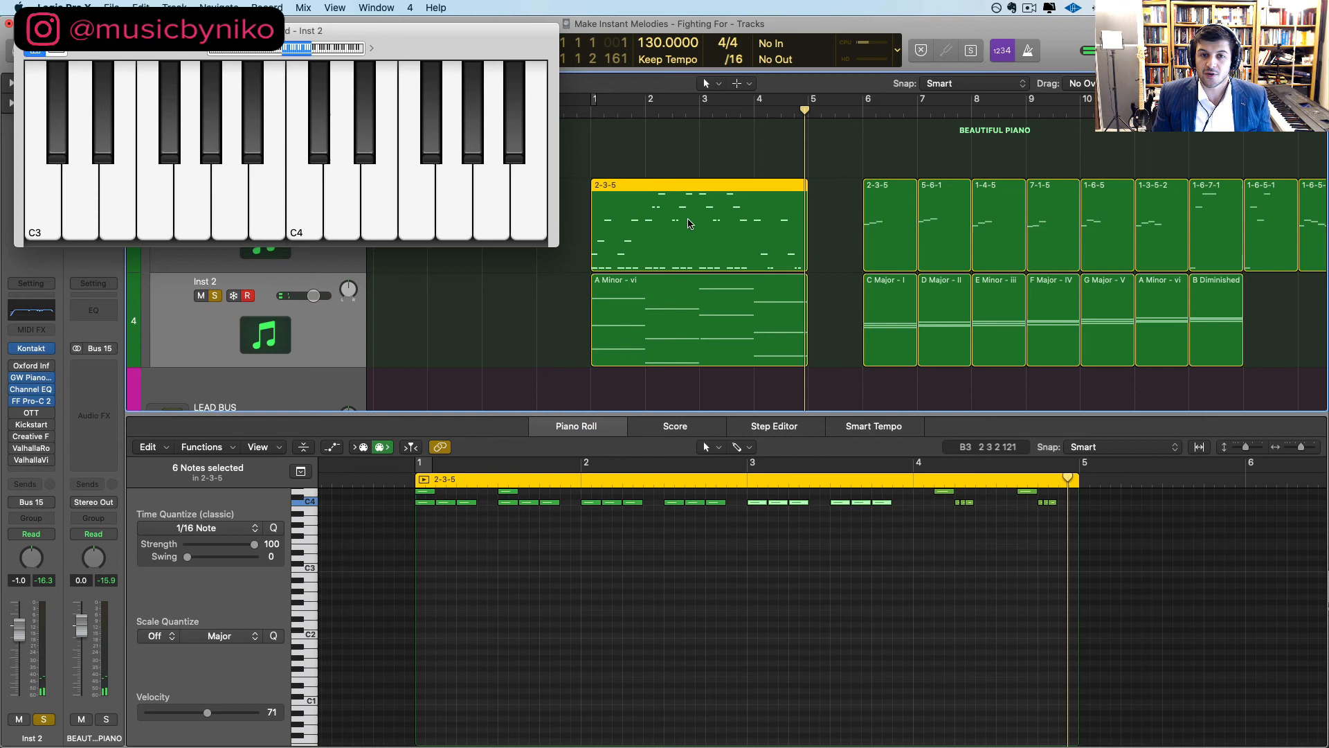
{"action": "left_click", "coordinate": [644, 112]}
{"action": "scroll", "coordinate": [652, 529], "scroll_direction": "up", "scroll_amount": 5}
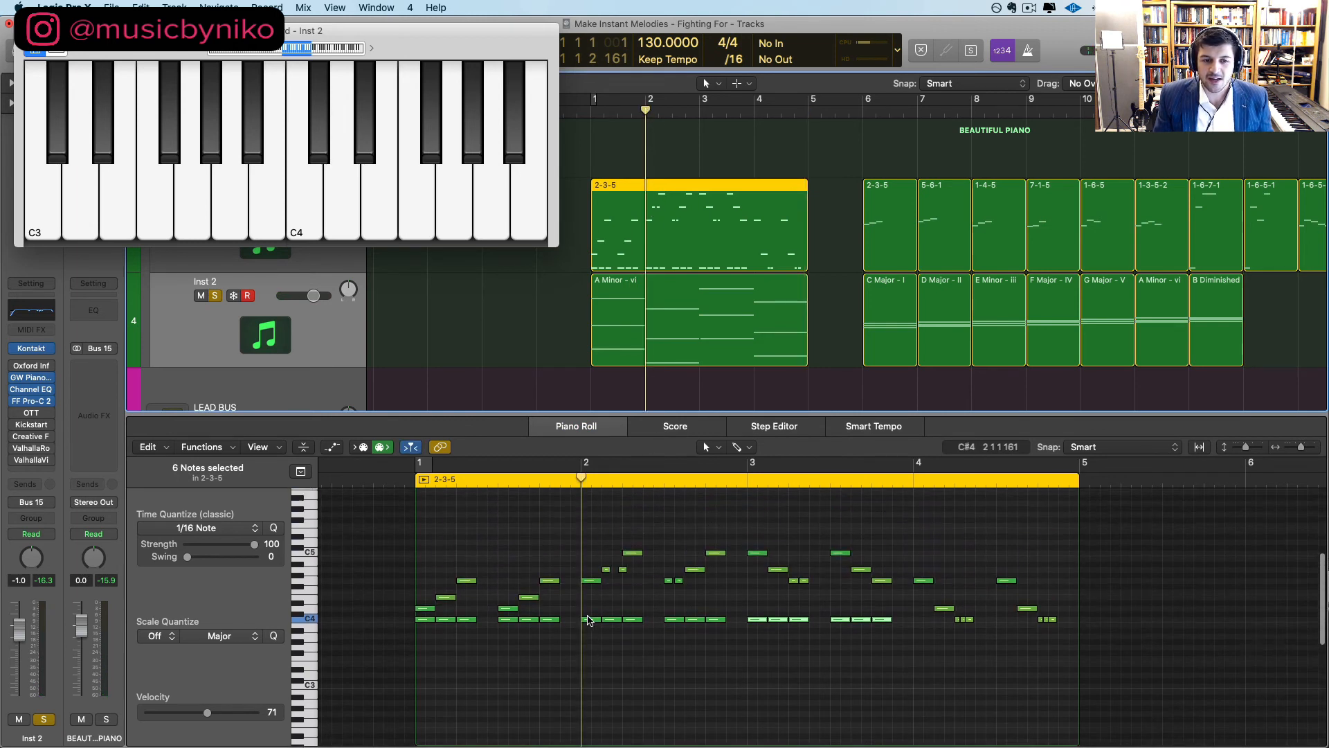
{"action": "left_click_drag", "start_coordinate": [588, 606], "coordinate": [720, 651]}
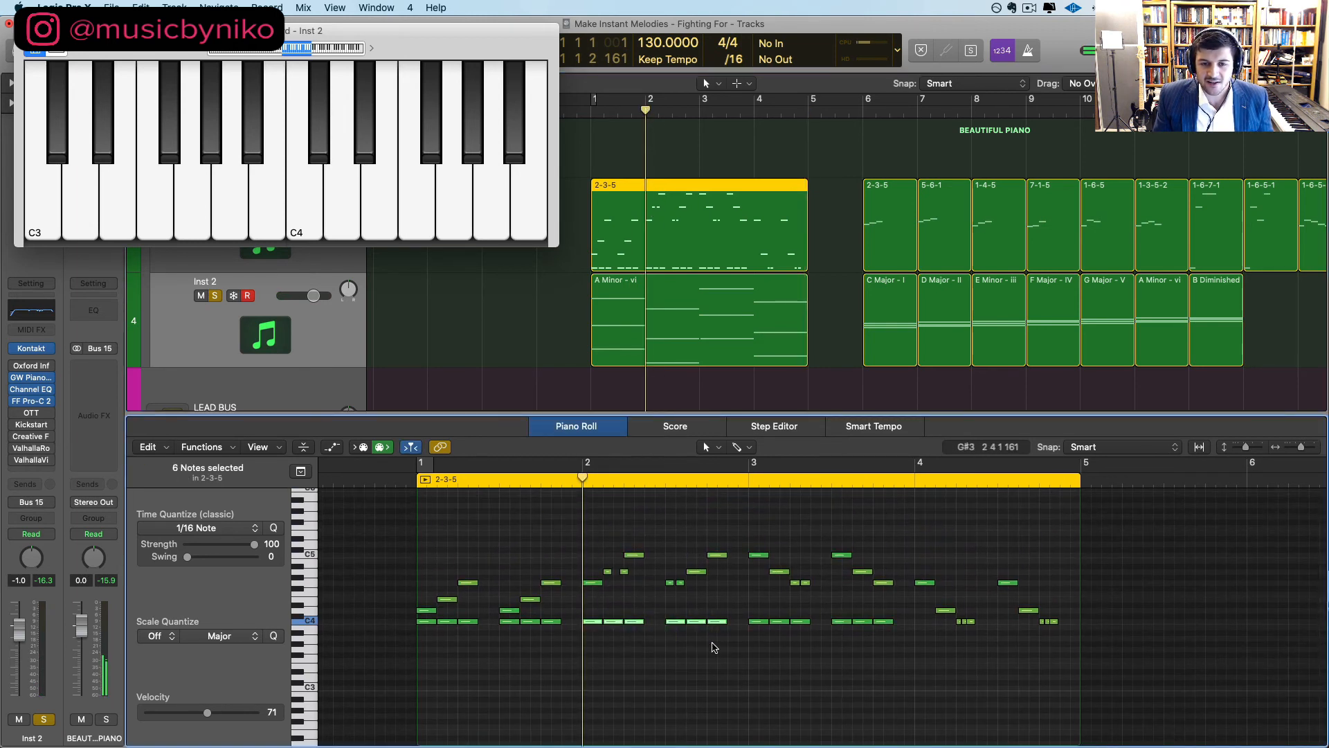
{"action": "key", "text": "alt+Up"}
{"action": "key", "text": "alt+Up"}
{"action": "key", "text": "alt+Up"}
{"action": "key", "text": "alt+Up"}
{"action": "key", "text": "alt+Up"}
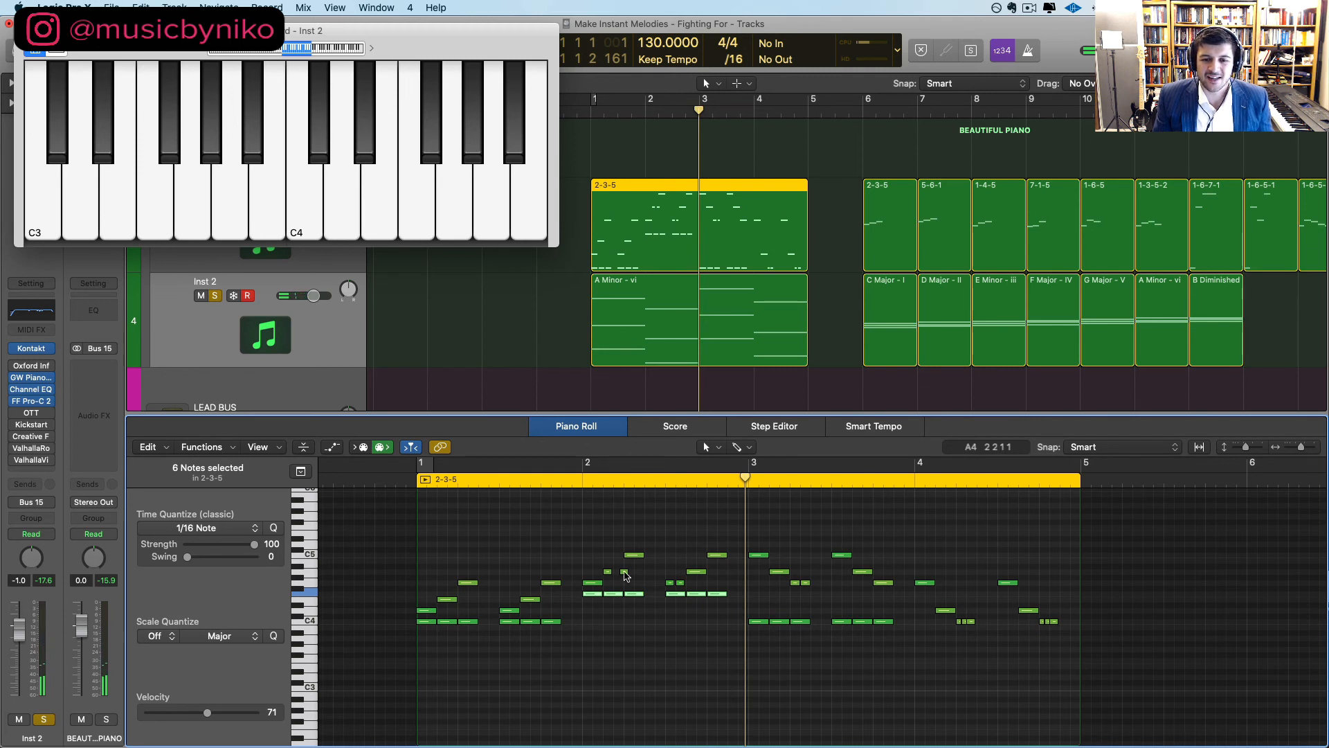
Replace bar 2's two short A4 and two short G4 repeats with single notes of length 0 0 2 0 and play the melody
{"action": "left_click_drag", "start_coordinate": [626, 576], "coordinate": [683, 584]}
{"action": "key", "text": "Delete"}
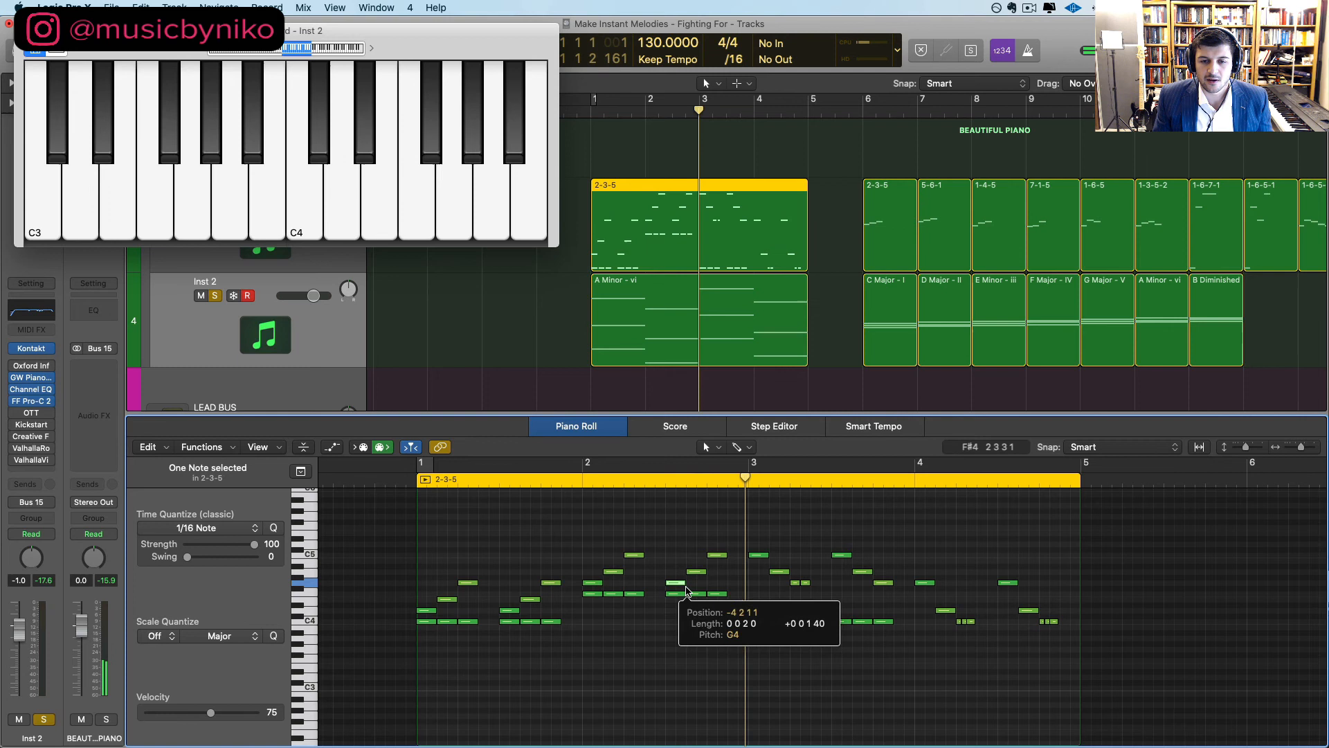
{"action": "left_click", "coordinate": [406, 478]}
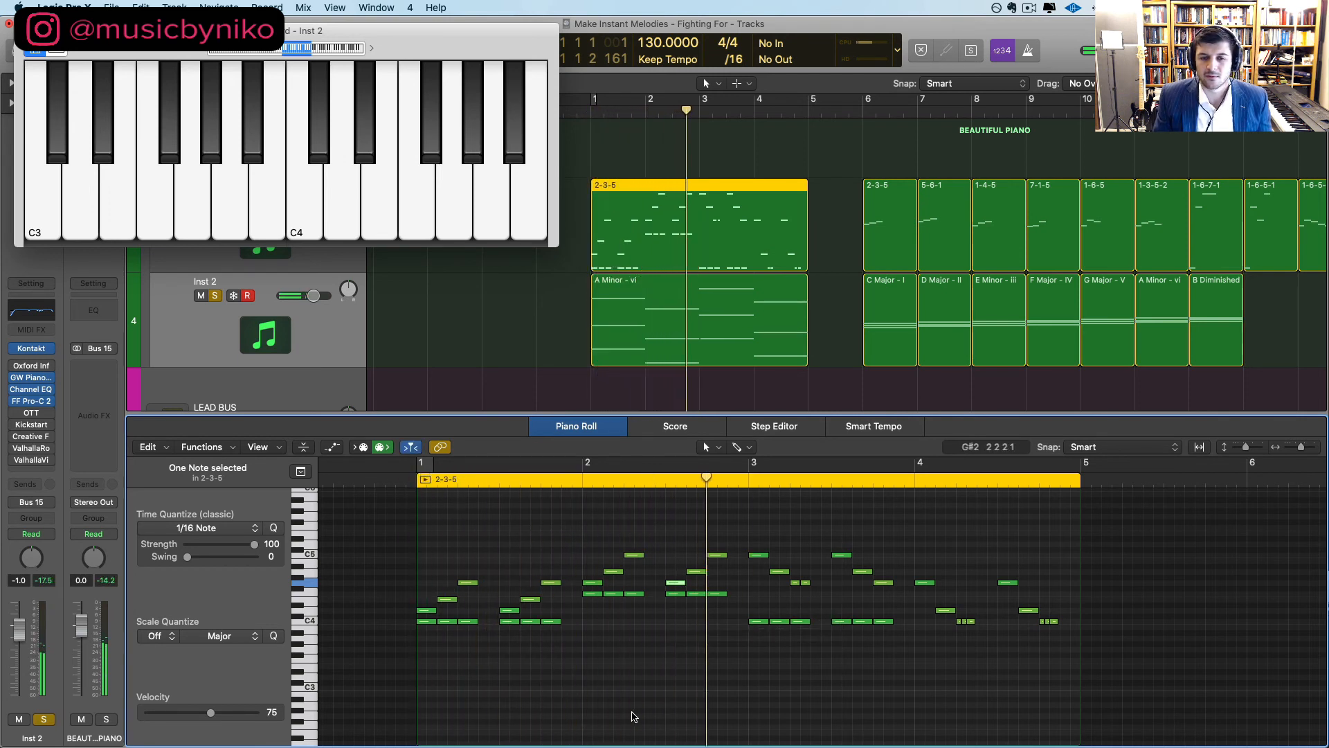
Lower the six texture notes in bar 2 of the 2-3-5 melody from F4 to C4 and play the melody from bar 1
{"action": "left_click_drag", "start_coordinate": [732, 606], "coordinate": [591, 592]}
{"action": "key", "text": "alt+Down"}
{"action": "key", "text": "alt+Down"}
{"action": "key", "text": "alt+Down"}
{"action": "key", "text": "alt+Down"}
{"action": "key", "text": "alt+Down"}
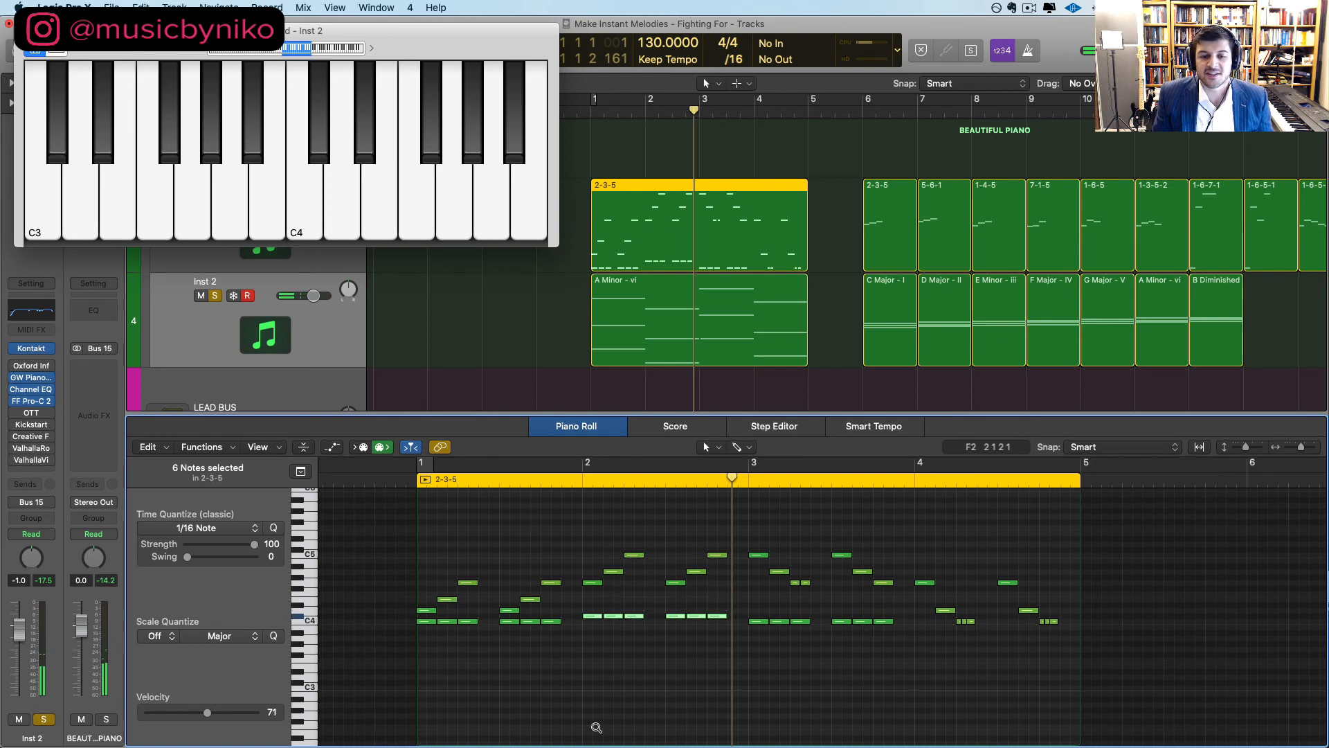
{"action": "left_click", "coordinate": [560, 478]}
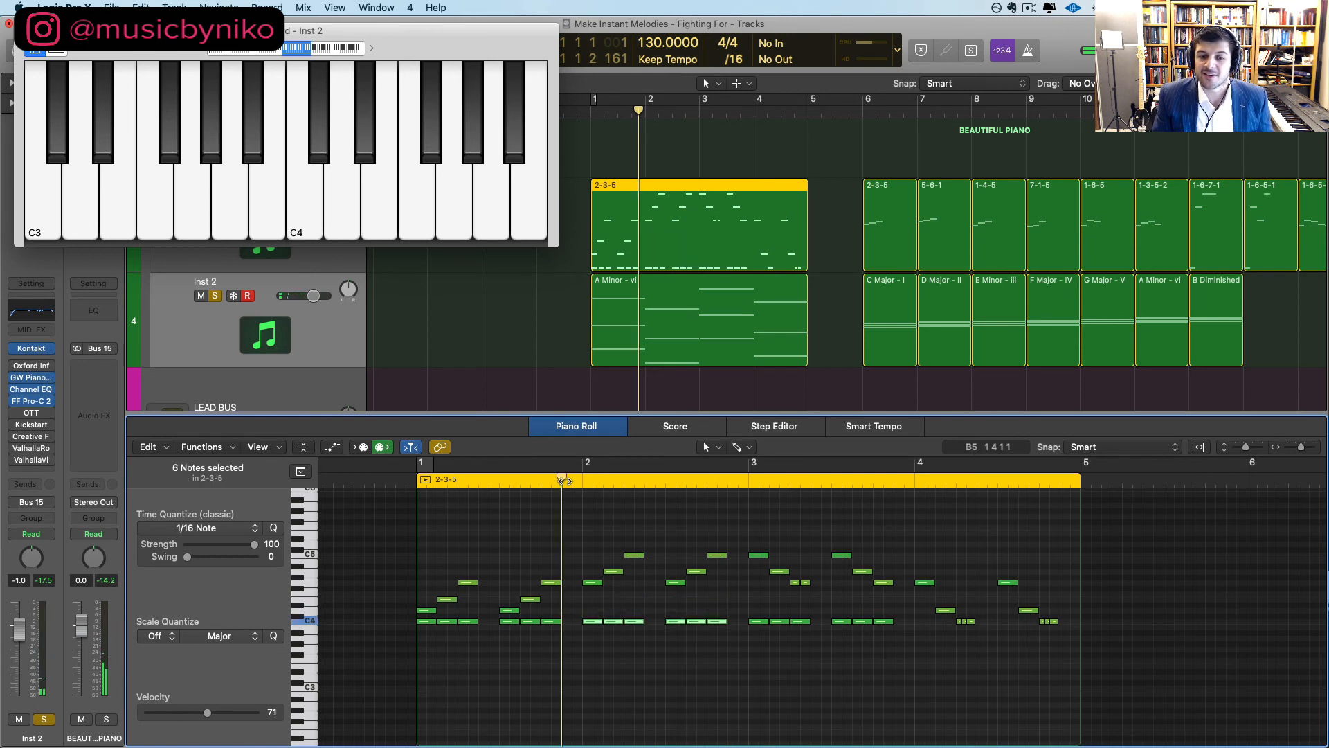
{"action": "left_click", "coordinate": [417, 476]}
{"action": "key", "text": "space"}
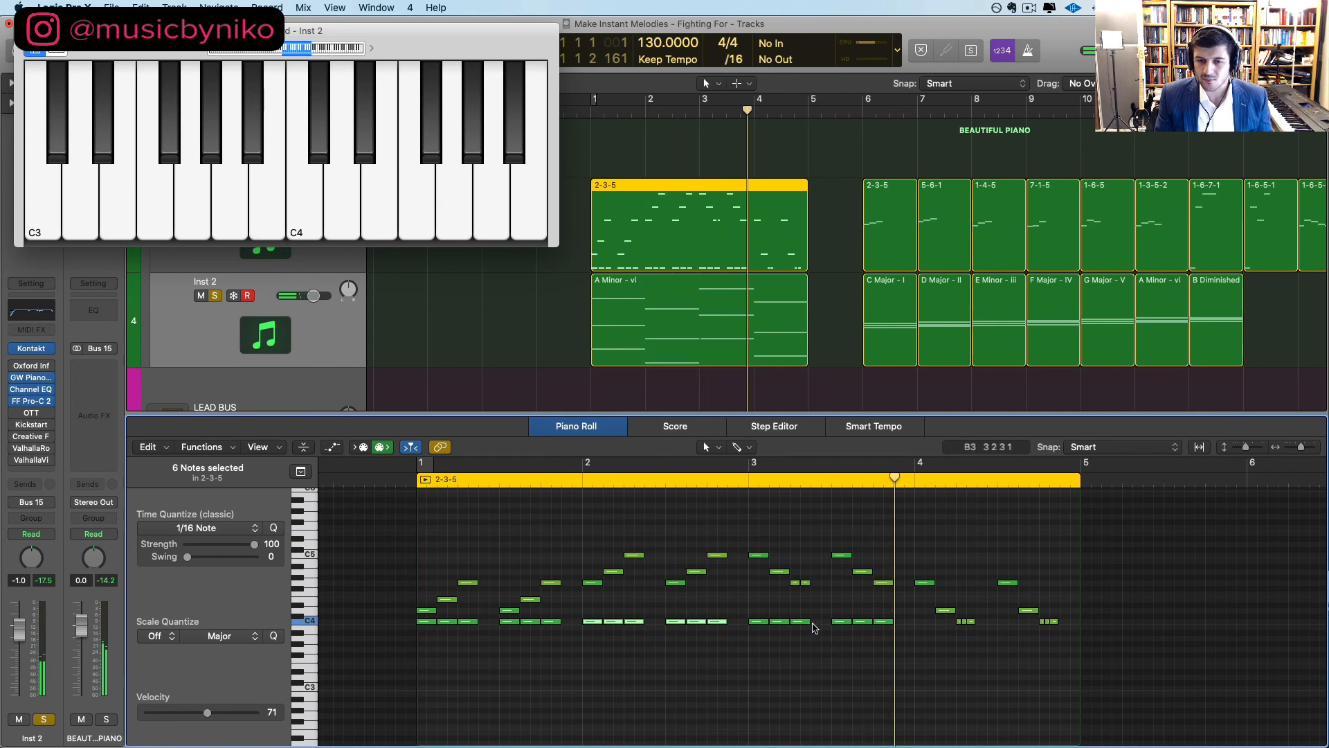
Try shortening the third C4 texture note in bar 3 and copying it alongside to match the two short melody repeats above
{"action": "left_click_drag", "start_coordinate": [809, 621], "coordinate": [799, 621]}
{"action": "key", "text": "super+Right"}
{"action": "key", "text": "super+Right"}
{"action": "key", "text": "super+Right"}
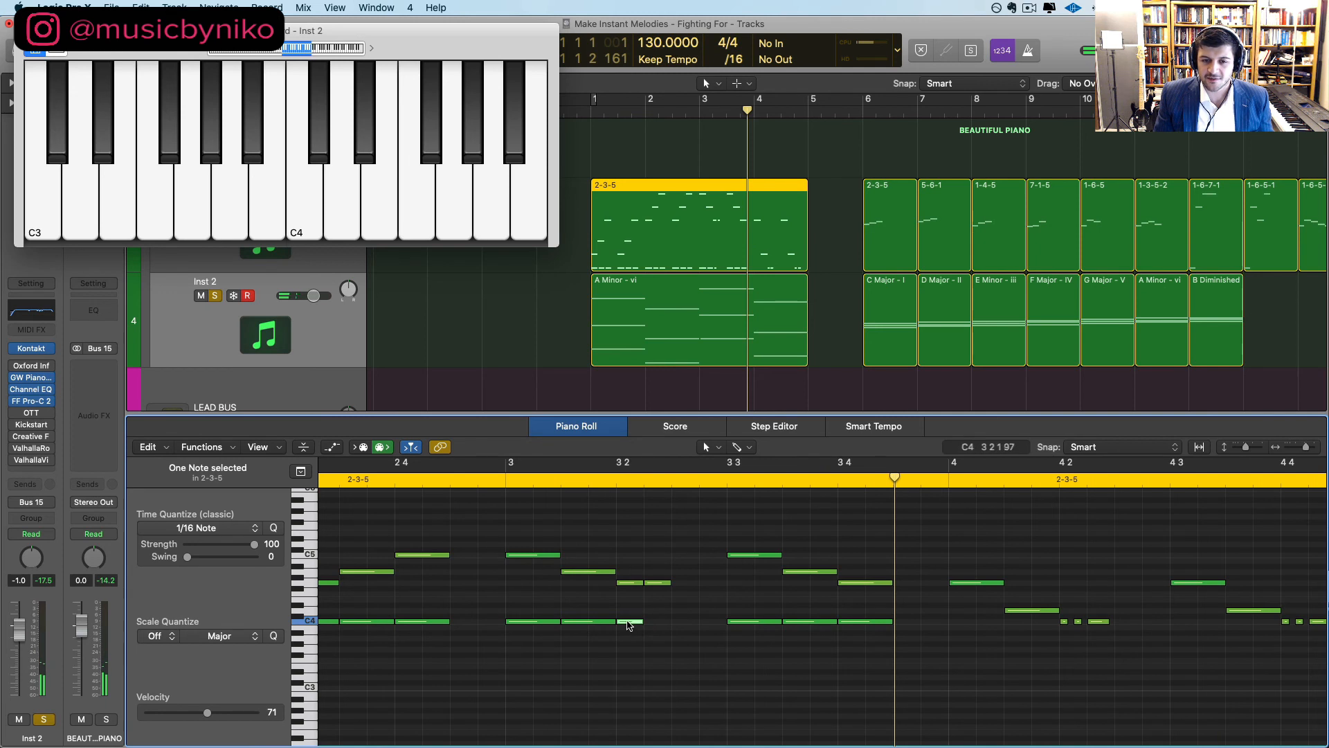
{"action": "left_click_drag", "start_coordinate": [627, 623], "coordinate": [658, 626]}
Replace the first group of C4 texture notes in bar 3 with one sustained C4 reaching the end of the second short melody repeat
{"action": "left_click_drag", "start_coordinate": [578, 642], "coordinate": [707, 606]}
{"action": "key", "text": "Delete"}
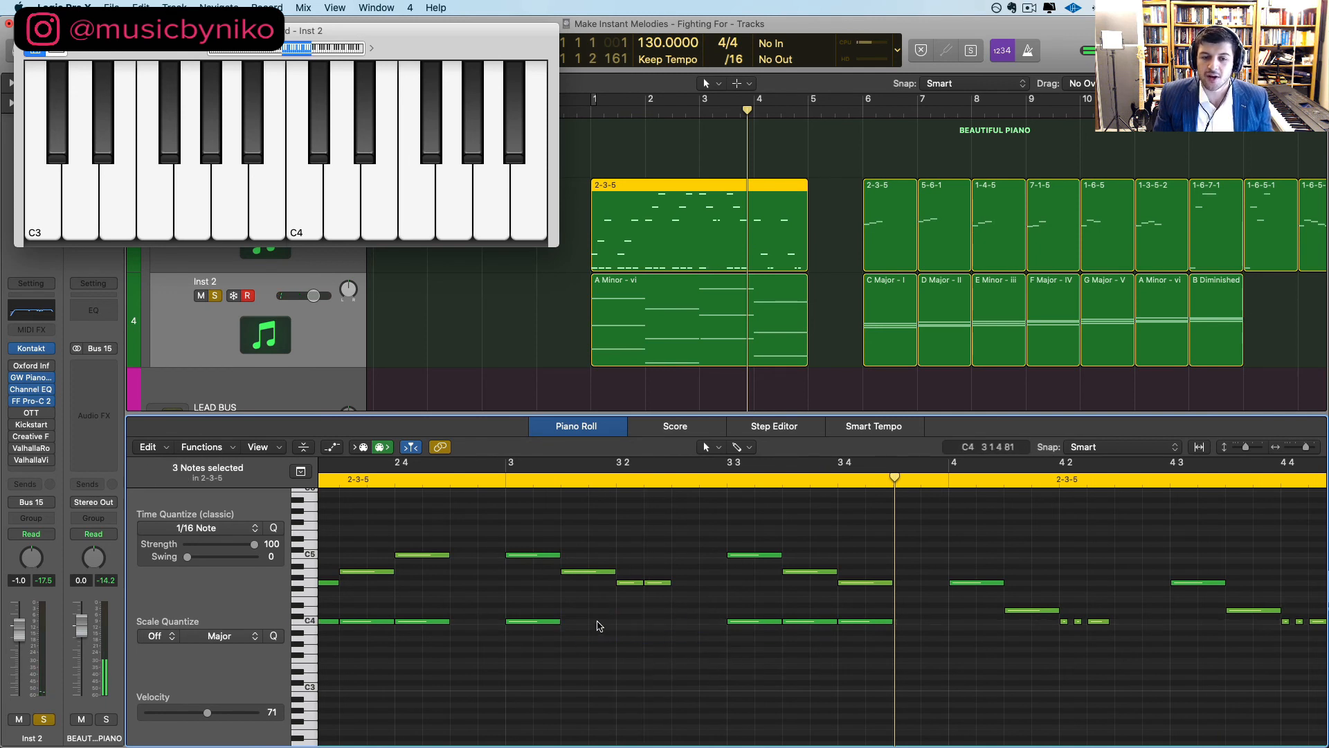
{"action": "left_click_drag", "start_coordinate": [556, 624], "coordinate": [671, 623]}
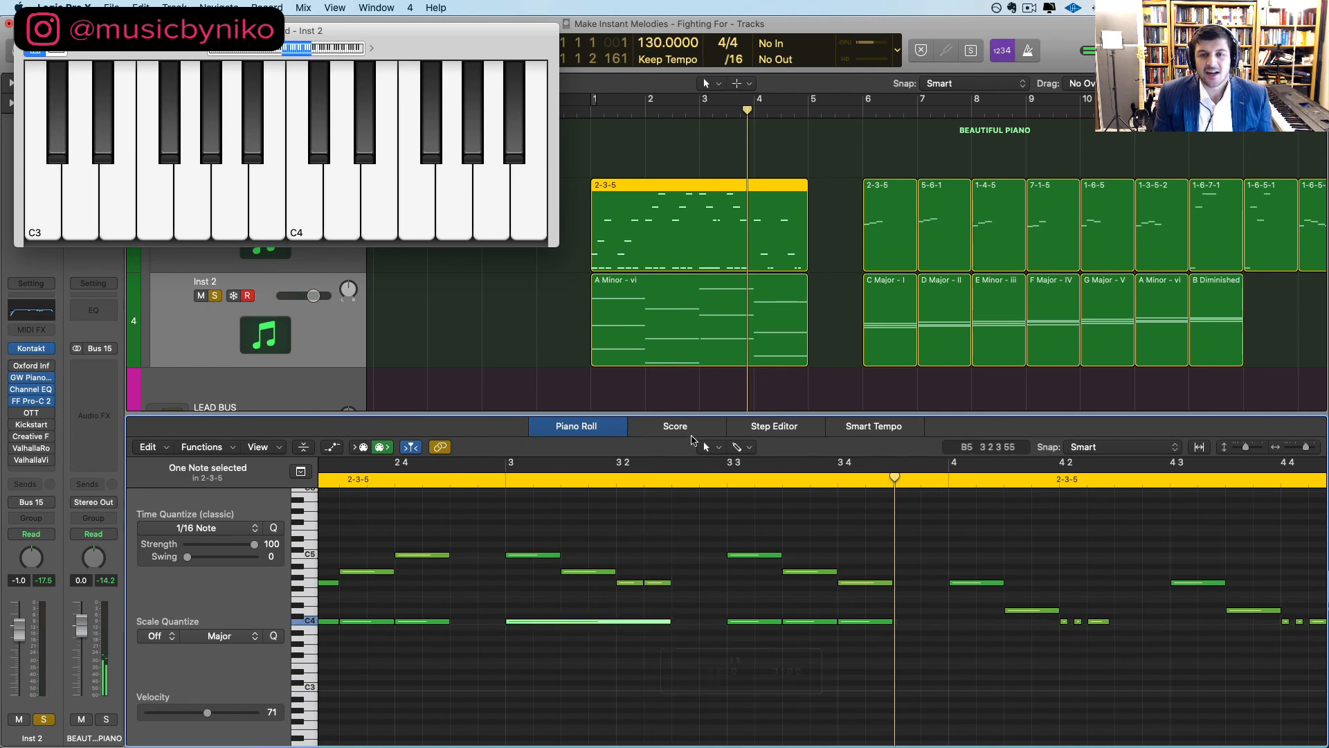